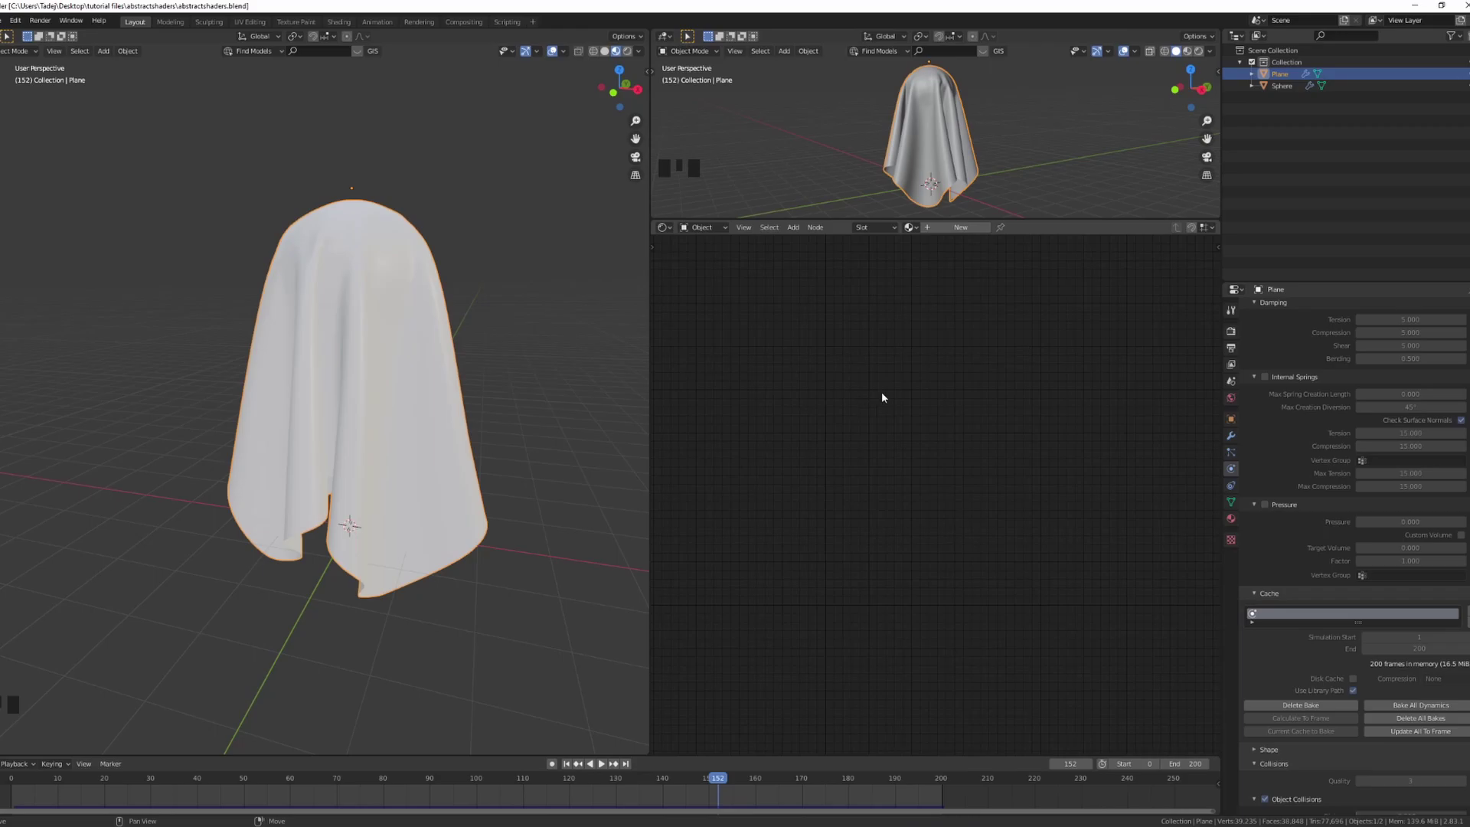
Step: Switch rendering to Cycles on GPU Compute with the Experimental feature set
left_click(1232, 330)
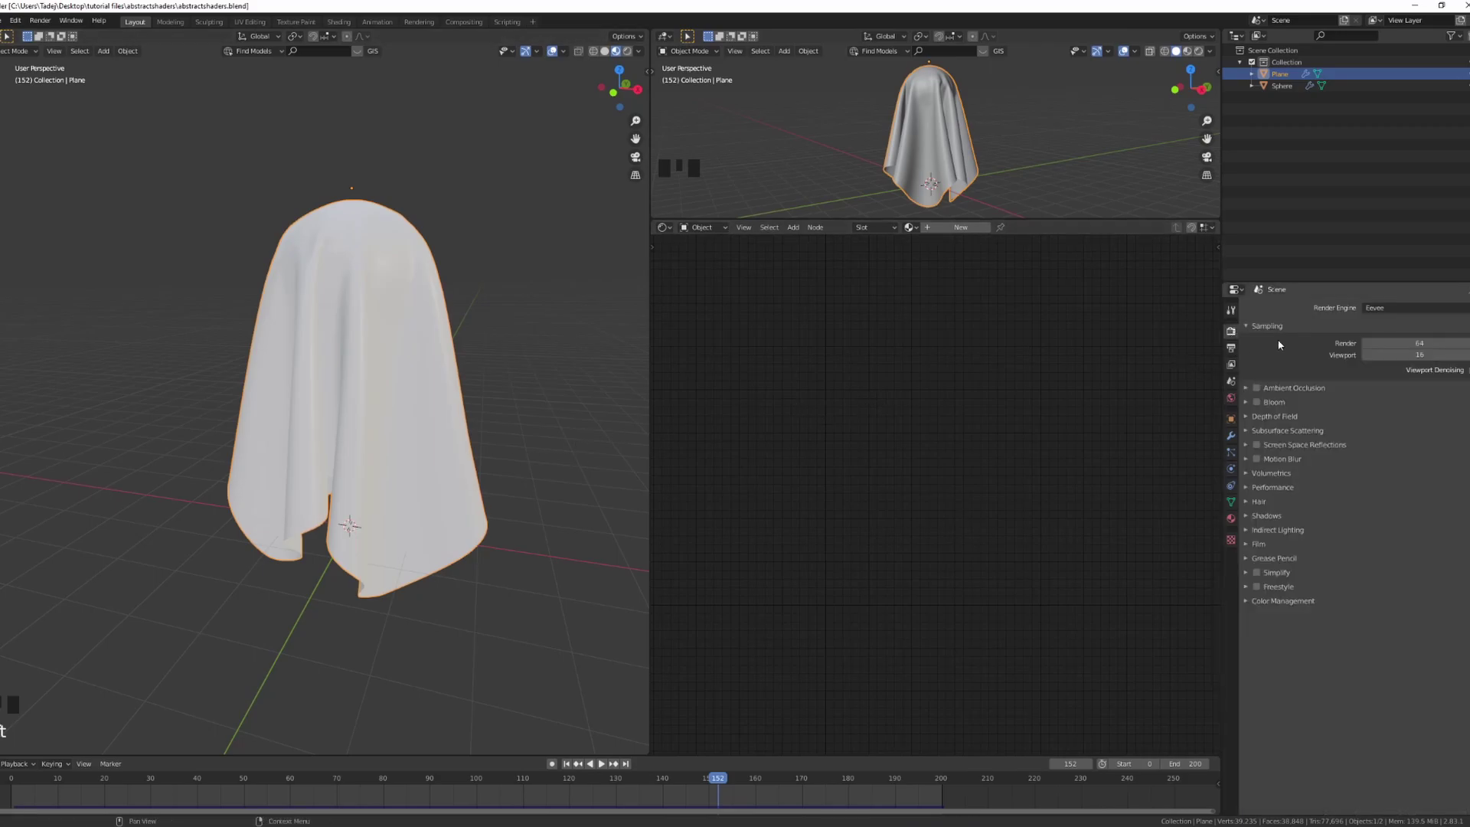
left_click(1369, 309)
left_click(1370, 309)
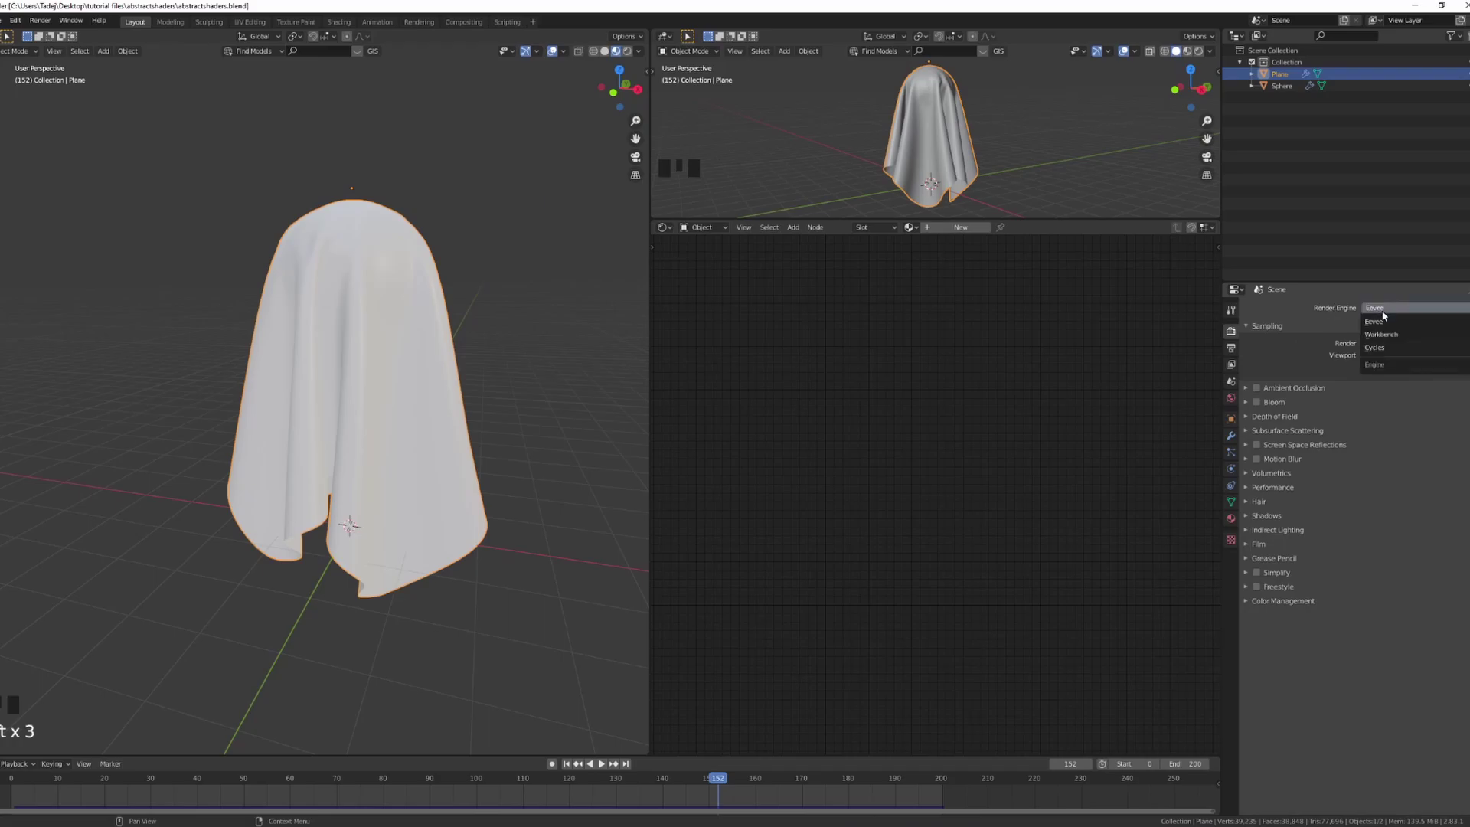
left_click(1382, 349)
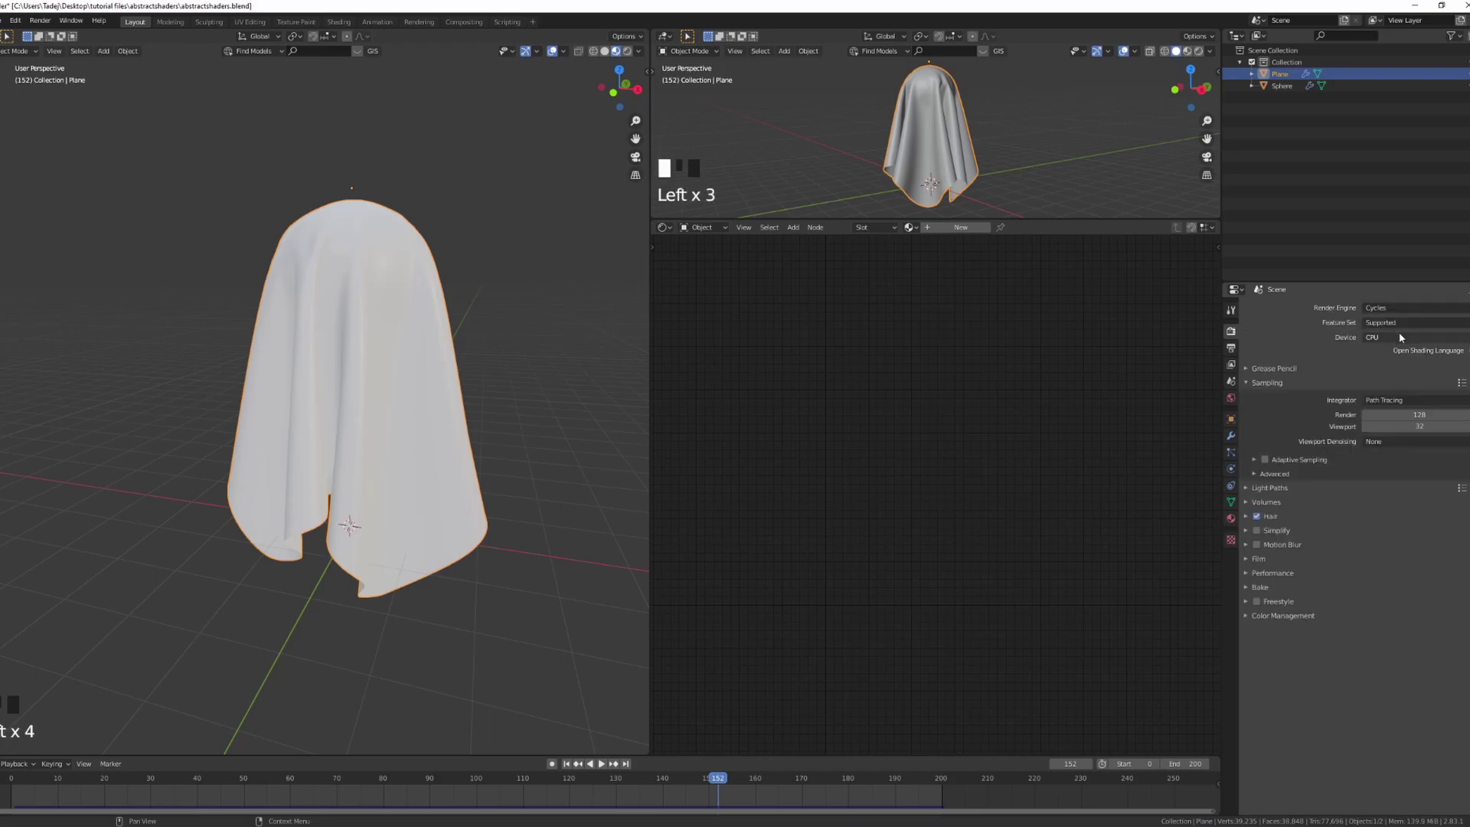
left_click(1401, 337)
left_click(1395, 366)
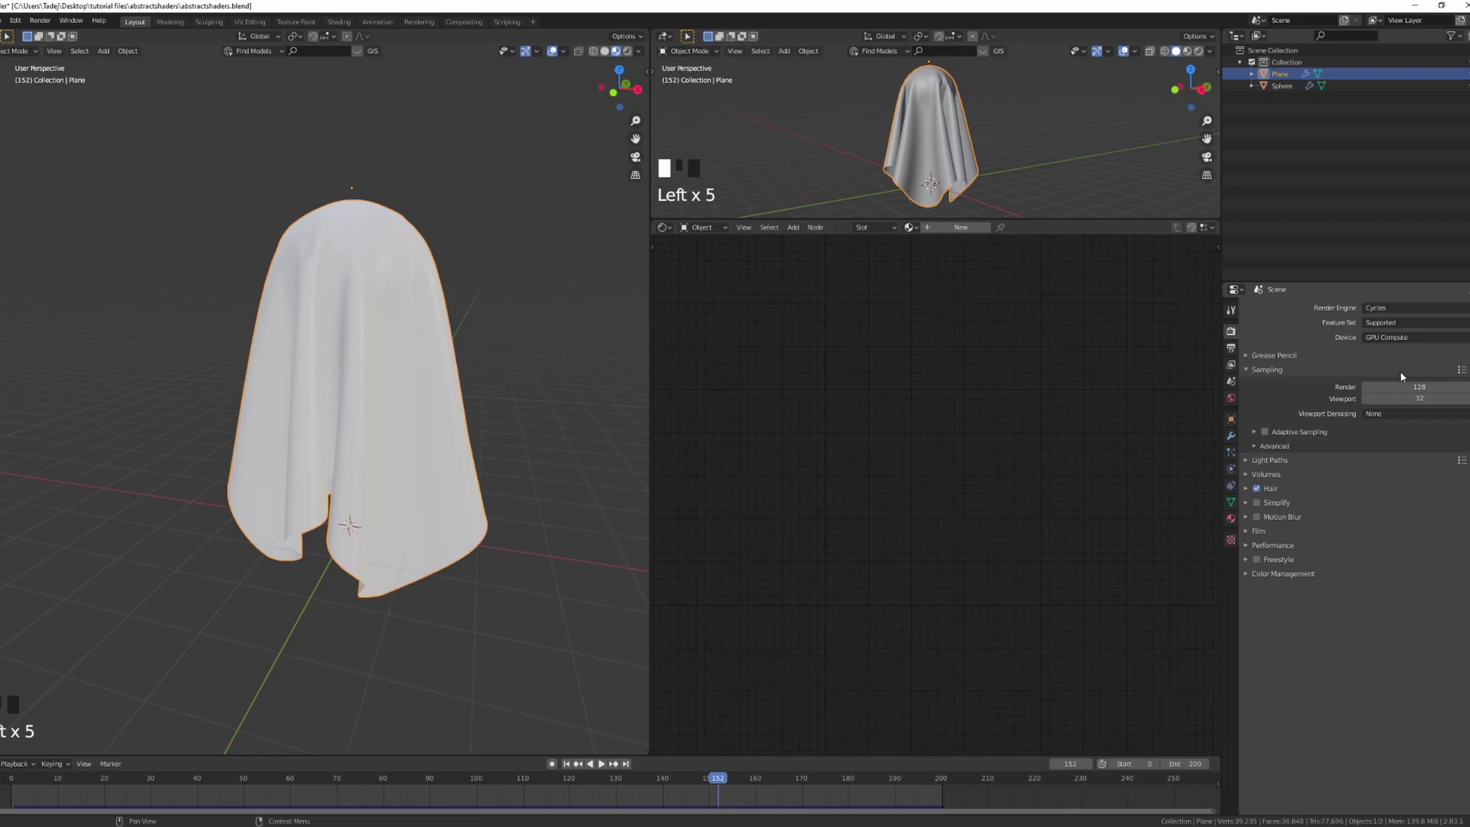
left_click(1392, 323)
left_click(1378, 322)
left_click(1387, 349)
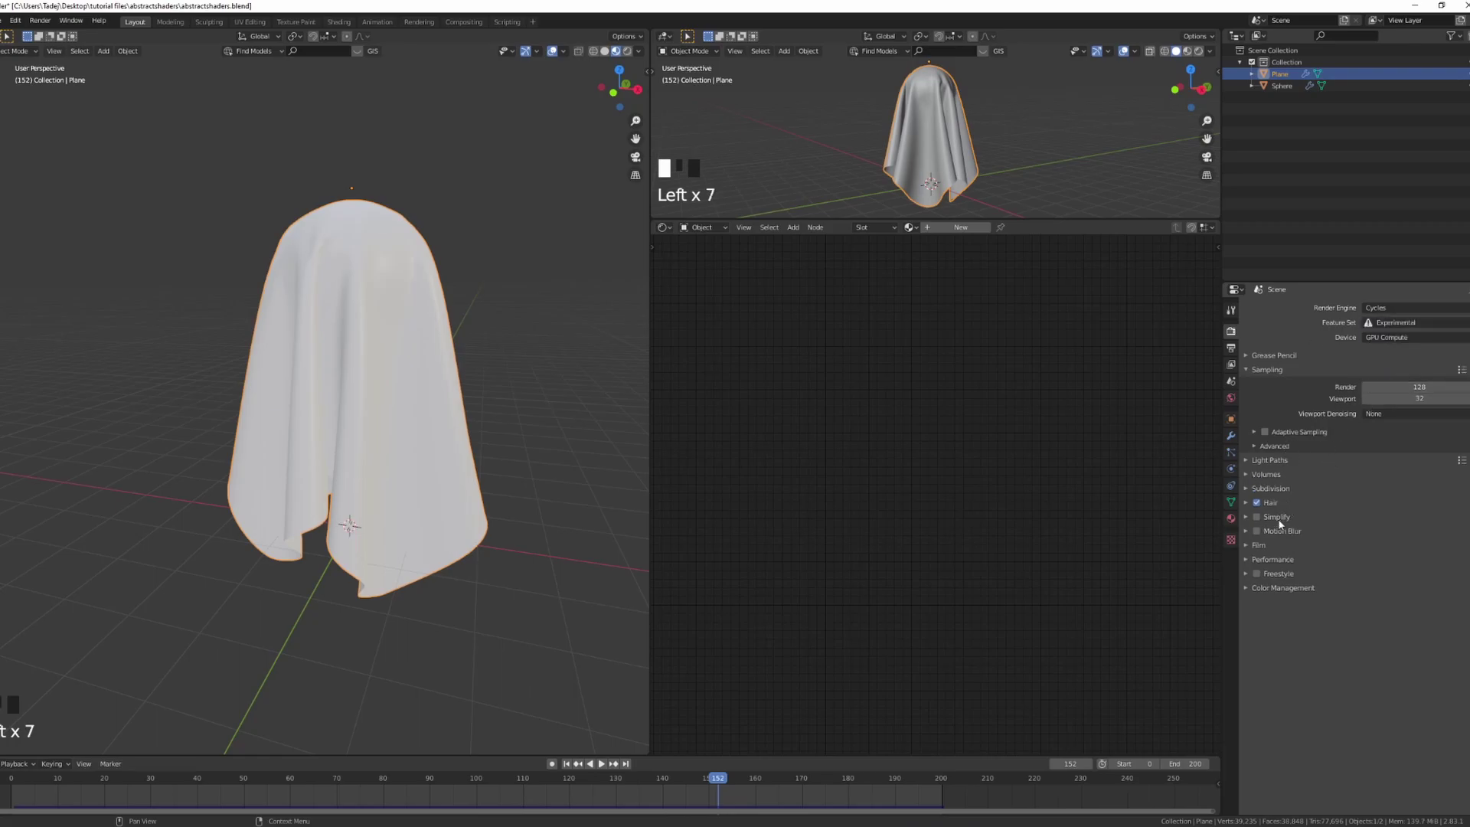
Step: Set the colour management look to High Contrast and enable region-only rendering in Output
left_click(1266, 588)
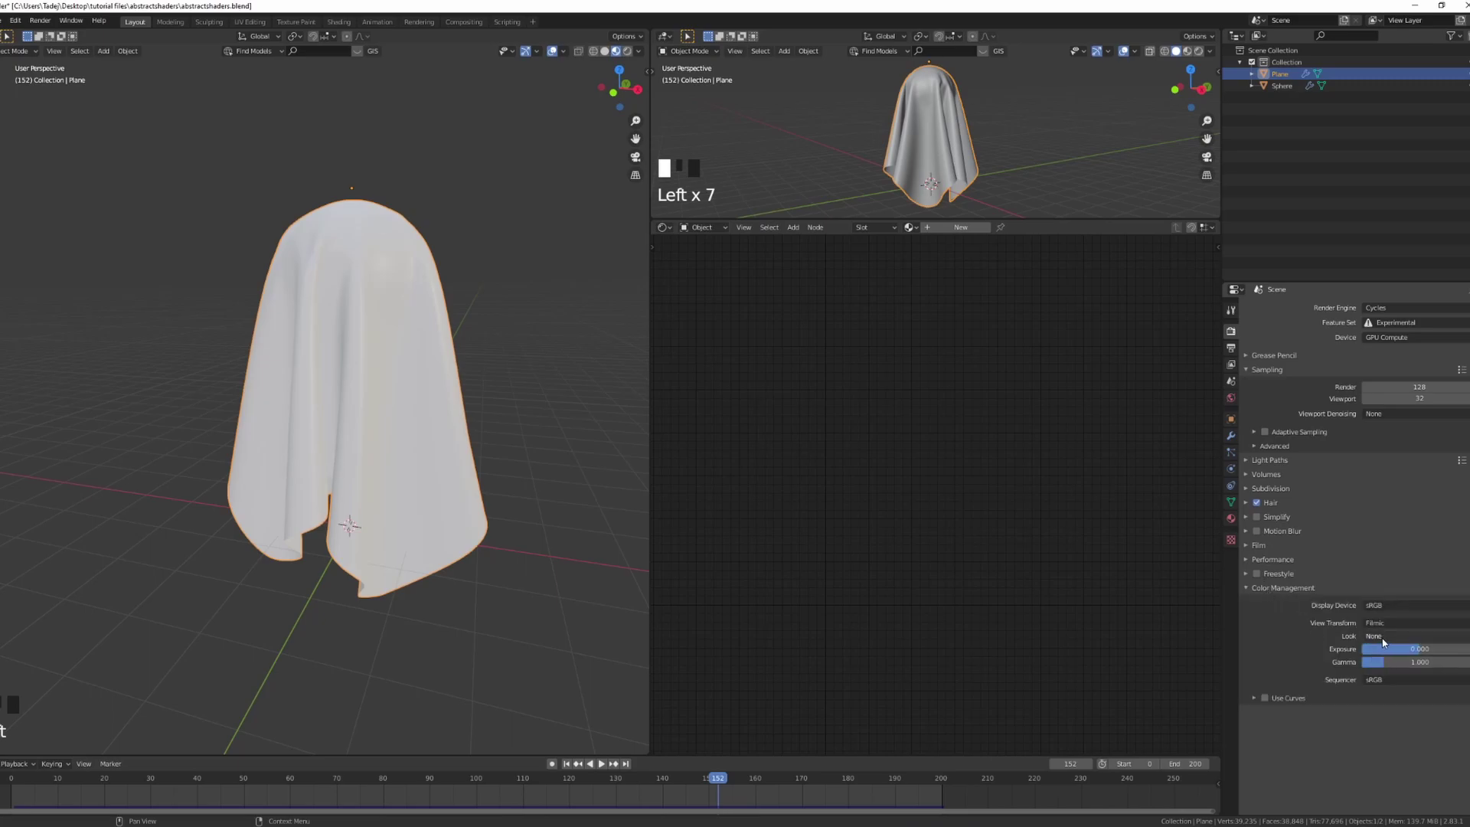
left_click(1384, 636)
left_click(1383, 676)
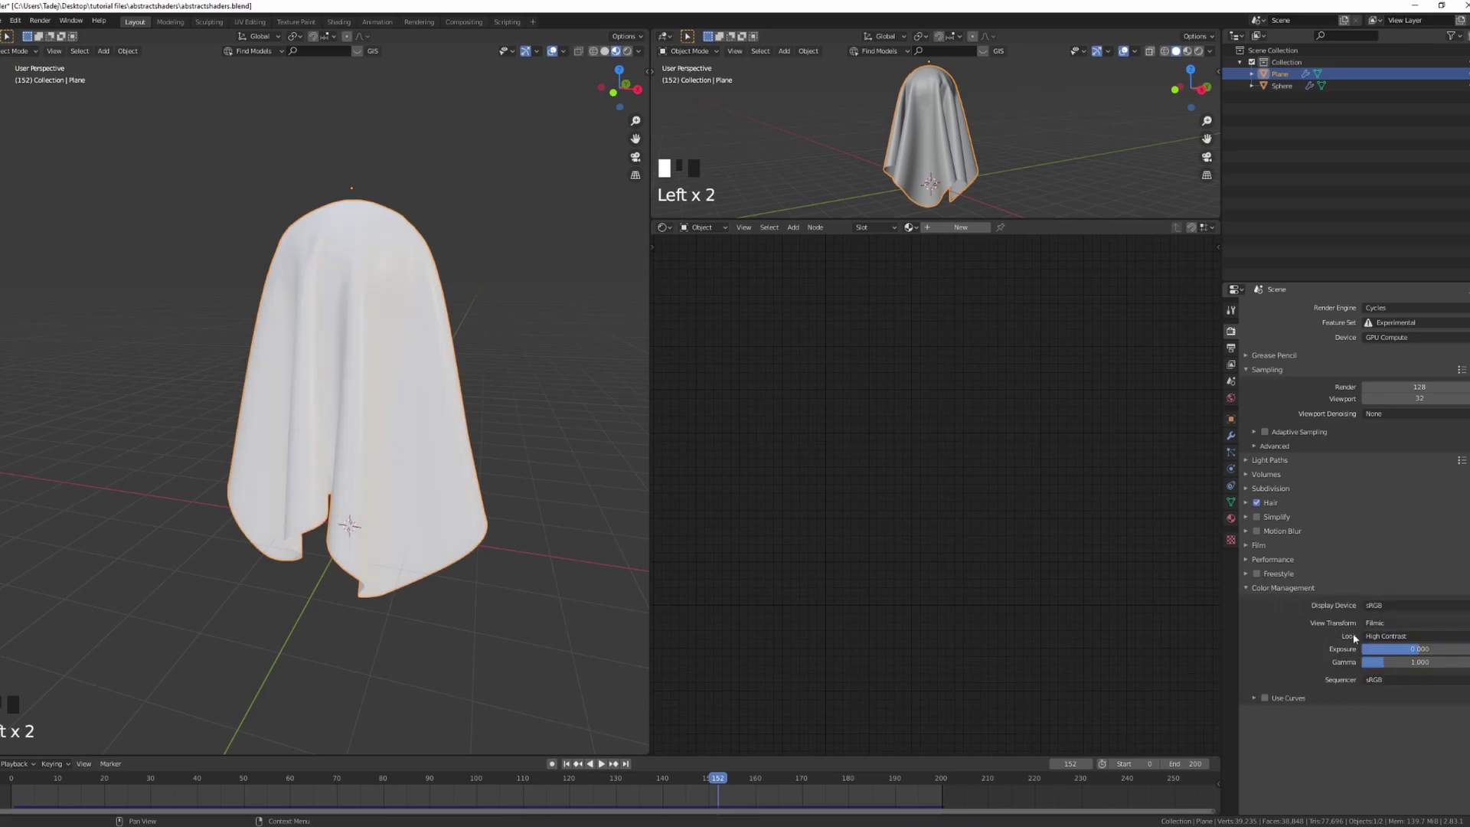
left_click(1232, 350)
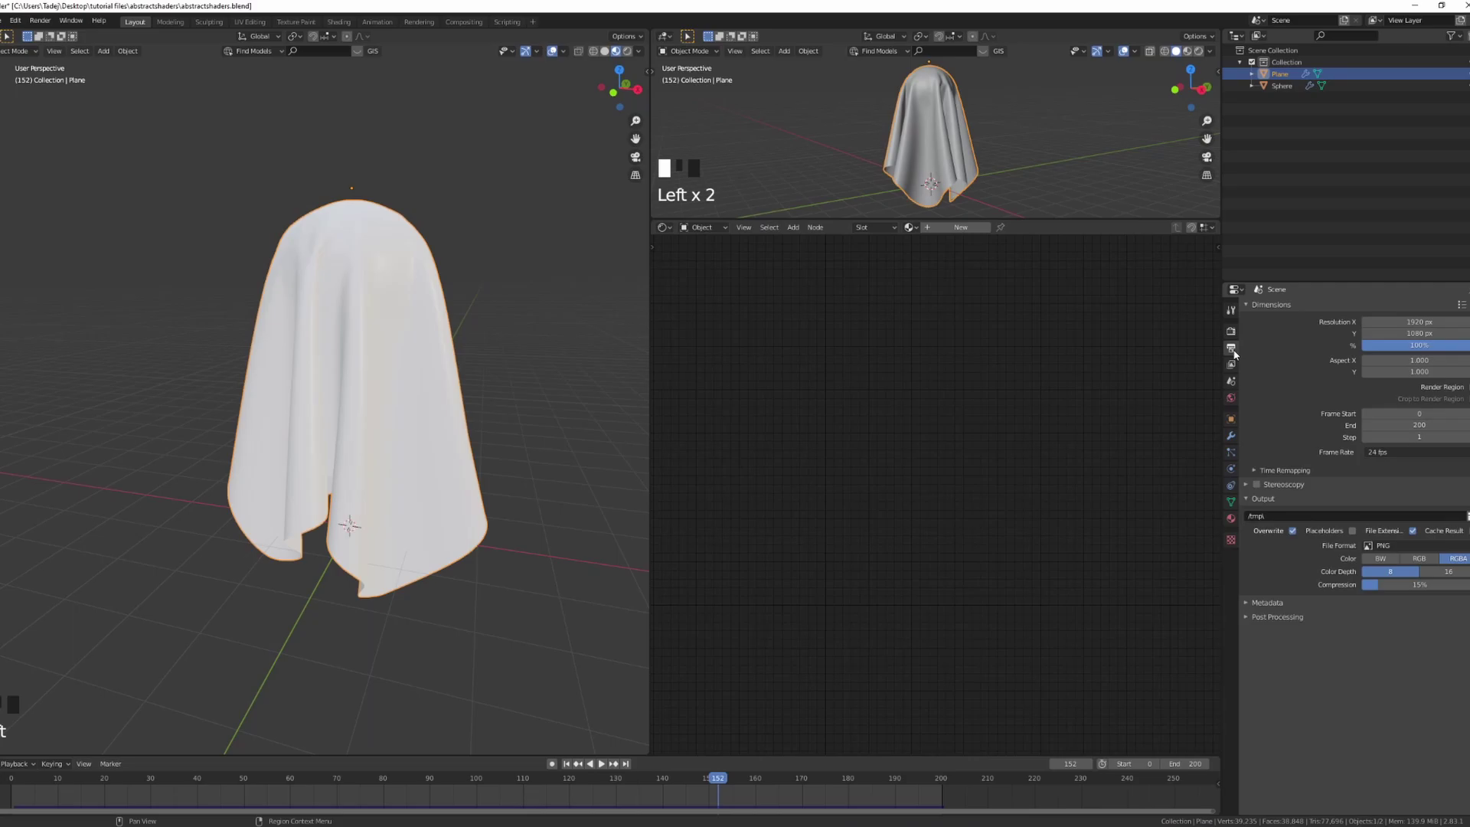
left_click(1467, 387)
Step: Make the Film background transparent and preview the ghost in Rendered shading
left_click(1232, 332)
left_click(1268, 549)
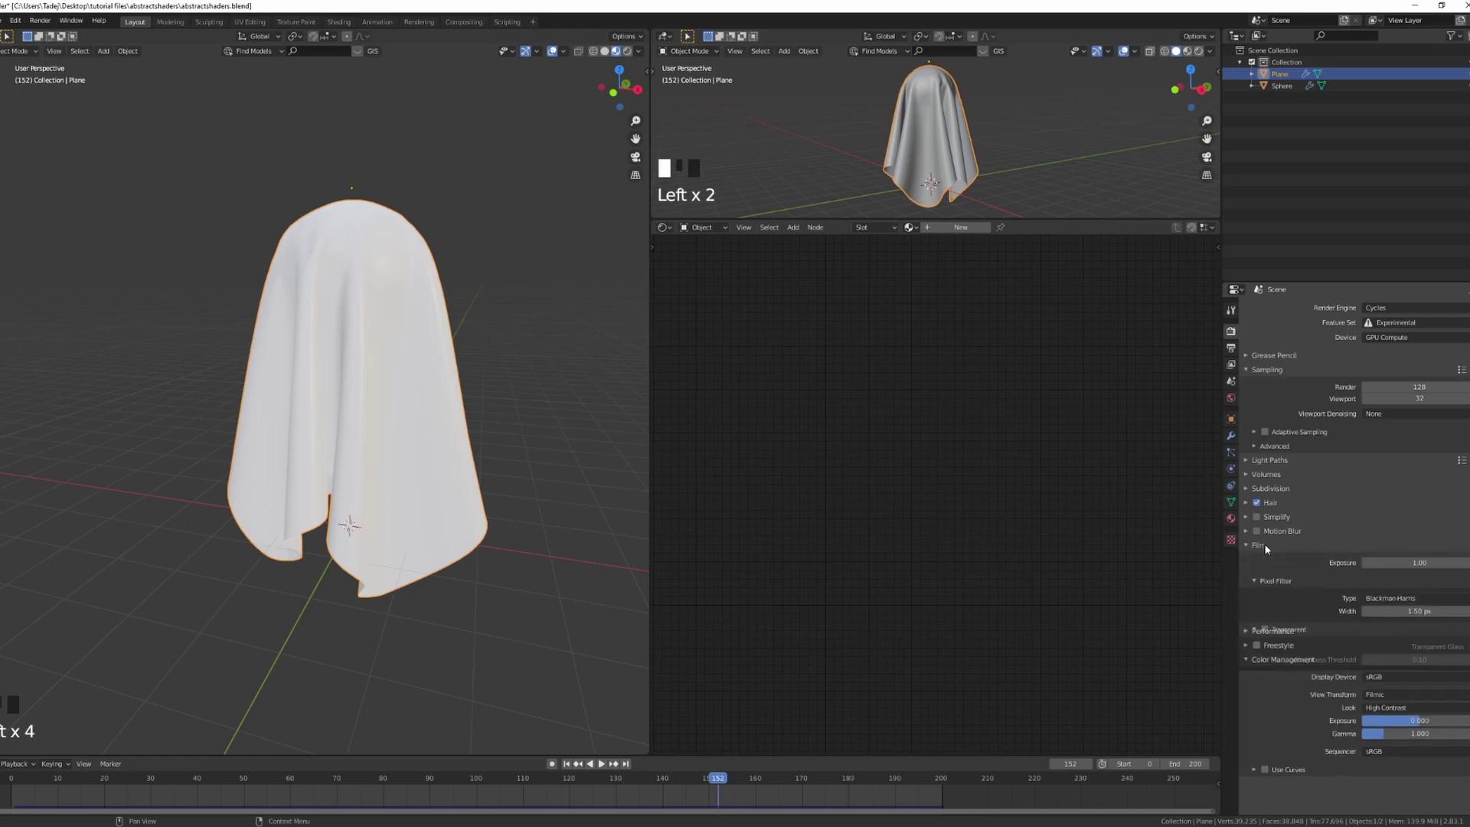
left_click(1264, 630)
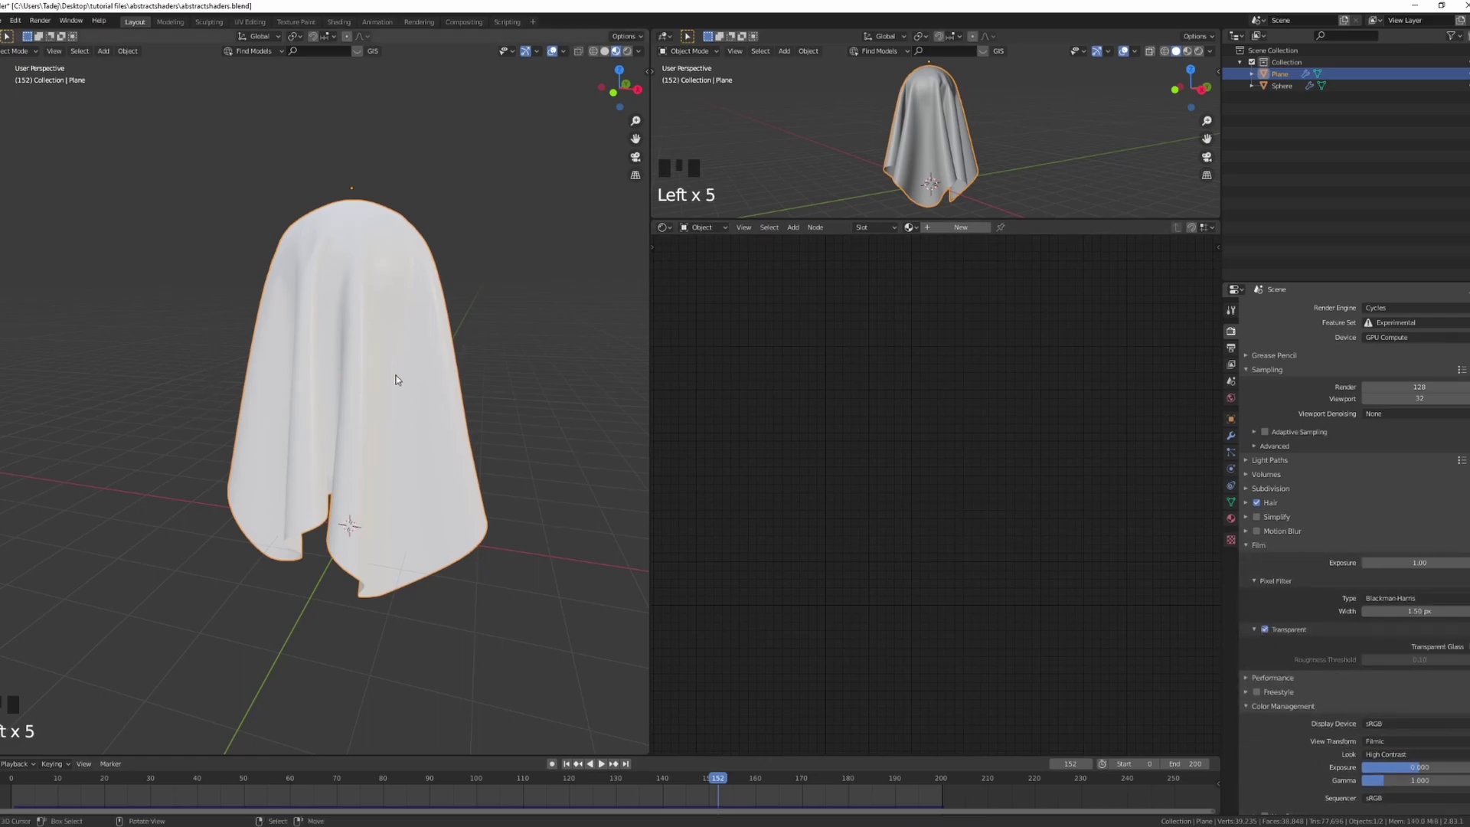
left_click(1231, 398)
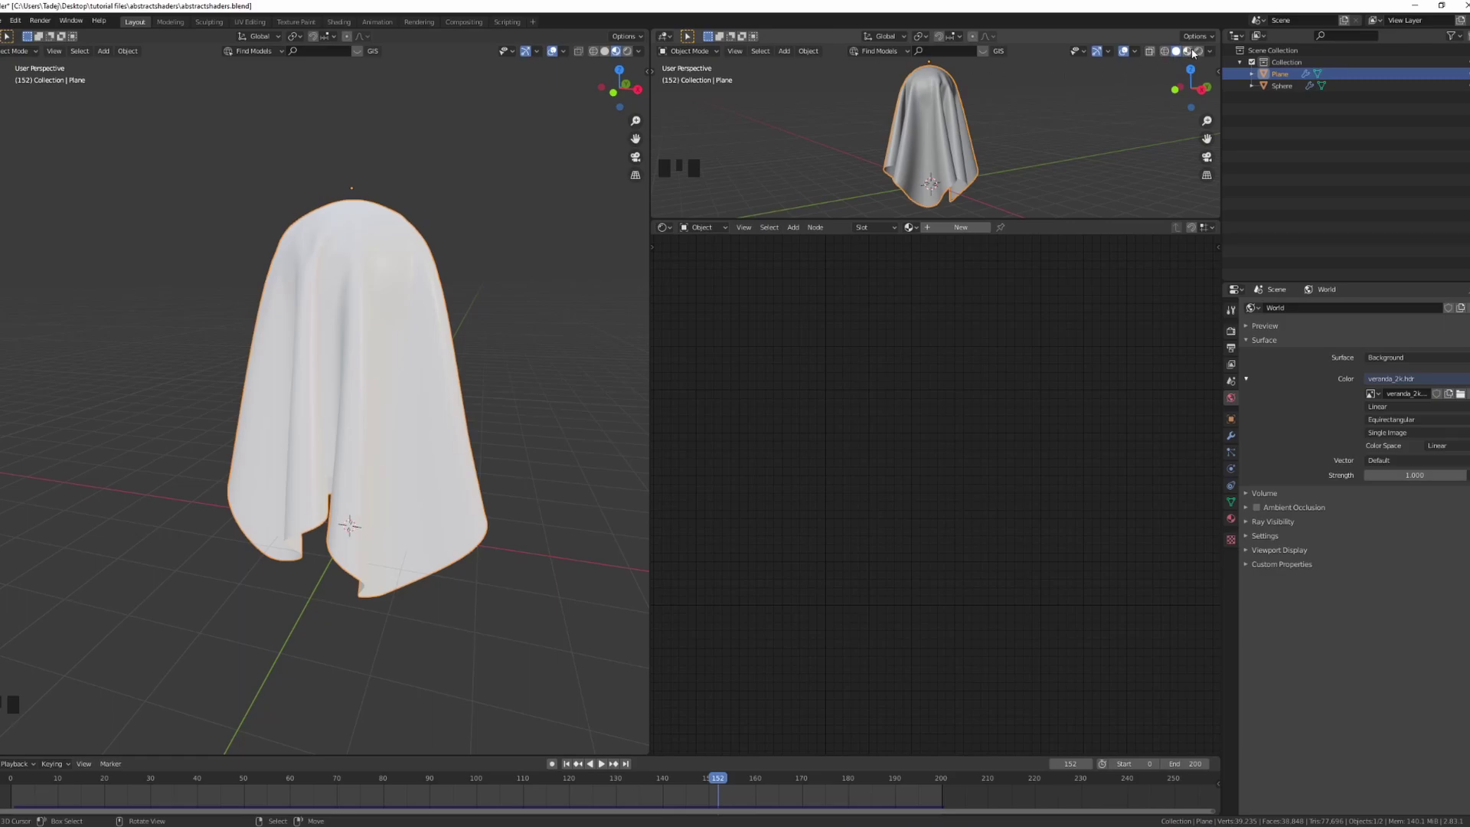
left_click(1198, 51)
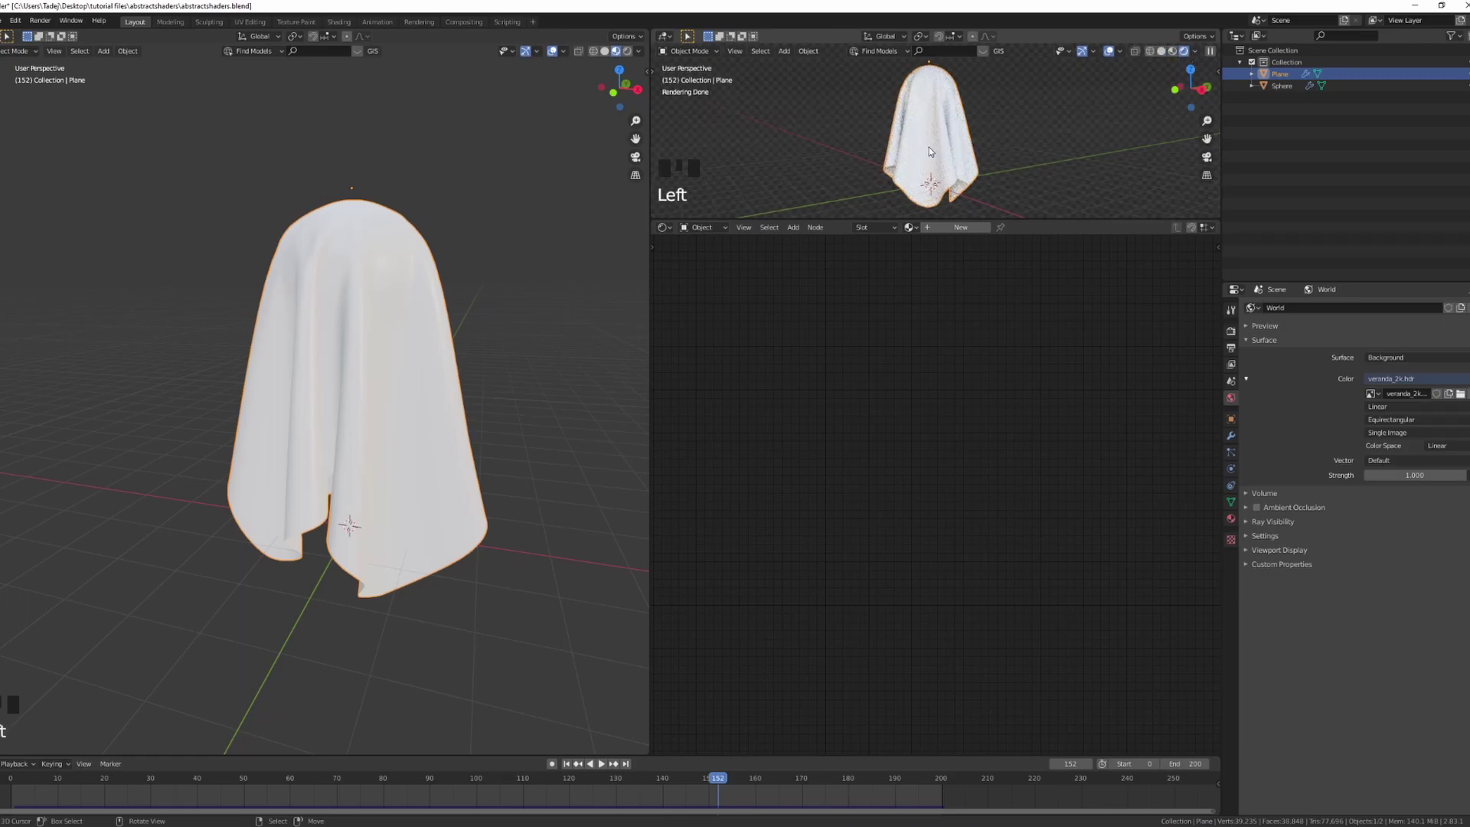
Step: Create a new material and add Texture Coordinate, Mapping and Image Texture nodes with Ctrl+T
scroll(923, 156, "up", 2)
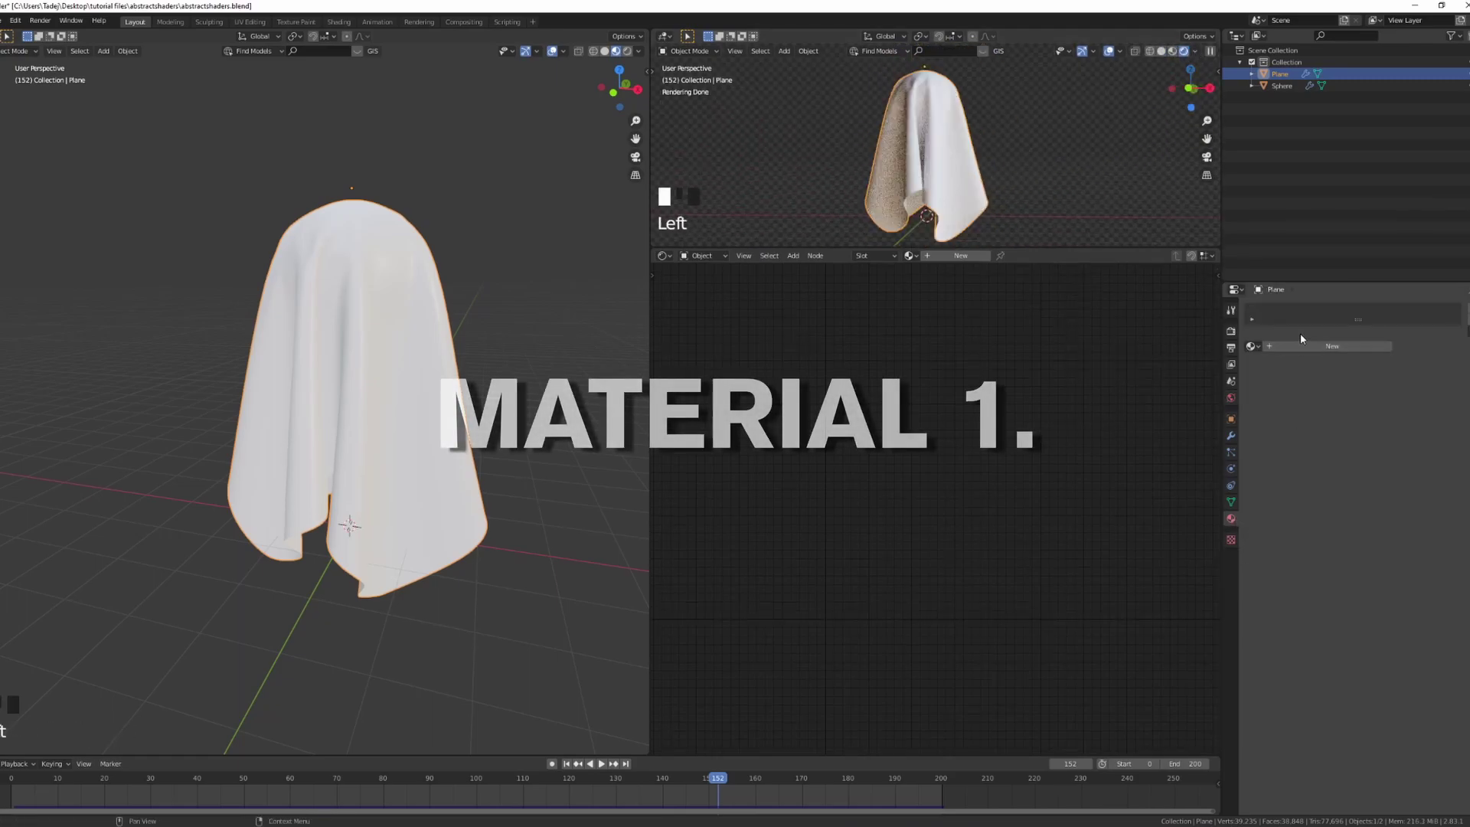
left_click(1302, 346)
middle_click_drag(919, 467, 966, 429)
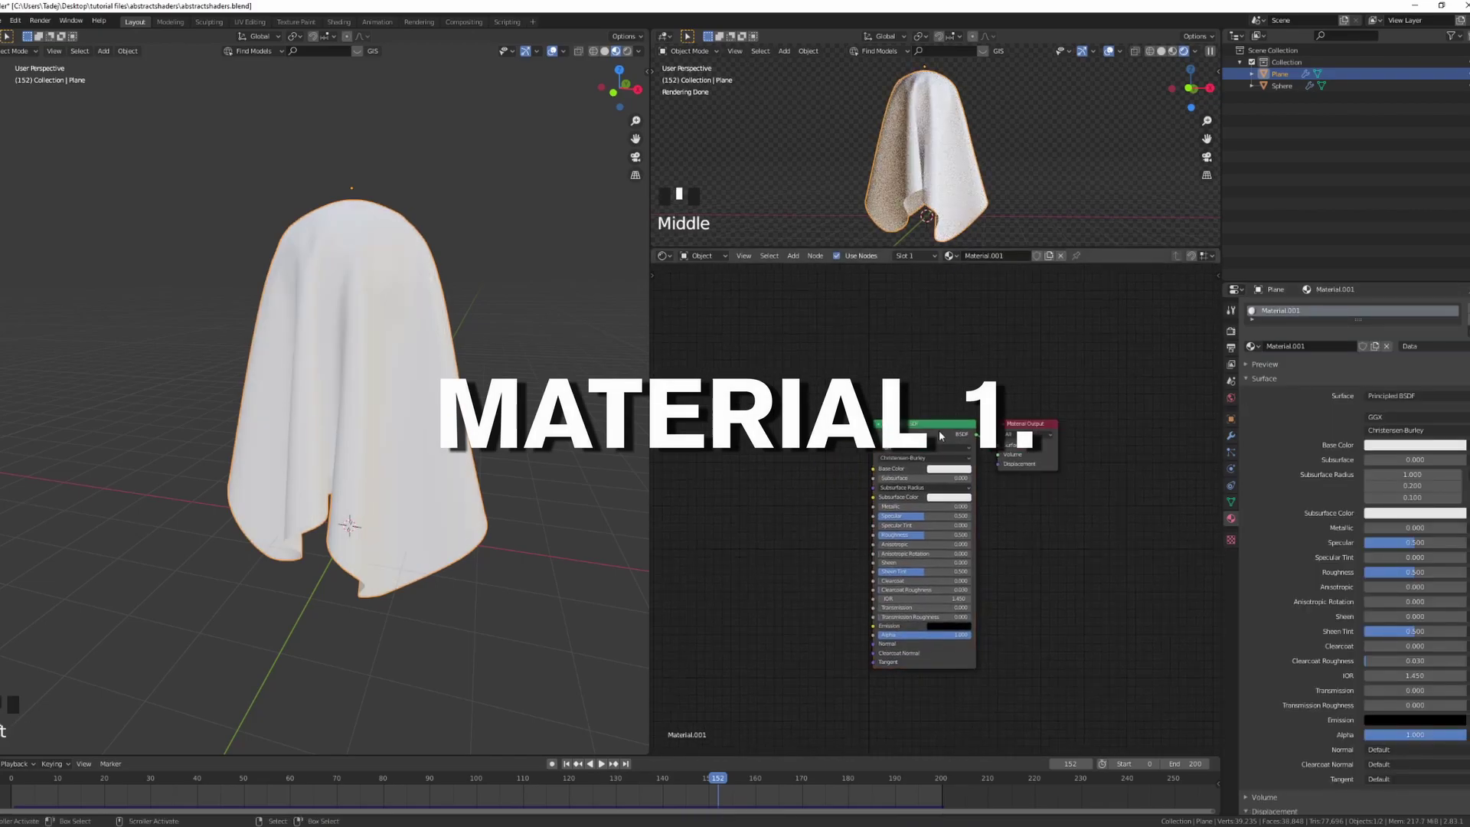
left_click(941, 435)
left_click_drag(941, 435, 946, 436)
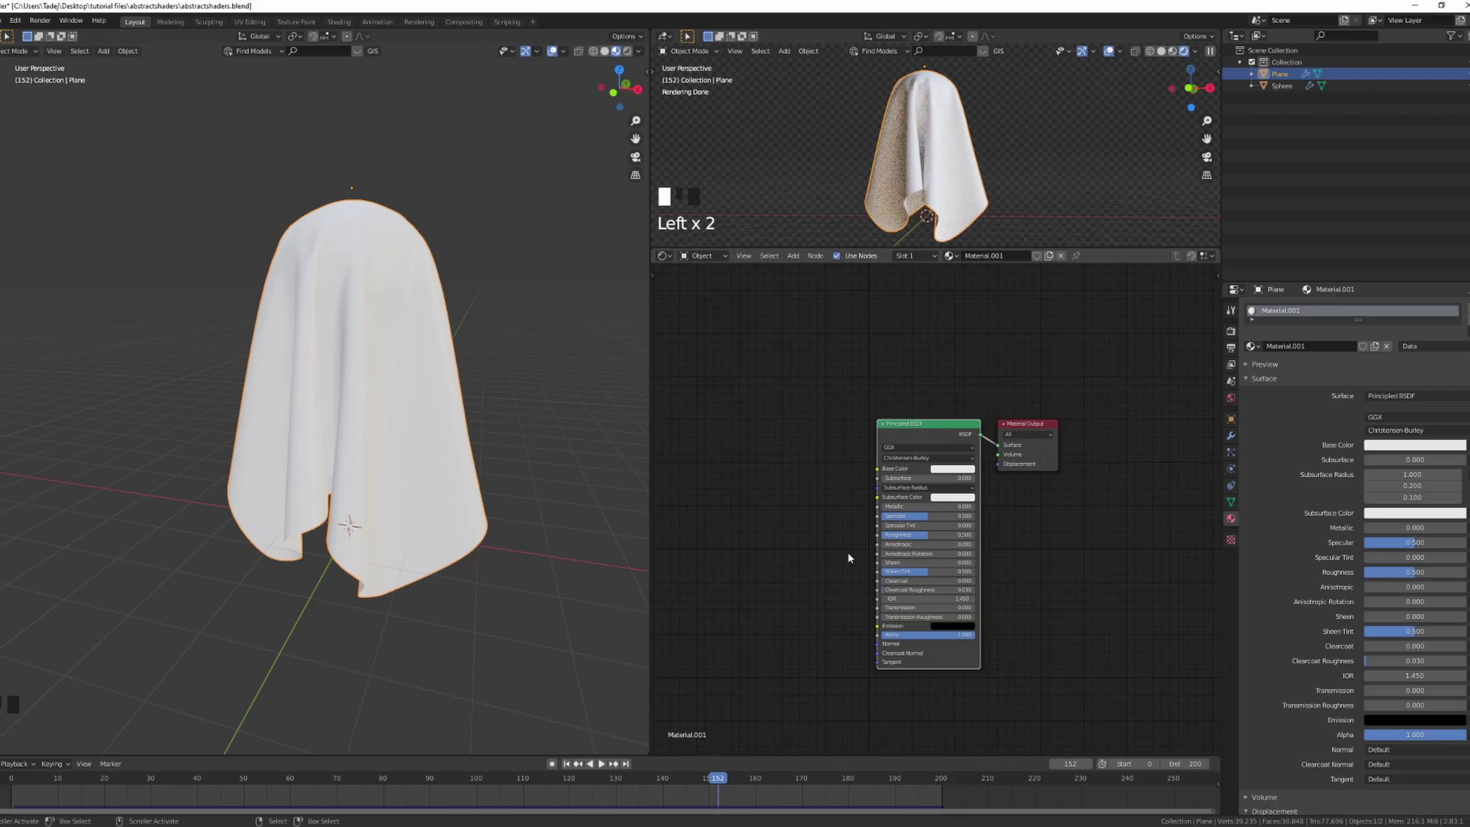
left_click(876, 514)
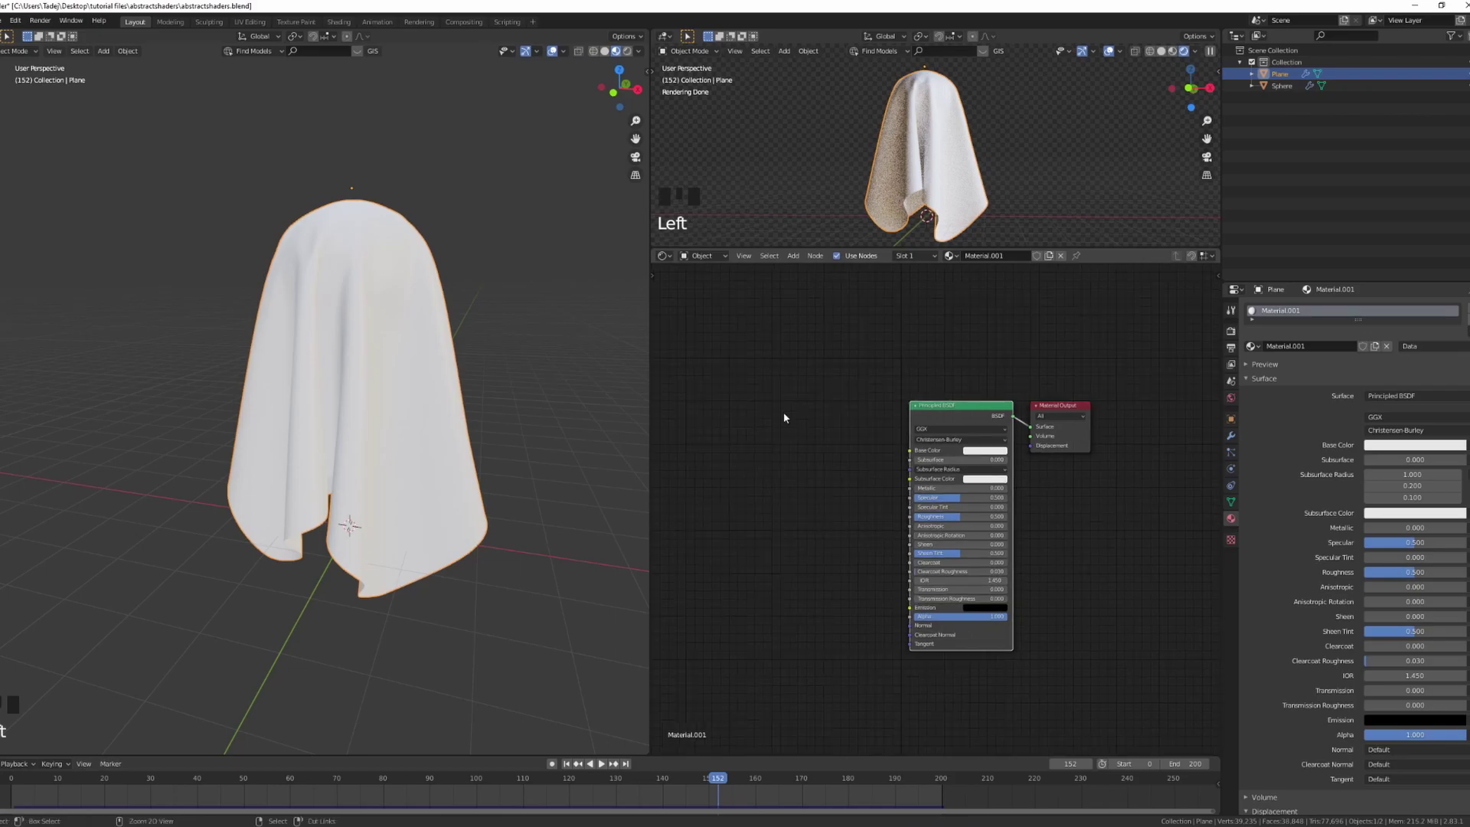
key("ctrl+t")
middle_click_drag(784, 416, 871, 420)
left_click_drag(932, 499, 875, 454)
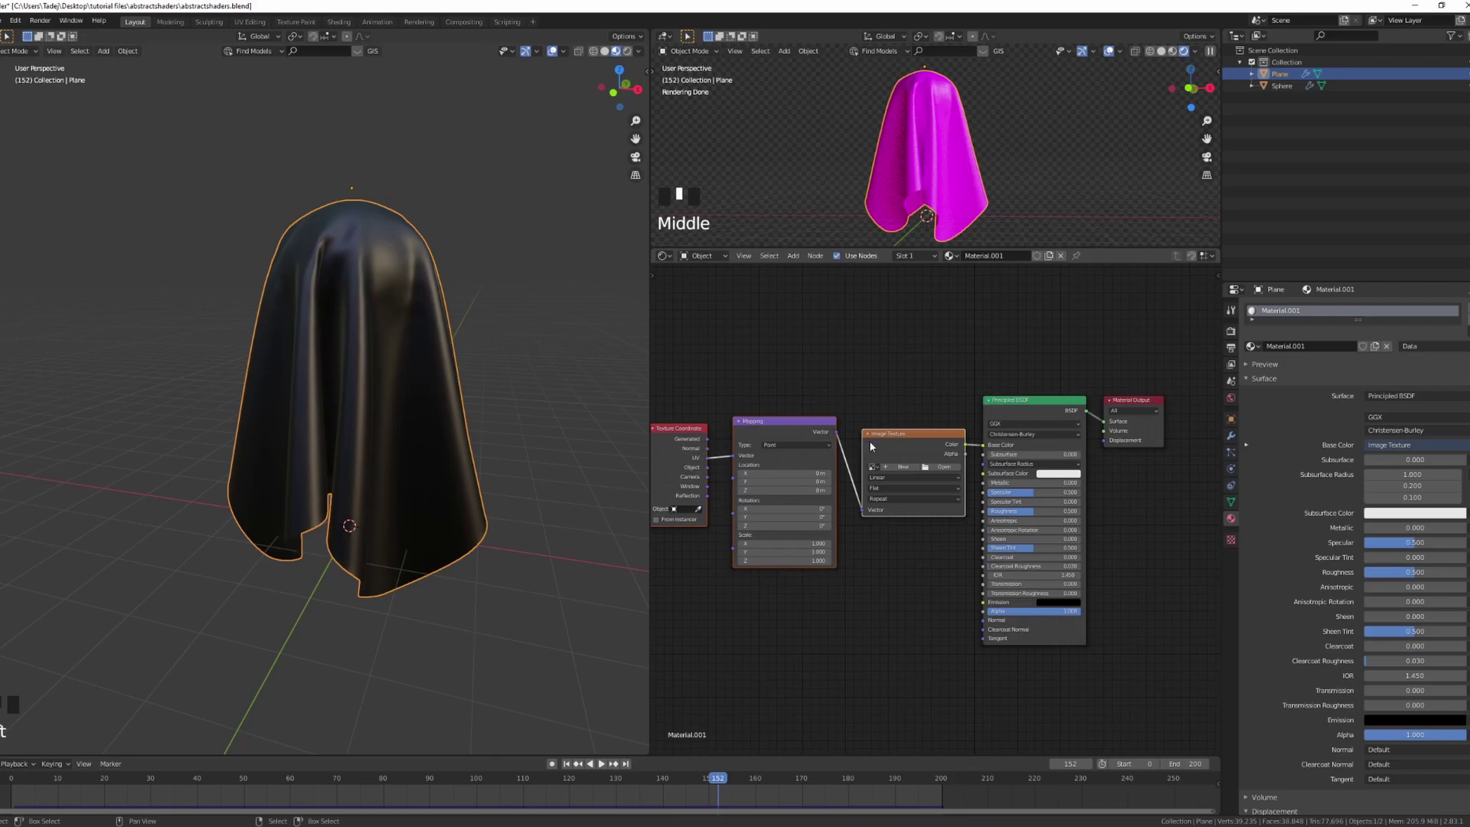
scroll(870, 439, "up", 3)
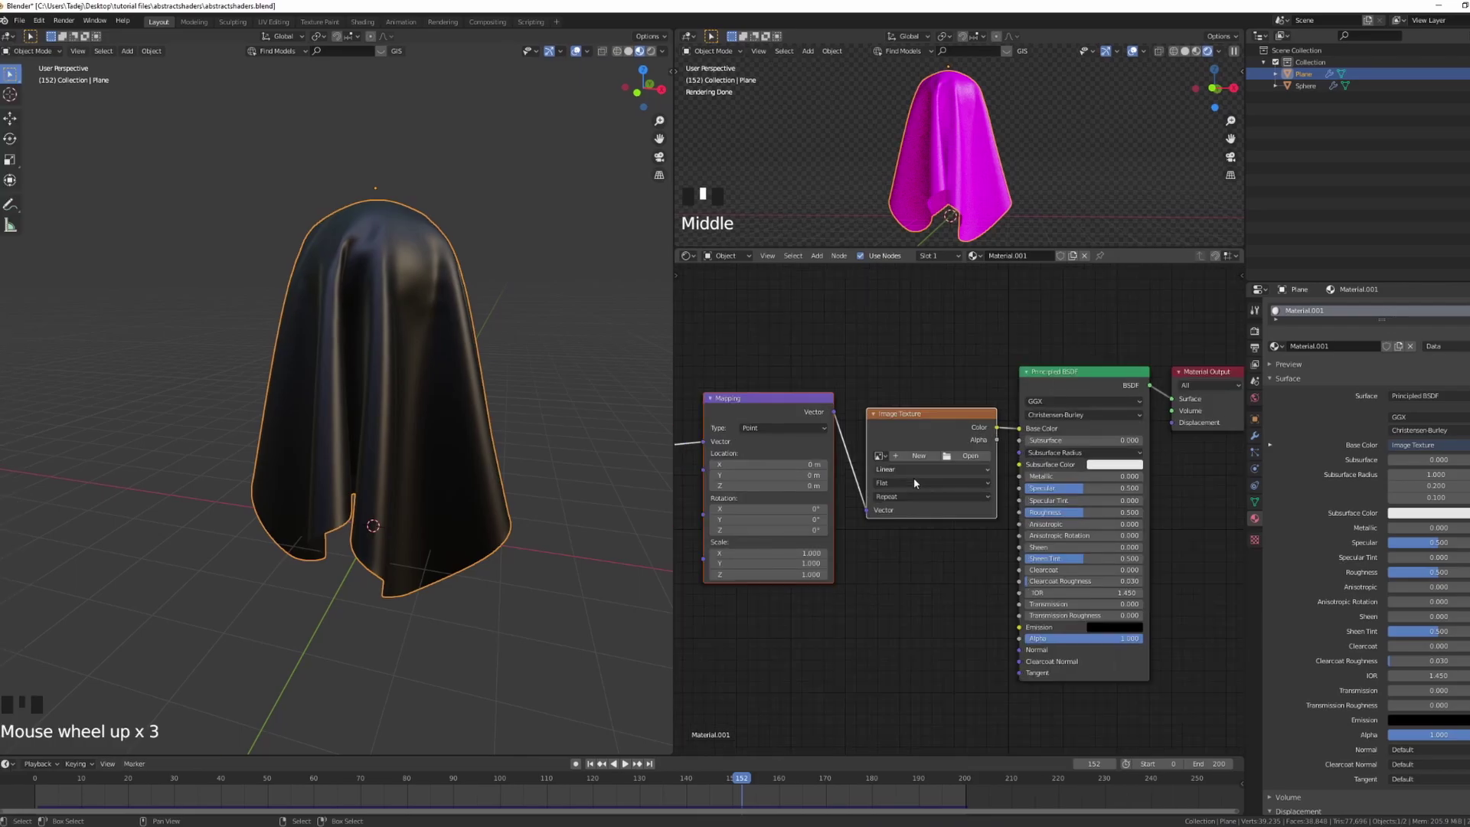
Step: Check the add-ons in Edit > Preferences, then close the window
left_click(40, 20)
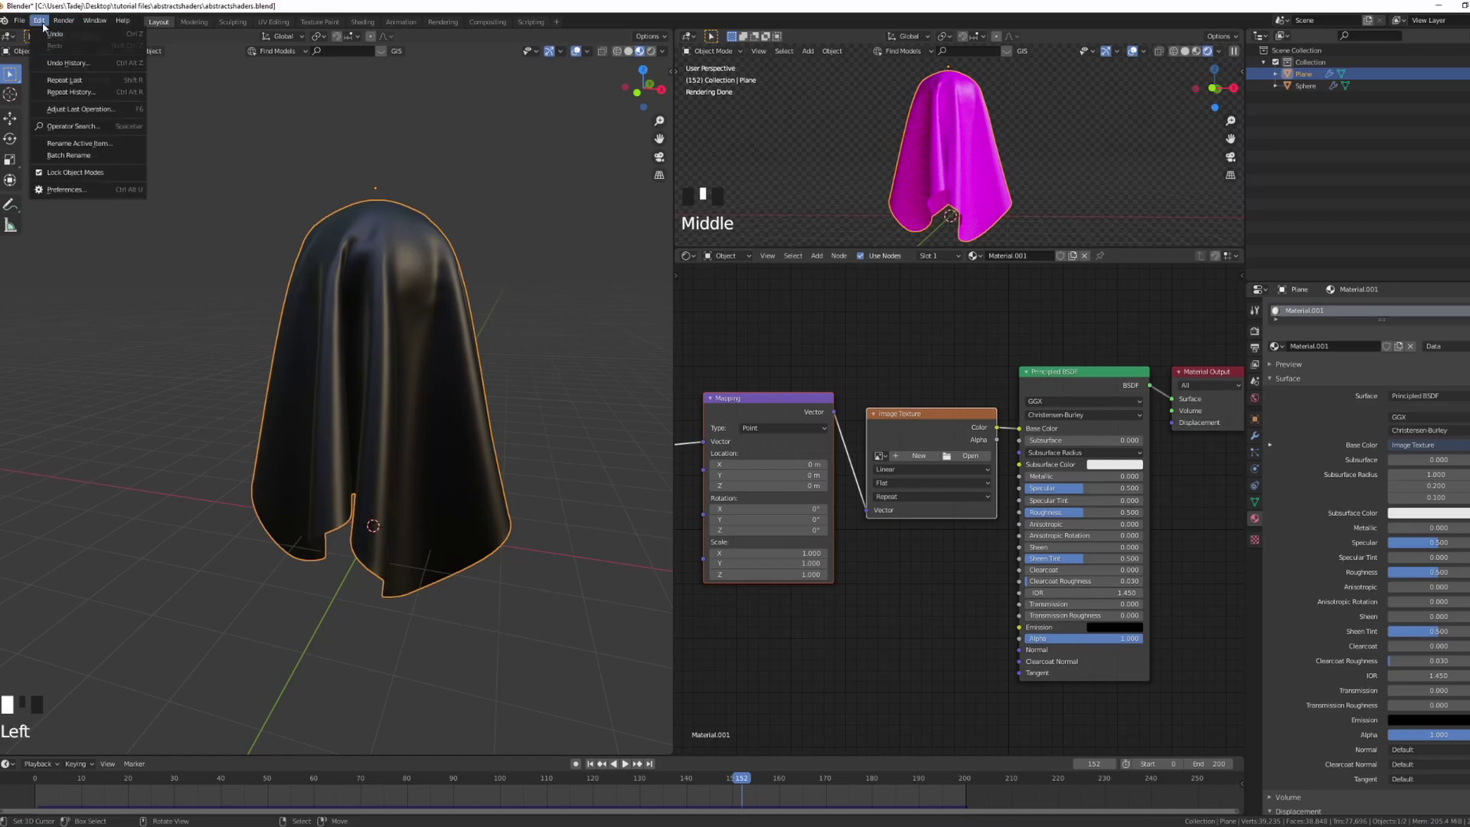
left_click(64, 189)
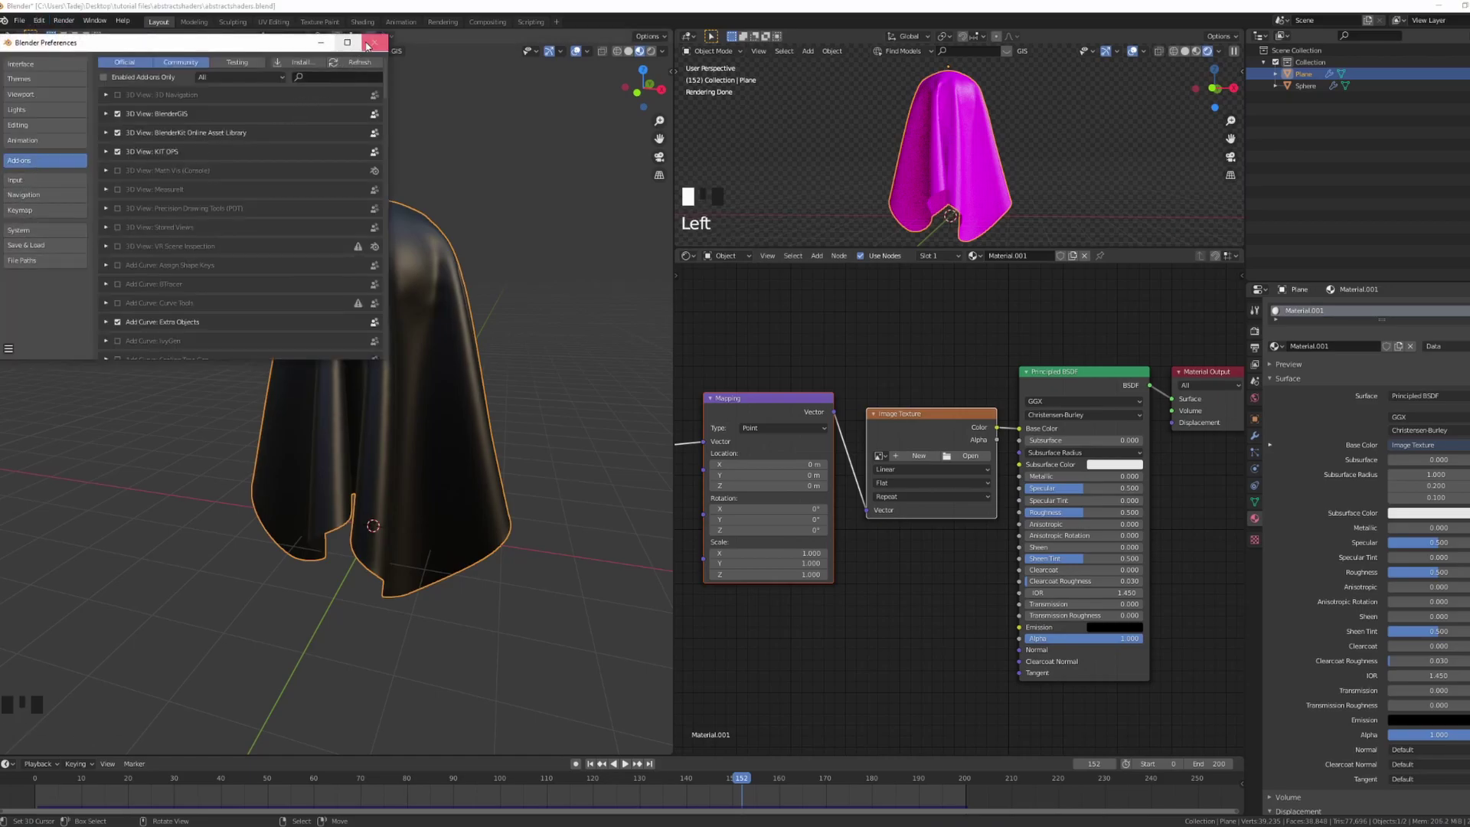
left_click(373, 43)
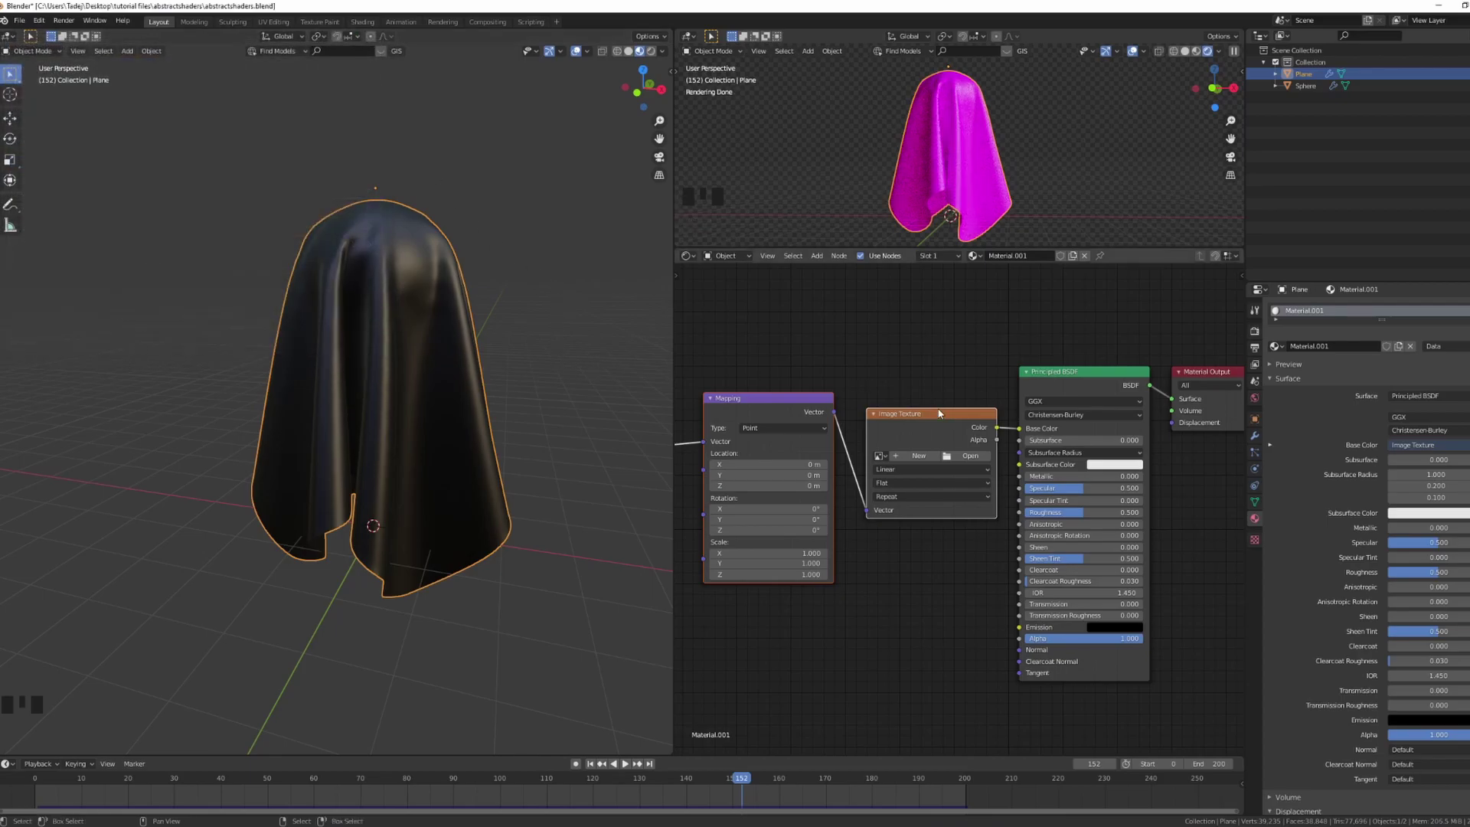
Step: Replace the Image Texture node with a ColorRamp node before the shader
middle_click_drag(825, 427, 877, 401)
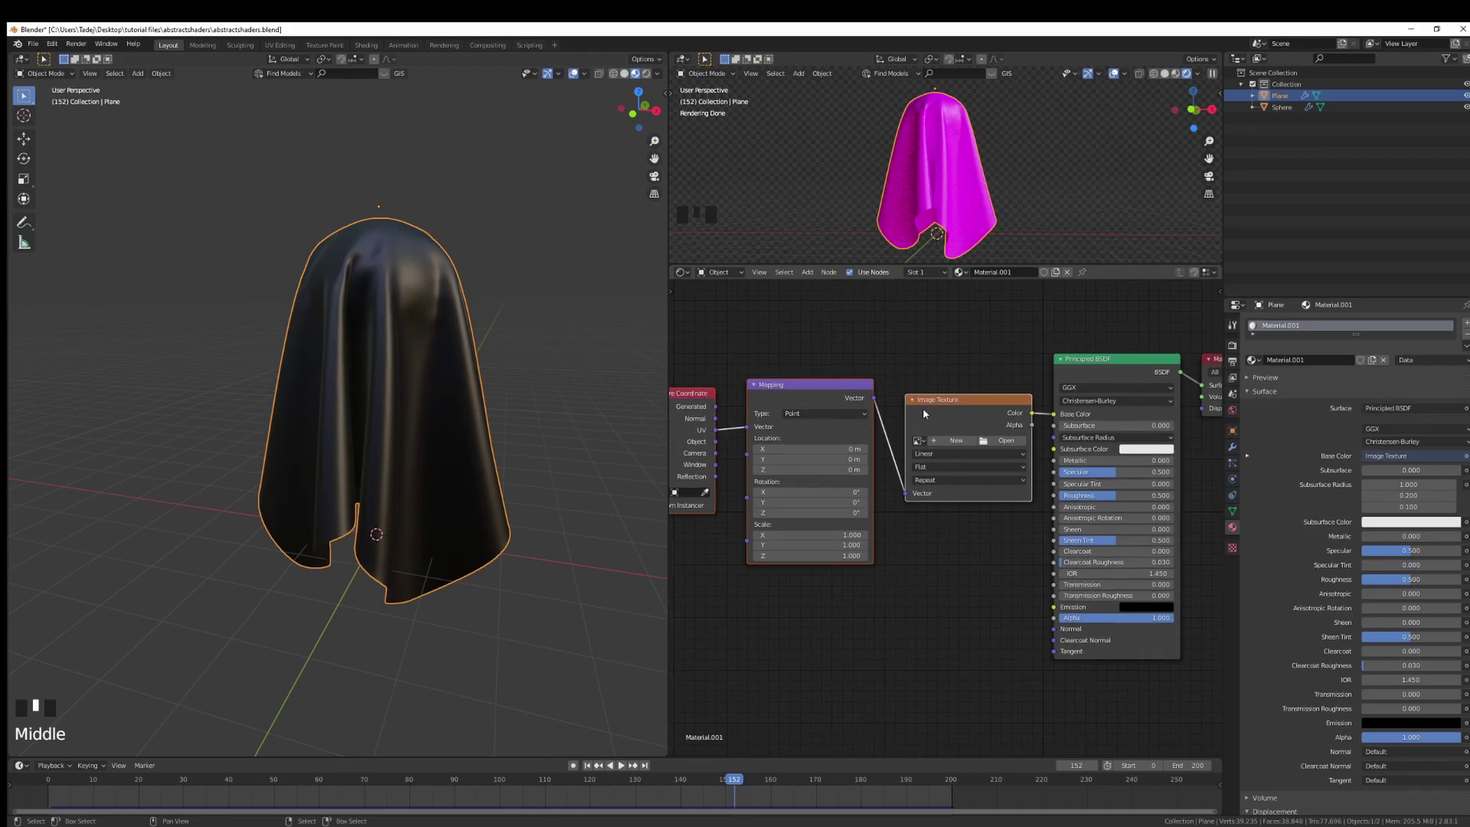
left_click(933, 395)
key("x")
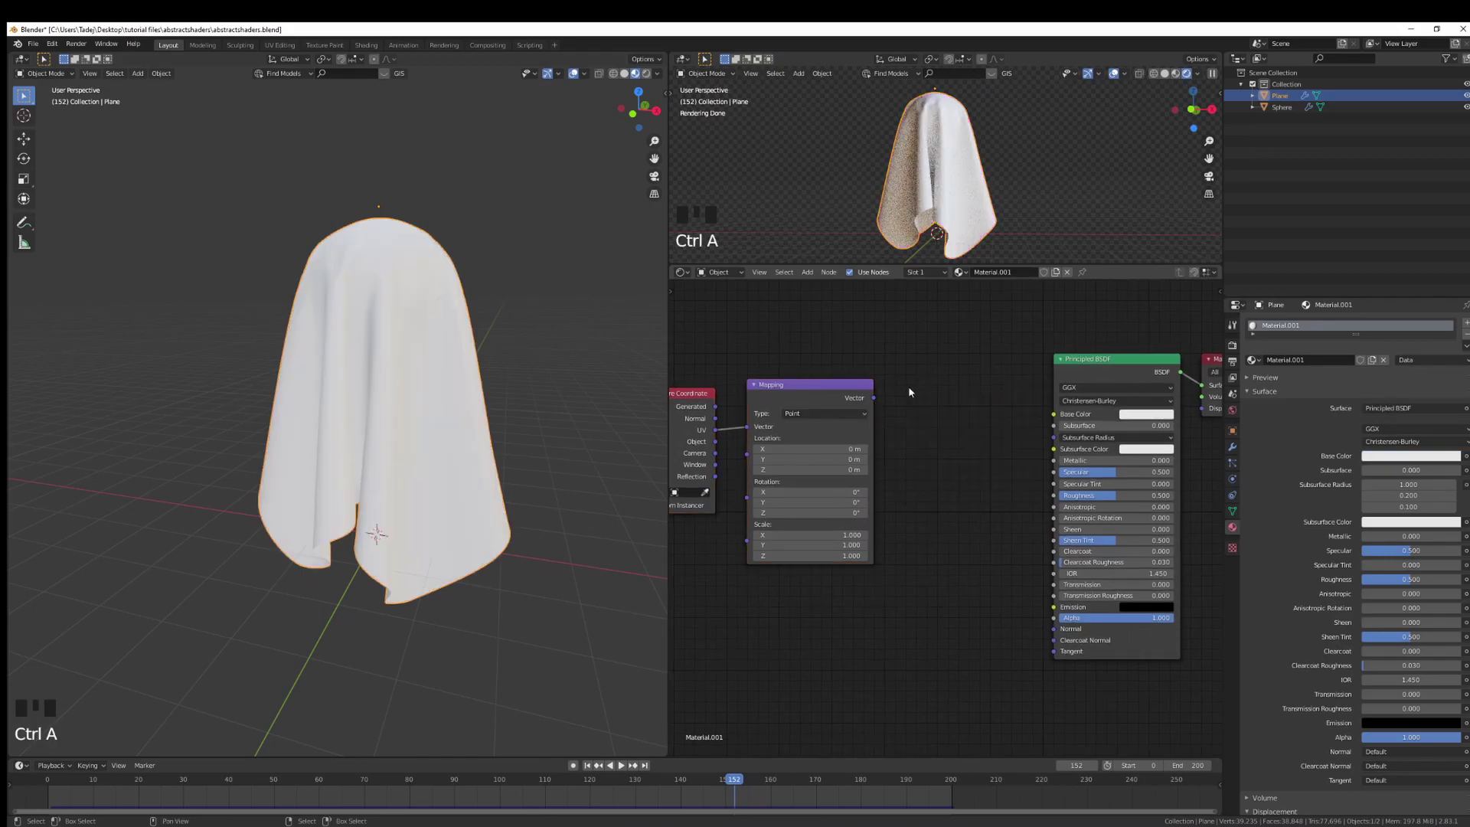
key("shift+a")
left_click(911, 395)
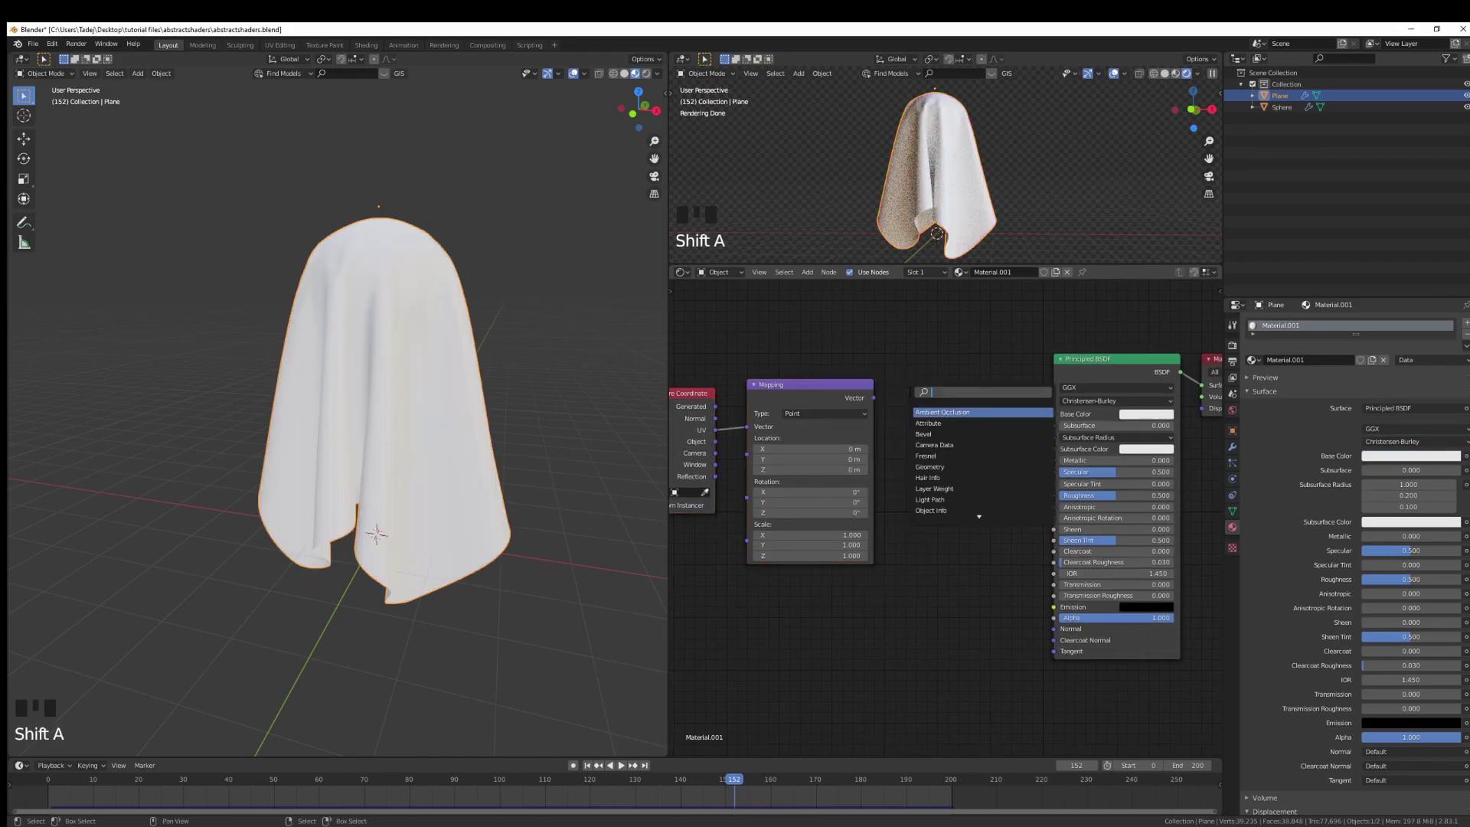
type("ramp")
key("Return")
left_click(903, 370)
middle_click_drag(903, 371, 895, 372)
Step: Rename the material from Material.001 to abstract1
double_click(1300, 327)
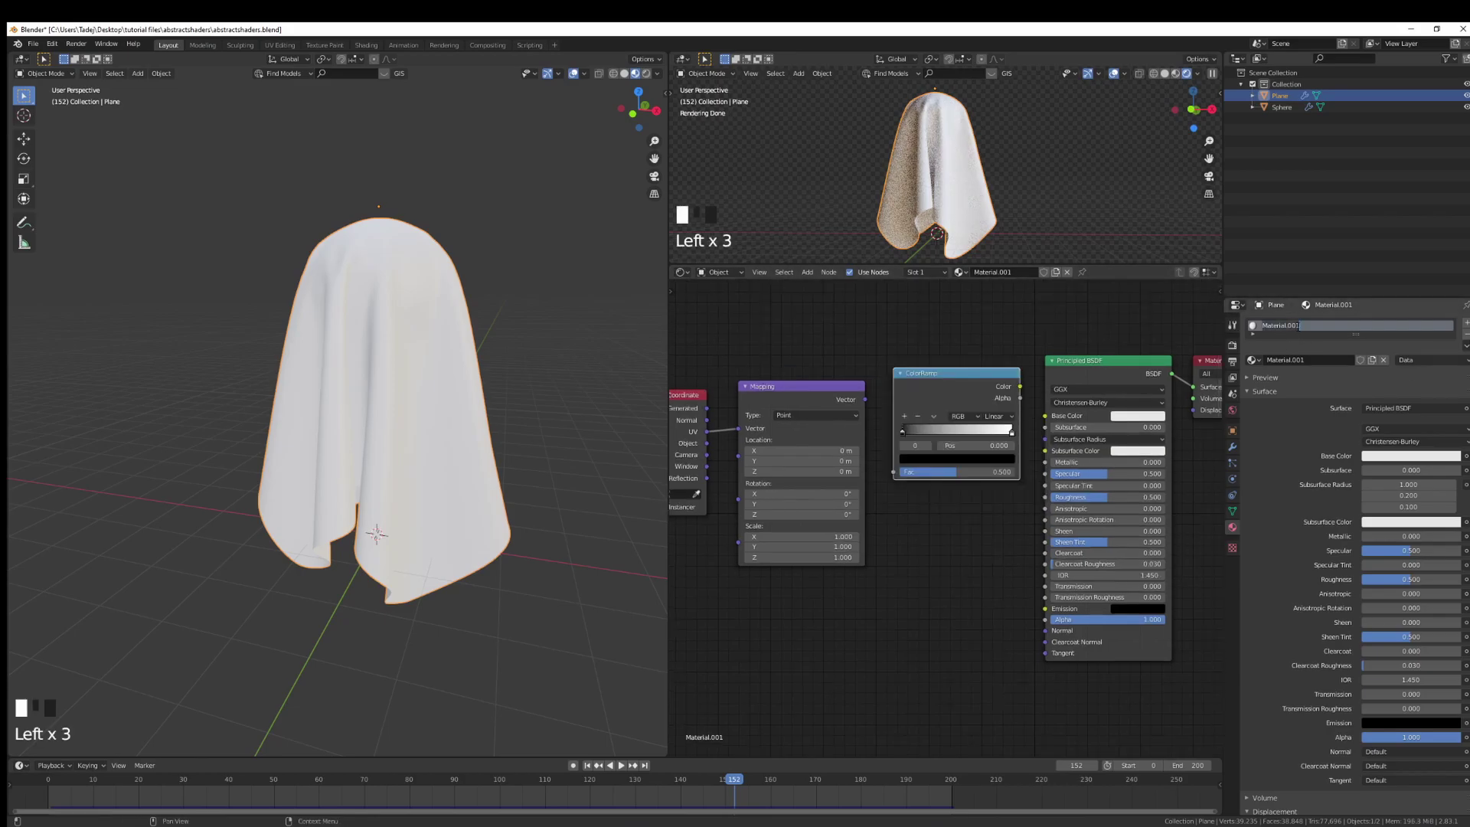
left_click(1297, 326)
type("abstract1")
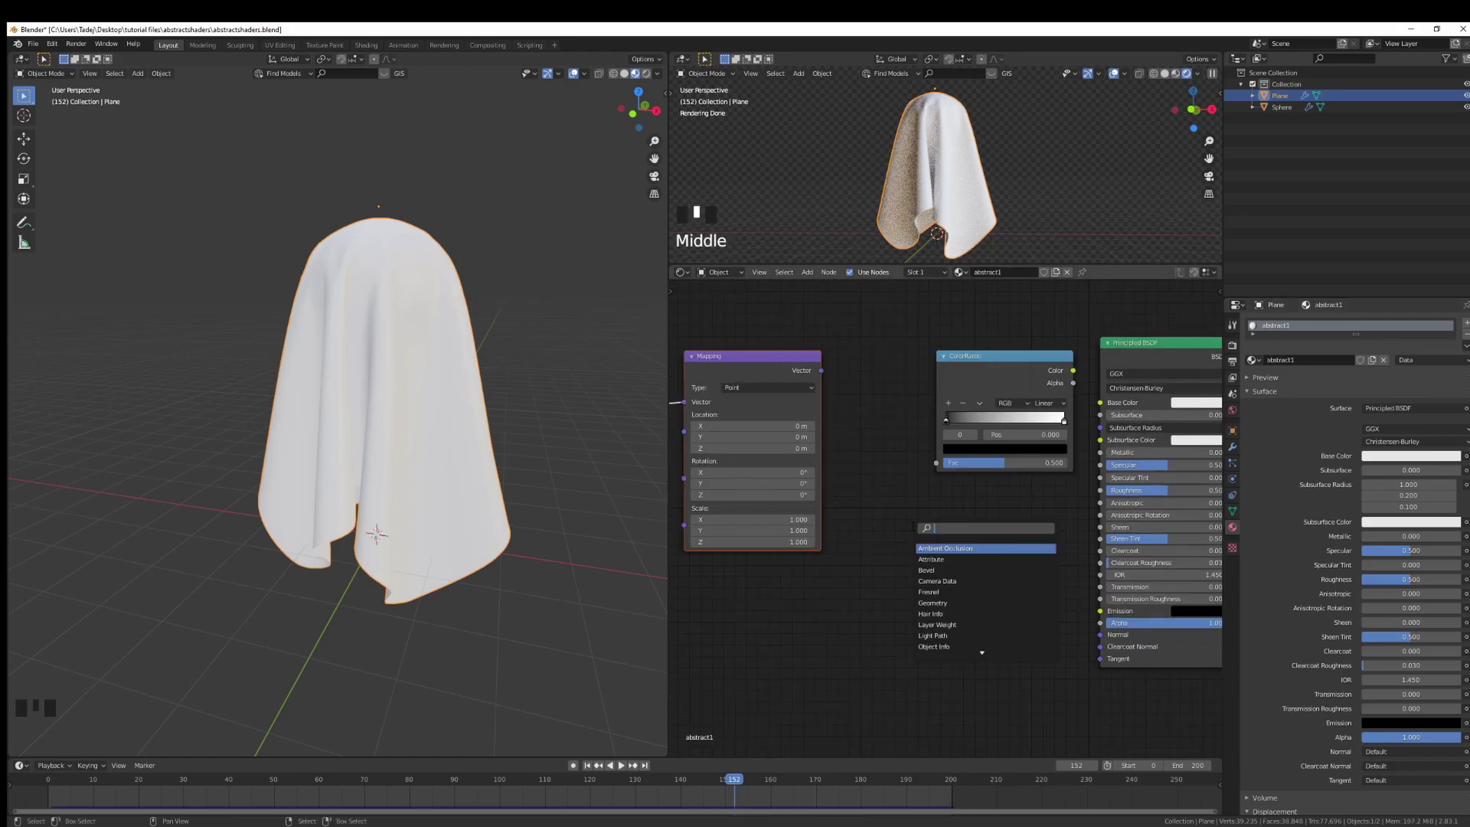
Step: Add a Voronoi Texture driving the ColorRamp Fac, and link the ColorRamp Color to Base Color
type("v")
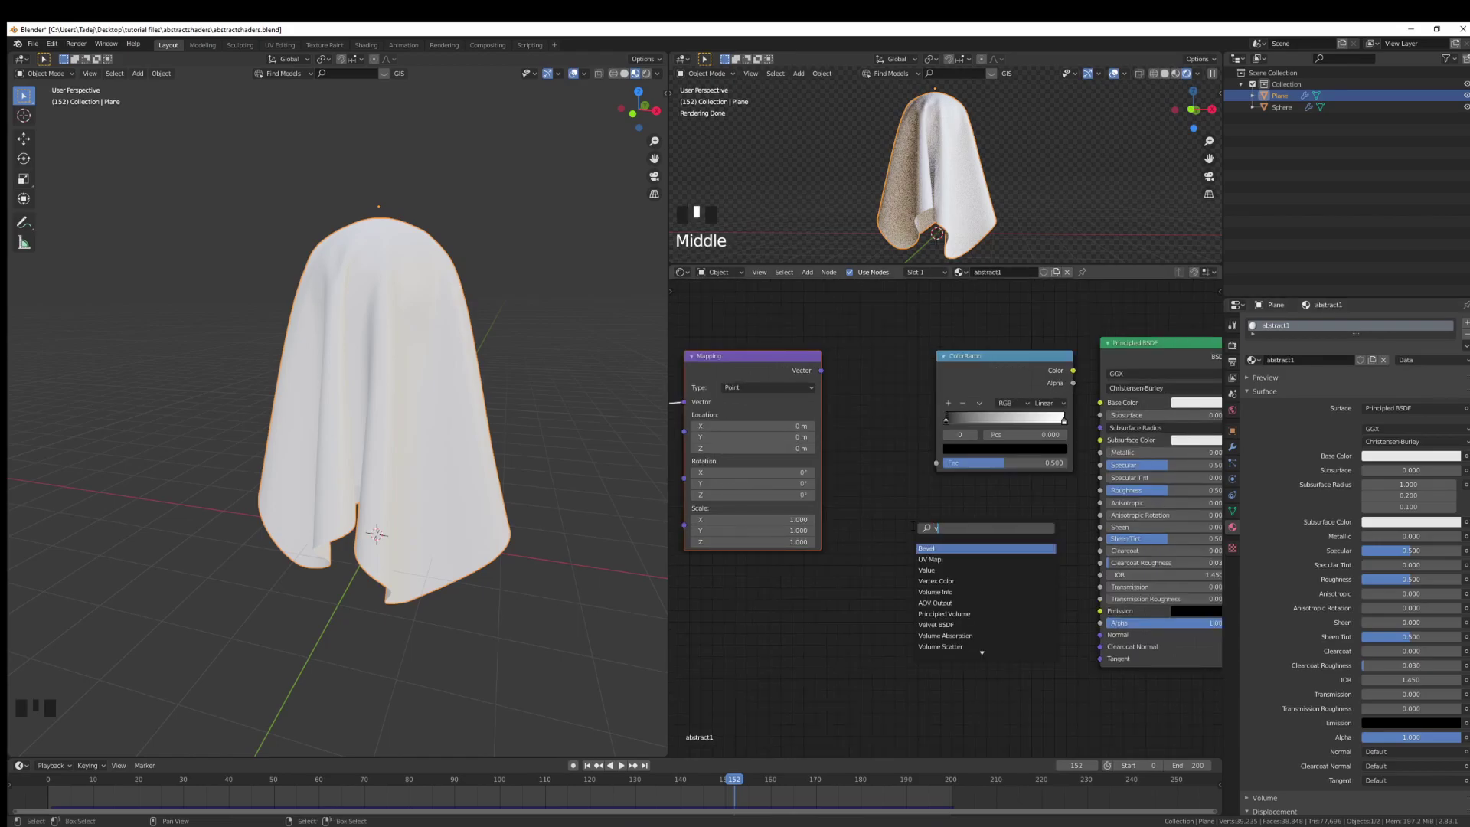
type("oro")
key("Return")
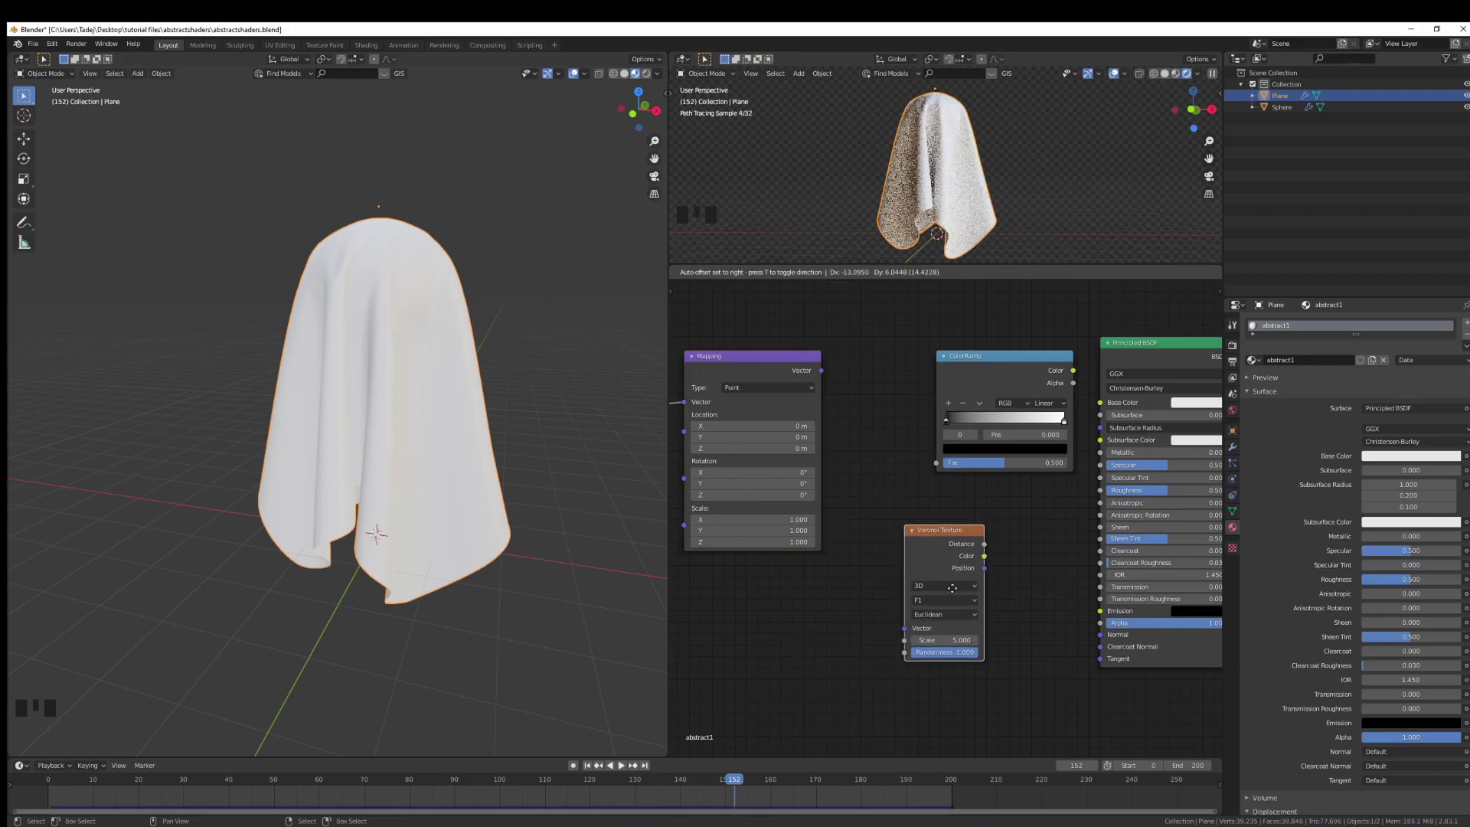
left_click(888, 421)
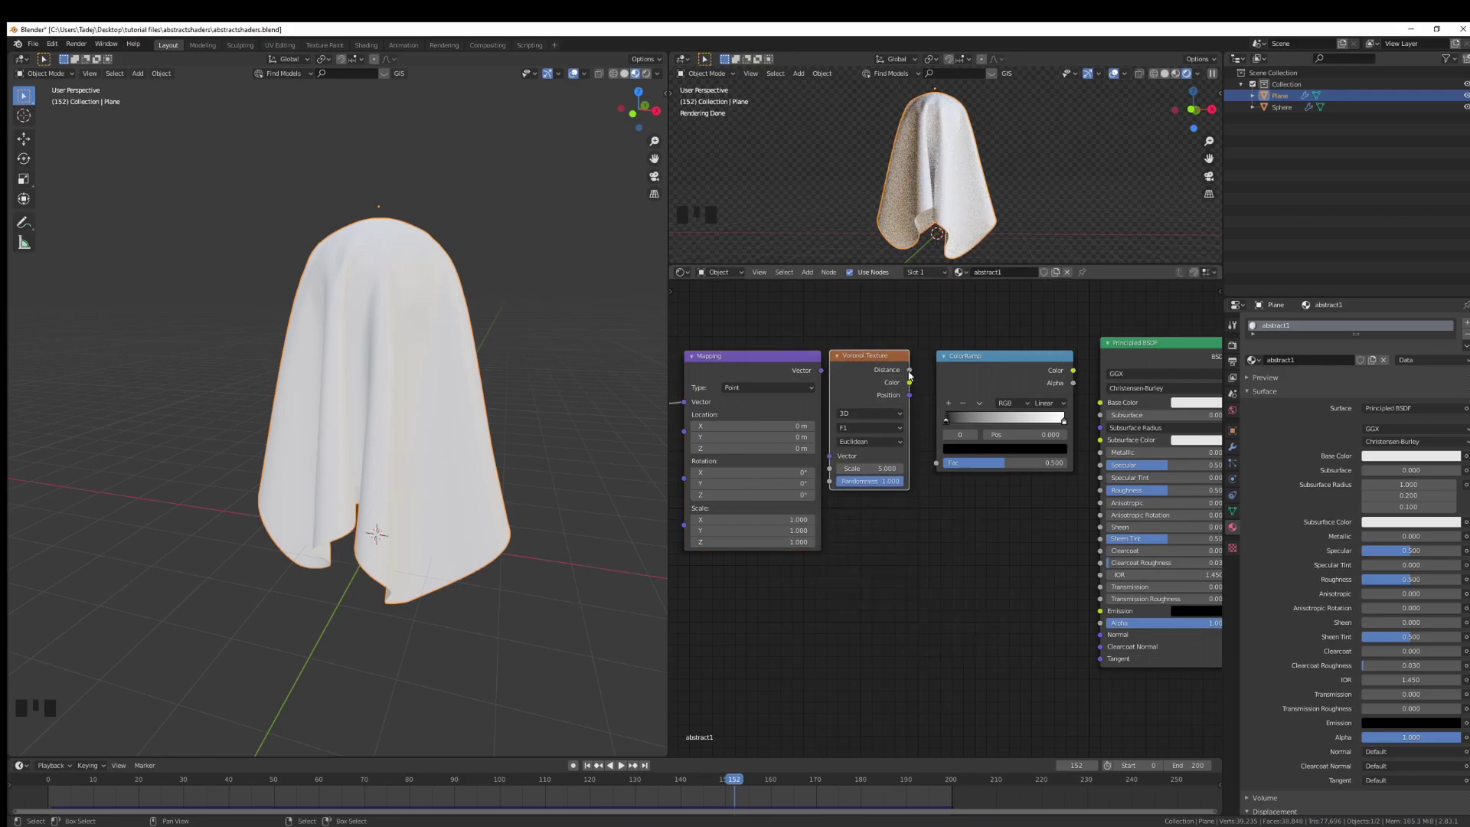
left_click_drag(909, 370, 936, 462)
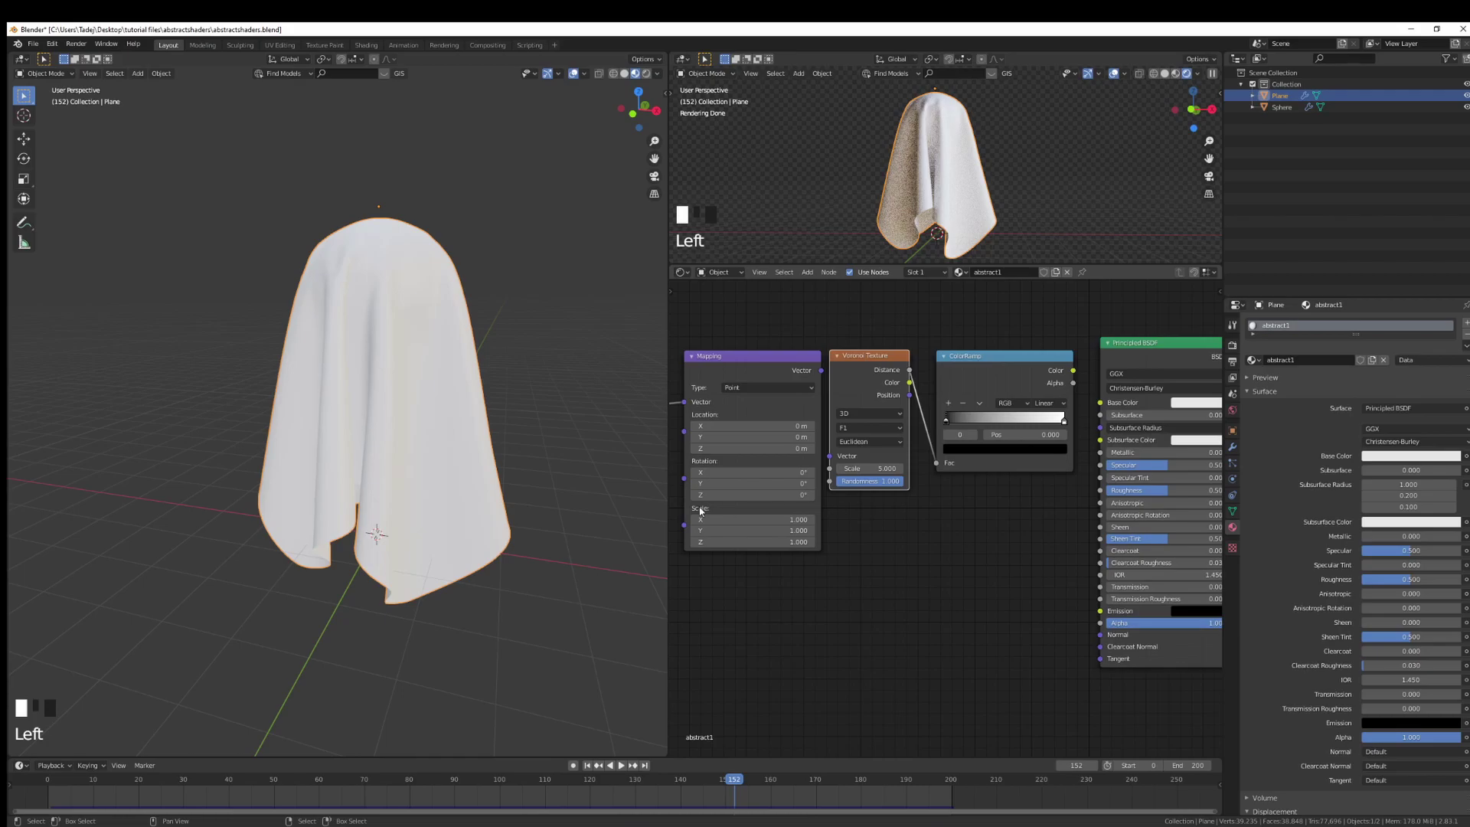
scroll(610, 499, "up", 3)
scroll(550, 502, "down", 2)
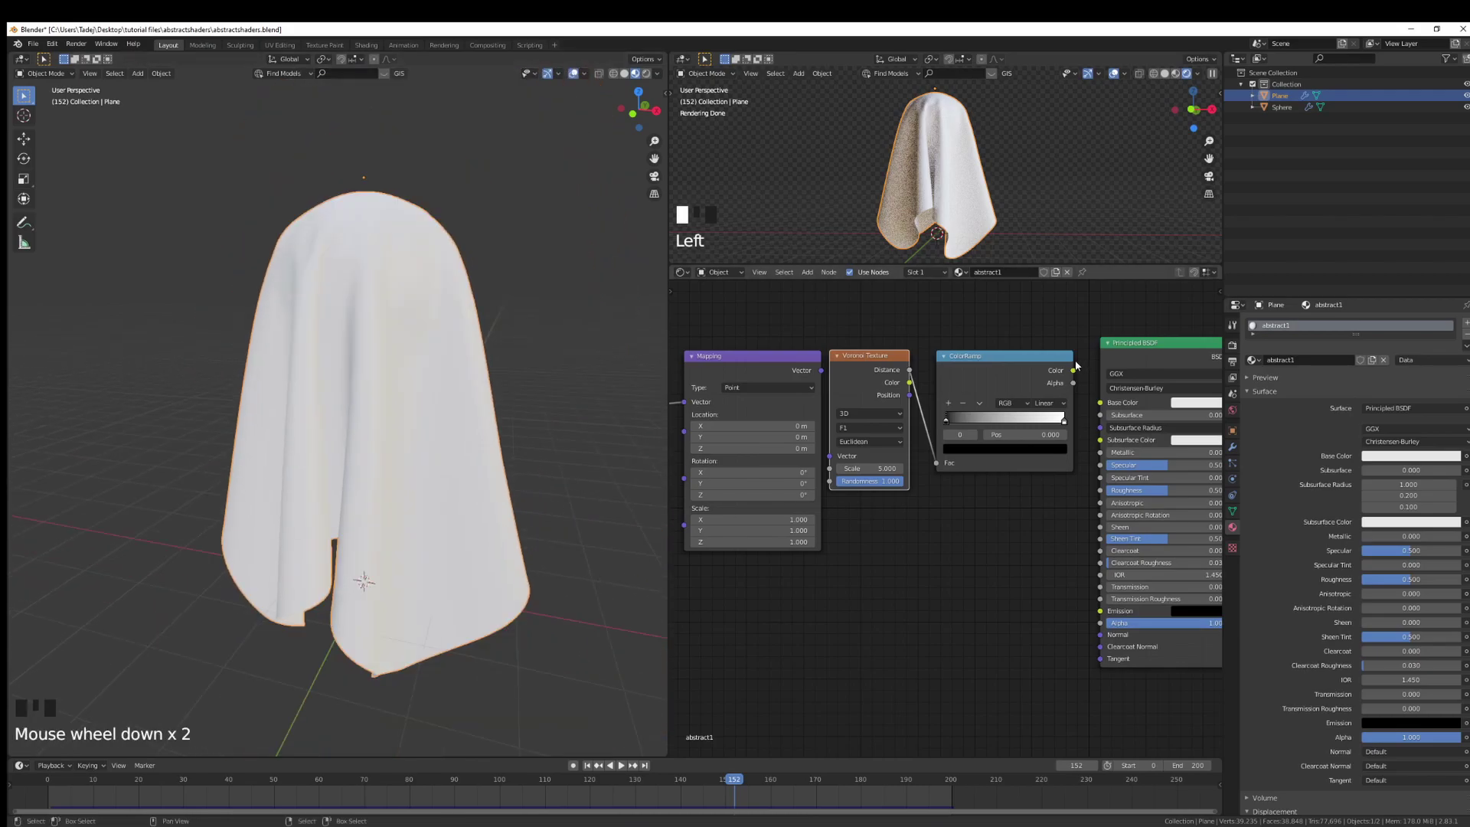
left_click_drag(1072, 372, 1100, 403)
Step: Raise the Voronoi Scale for denser cells on the cloth
scroll(508, 404, "up", 2)
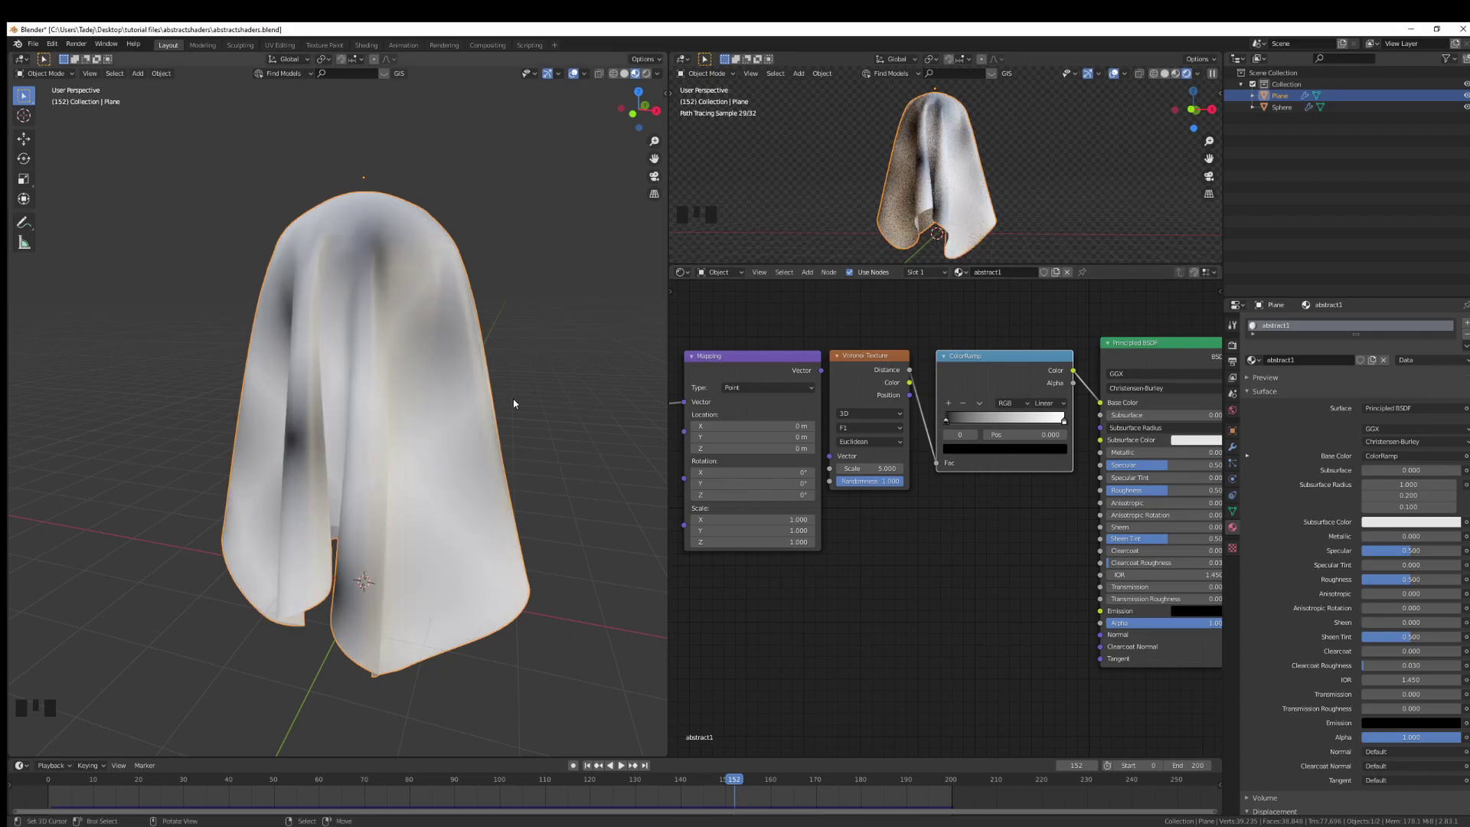
middle_click_drag(509, 404, 448, 309)
left_click_drag(888, 469, 528, 465)
middle_click_drag(529, 465, 475, 462)
scroll(472, 463, "up", 3)
scroll(472, 464, "down", 3)
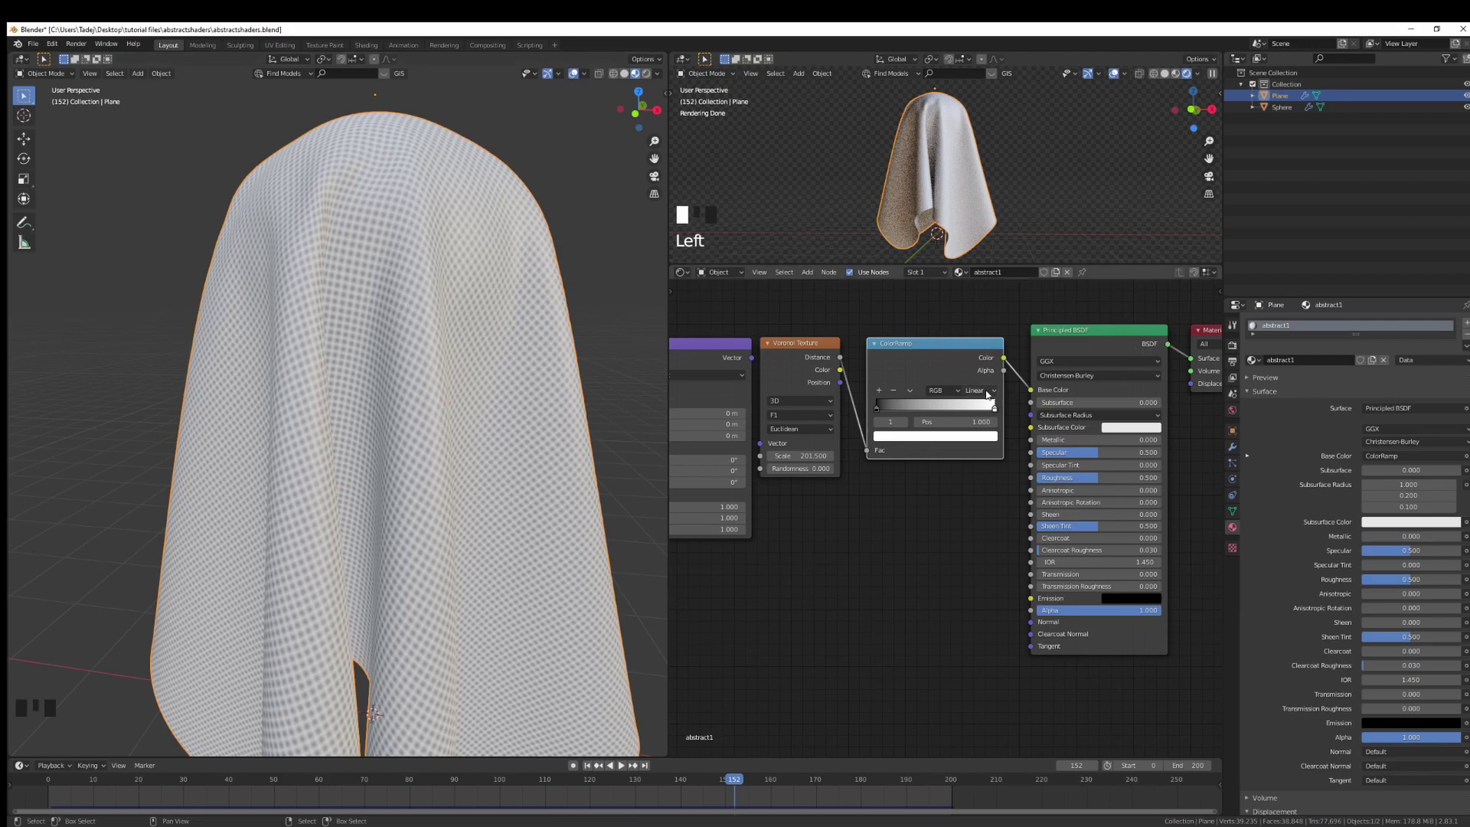
Step: Set the ColorRamp to Constant interpolation and slide its right stop inward to about 0.441
left_click(988, 395)
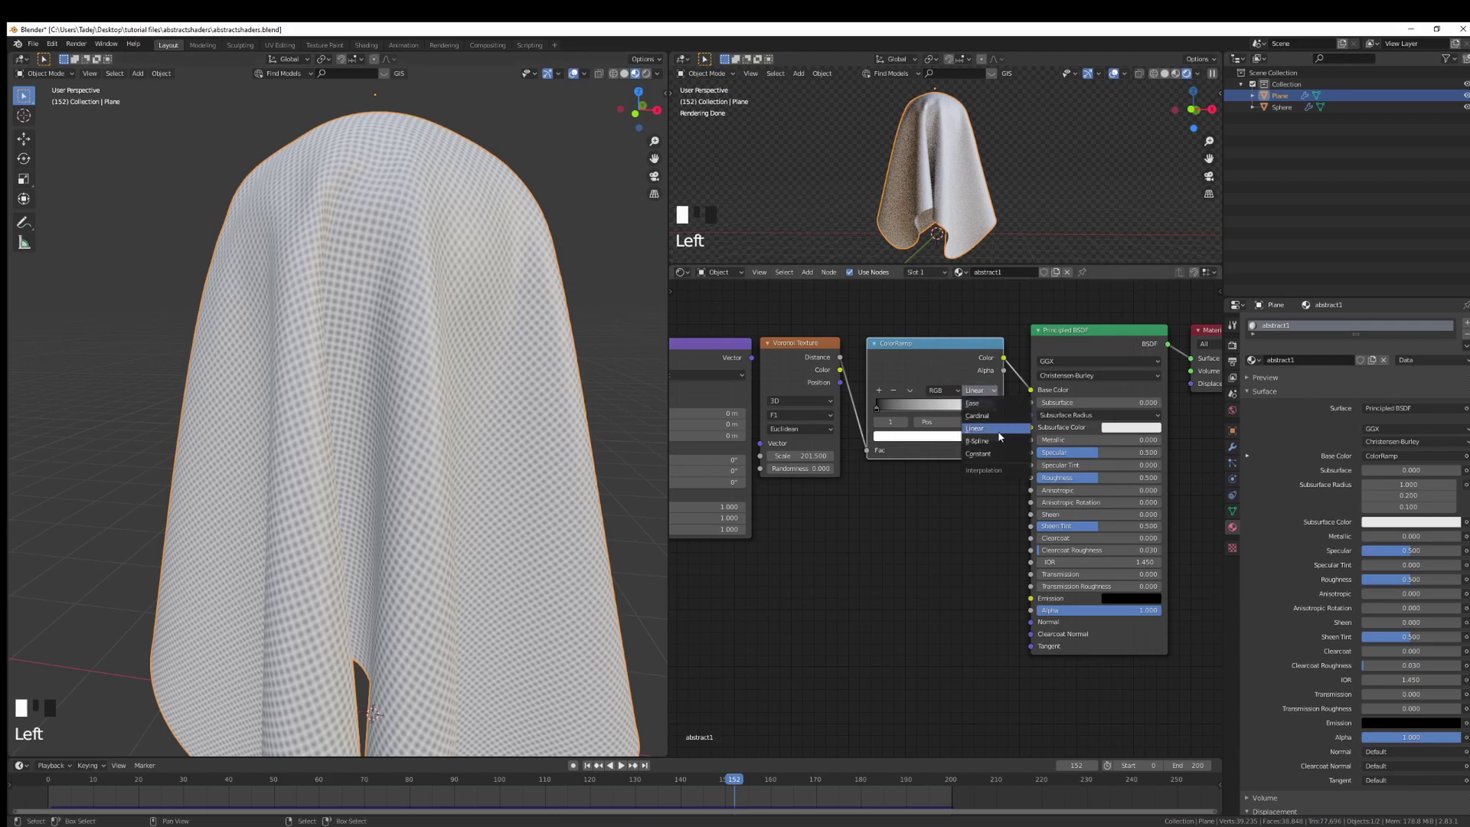
left_click(988, 438)
left_click_drag(996, 409, 929, 413)
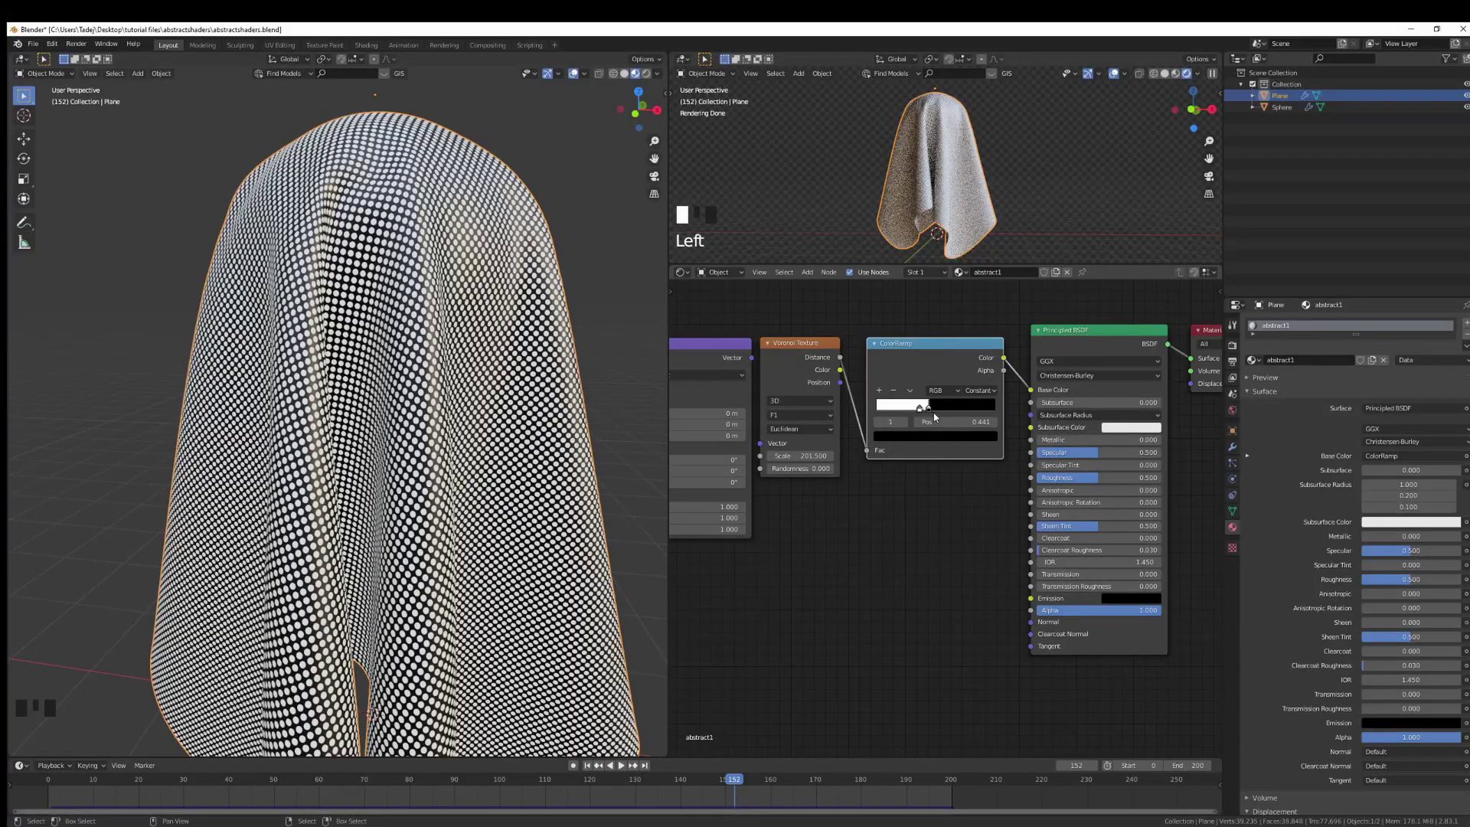
Step: Undo back to black dots and insert an Invert node after the ColorRamp with Fac 0.000
key("ctrl+z")
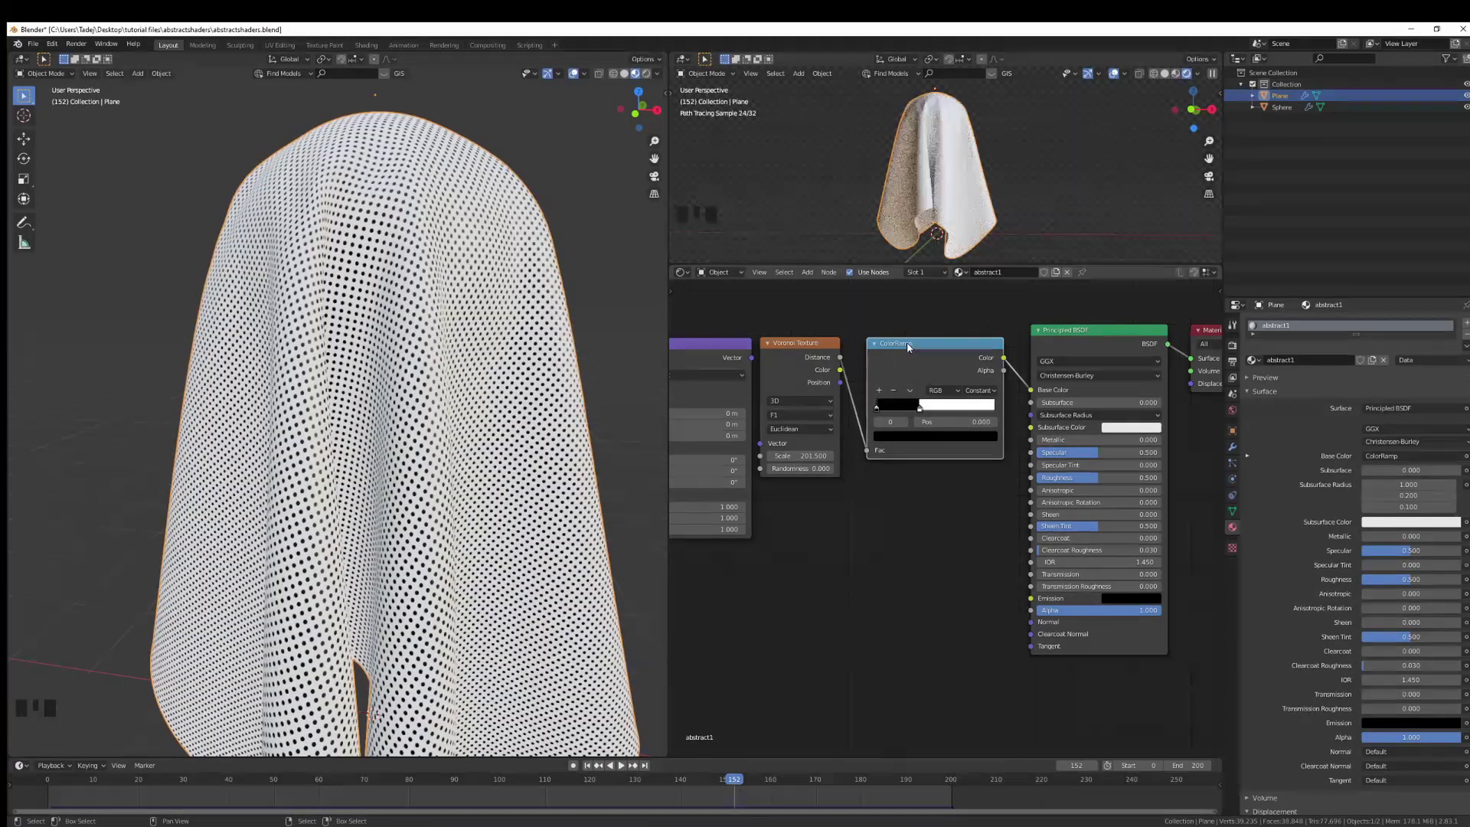
key("shift+a")
left_click(876, 535)
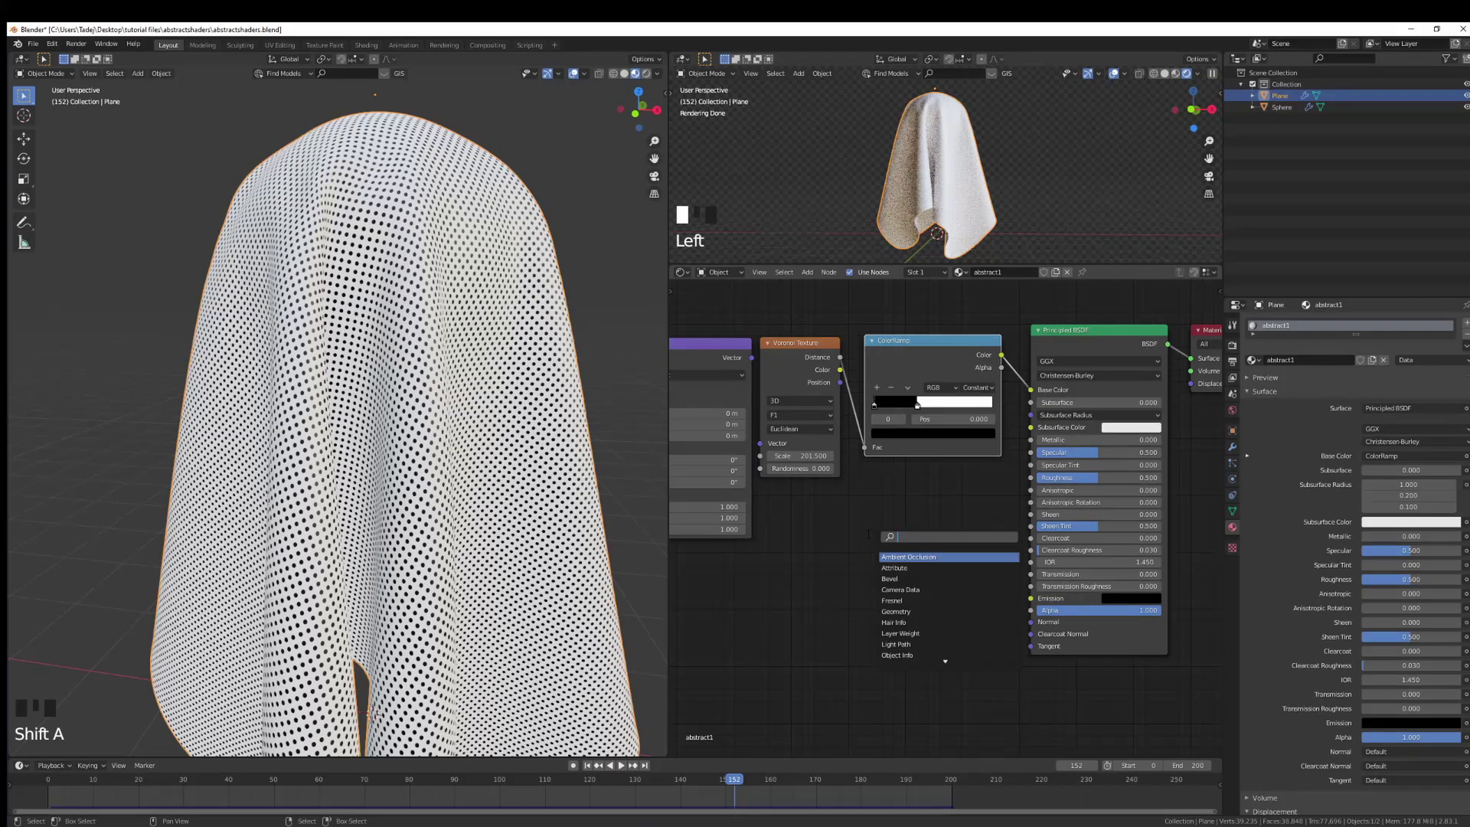
type("invert")
key("Return")
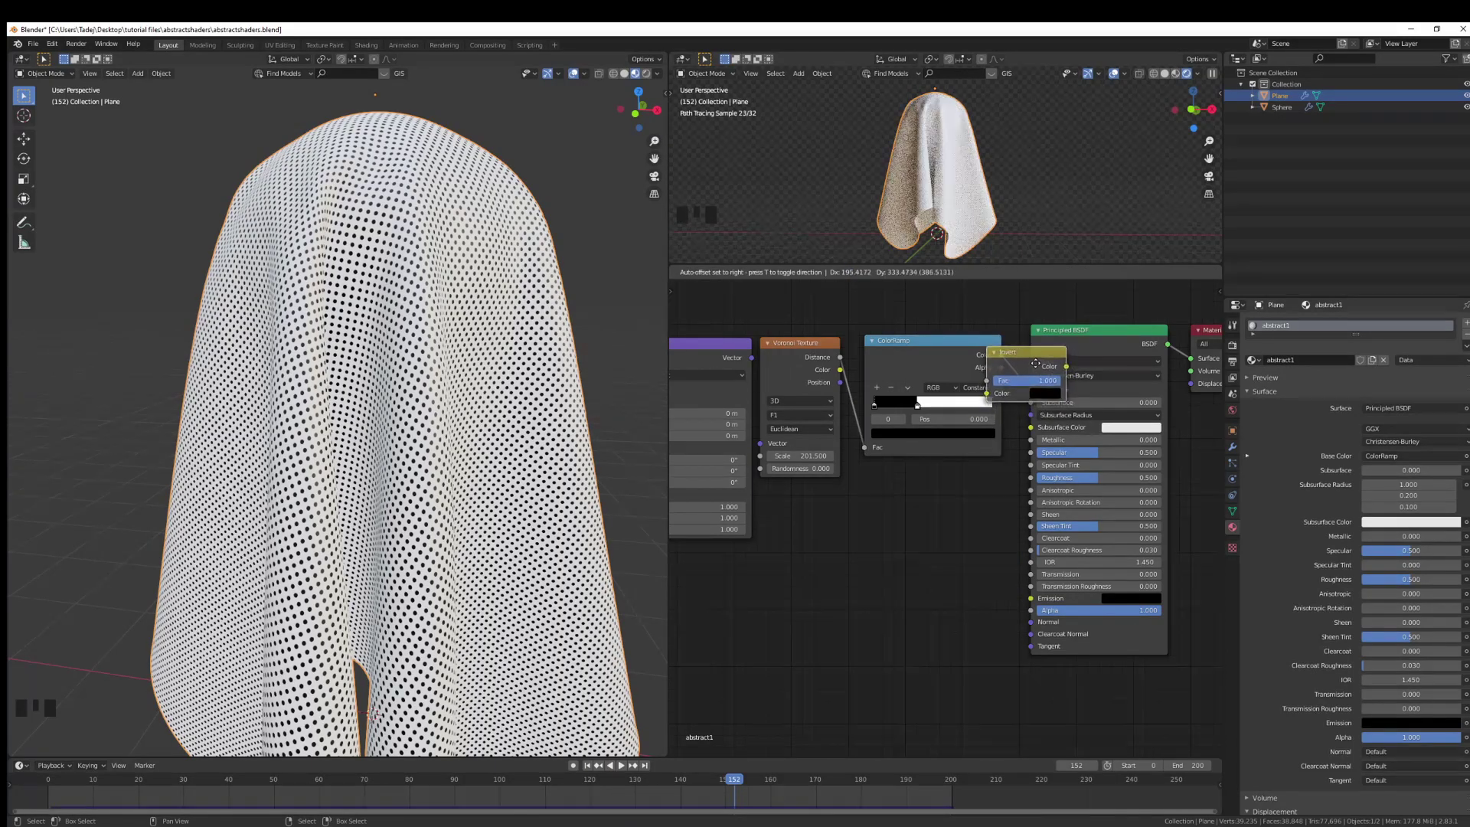
left_click(1035, 369)
left_click(1060, 369)
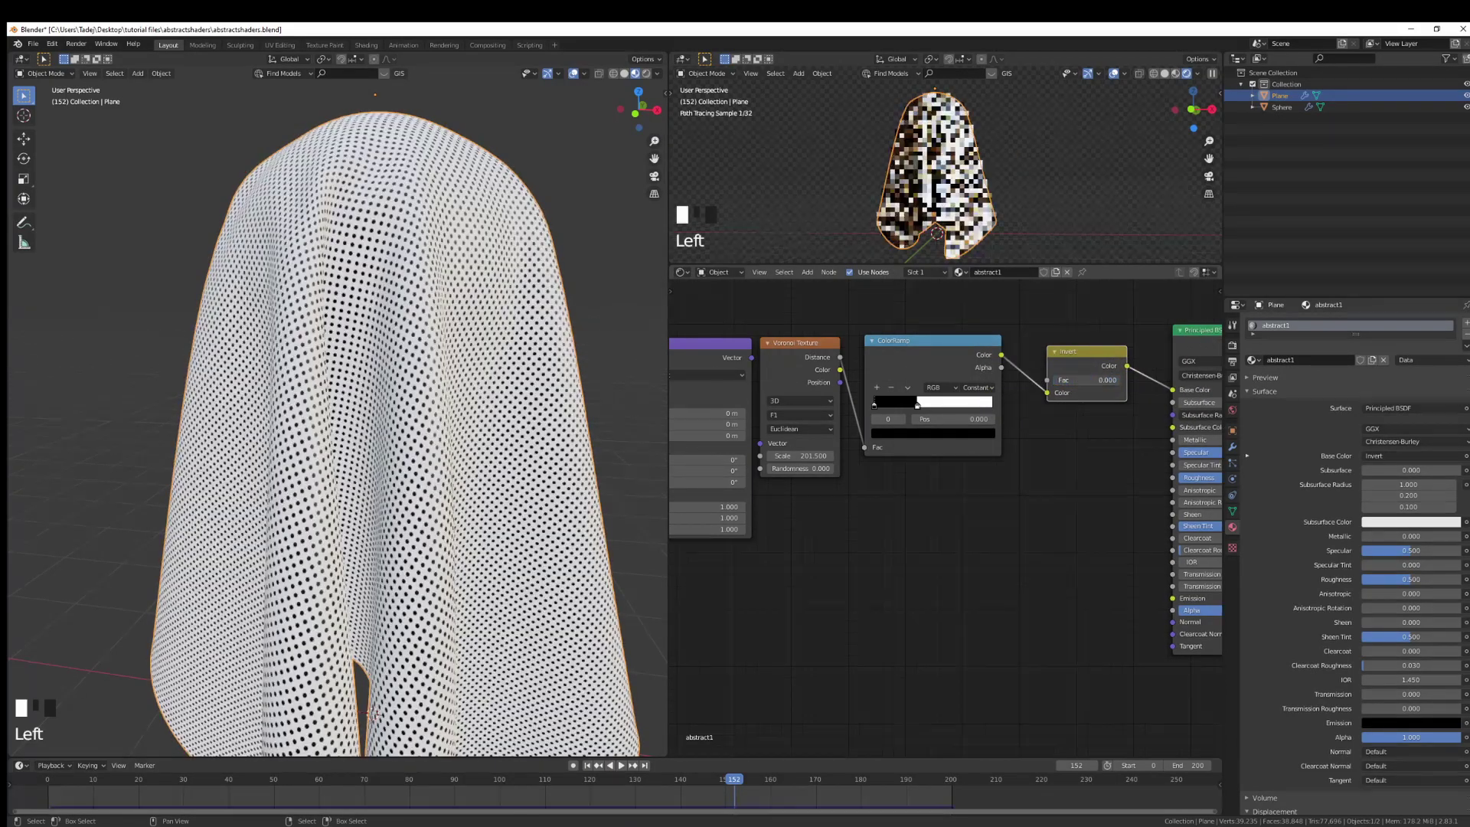
left_click_drag(1110, 380, 1055, 380)
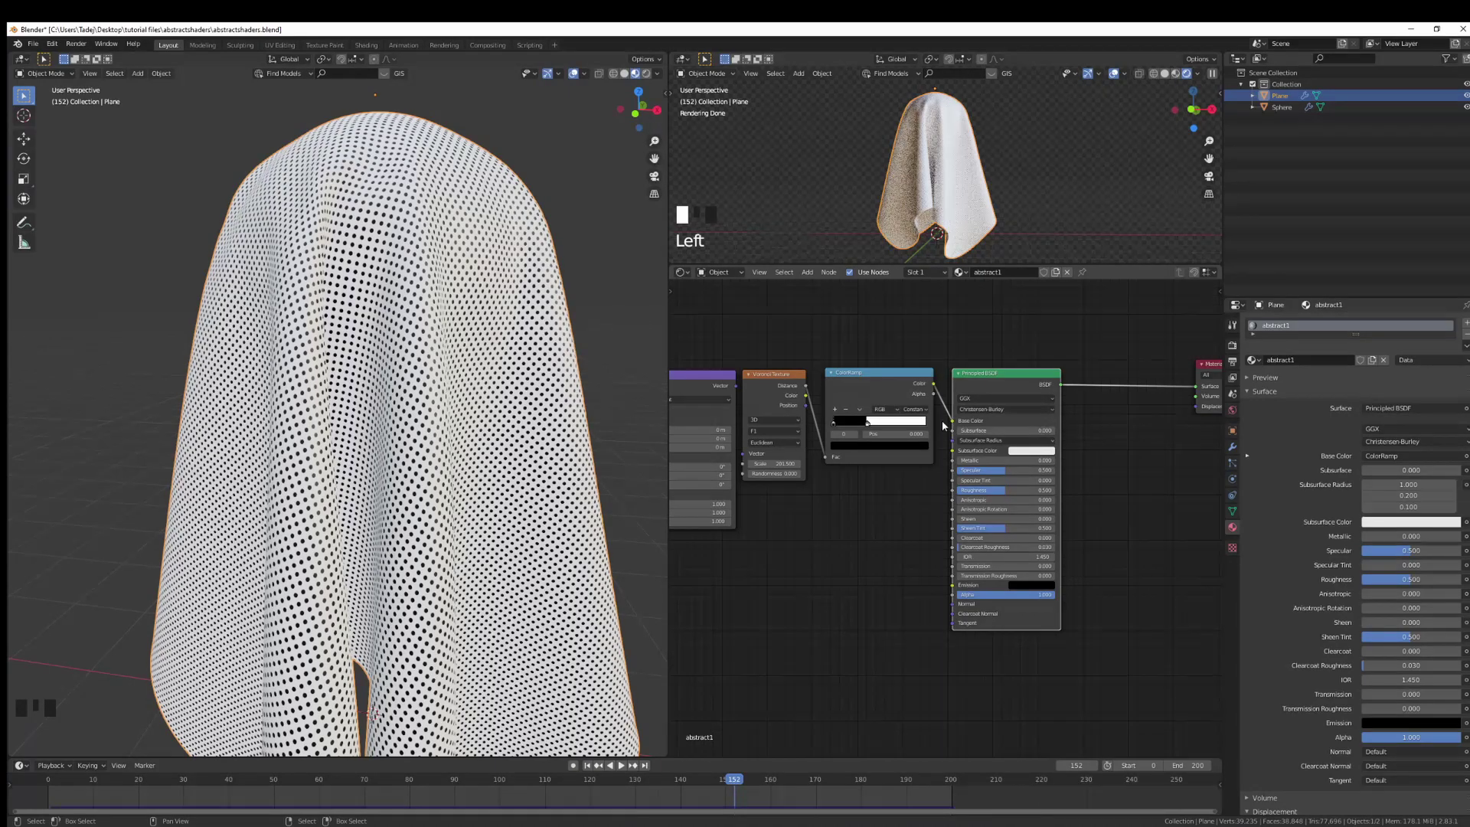
Step: Rearrange the texture nodes and connect Mapping's Vector output to the Voronoi Vector input
scroll(897, 422, "down", 2)
middle_click_drag(896, 419, 950, 457)
scroll(902, 373, "up", 1)
left_click(871, 410)
left_click(955, 409, "shift")
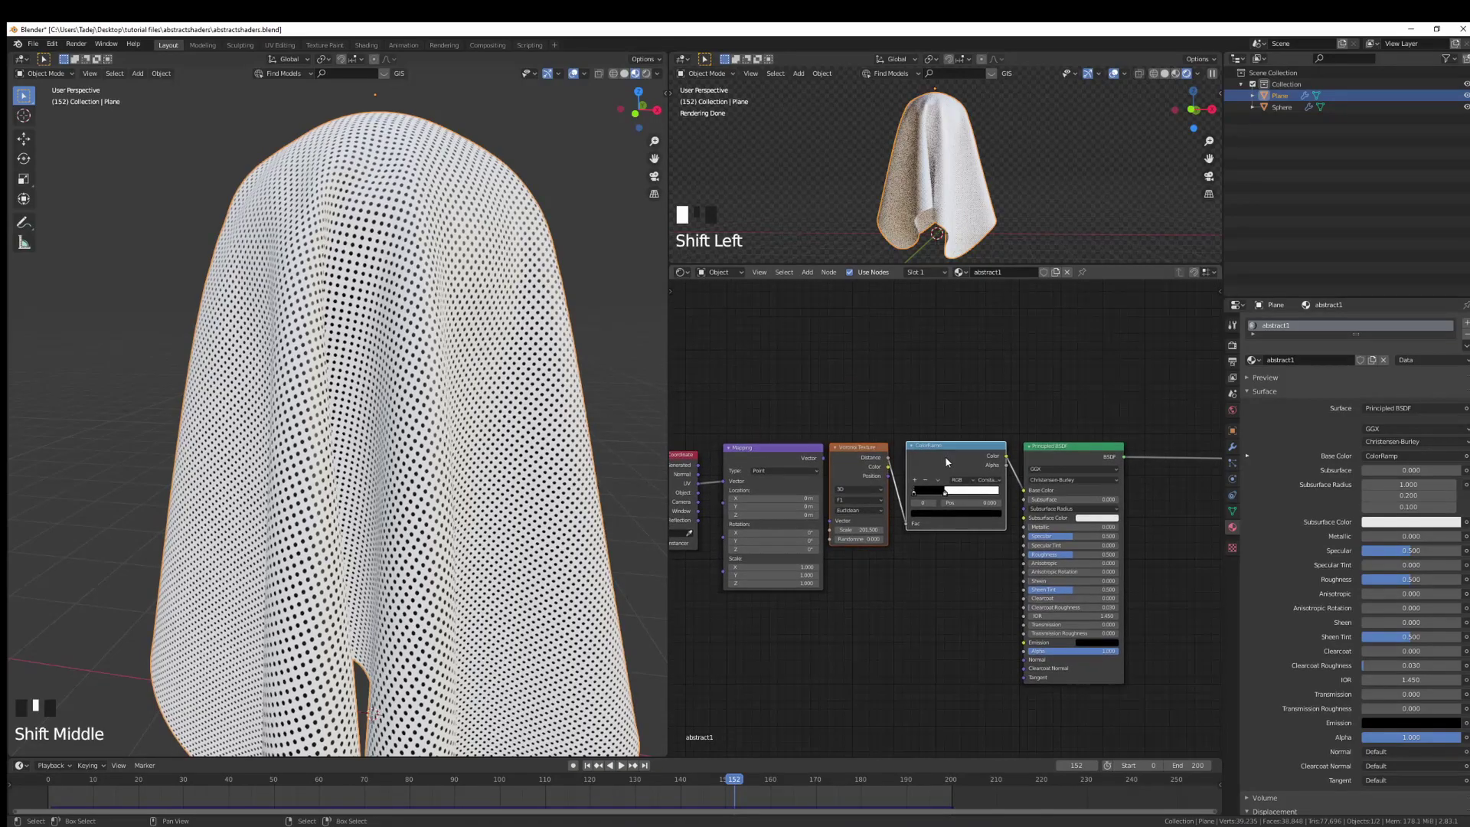
left_click_drag(951, 454, 1063, 328)
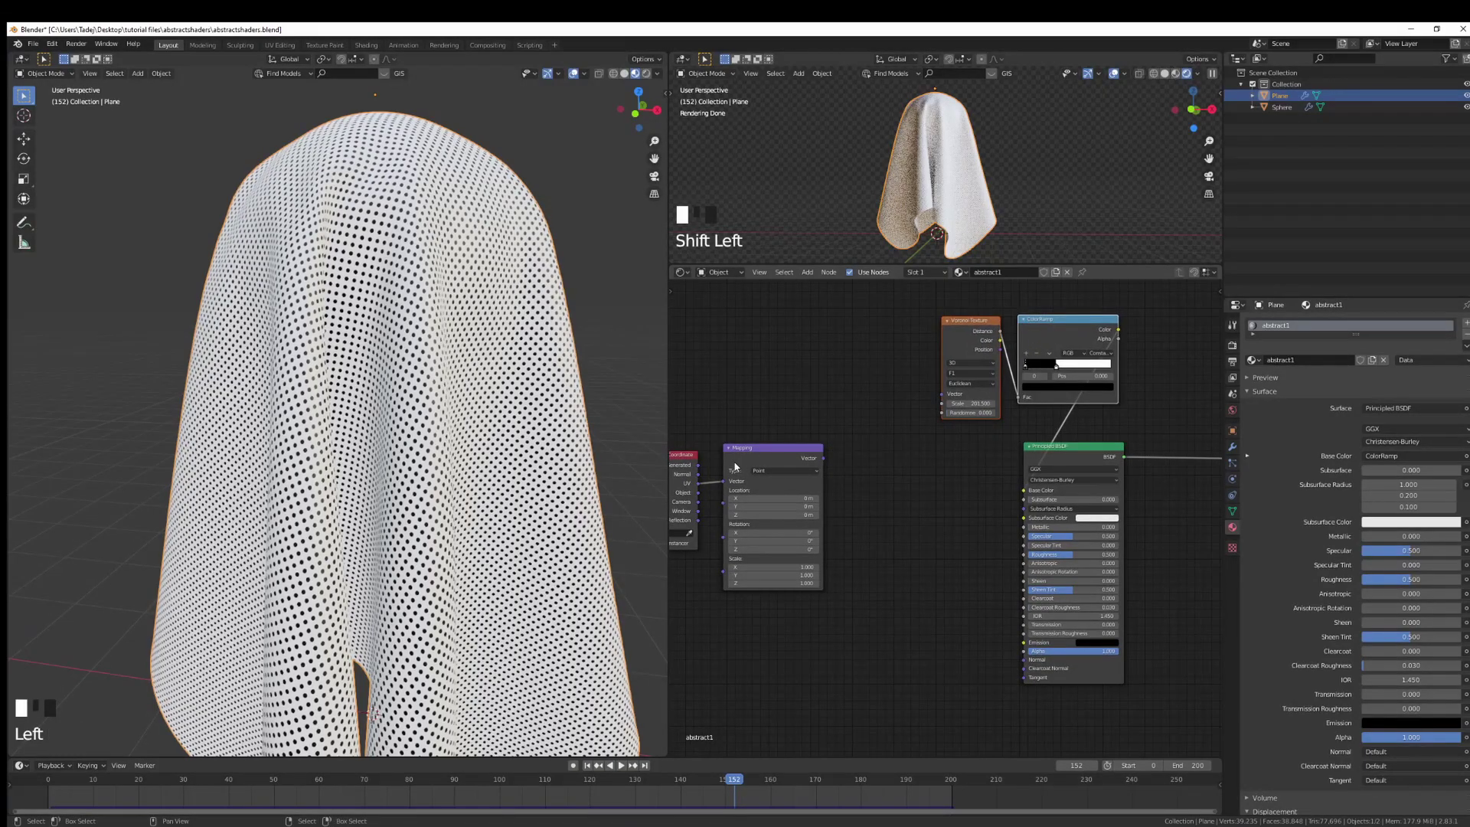
left_click_drag(758, 448, 847, 276)
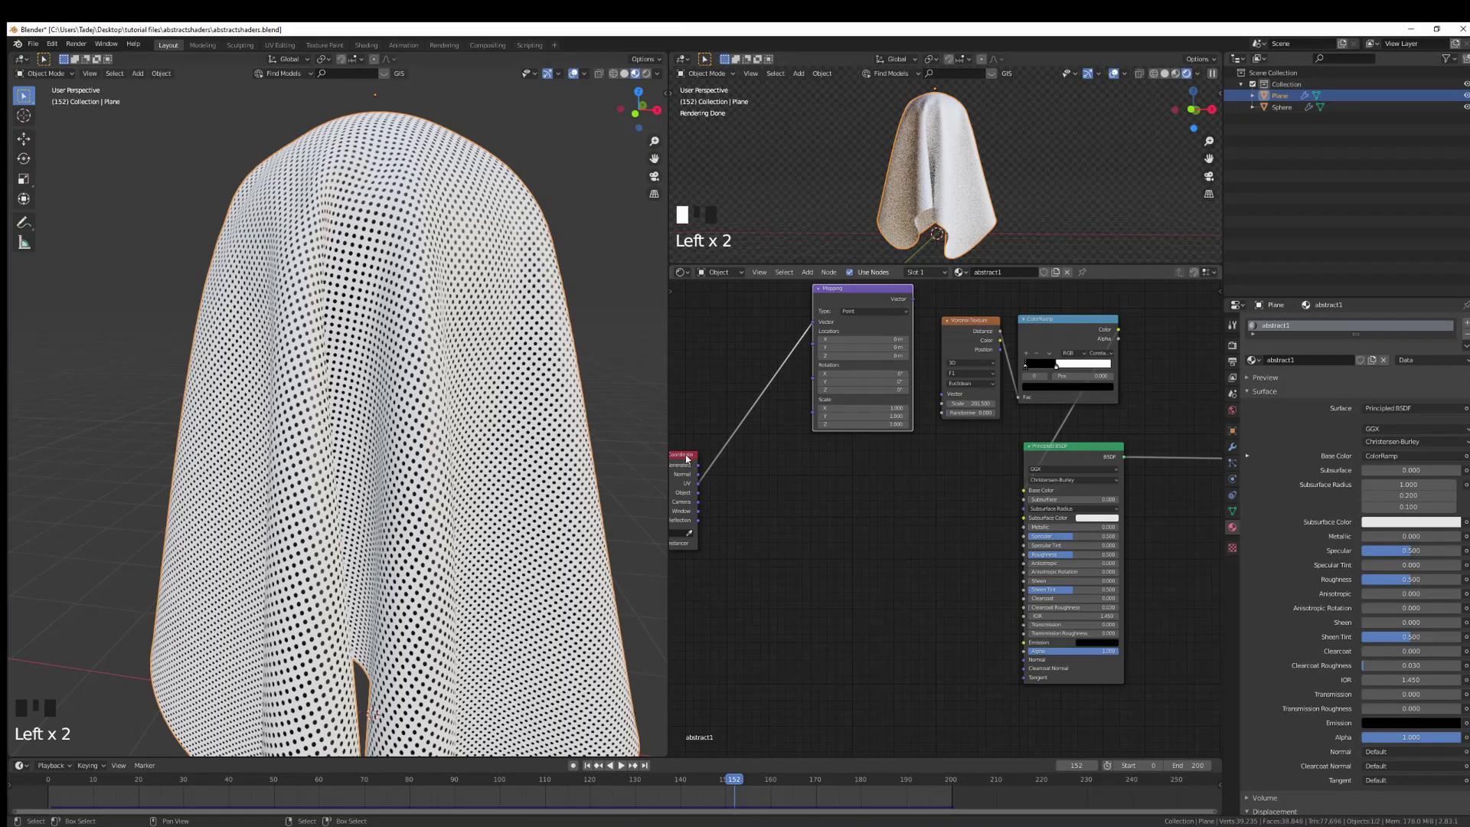
left_click_drag(685, 455, 789, 288)
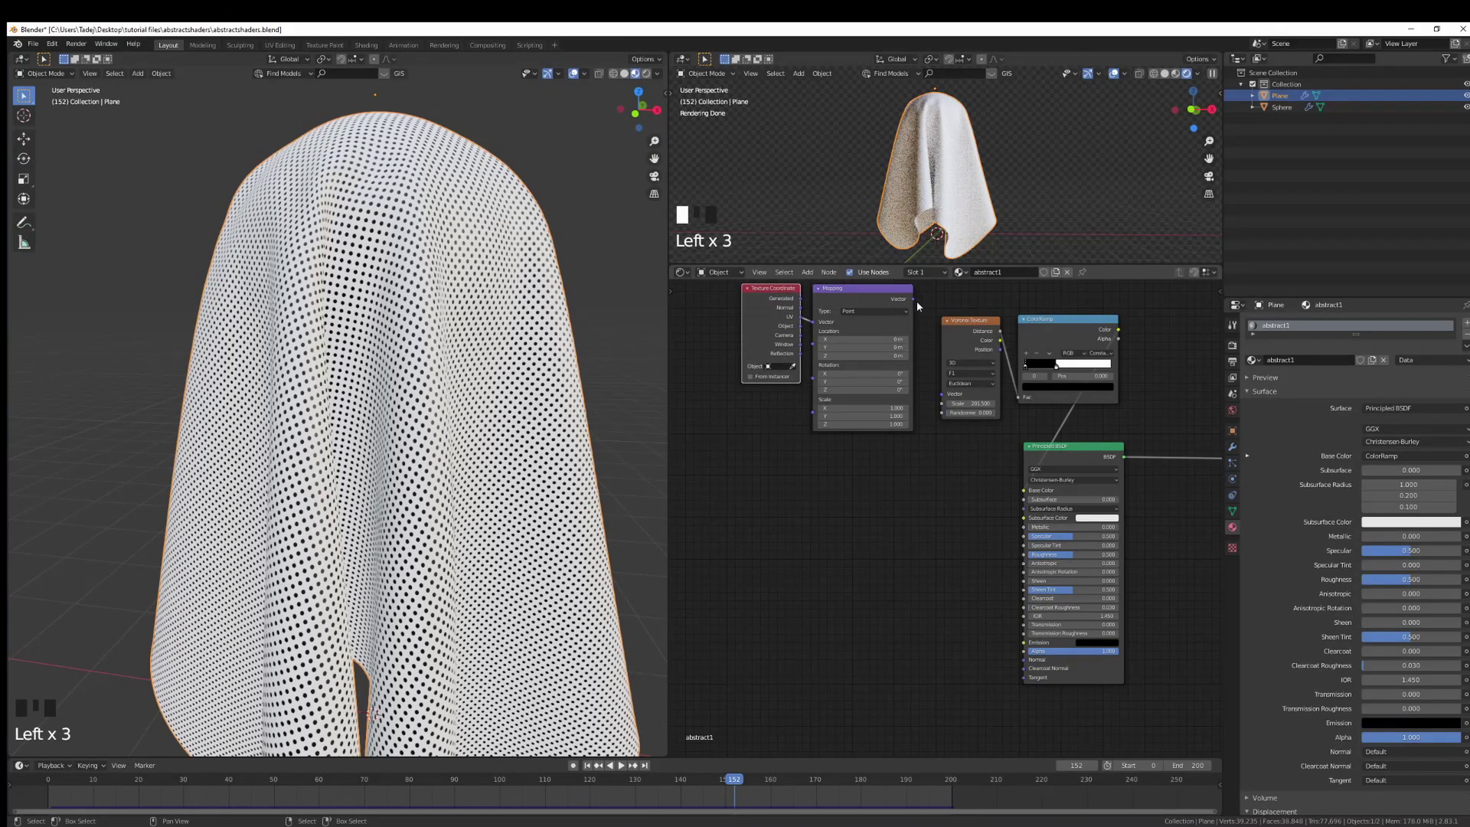
left_click_drag(913, 300, 943, 395)
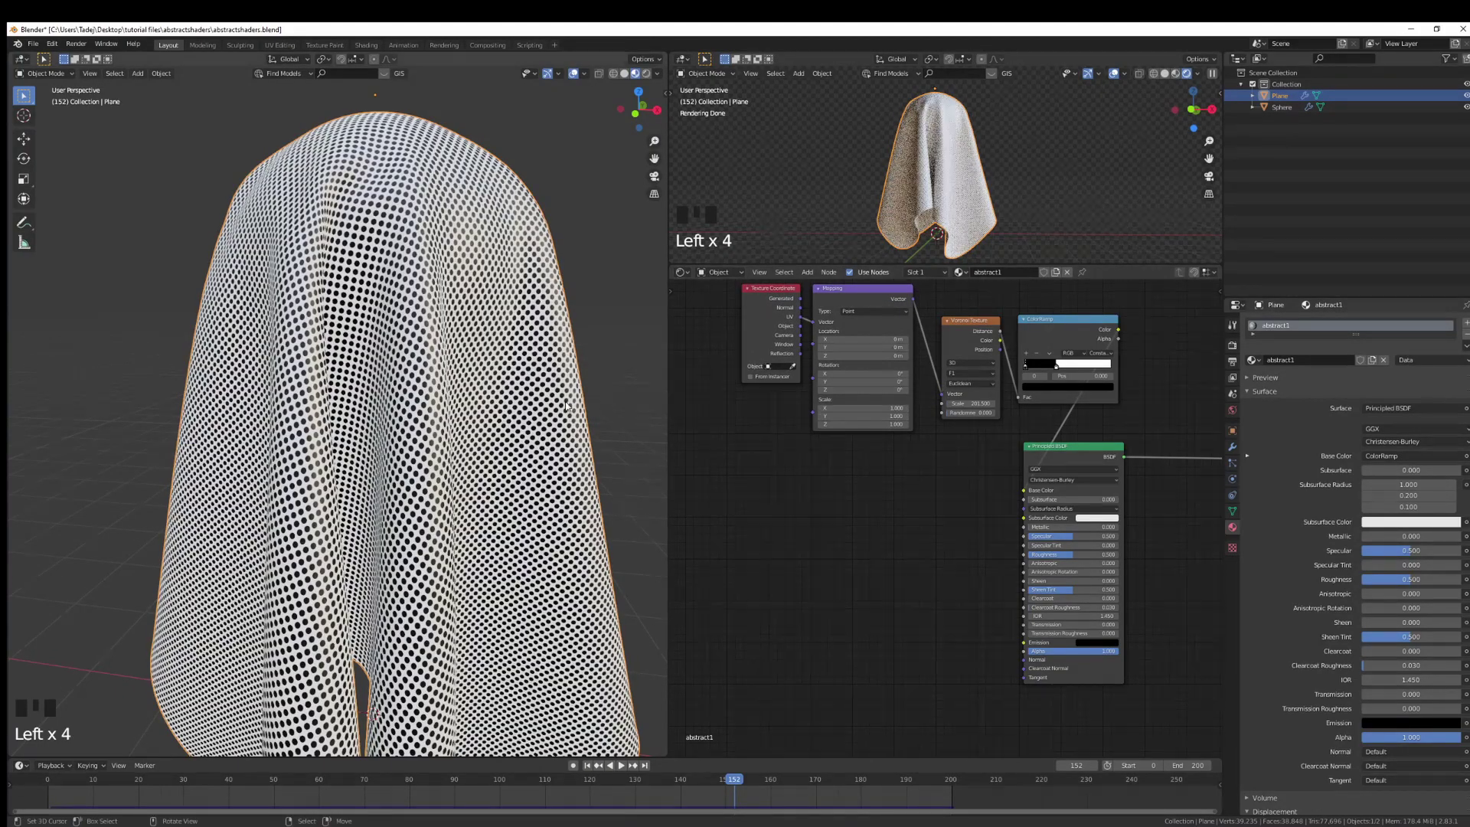
mouse_move(547, 413)
middle_mouse_down()
mouse_move(560, 464)
mouse_move(566, 428)
middle_mouse_up()
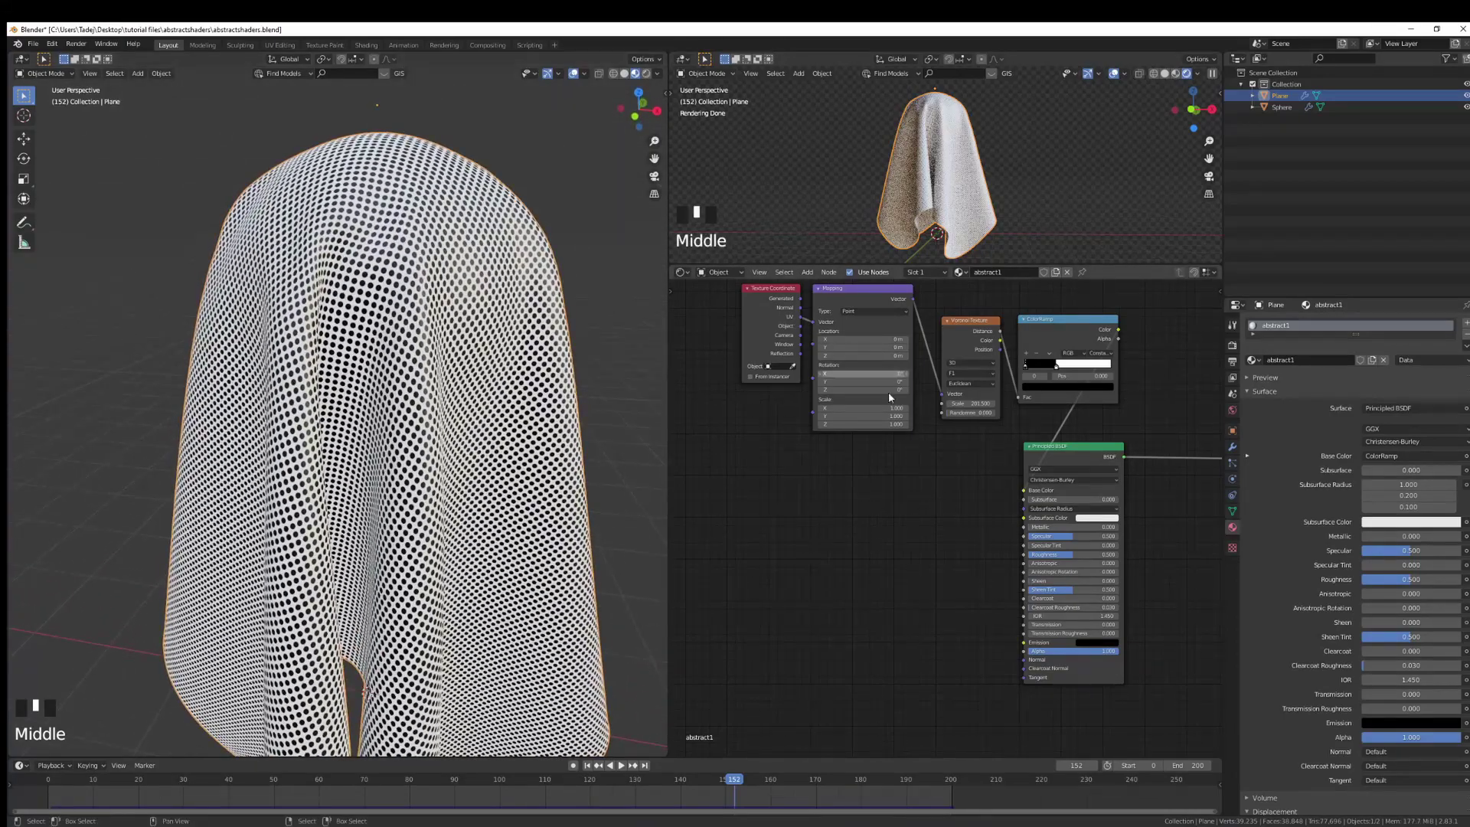
middle_click_drag(760, 313, 727, 311)
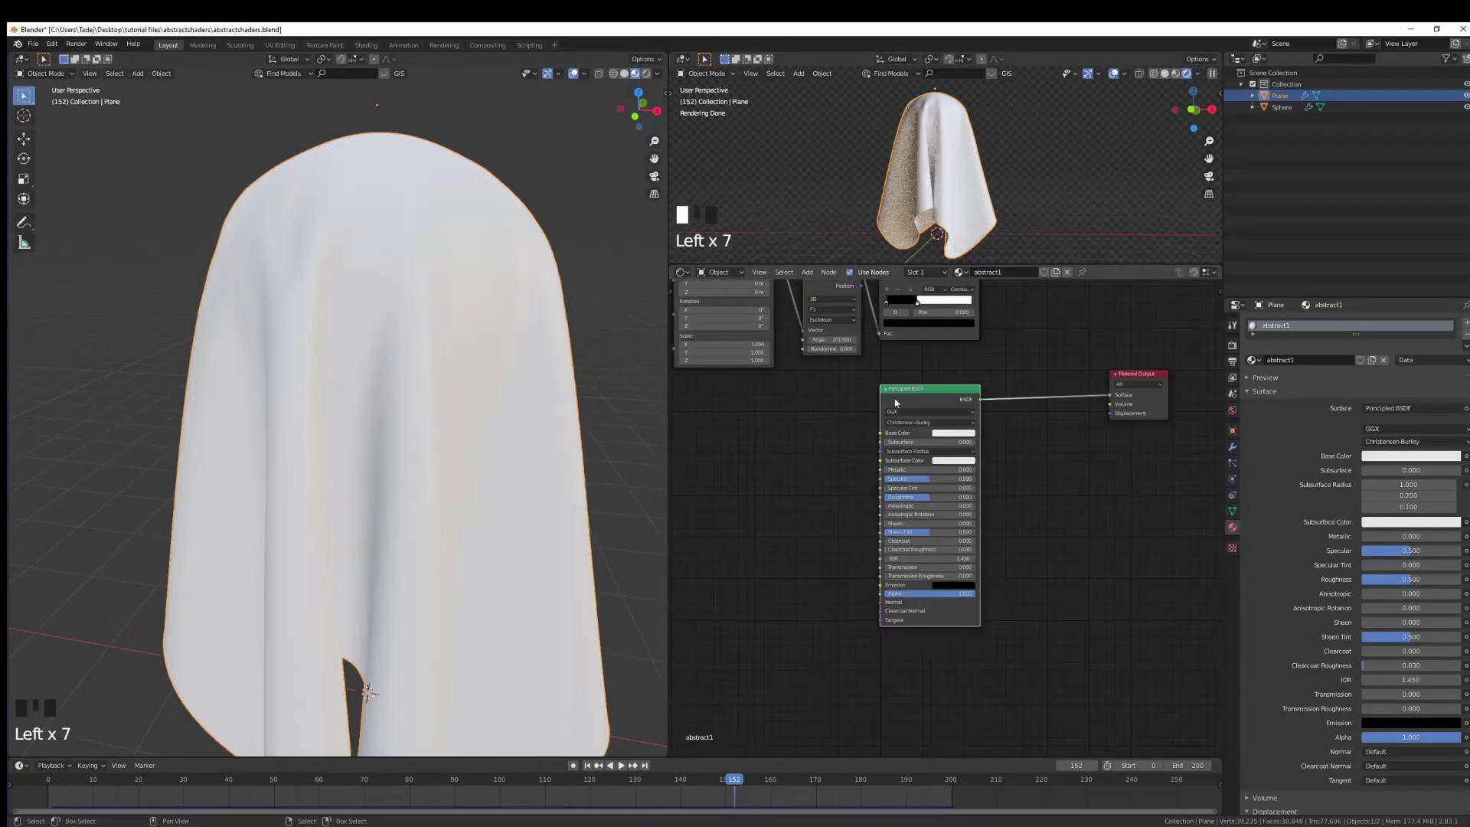
Step: Duplicate the Principled BSDF and combine both copies through a Mix Shader at 0.500 into the output
key("shift+d")
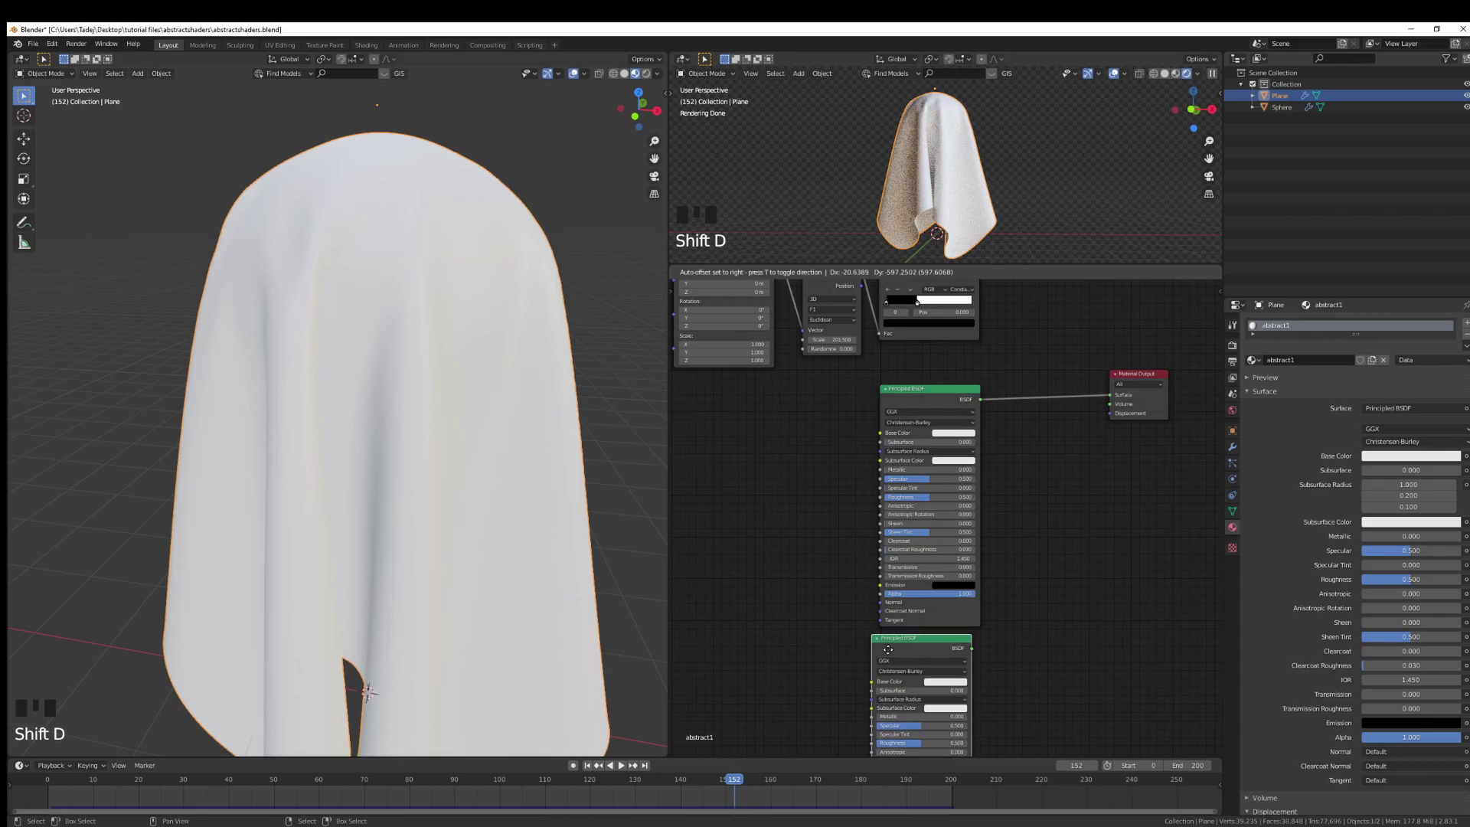
key("shift+a")
left_click(1036, 476)
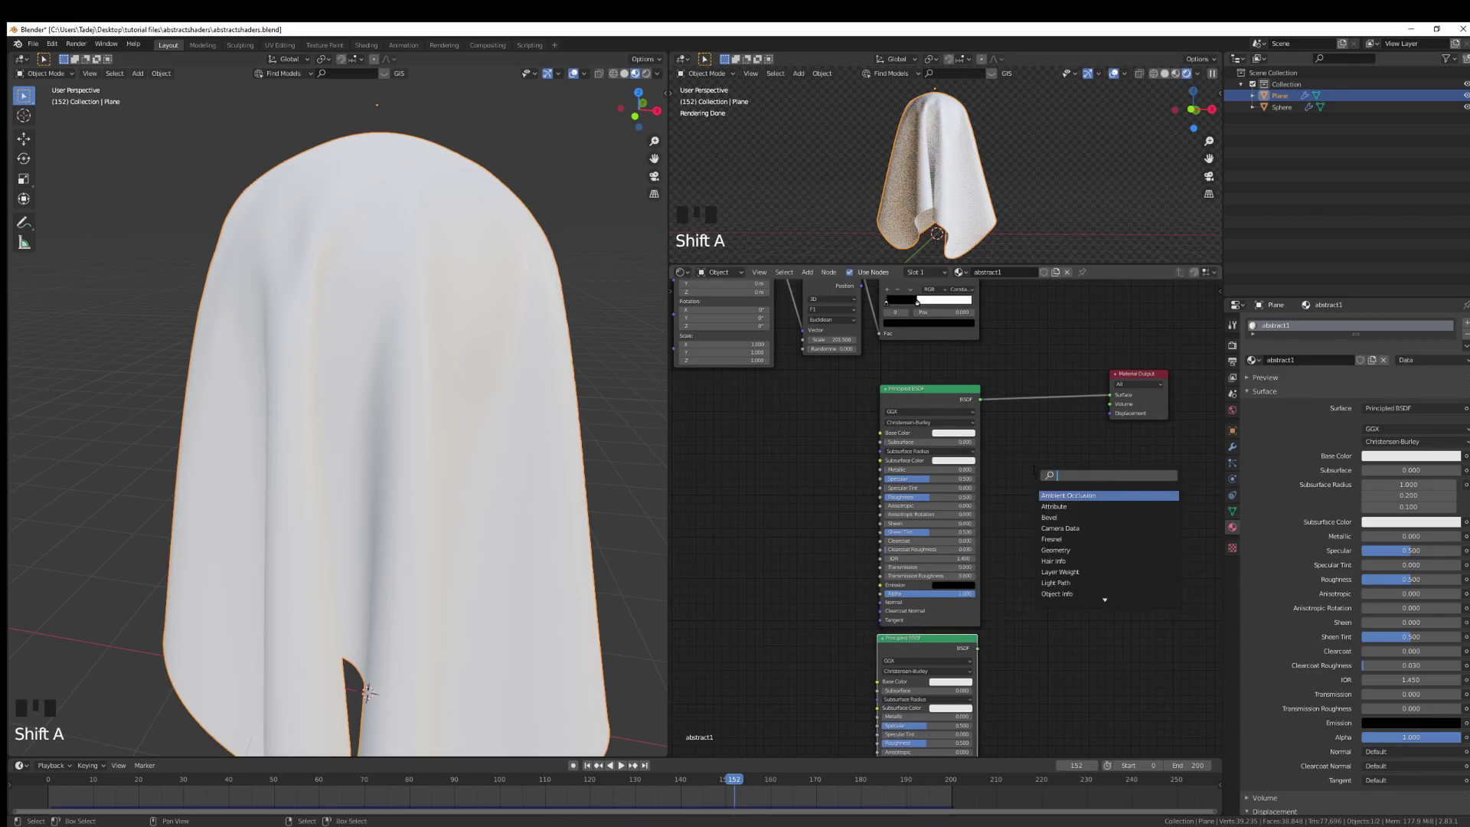
type("mi")
key("Down")
key("Down")
key("Up")
key("Return")
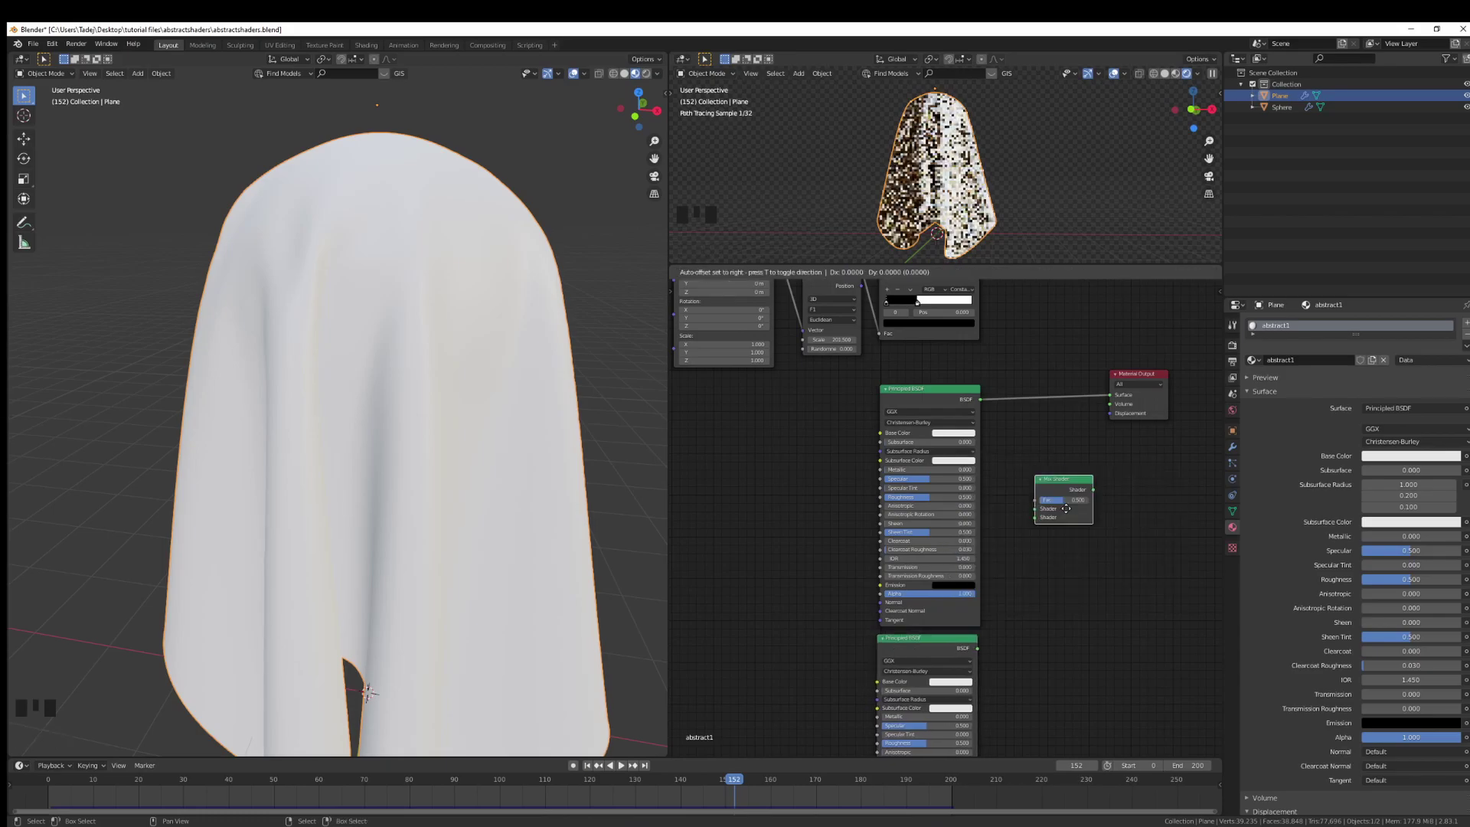
left_click(1018, 408)
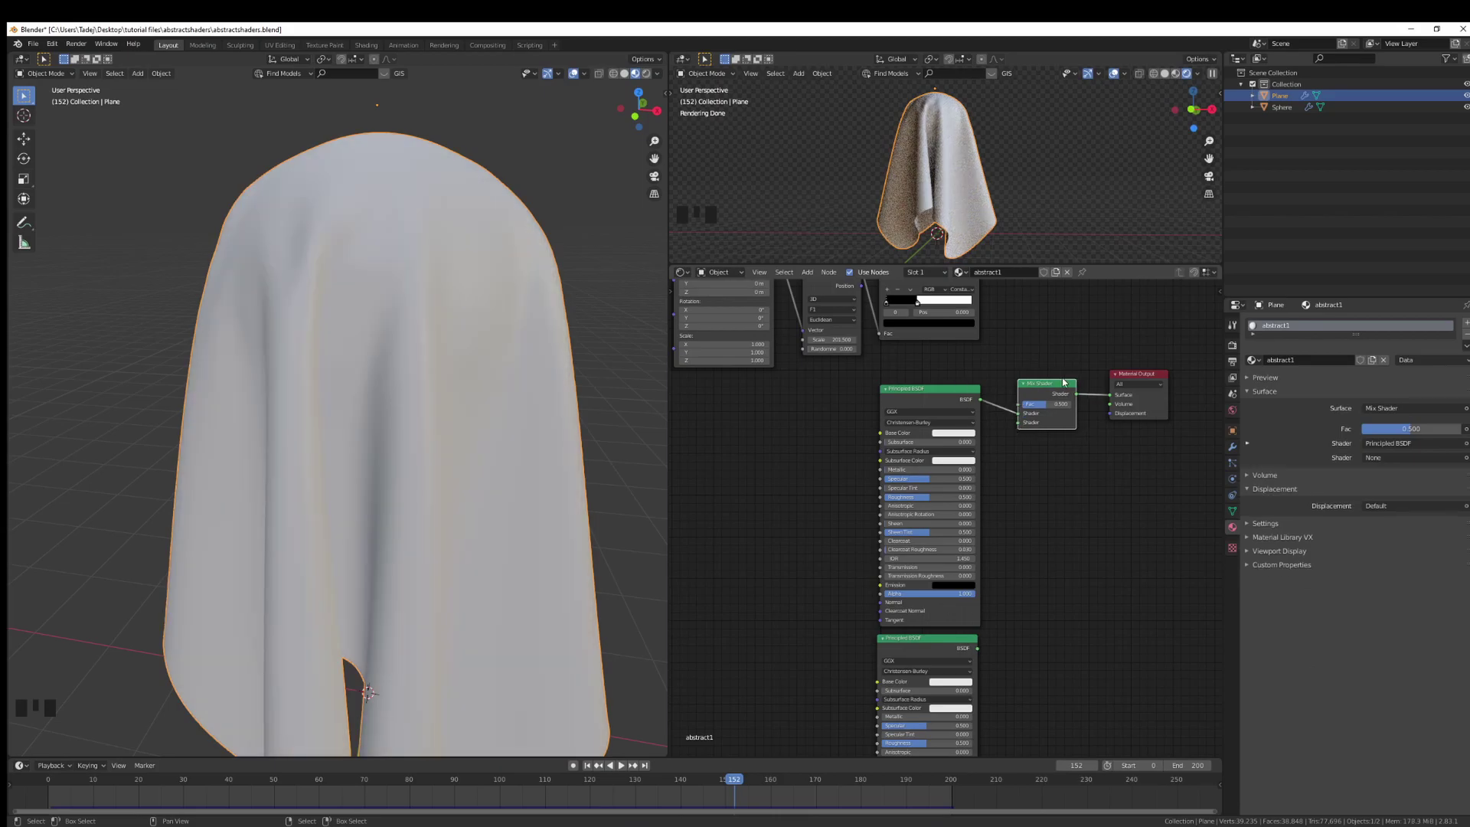
left_click_drag(979, 649, 1017, 423)
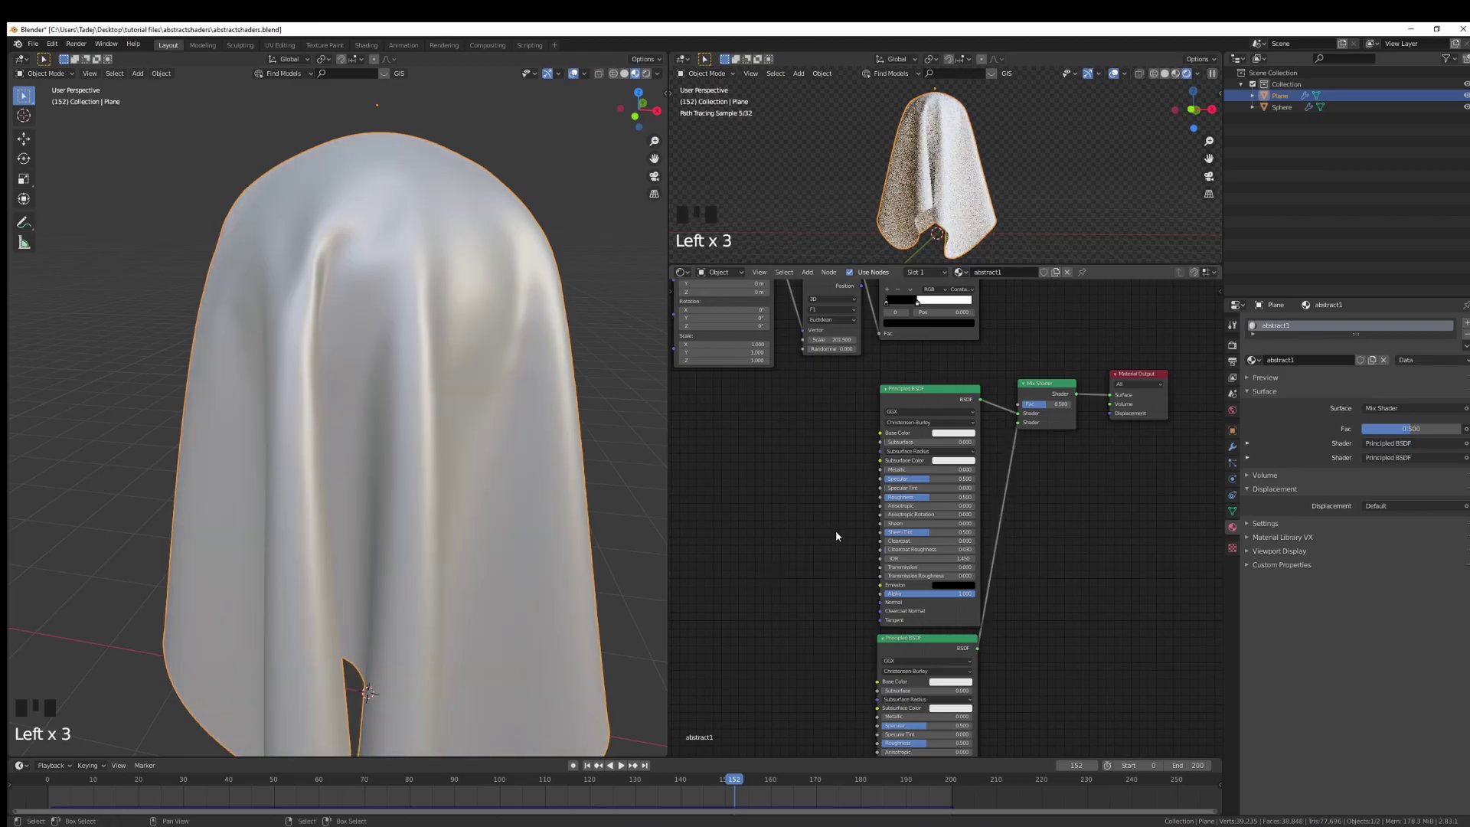
middle_click_drag(834, 530, 895, 442)
left_click(982, 565)
middle_click_drag(982, 565, 995, 550)
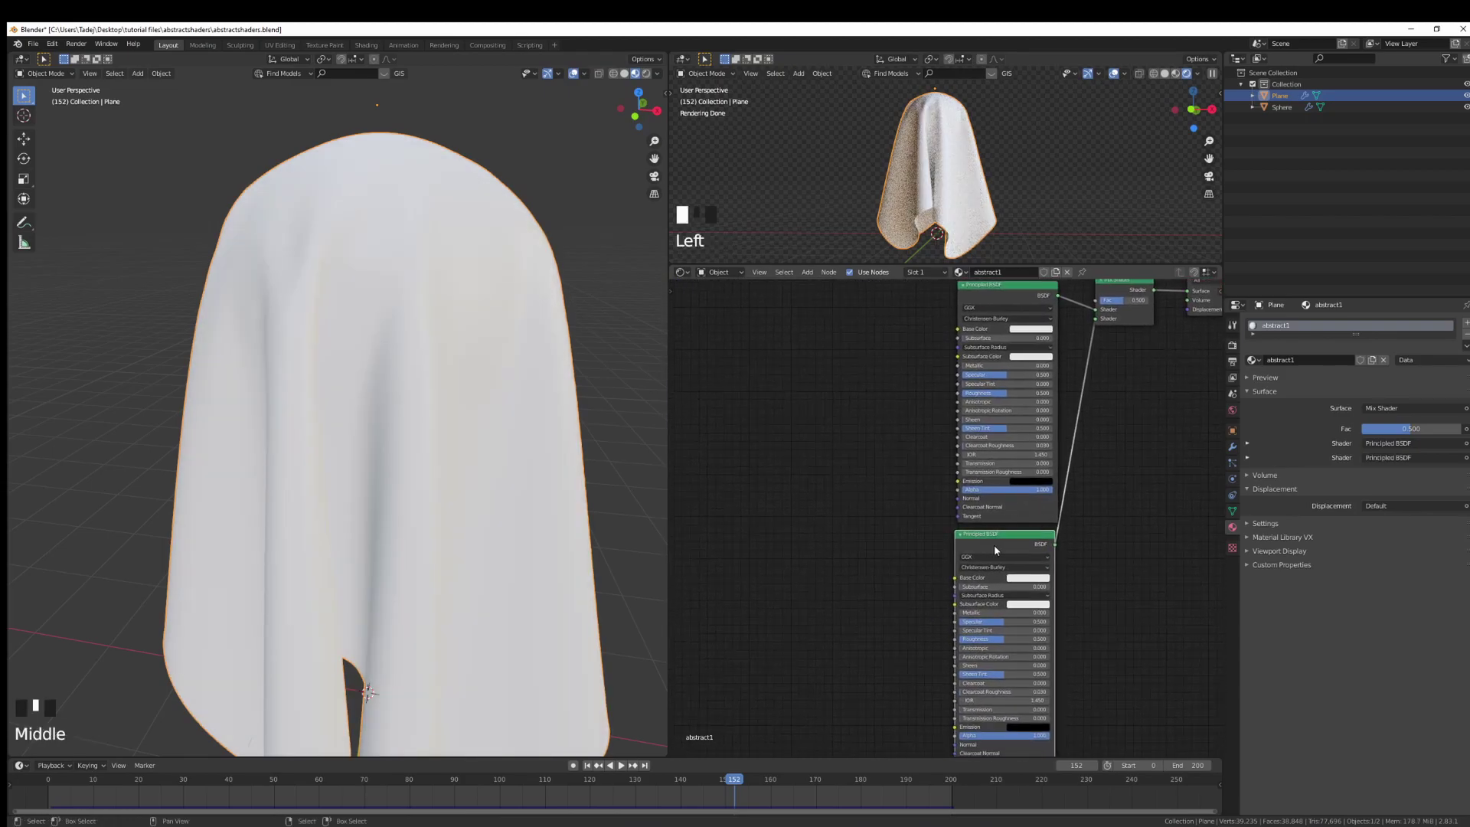
middle_click_drag(904, 408, 931, 520)
Step: Run the Ctrl+Shift+T texture setup on the upper Principled BSDF
left_click(1003, 401)
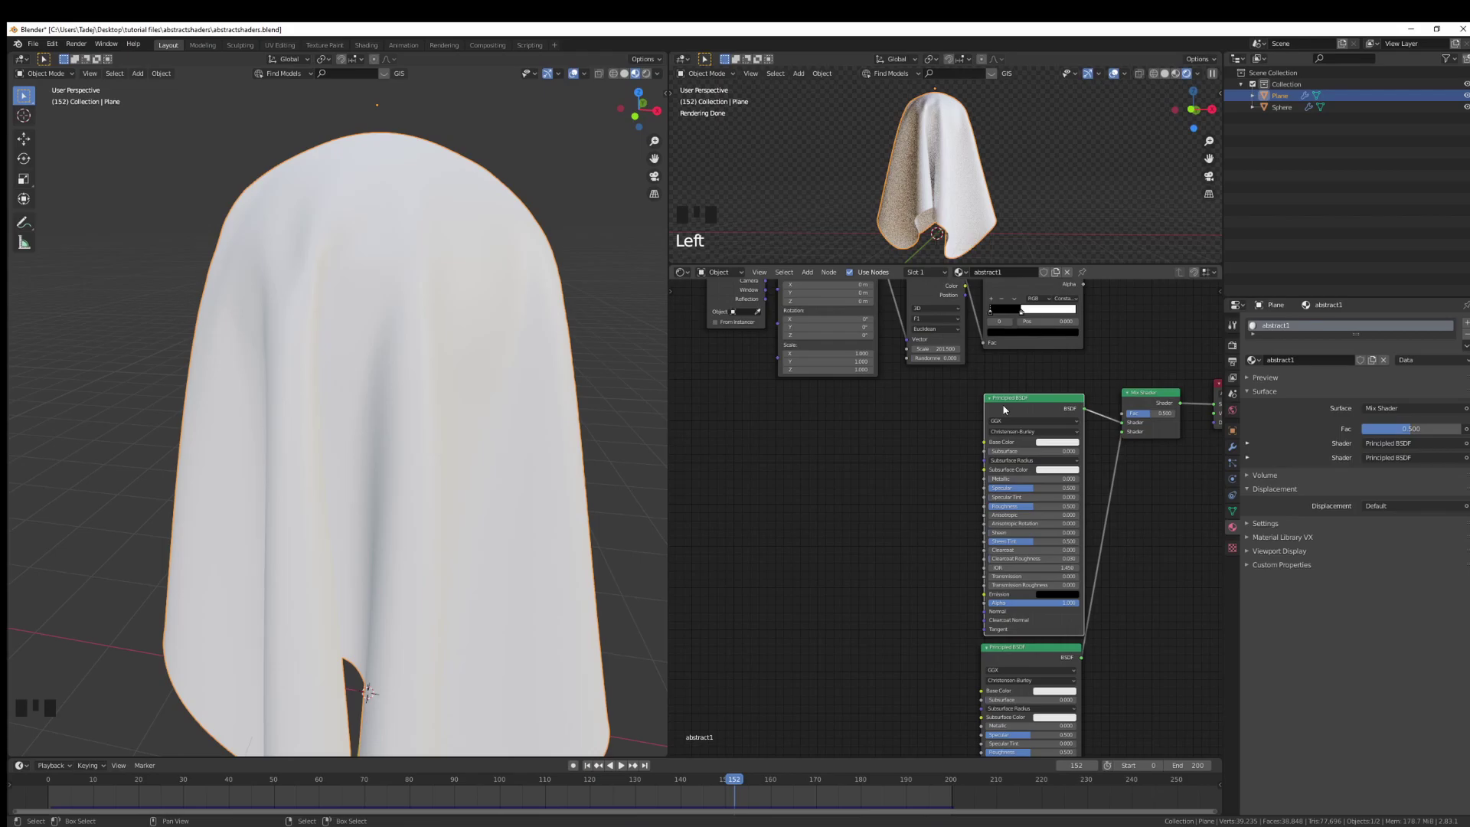
key("ctrl+shift+t")
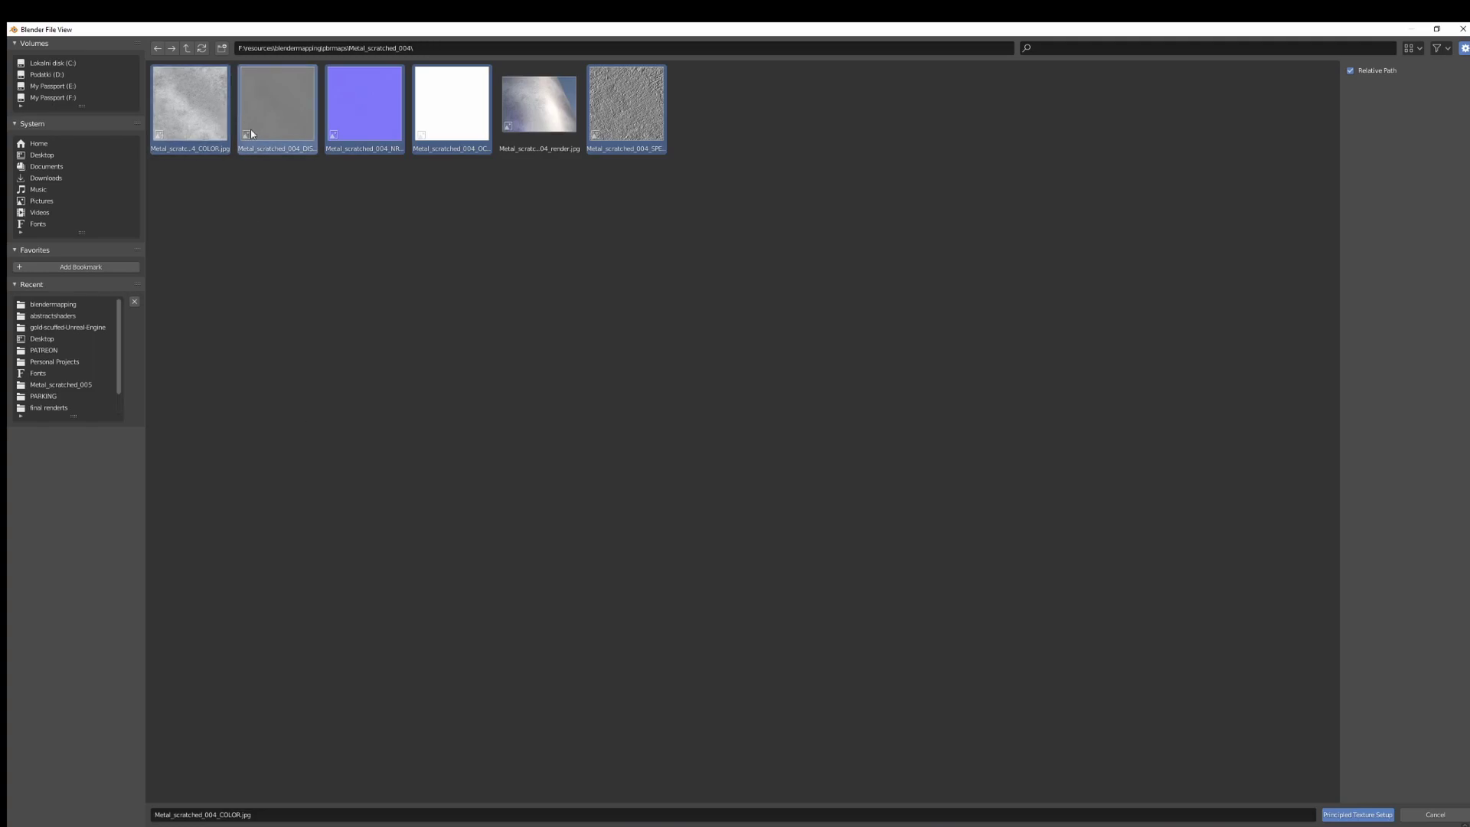
left_click(1333, 814)
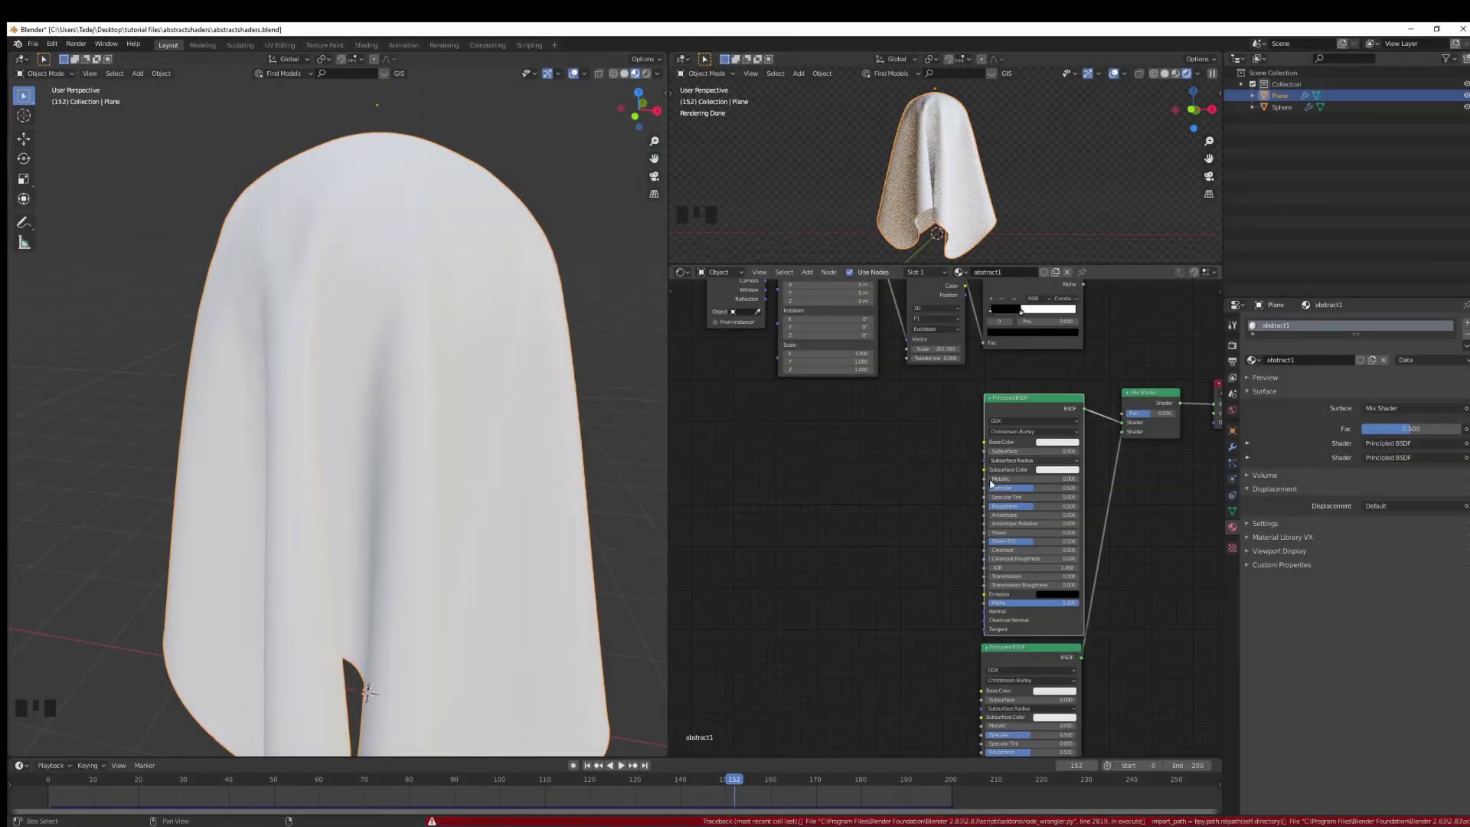
left_click(964, 438)
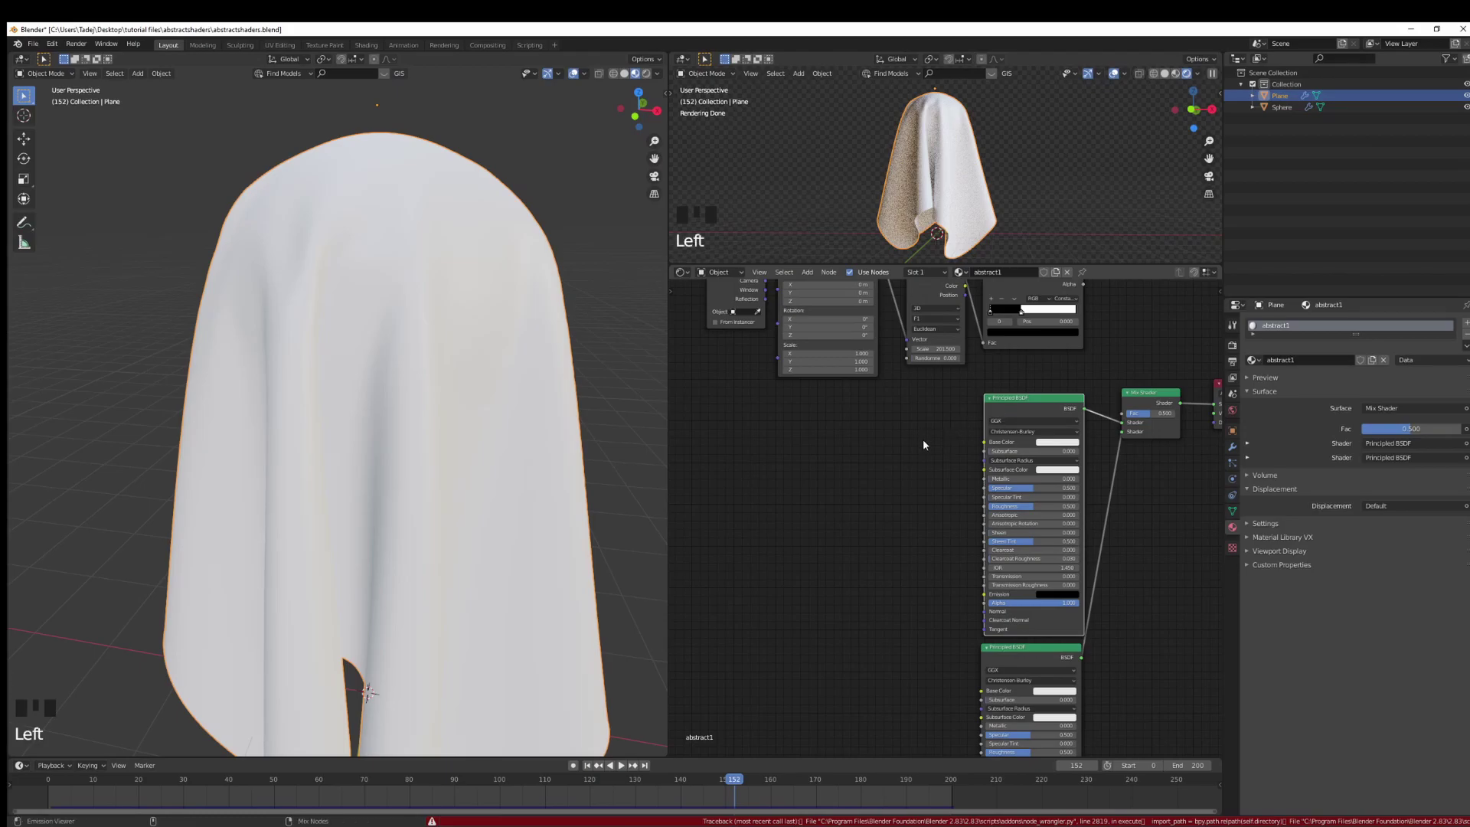
Step: Select the Metal_scratched_004 SPEC, normal, displacement, COLOR and OCC maps
key("ctrl+shift+t")
left_click(825, 401, "ctrl")
left_click(819, 360, "ctrl")
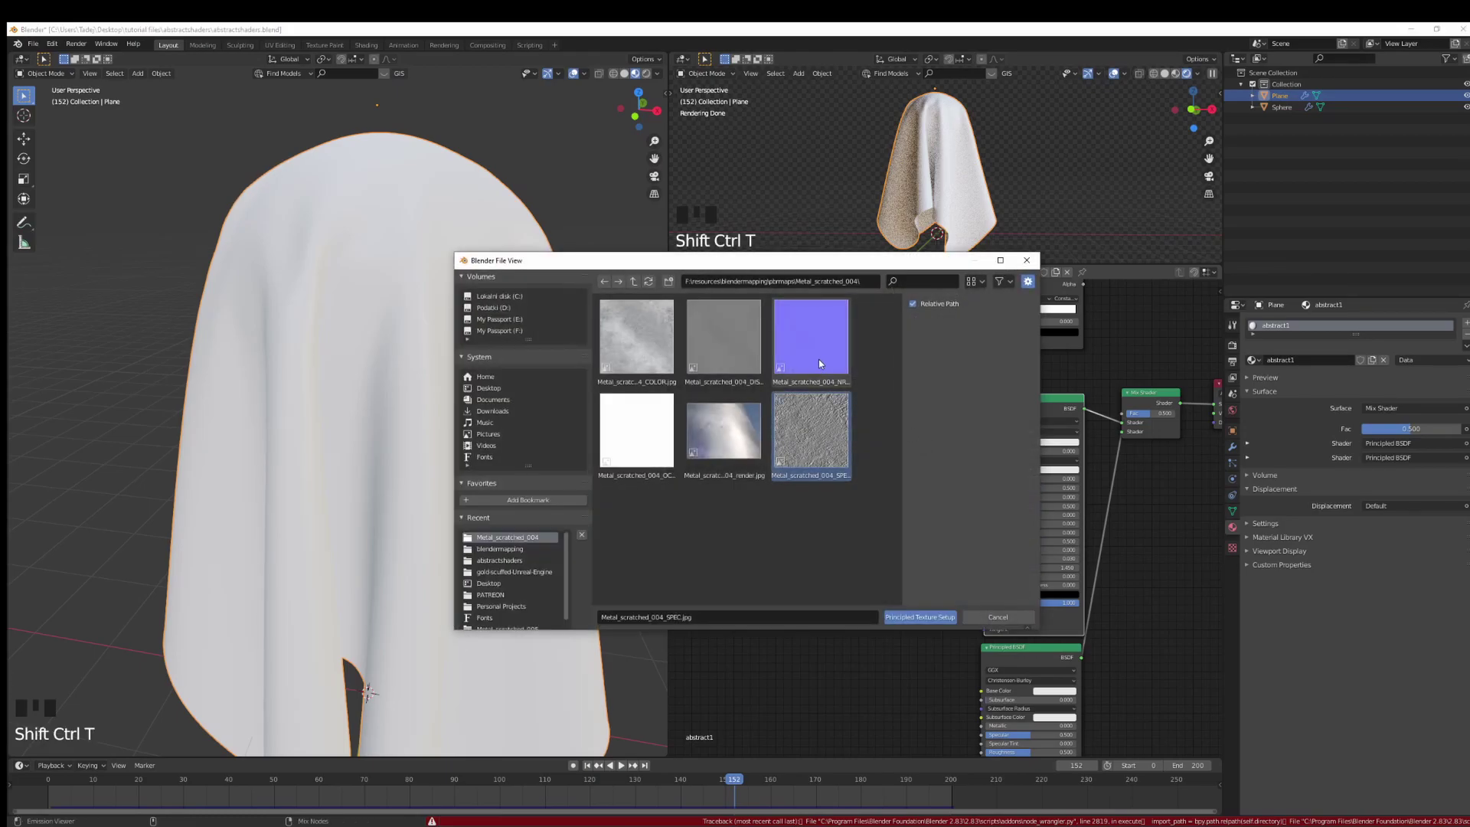
left_click(723, 362, "ctrl")
left_click(636, 337, "ctrl")
left_click(636, 430, "ctrl")
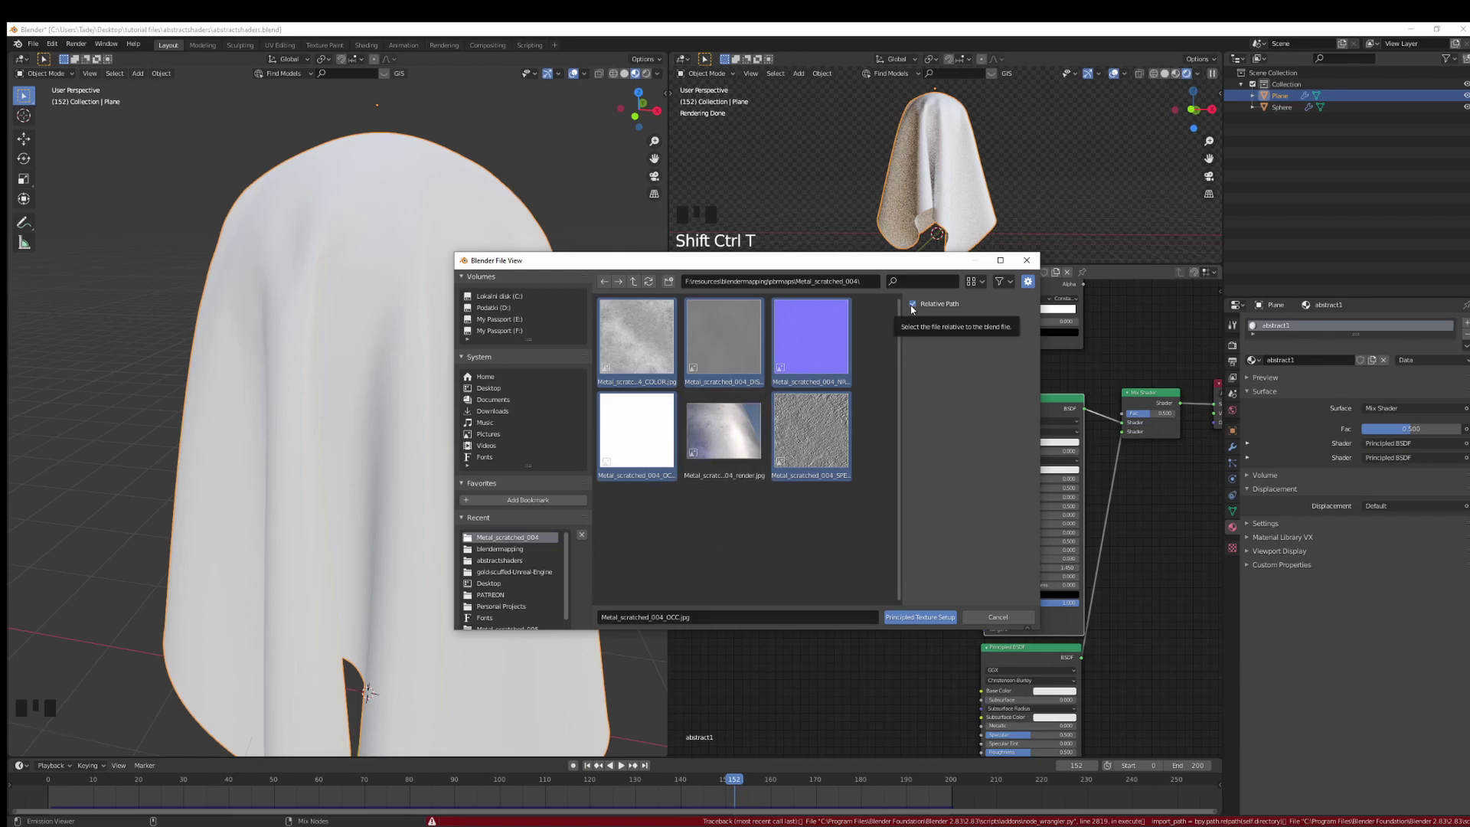
Step: Build the Principled texture nodes from the chosen maps and move them to the left
left_click(927, 618)
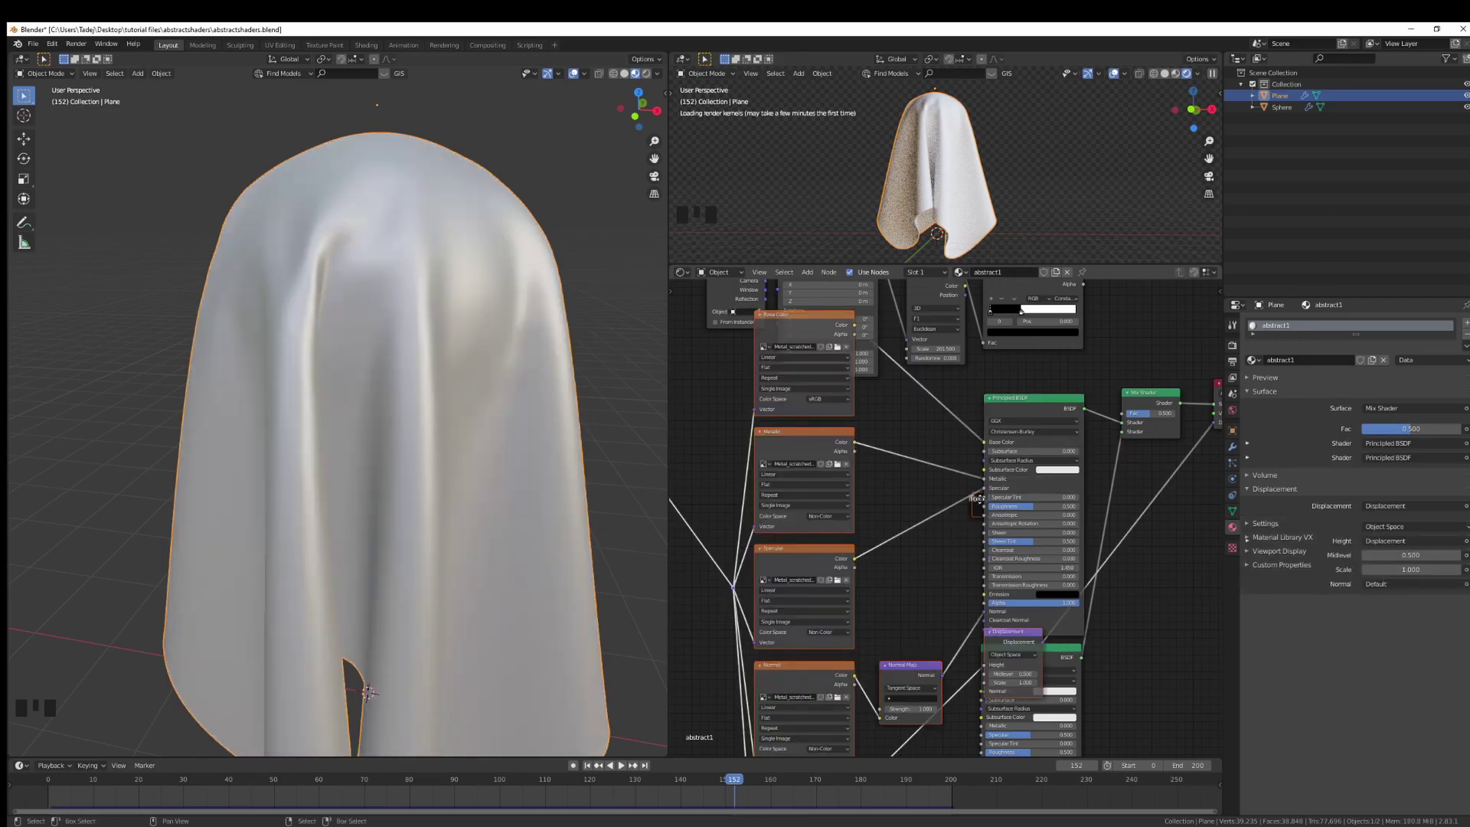
middle_click_drag(947, 518, 948, 409)
scroll(940, 530, "down", 3)
left_click_drag(874, 403, 828, 418)
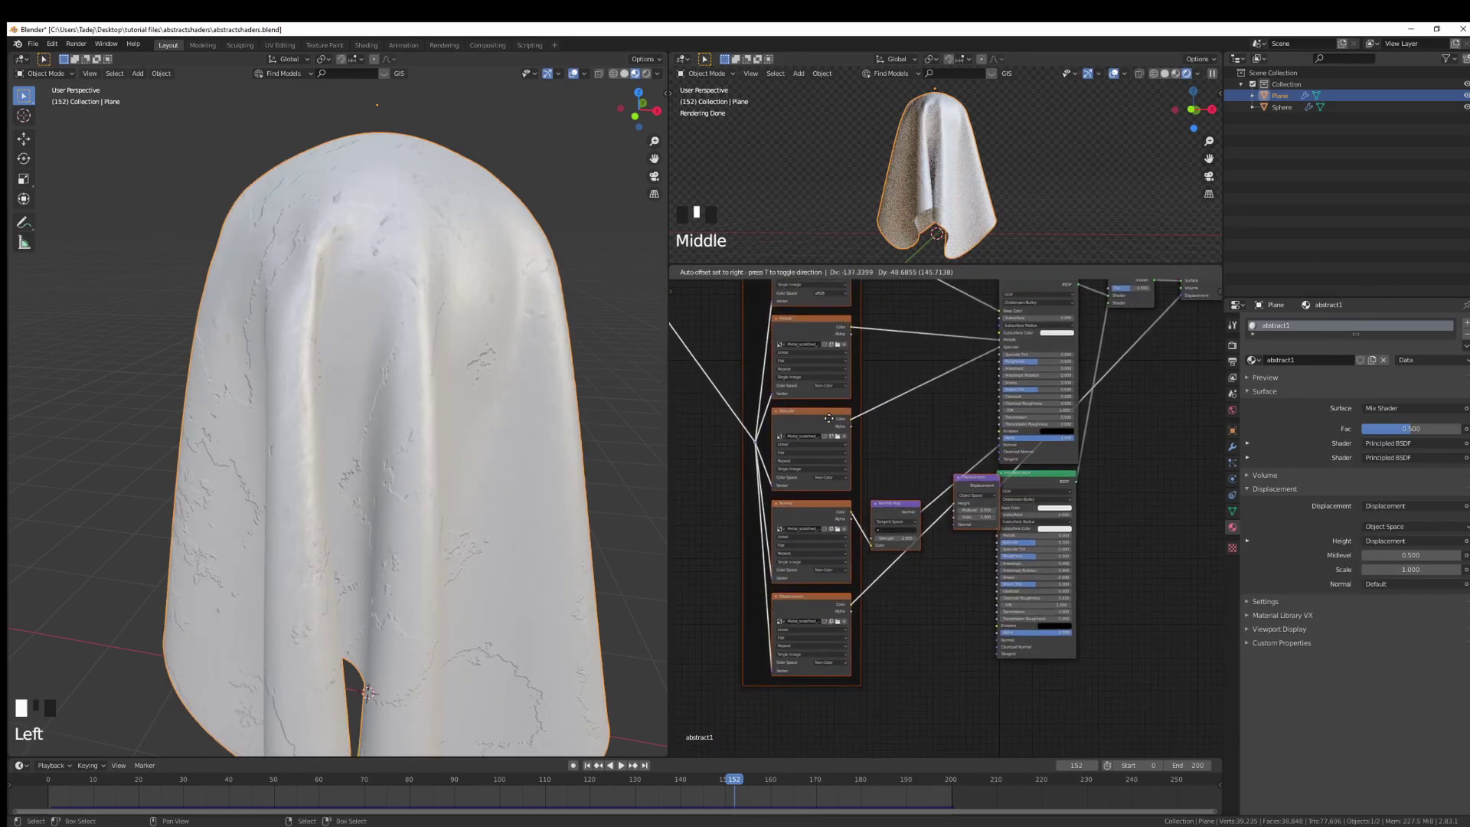
middle_click_drag(907, 426, 1003, 498)
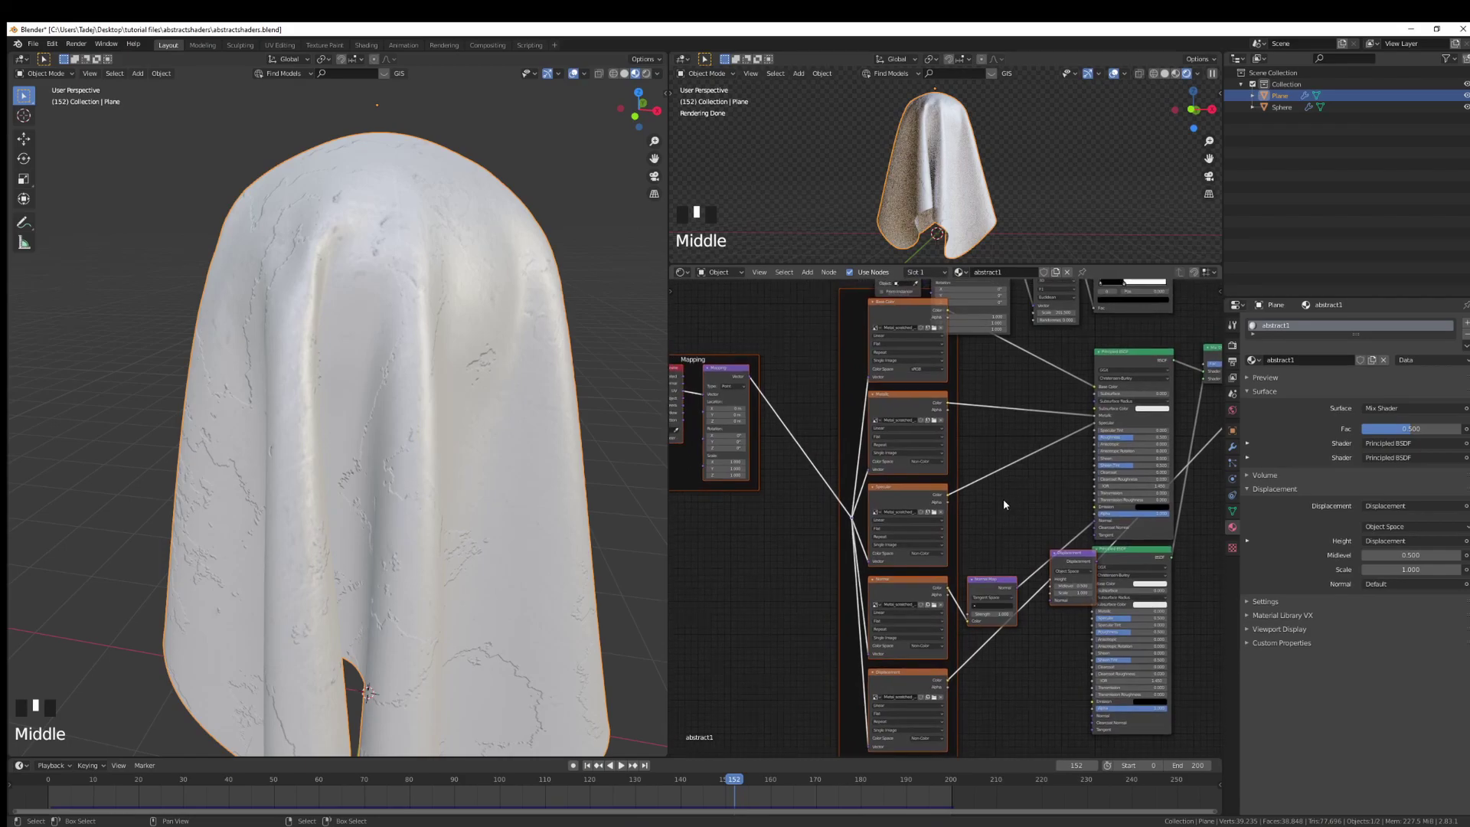
left_click_drag(930, 349, 830, 335)
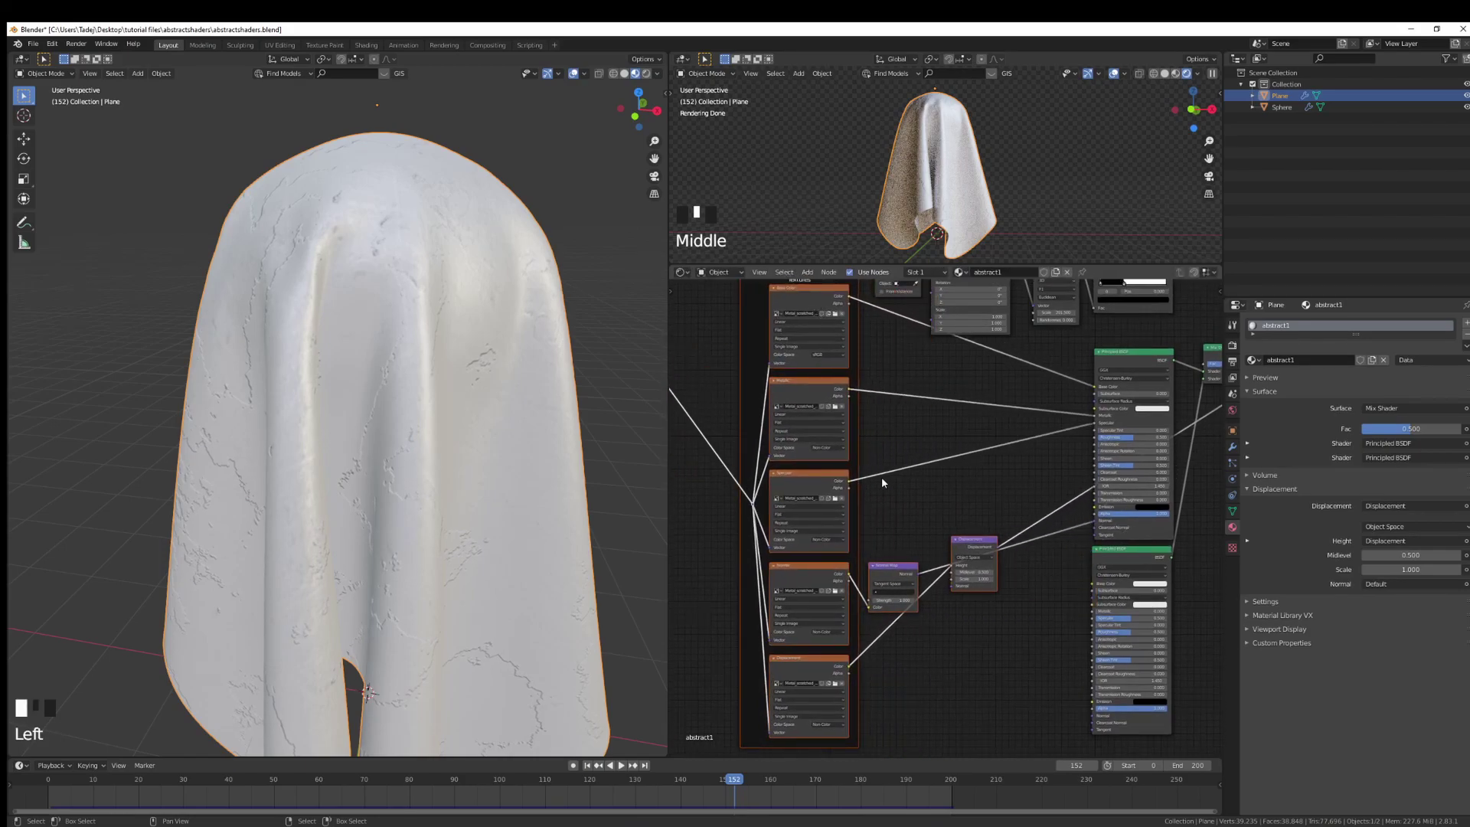
left_click_drag(825, 658, 709, 527)
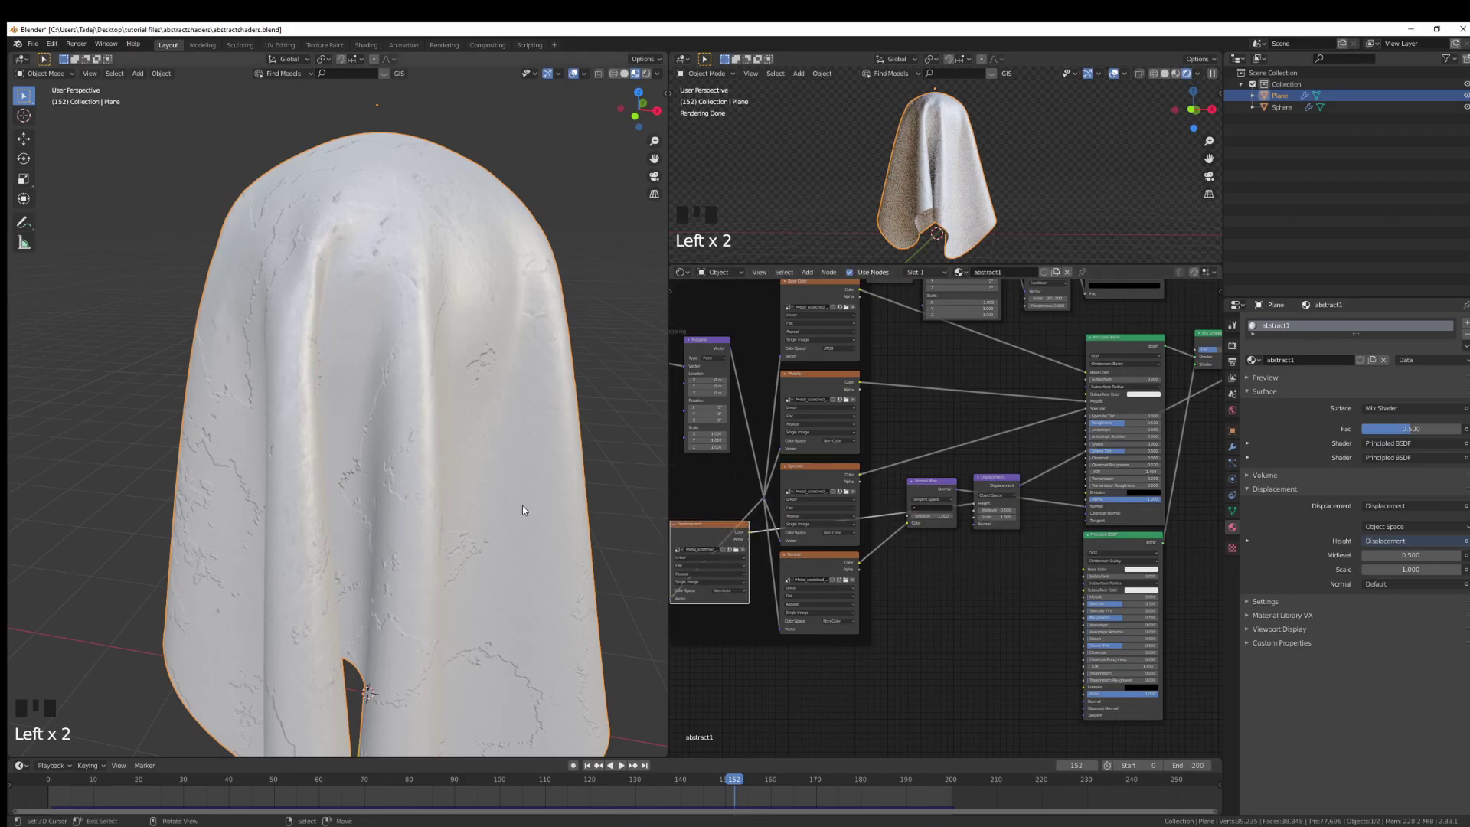
scroll(522, 505, "up", 3)
scroll(522, 510, "down", 3)
Step: Set the Mix Shader Fac to 0.000
middle_click_drag(1156, 464, 989, 499)
left_click_drag(1063, 385, 1034, 385)
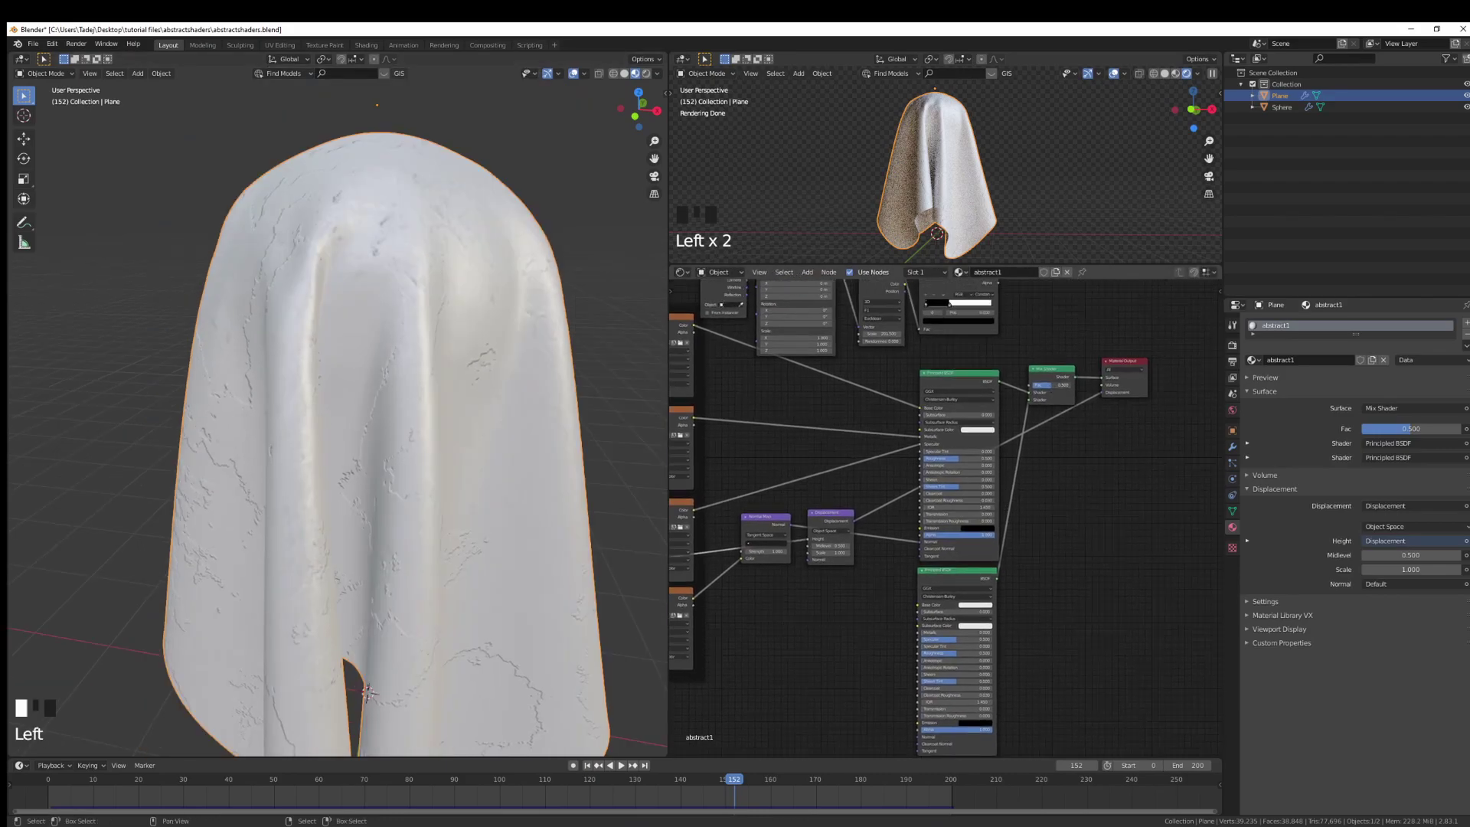
middle_click_drag(551, 430, 527, 469)
scroll(811, 449, "up", 4)
Step: Change the abstract1 Displacement method from Bump Only to Displacement and Bump in material Settings
middle_click_drag(833, 454, 974, 415)
left_click(1232, 446)
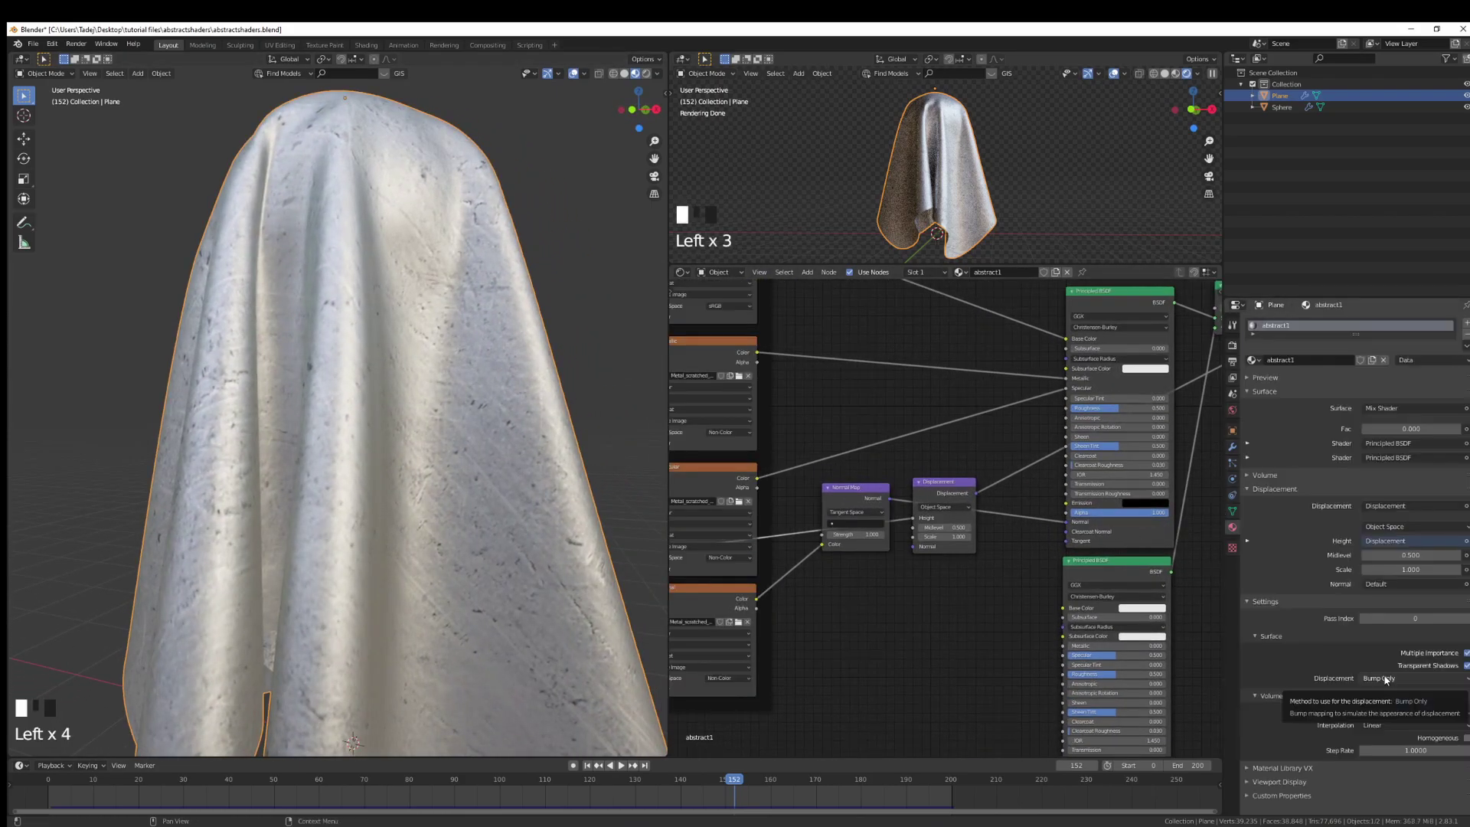
left_click(1266, 602)
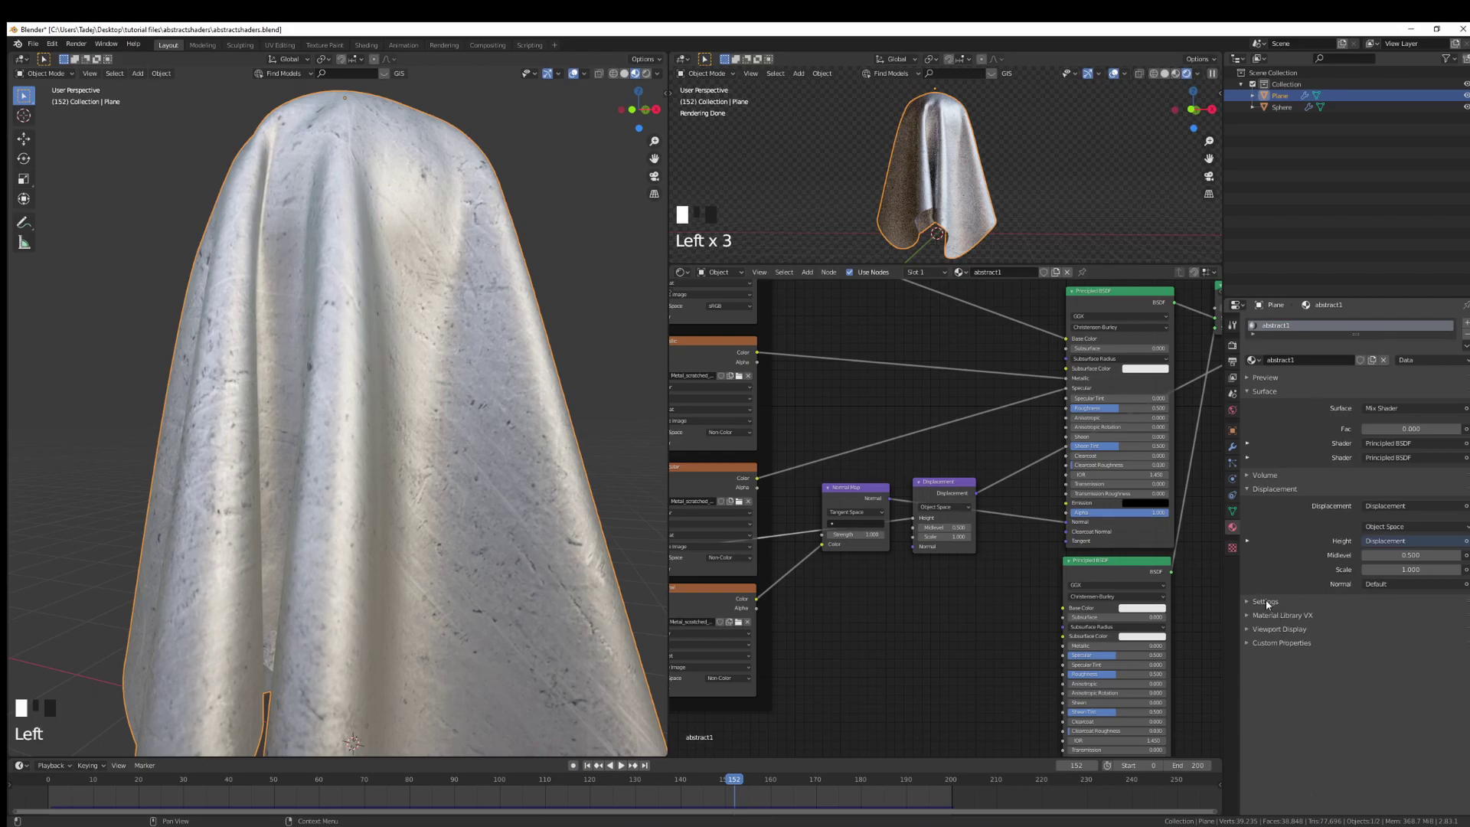
left_click(1266, 601)
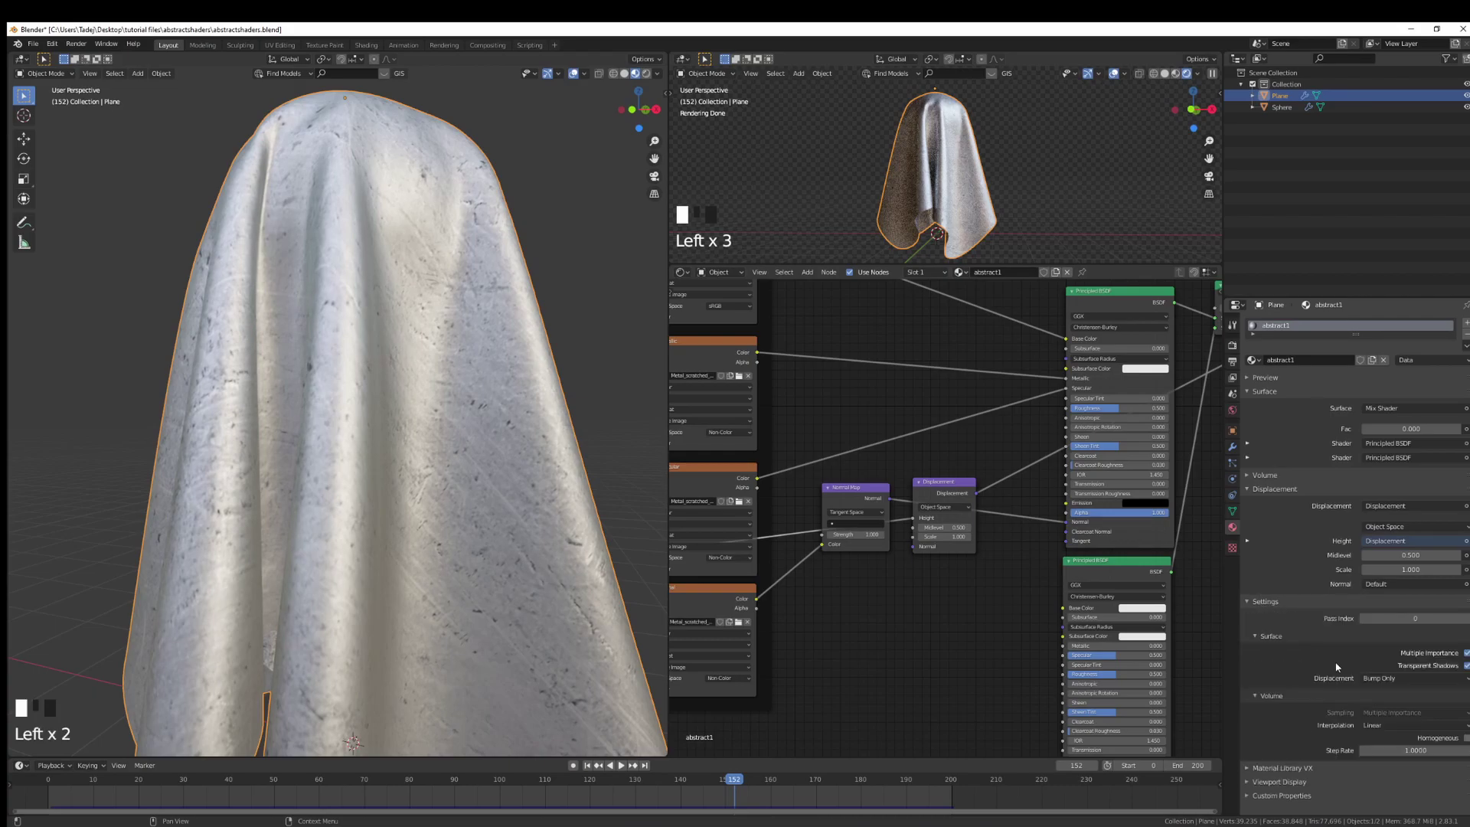
left_click(1379, 678)
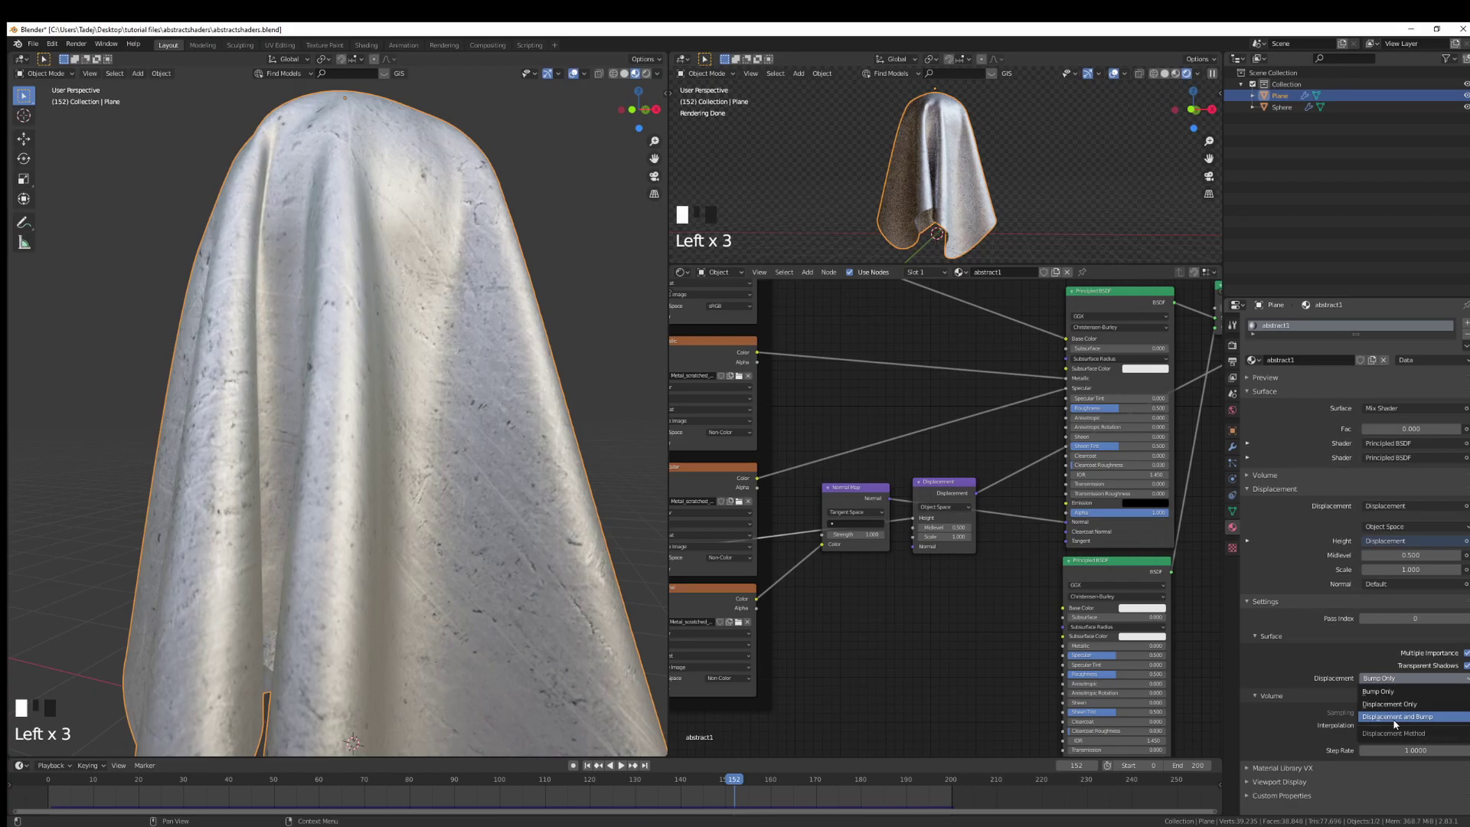
left_click(1394, 720)
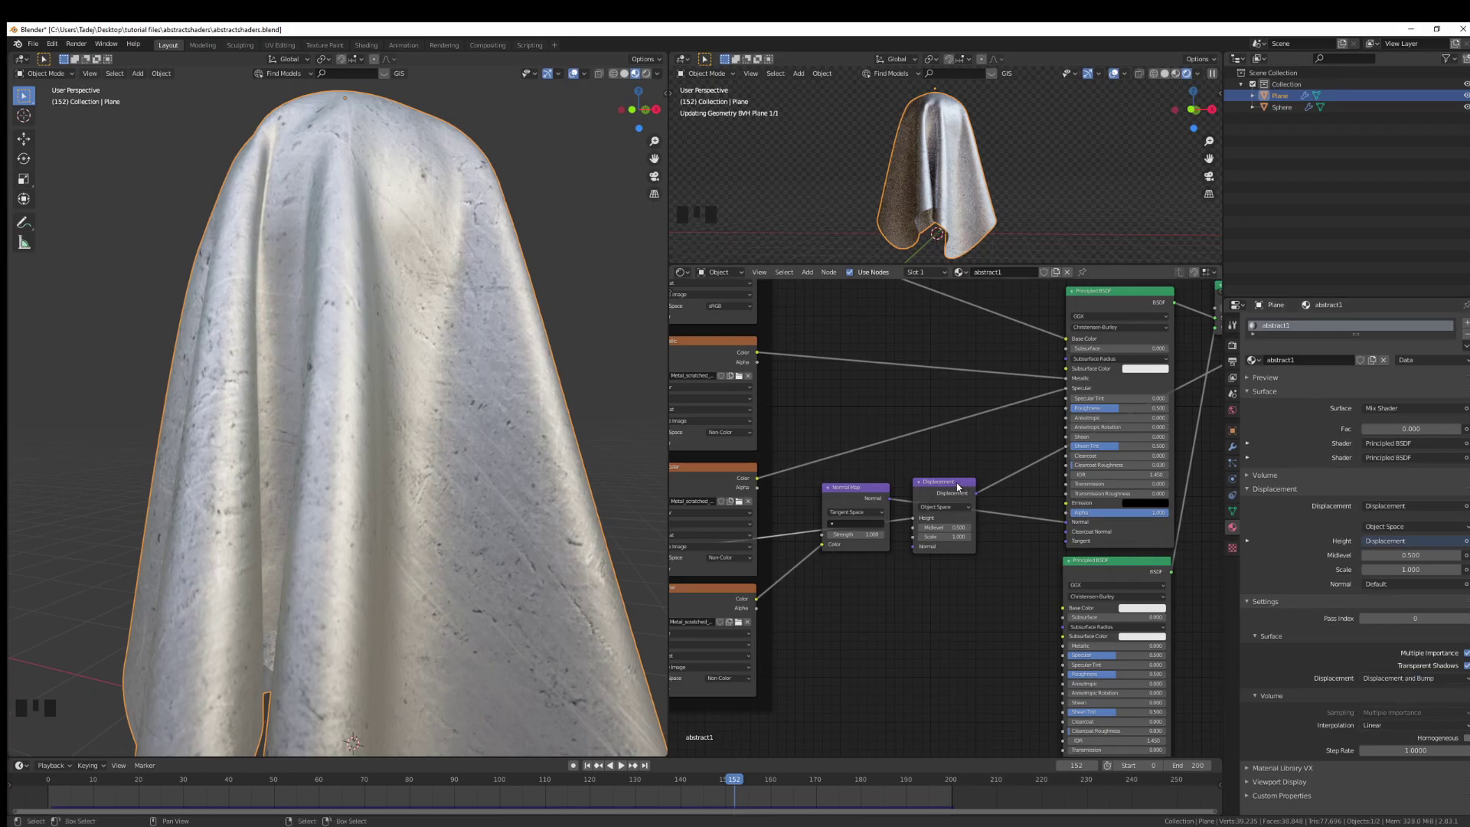
Step: Unlink the Base Color texture, set the shader's Base Color to pale yellow-gold, then reconnect it
middle_click_drag(499, 476, 539, 462)
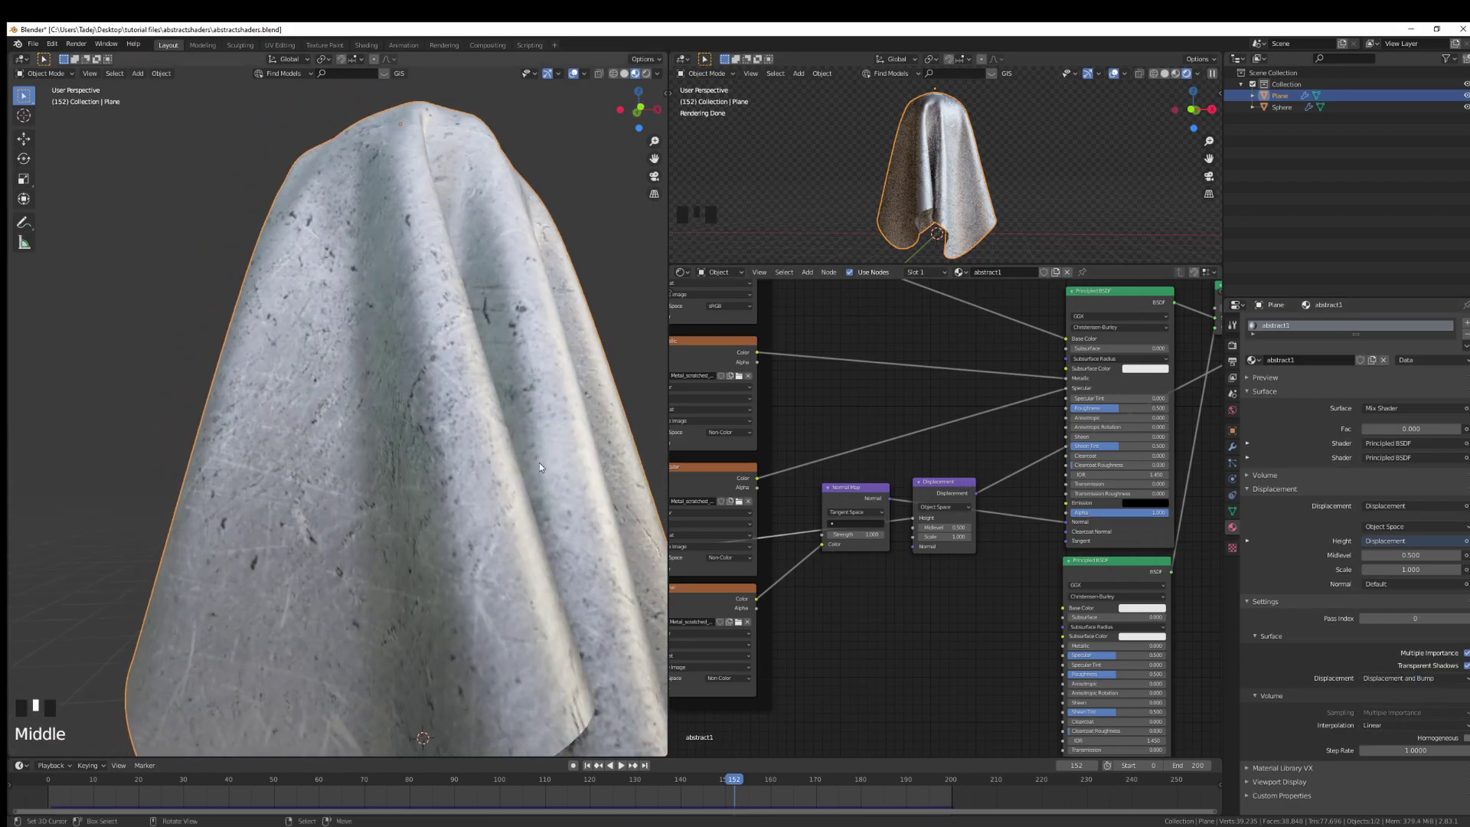
scroll(539, 463, "down", 3)
scroll(987, 169, "up", 6)
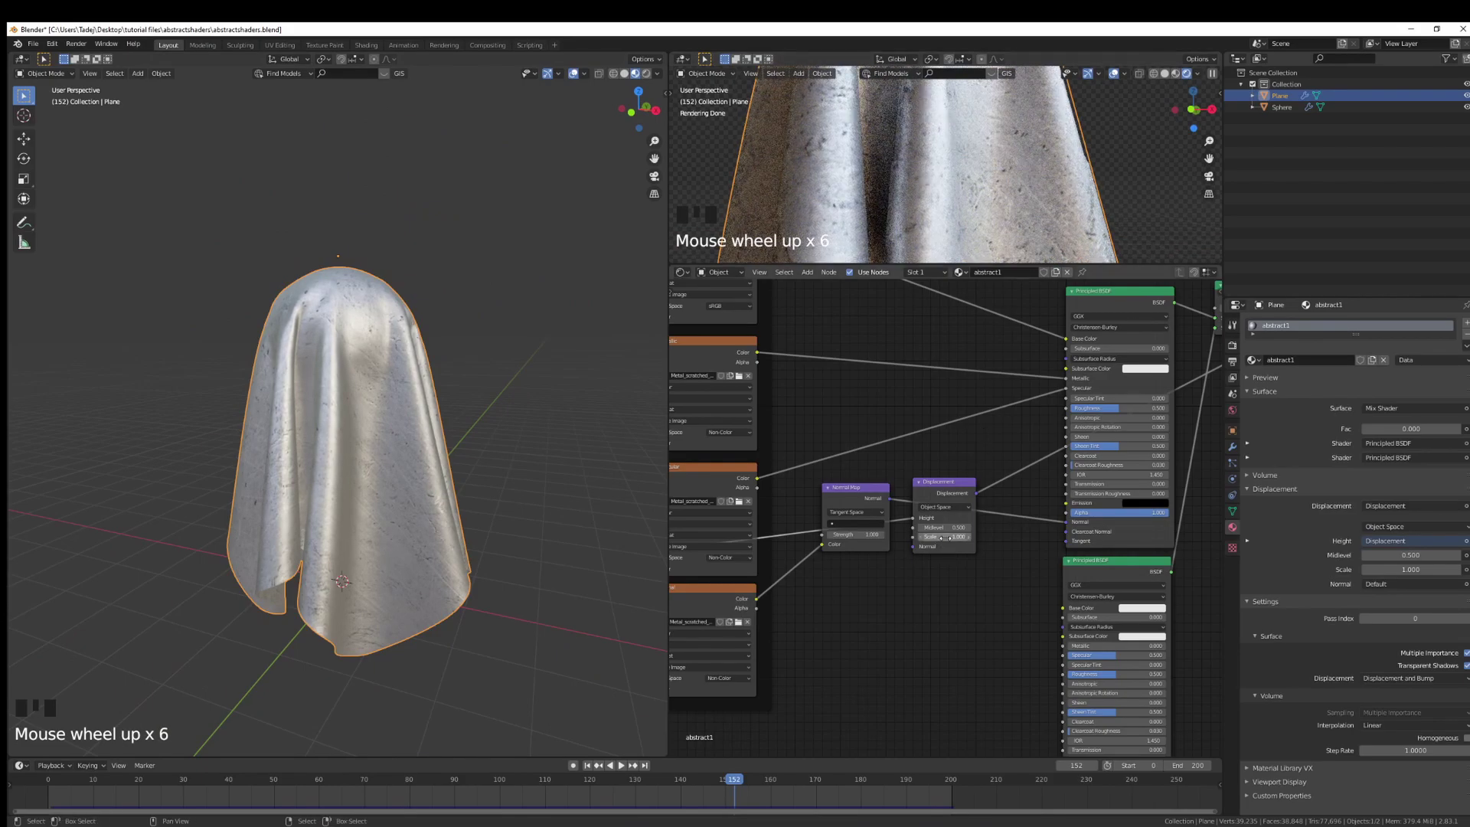
scroll(940, 546, "down", 2)
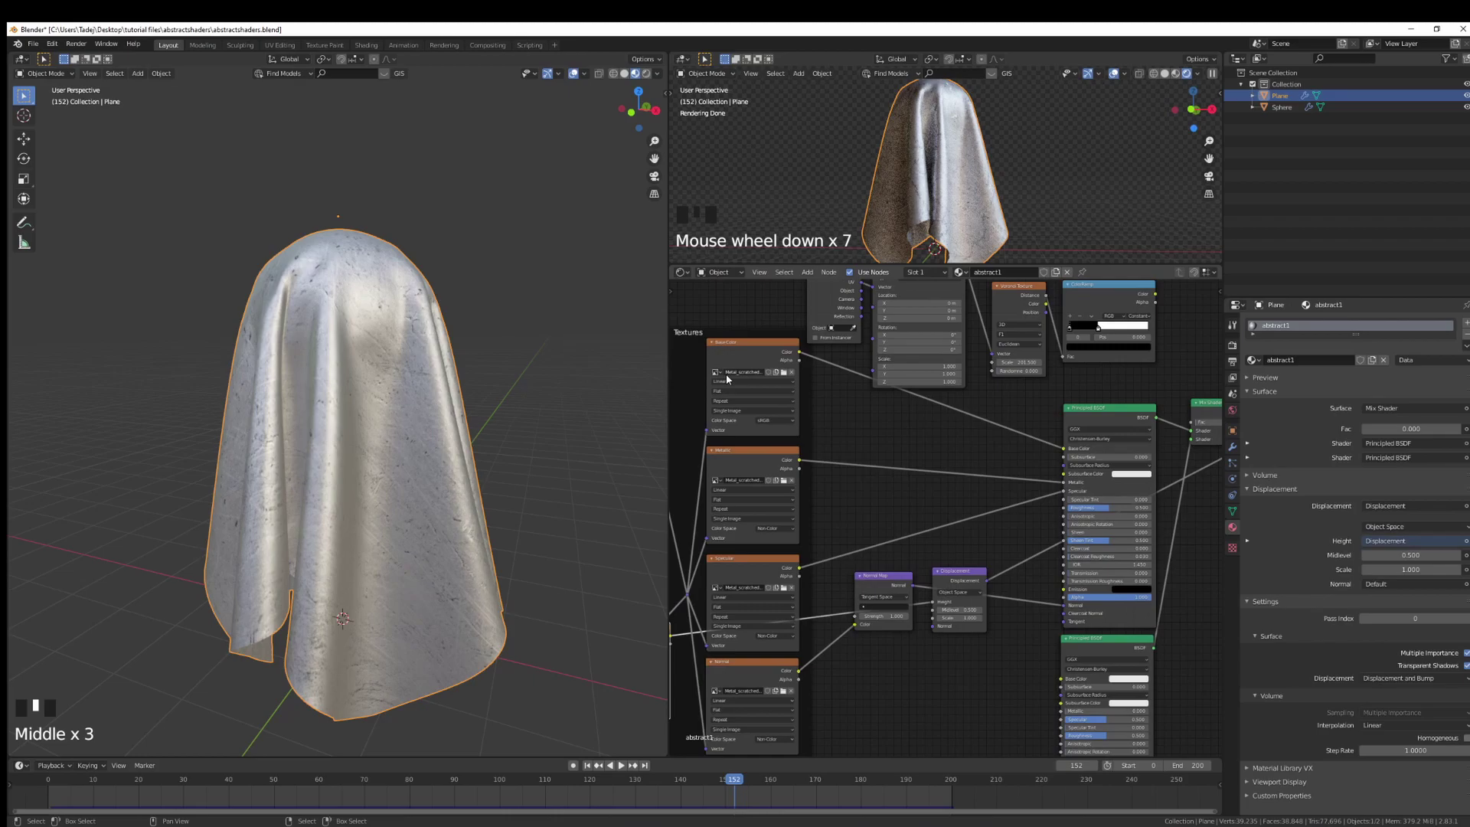
left_click(771, 348)
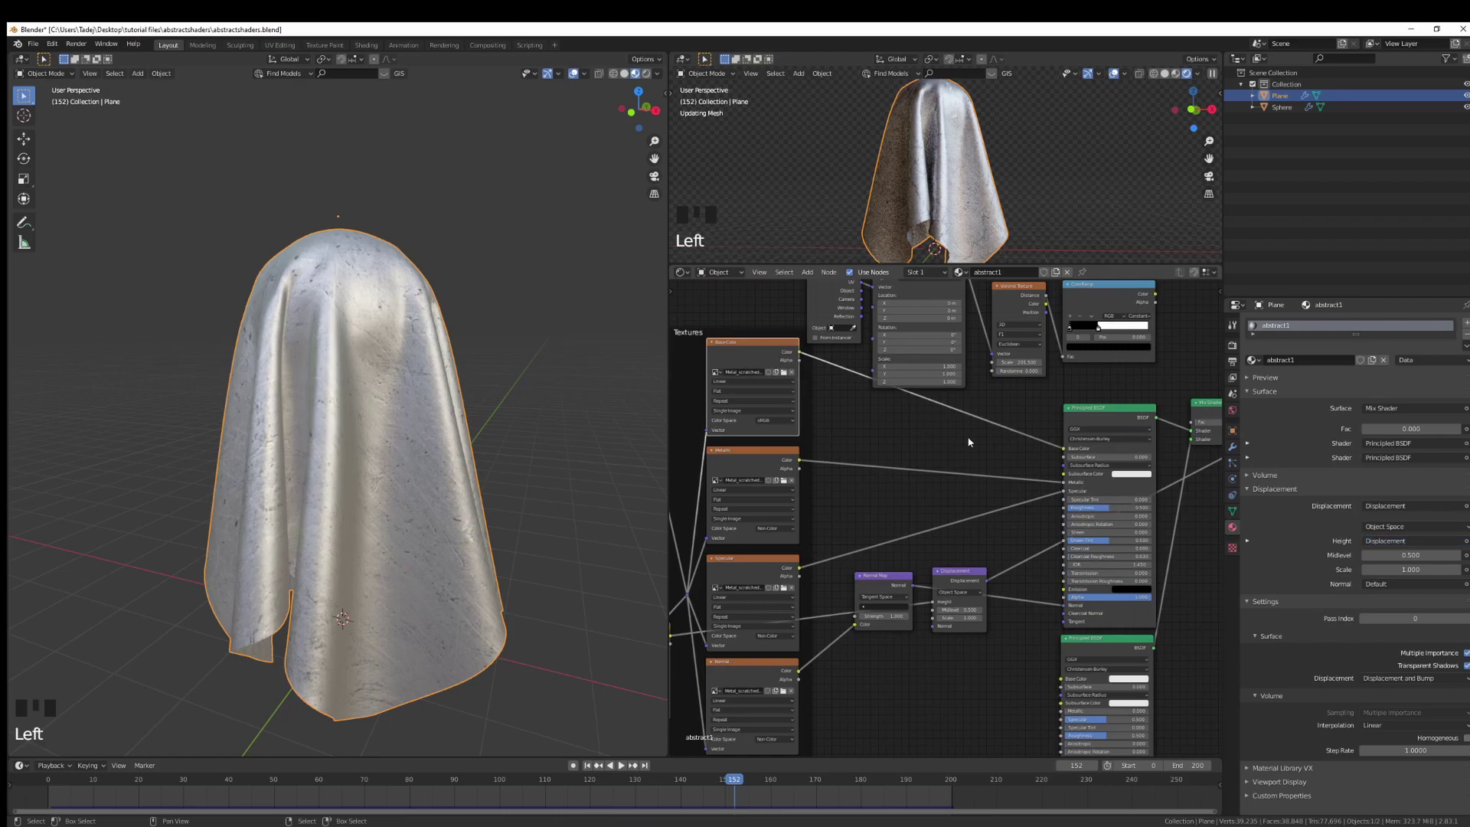
left_click_drag(1063, 449, 1033, 453)
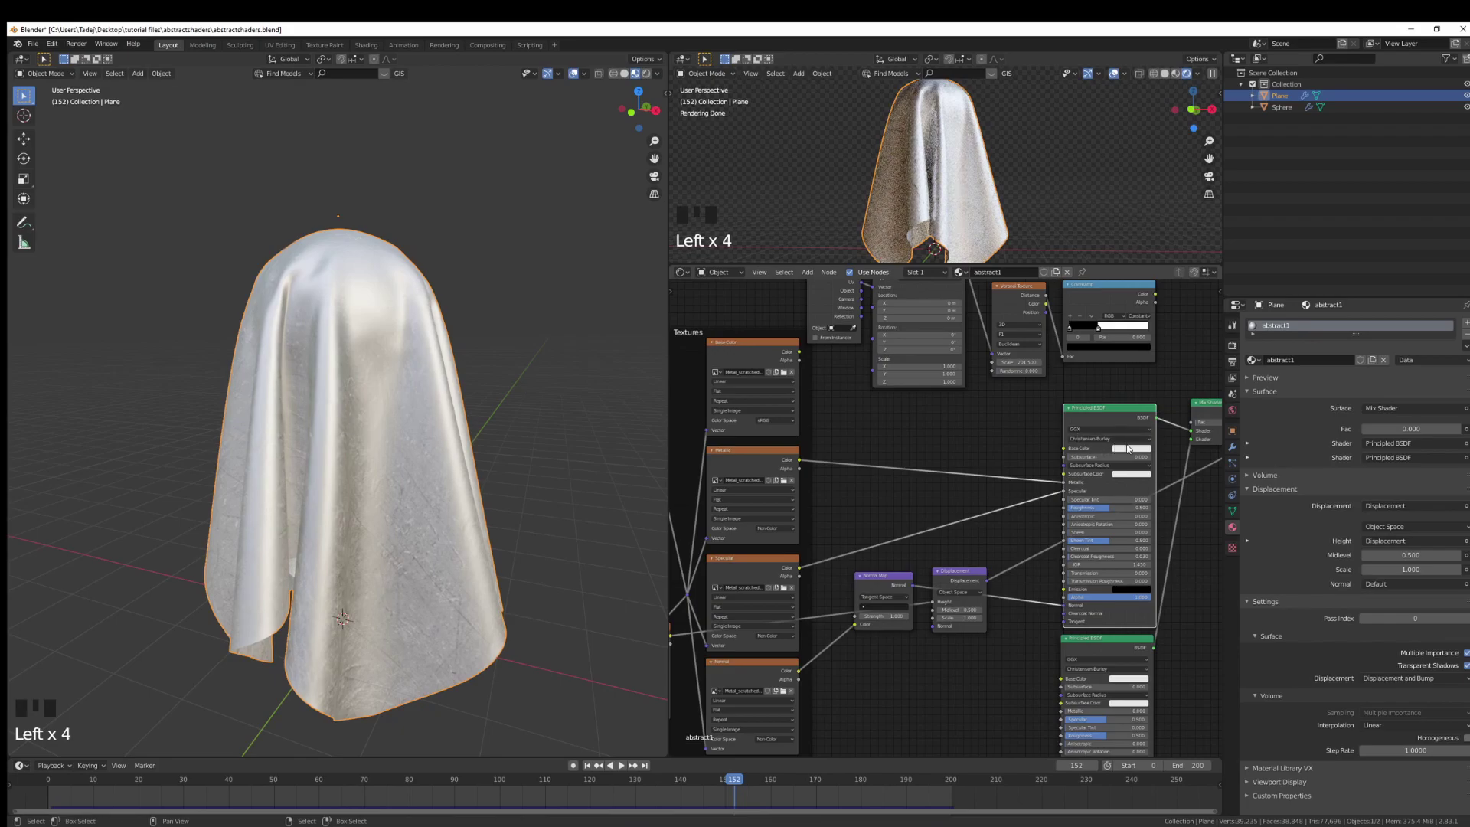
left_click(1131, 448)
left_click_drag(1146, 367, 1138, 372)
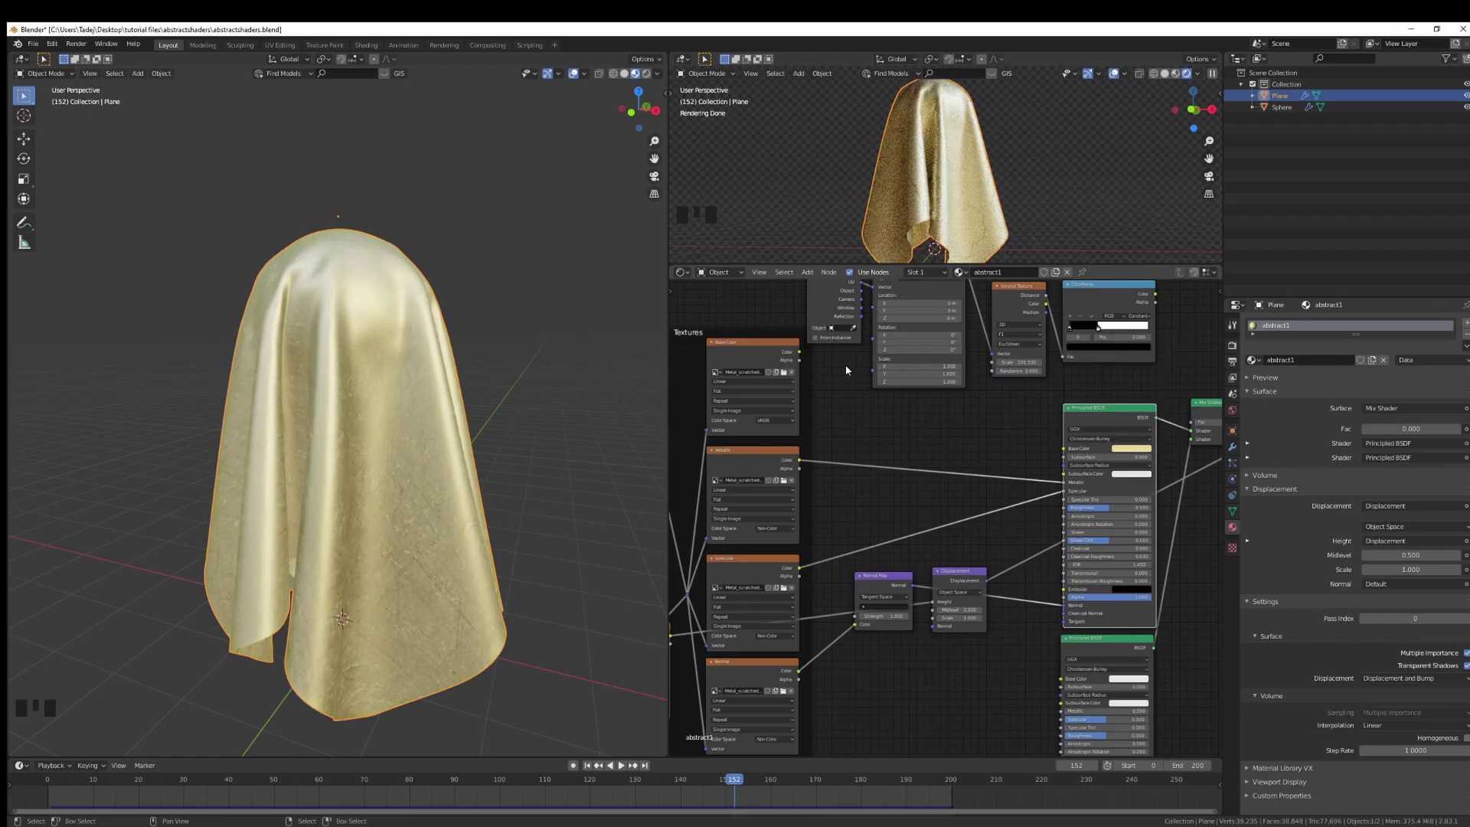
mouse_move(799, 352)
left_mouse_down()
mouse_move(946, 426)
mouse_move(1064, 448)
left_mouse_up()
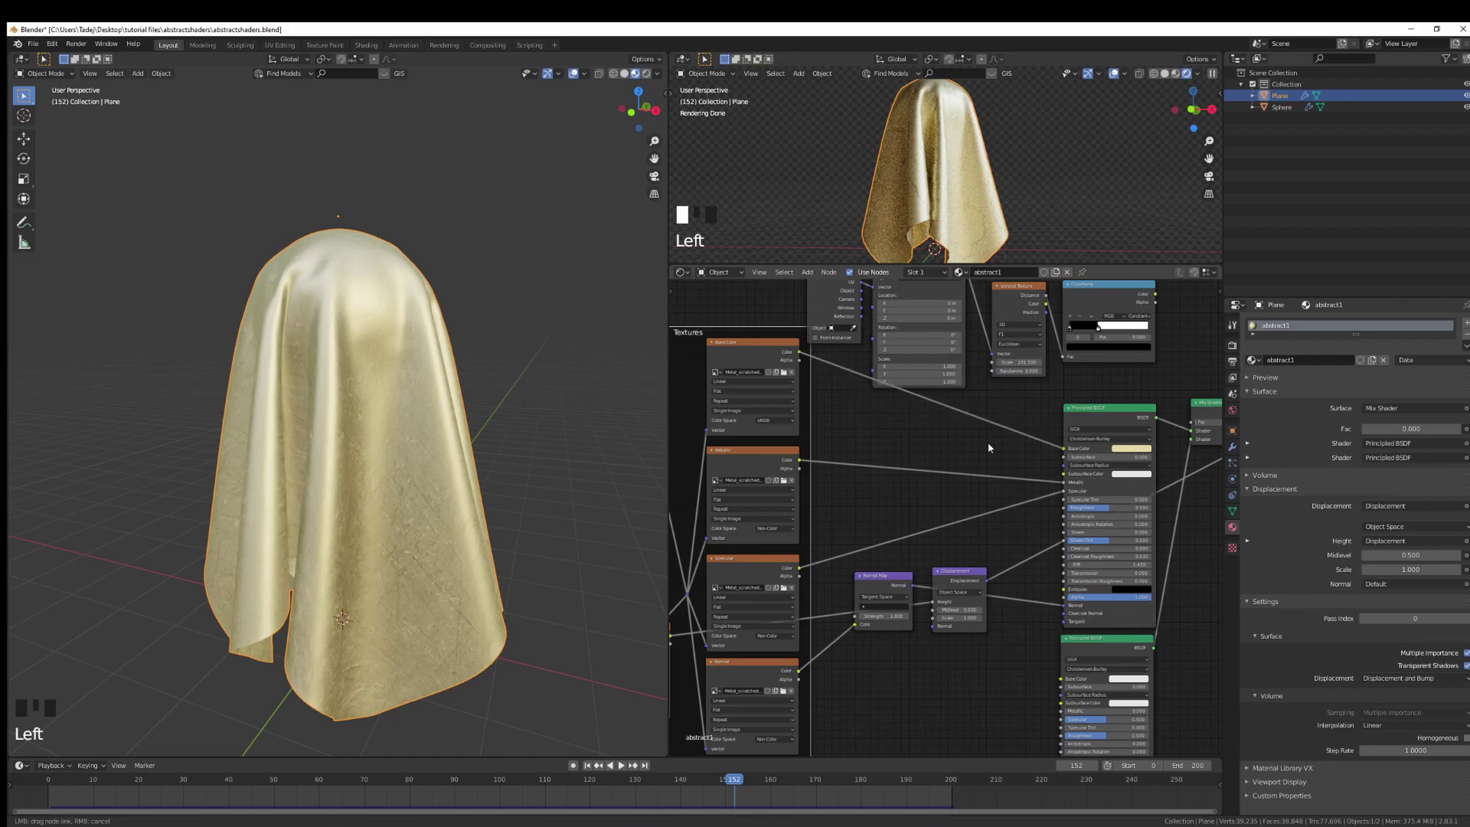
Step: Insert a MixRGB node on the Base Color link and set its blend mode to Multiply
left_click(949, 414)
key("shift+a")
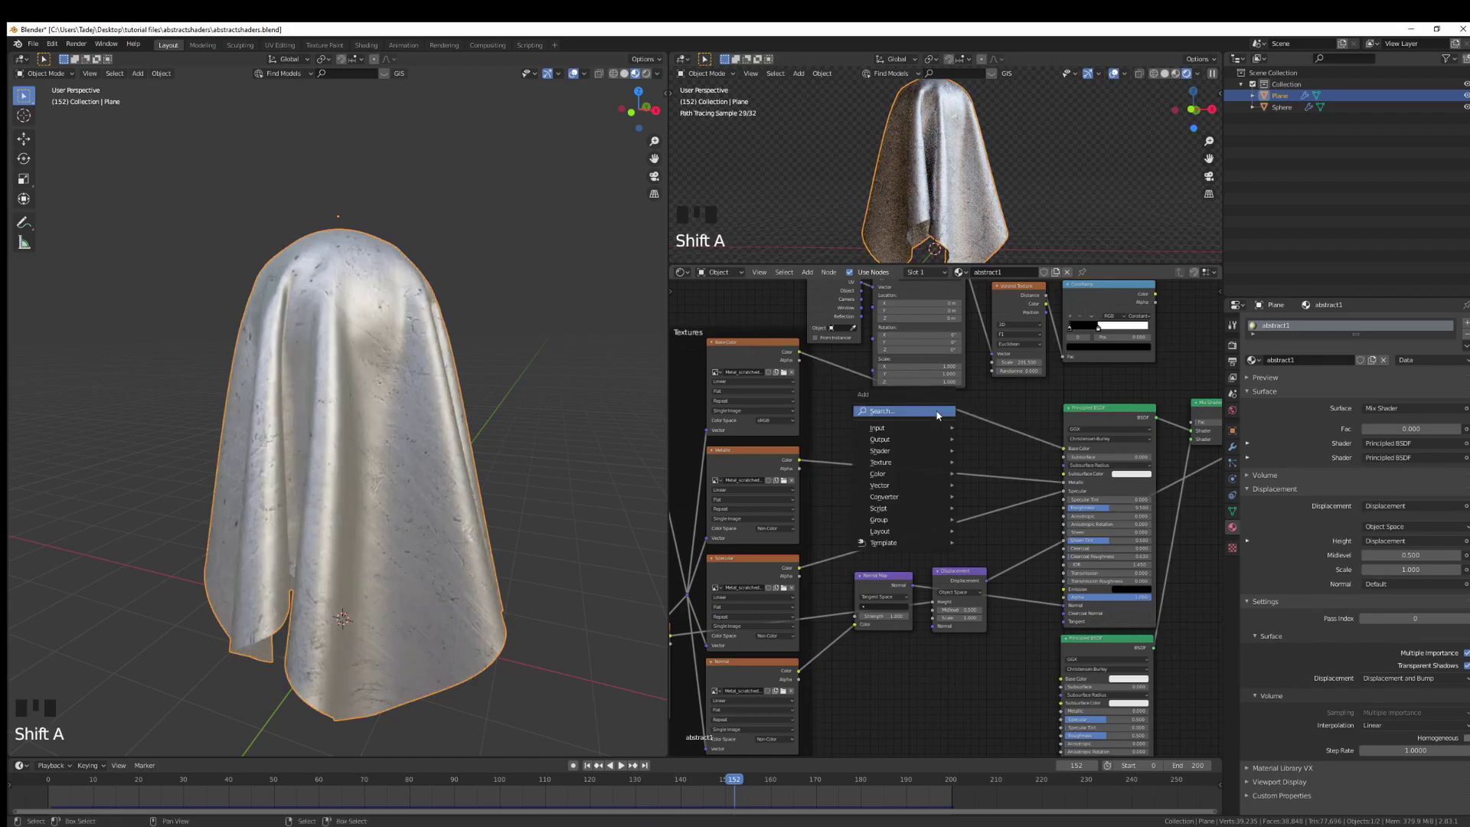
type("rg")
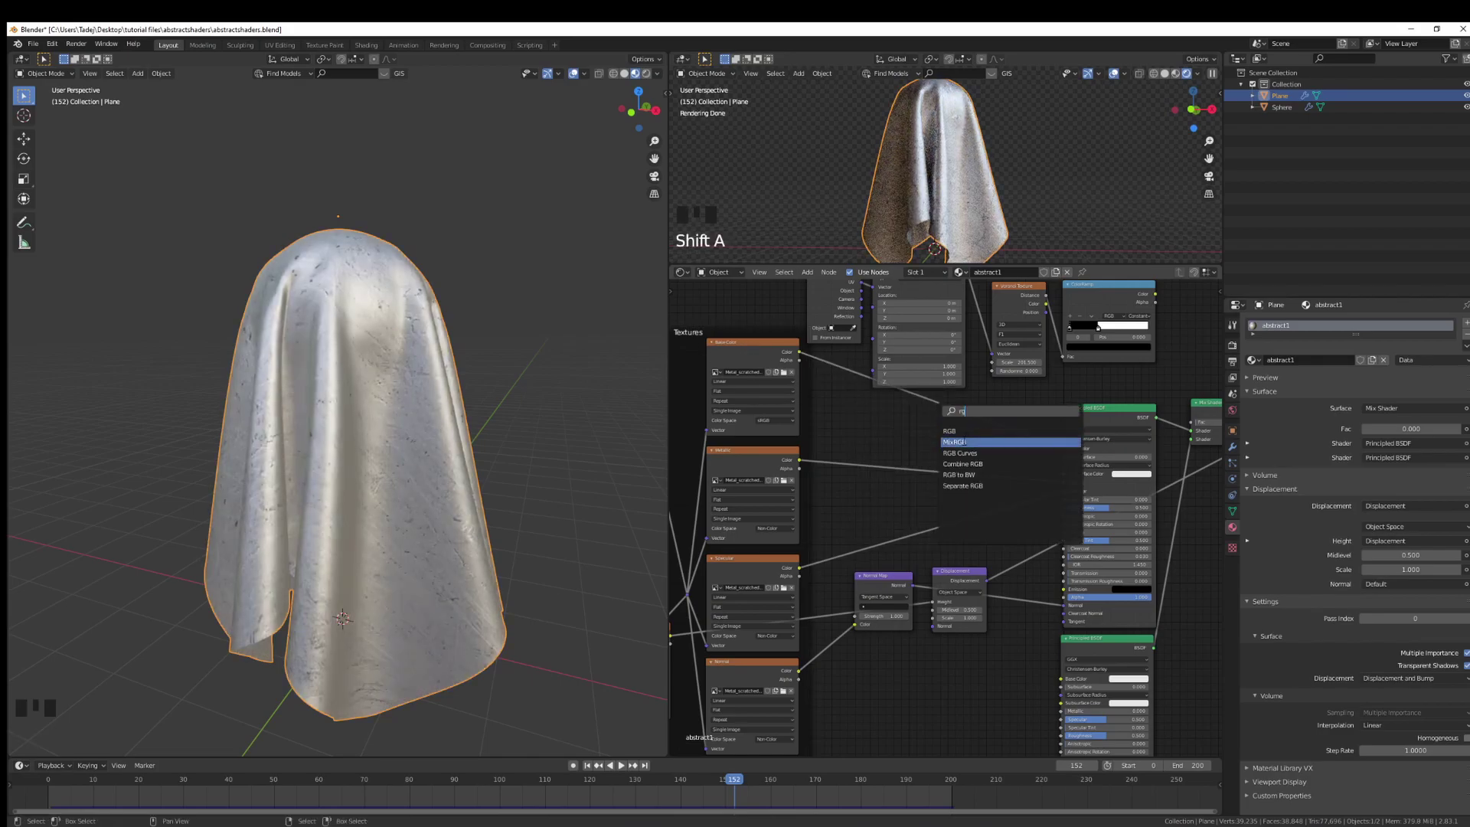
key("Return")
left_click(975, 423)
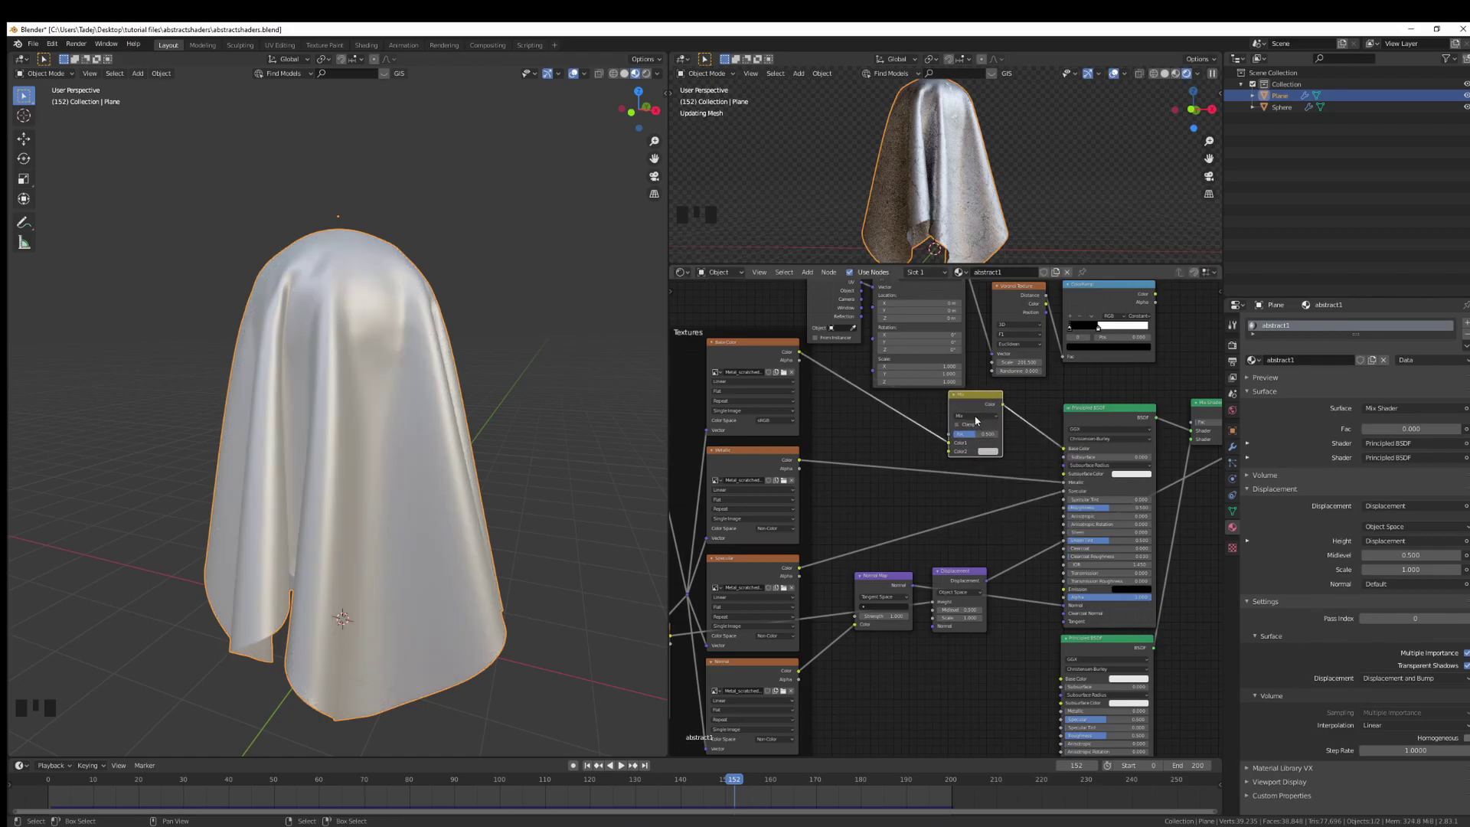
left_click(976, 417)
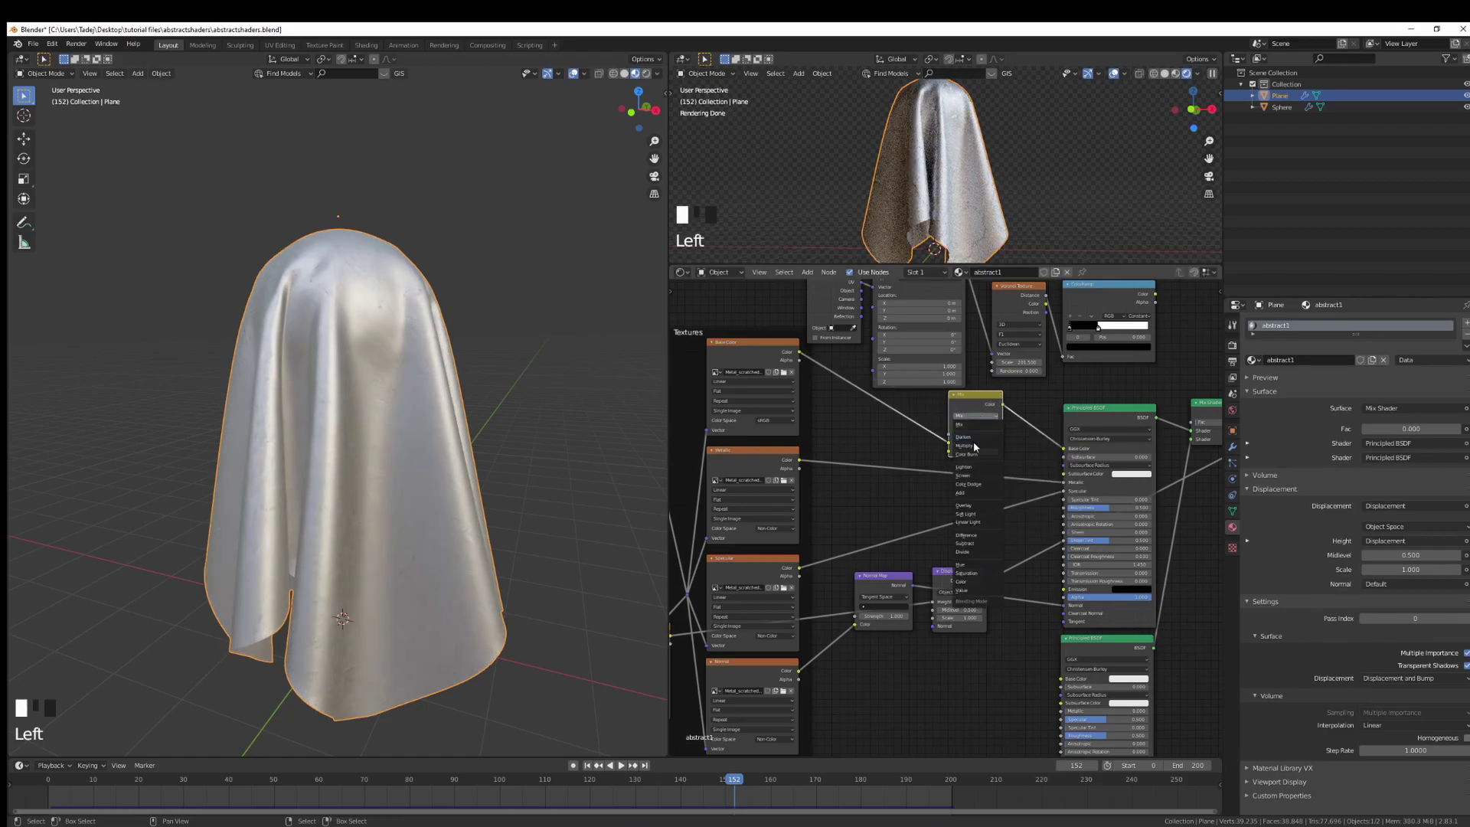
left_click(976, 445)
Step: Give the mix a yellowish-tan Color2, enable Clamp and raise Fac to 1 for a full gold tint
left_click(989, 451)
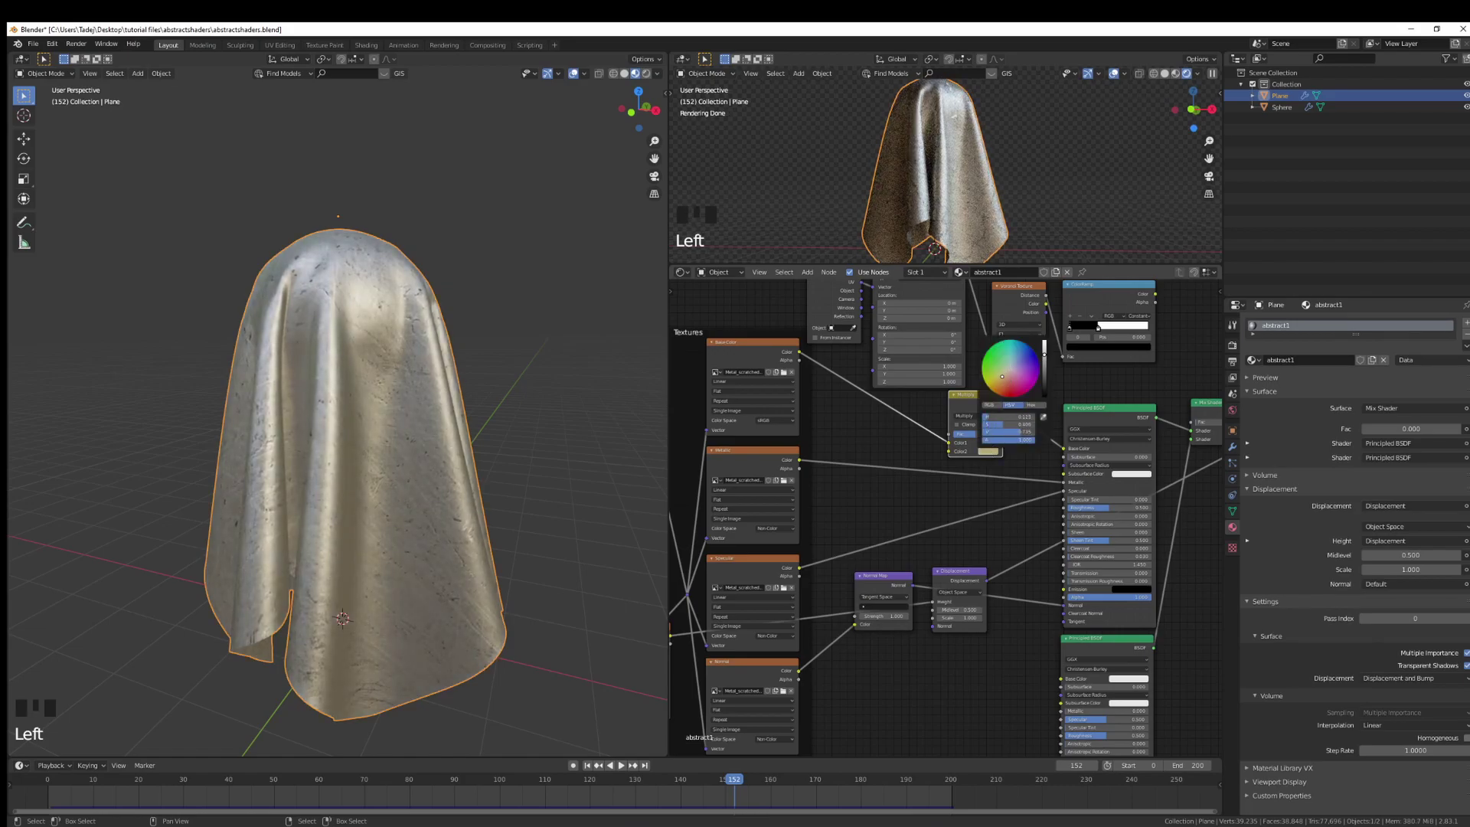
mouse_move(1002, 376)
left_mouse_down()
mouse_move(1044, 343)
mouse_move(1002, 377)
left_mouse_up()
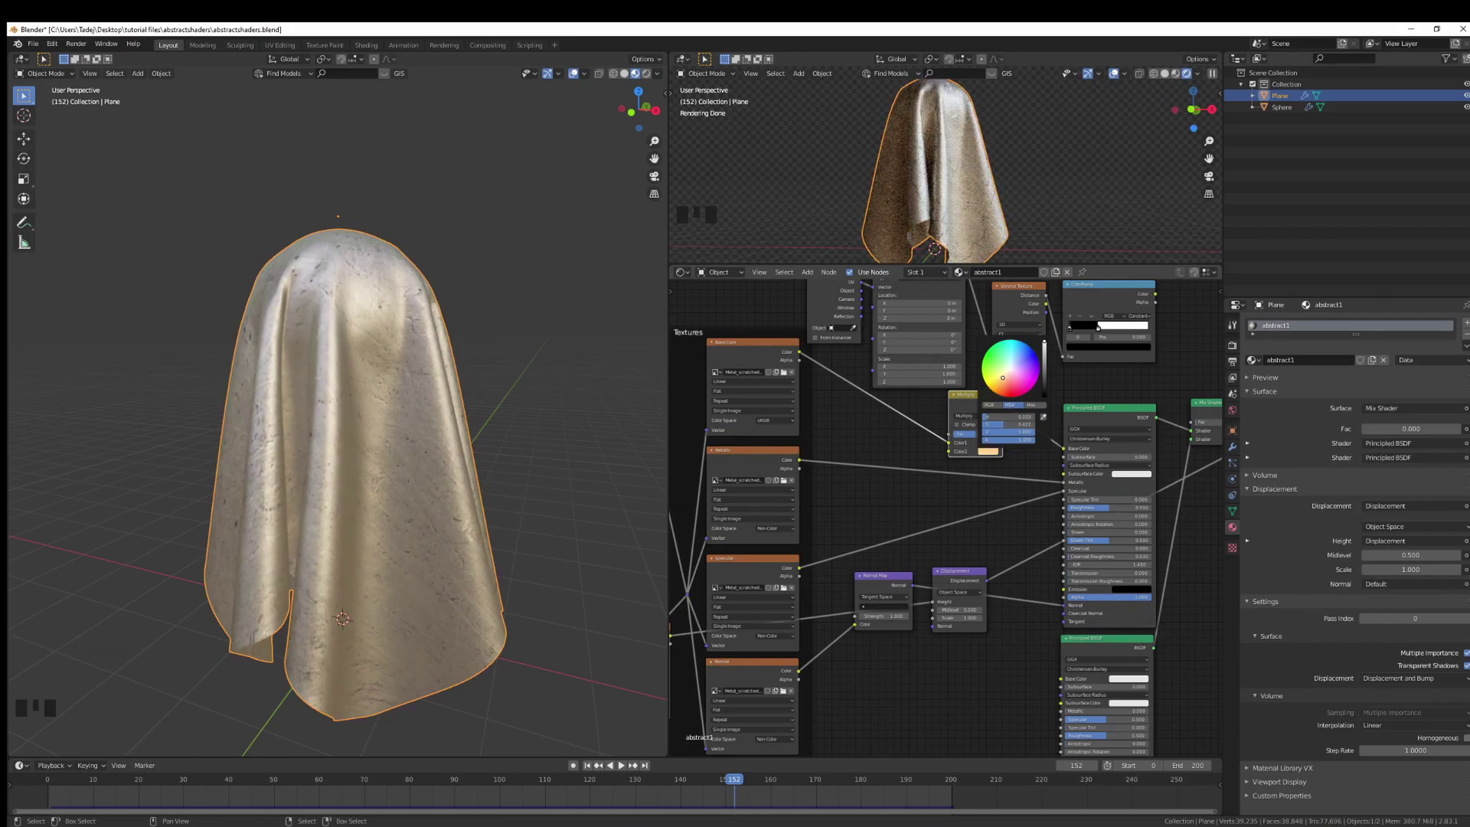
left_click(963, 433)
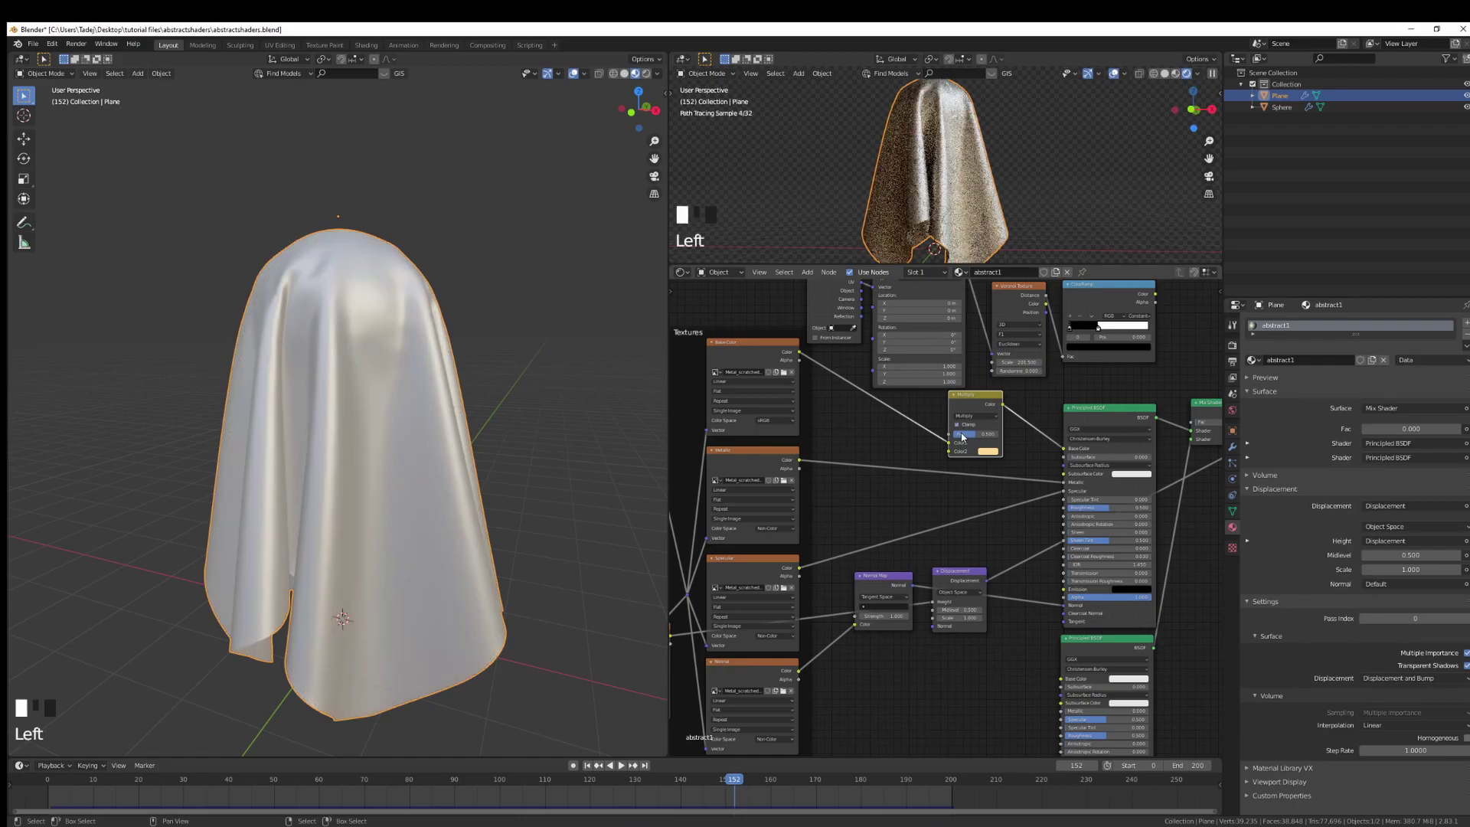
left_click(961, 434)
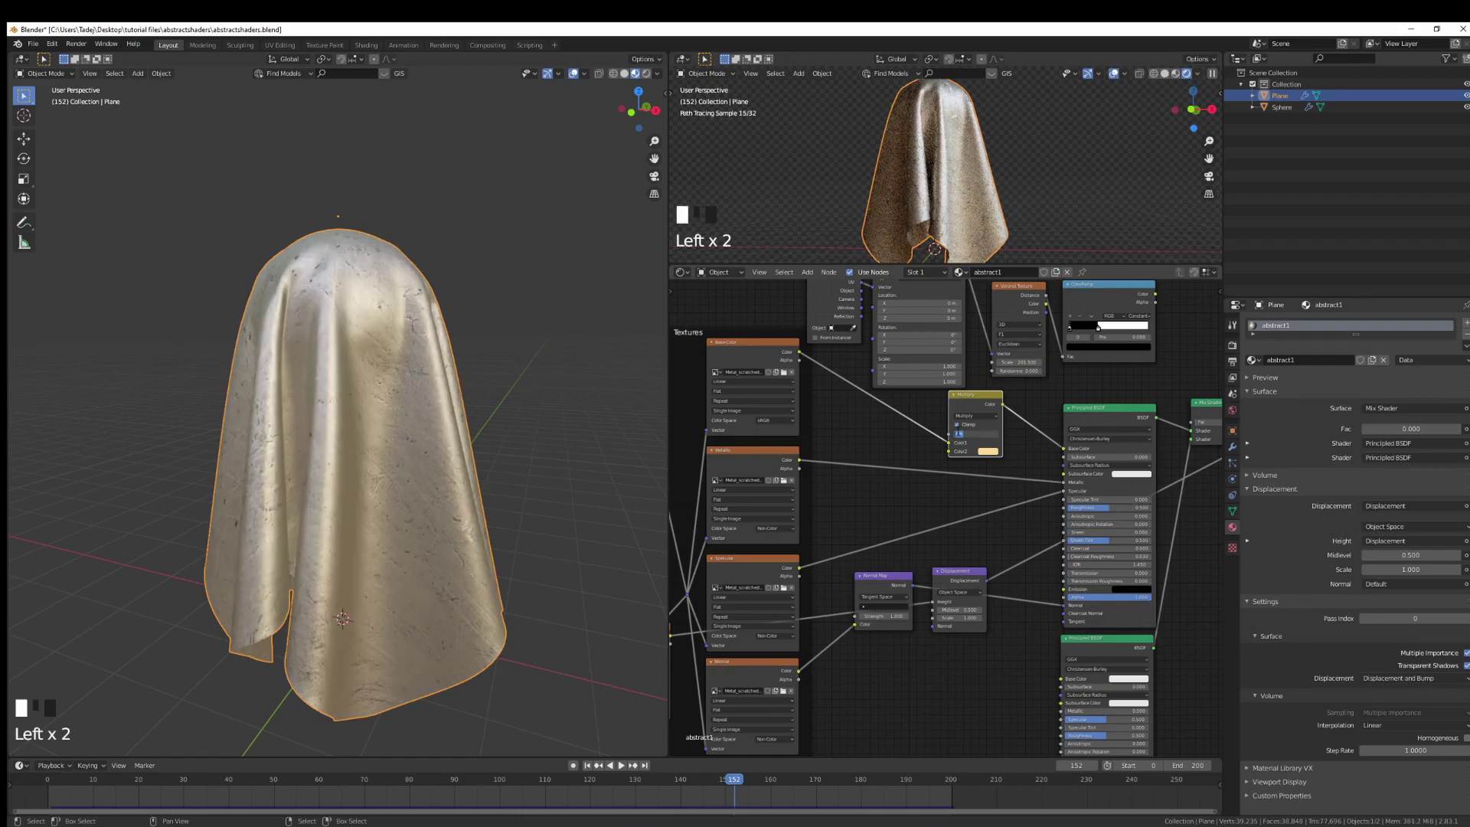
left_click(962, 427)
left_click(959, 425)
left_click_drag(960, 434, 1002, 434)
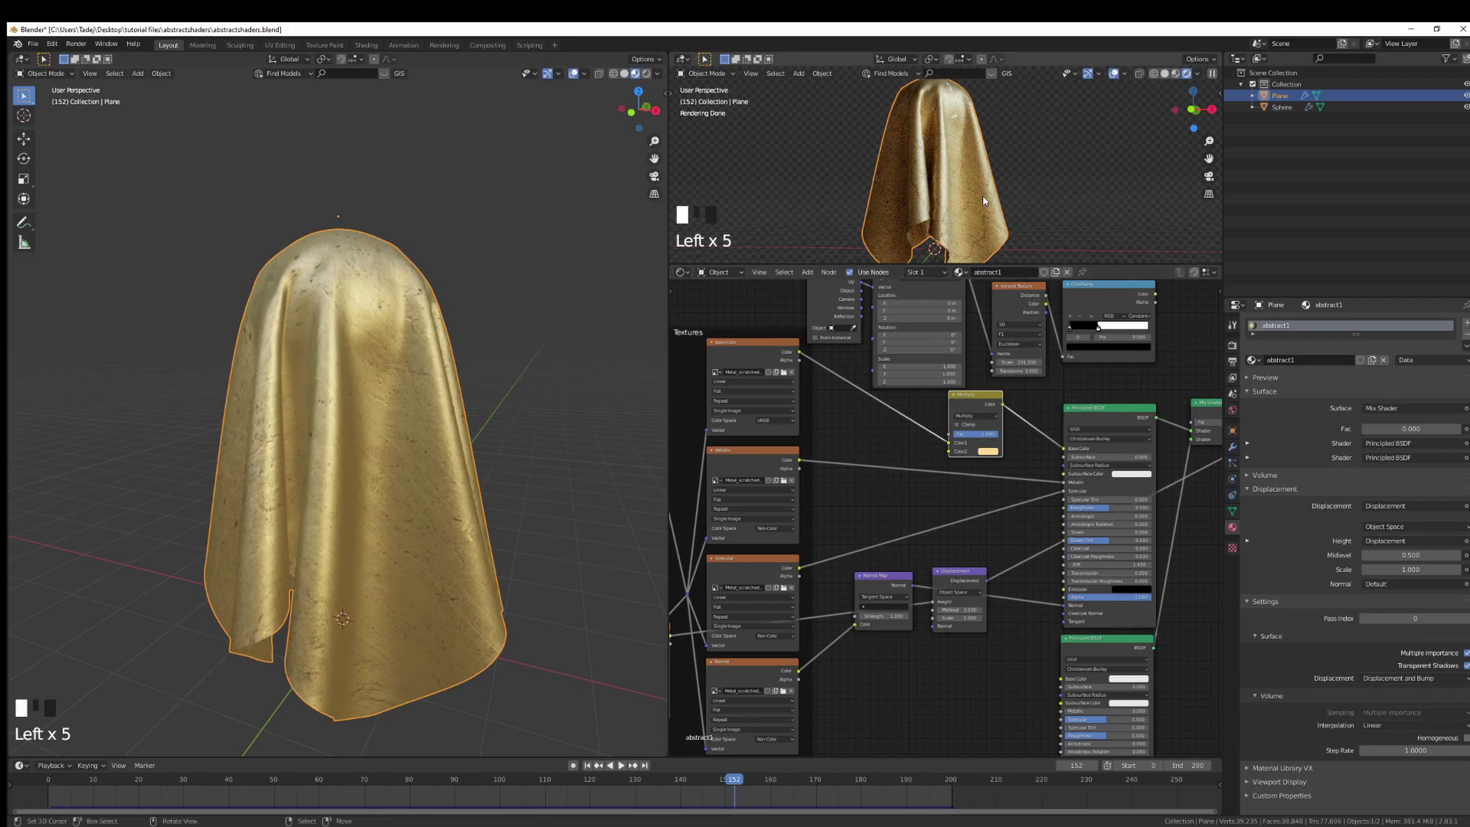
Step: Reselect the cloth plane and bring the second Principled BSDF node into view
right_click(956, 118)
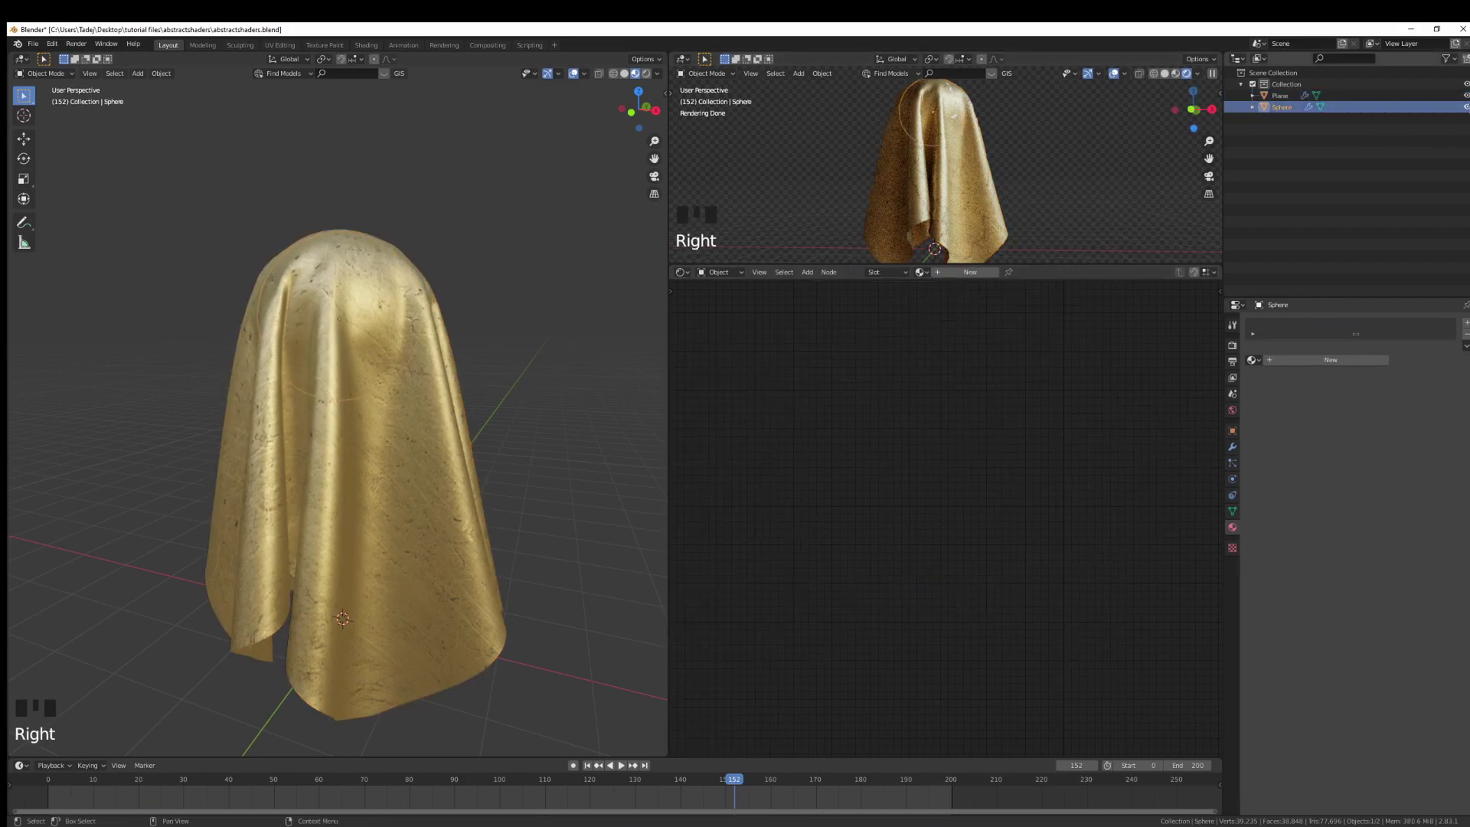
right_click(955, 117)
middle_click_drag(1072, 551, 1075, 477)
left_click(1075, 477)
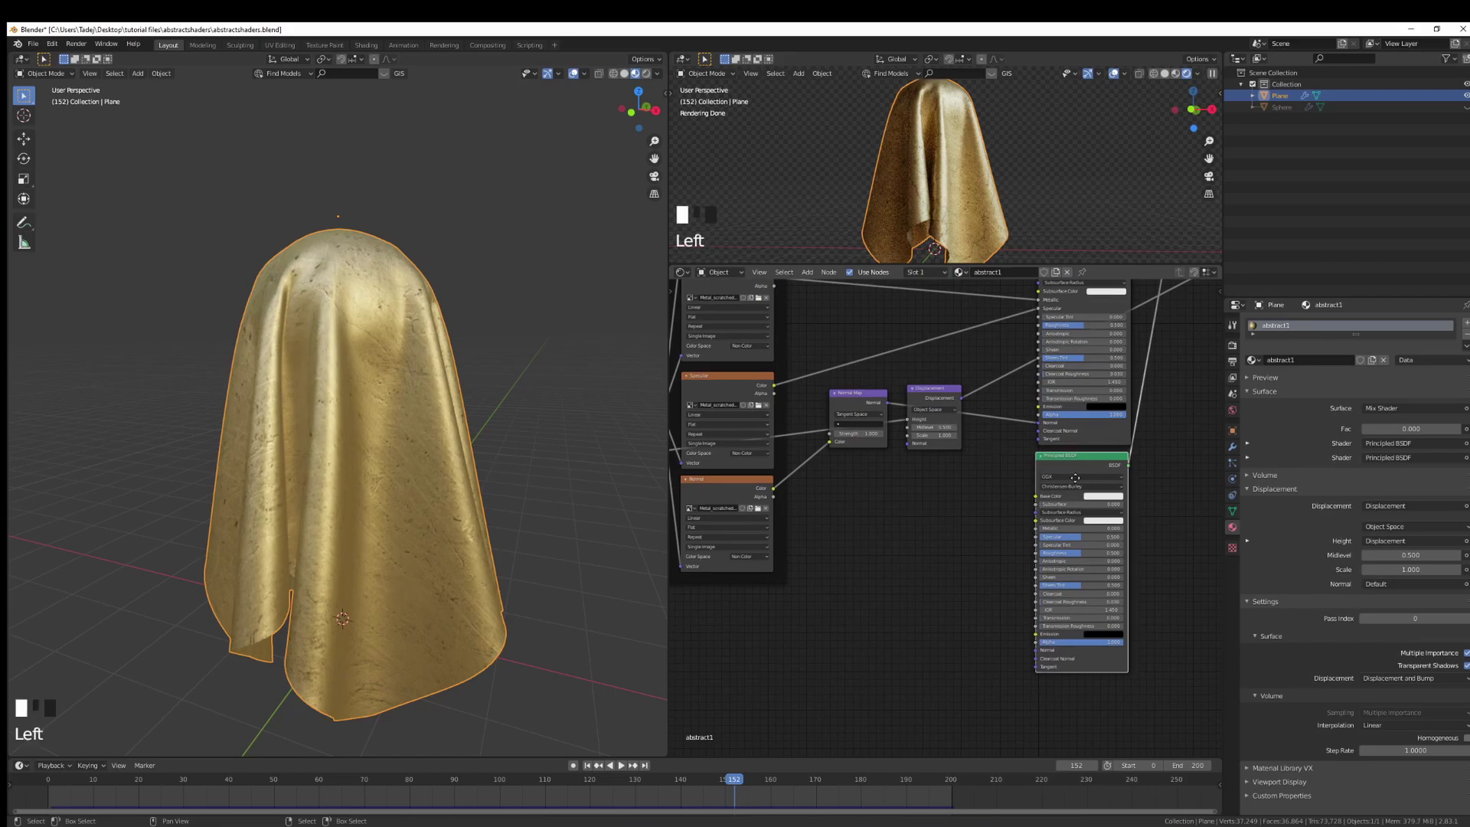
left_click_drag(1075, 477, 1086, 671)
middle_click_drag(1066, 630, 1109, 519)
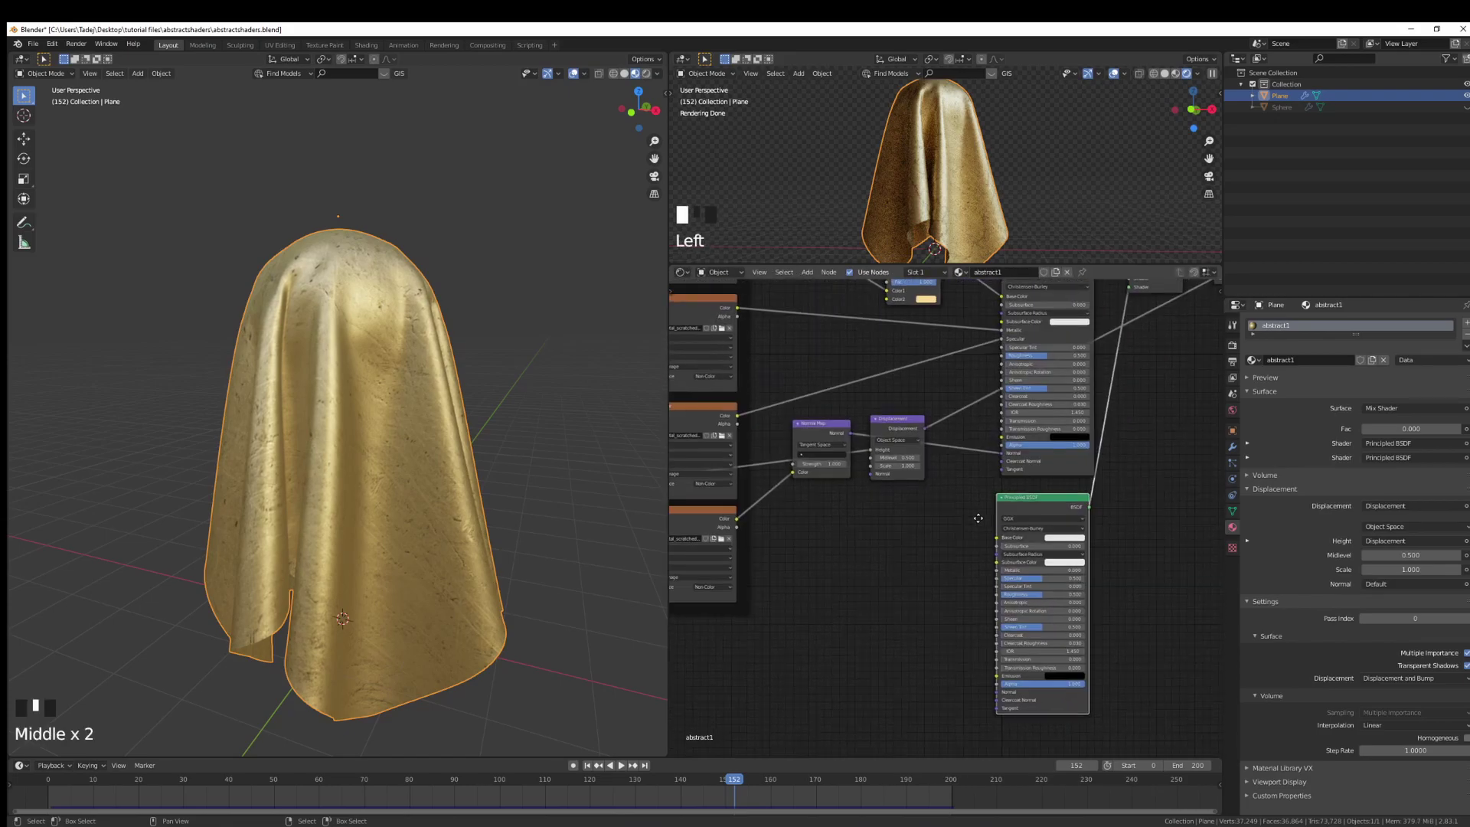
middle_click_drag(978, 518, 983, 515)
left_click(1023, 495)
Step: Make the second shader's base colour deep green and set the shader mix factor to 0.500
left_click(1062, 536)
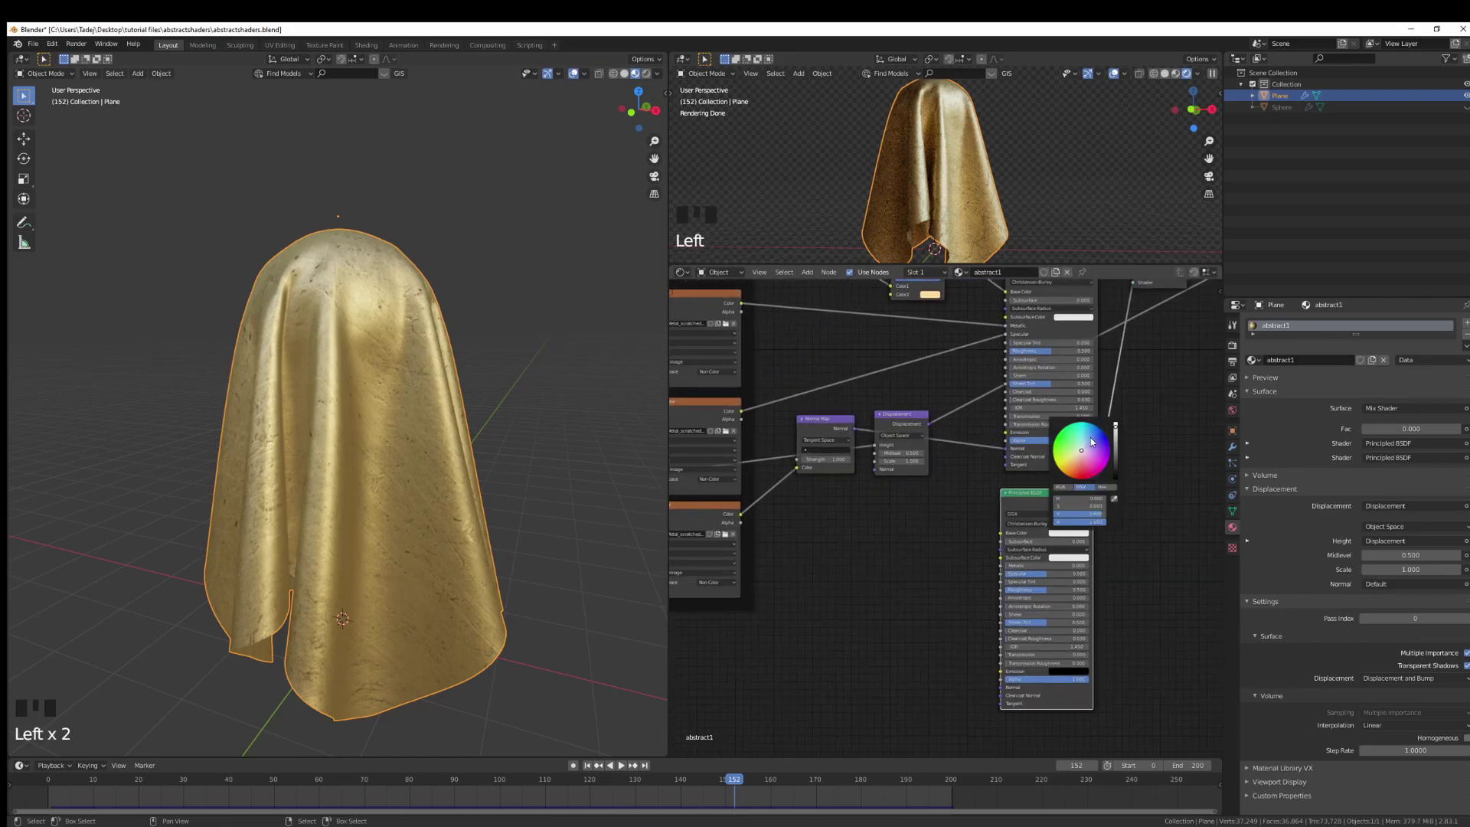
left_click(1066, 451)
left_click_drag(1065, 450, 1076, 437)
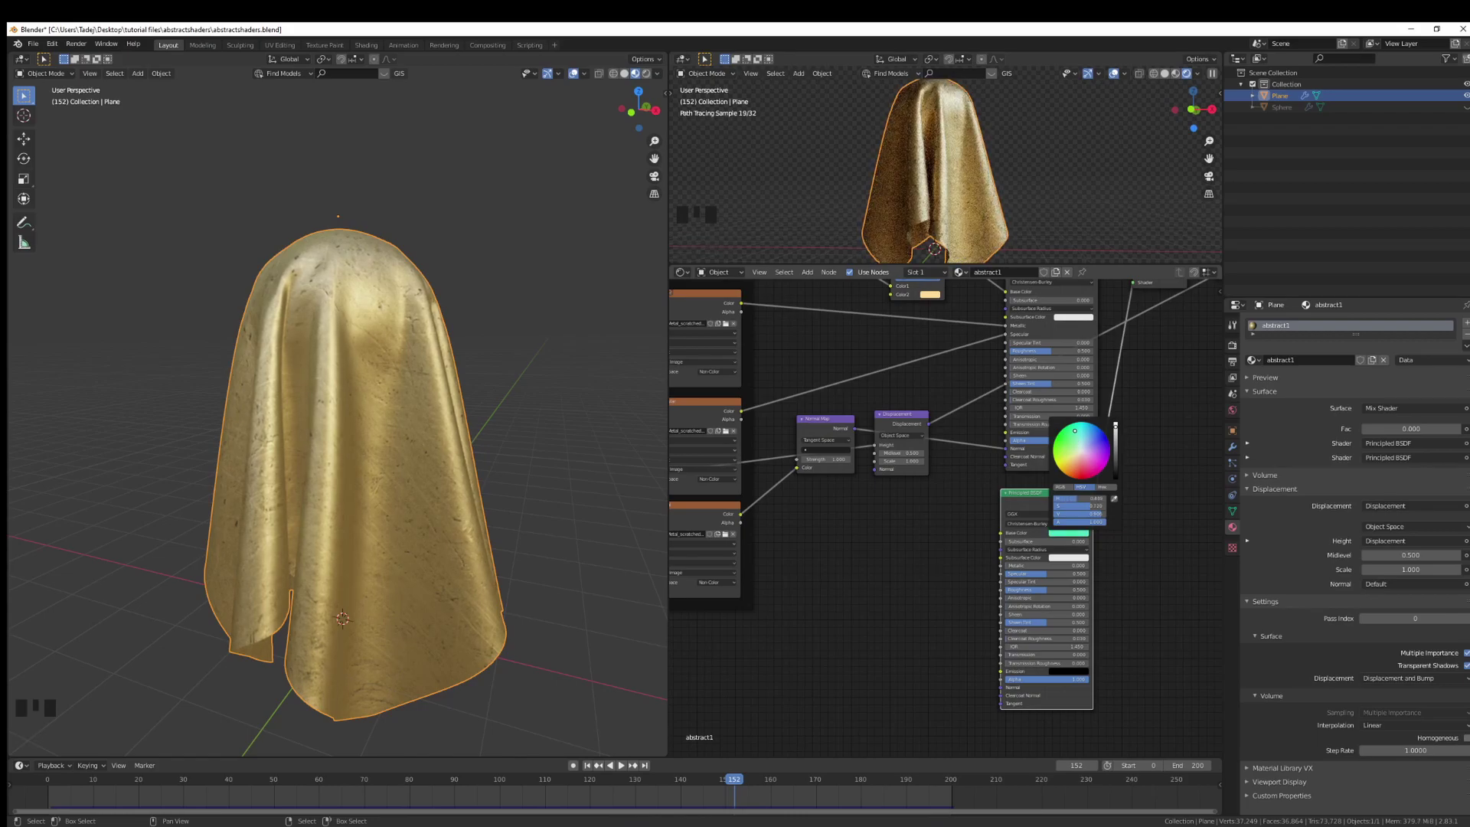
middle_click_drag(1161, 289, 1119, 424)
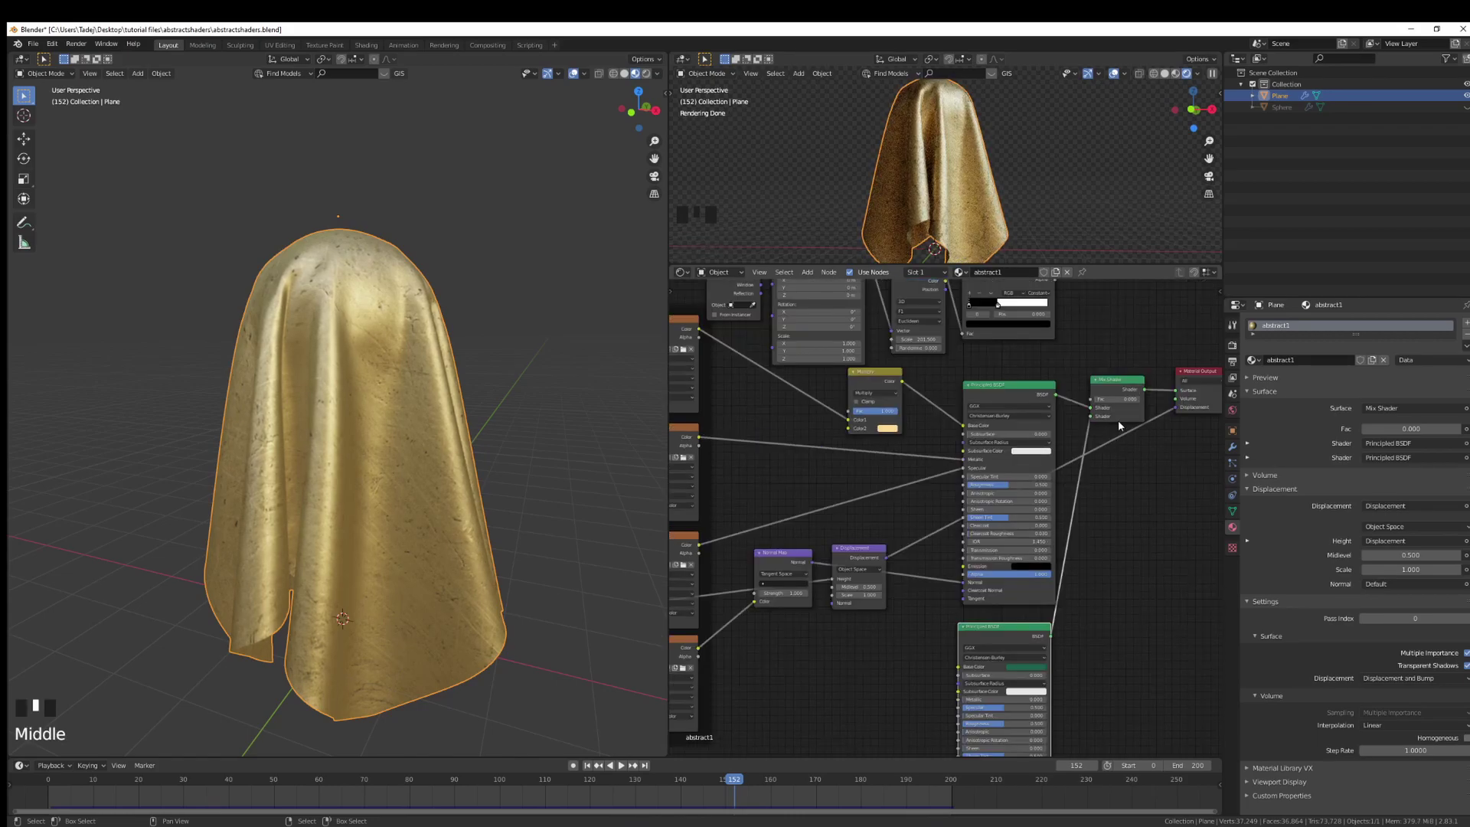
left_click_drag(1118, 399, 1135, 401, "ctrl")
middle_click_drag(874, 588, 904, 449)
Step: Lower the Principled BSDF Roughness from 0.500 to about 0.273 for shinier cloth
middle_click(902, 513)
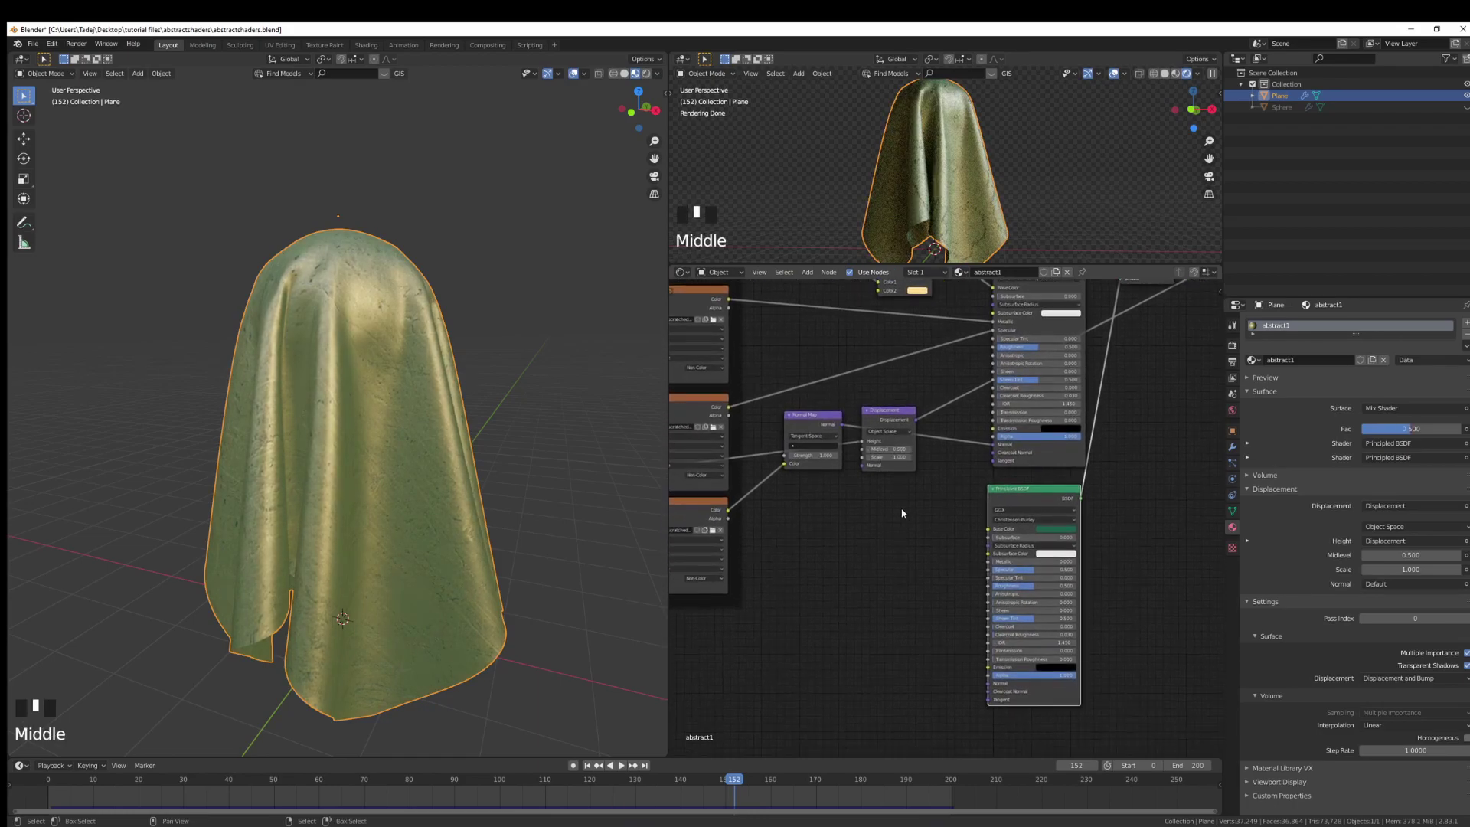
scroll(948, 574, "up", 2)
middle_click_drag(951, 580, 952, 545)
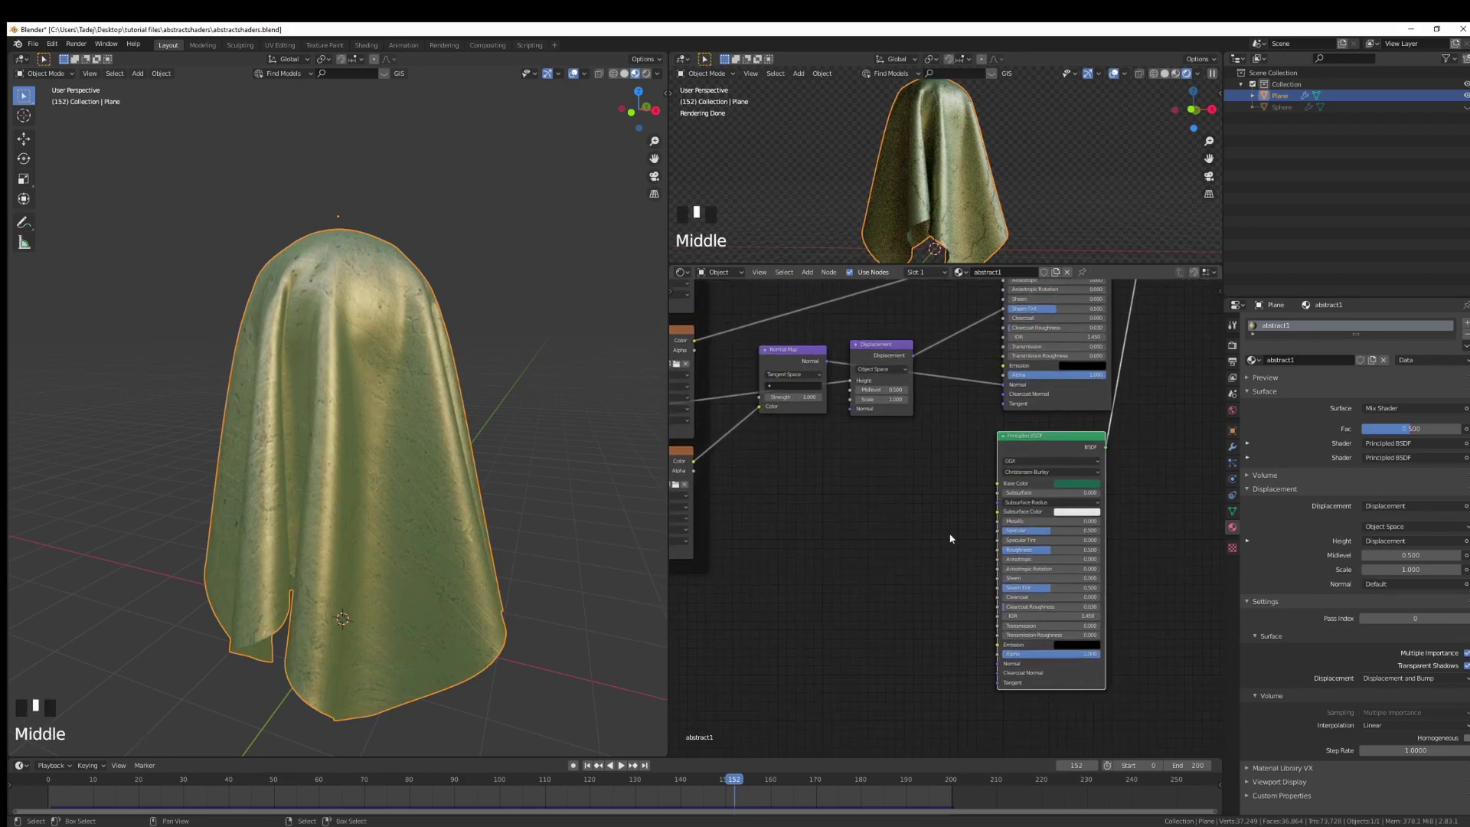
mouse_move(1034, 550)
left_mouse_down()
mouse_move(1009, 550)
mouse_move(1058, 530)
mouse_move(1084, 541)
mouse_move(1051, 540)
left_mouse_up()
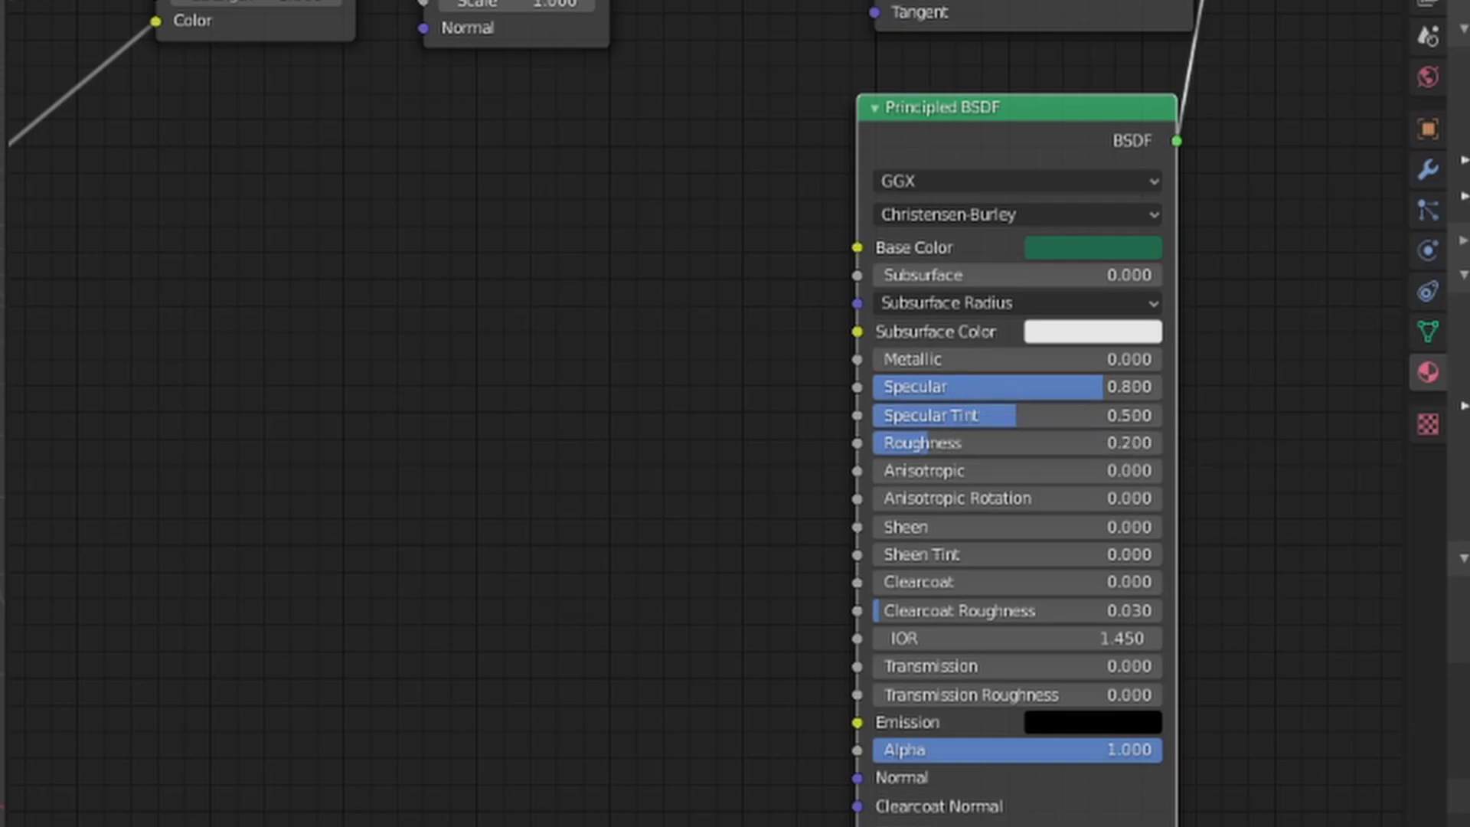
left_click(1045, 383)
type("0.7")
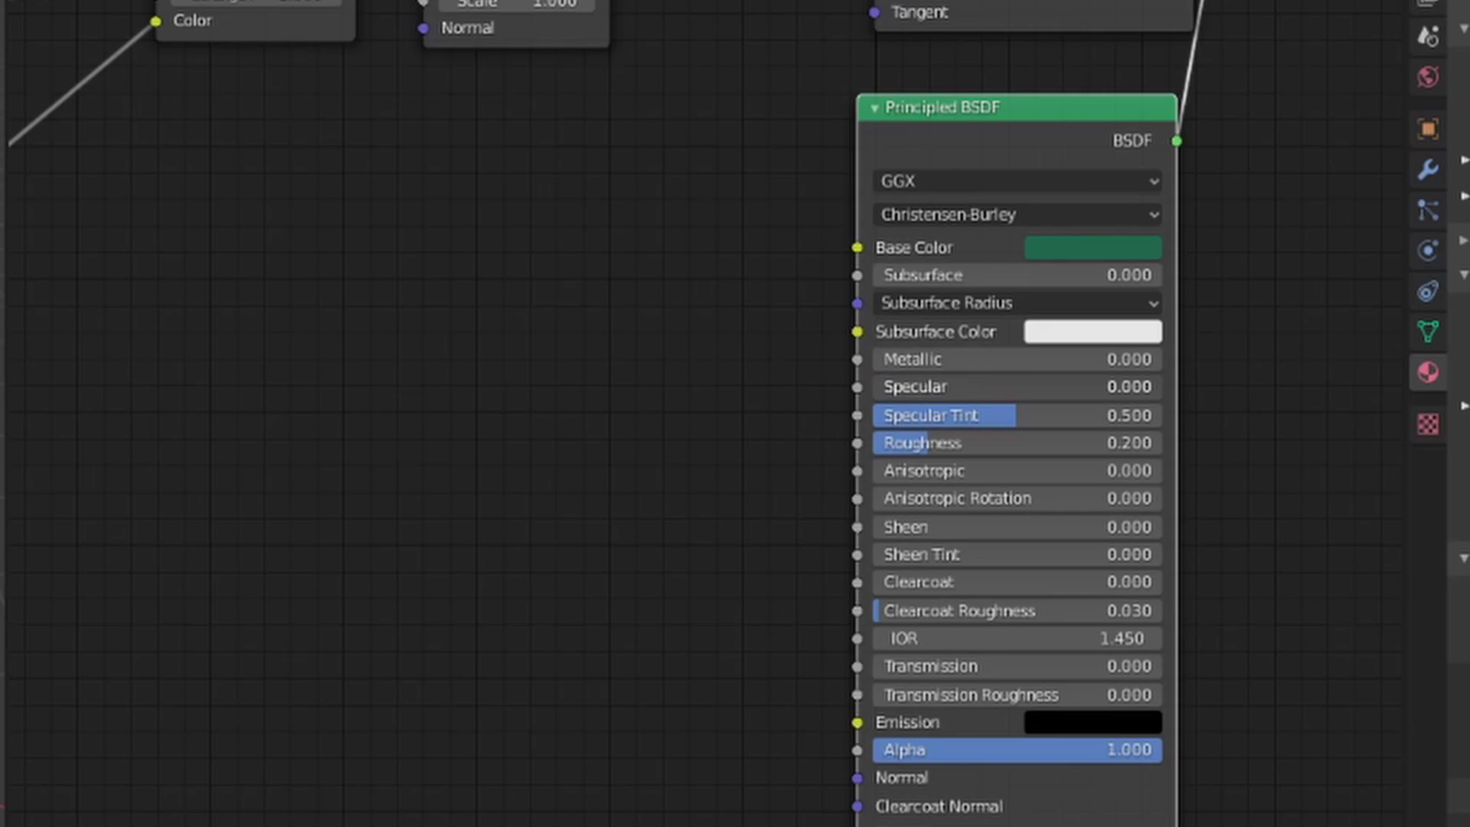
key("Return")
left_click_drag(1073, 386, 1101, 388)
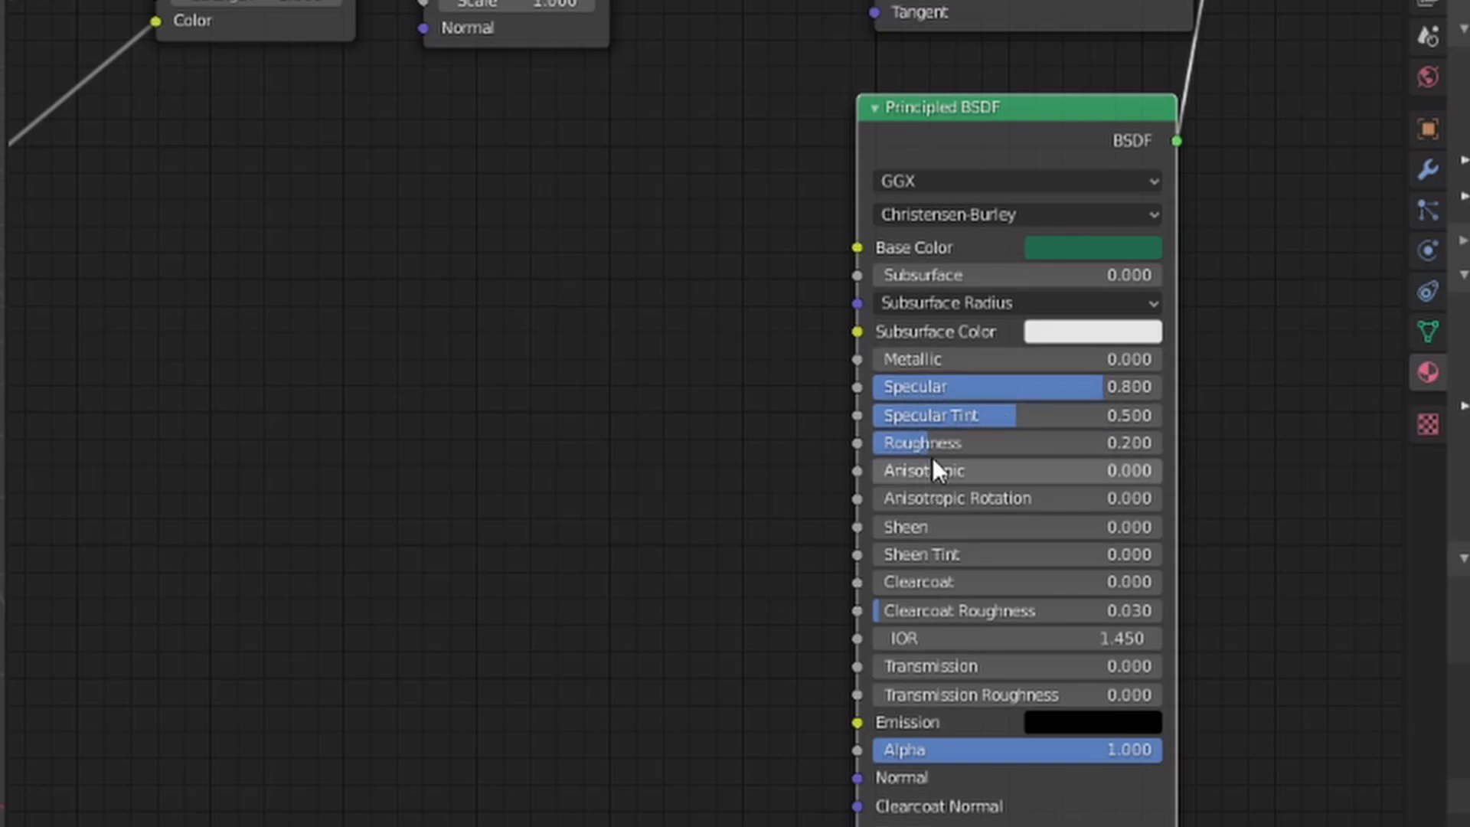
mouse_move(931, 444)
left_mouse_down()
mouse_move(888, 443)
mouse_move(925, 445)
left_mouse_up()
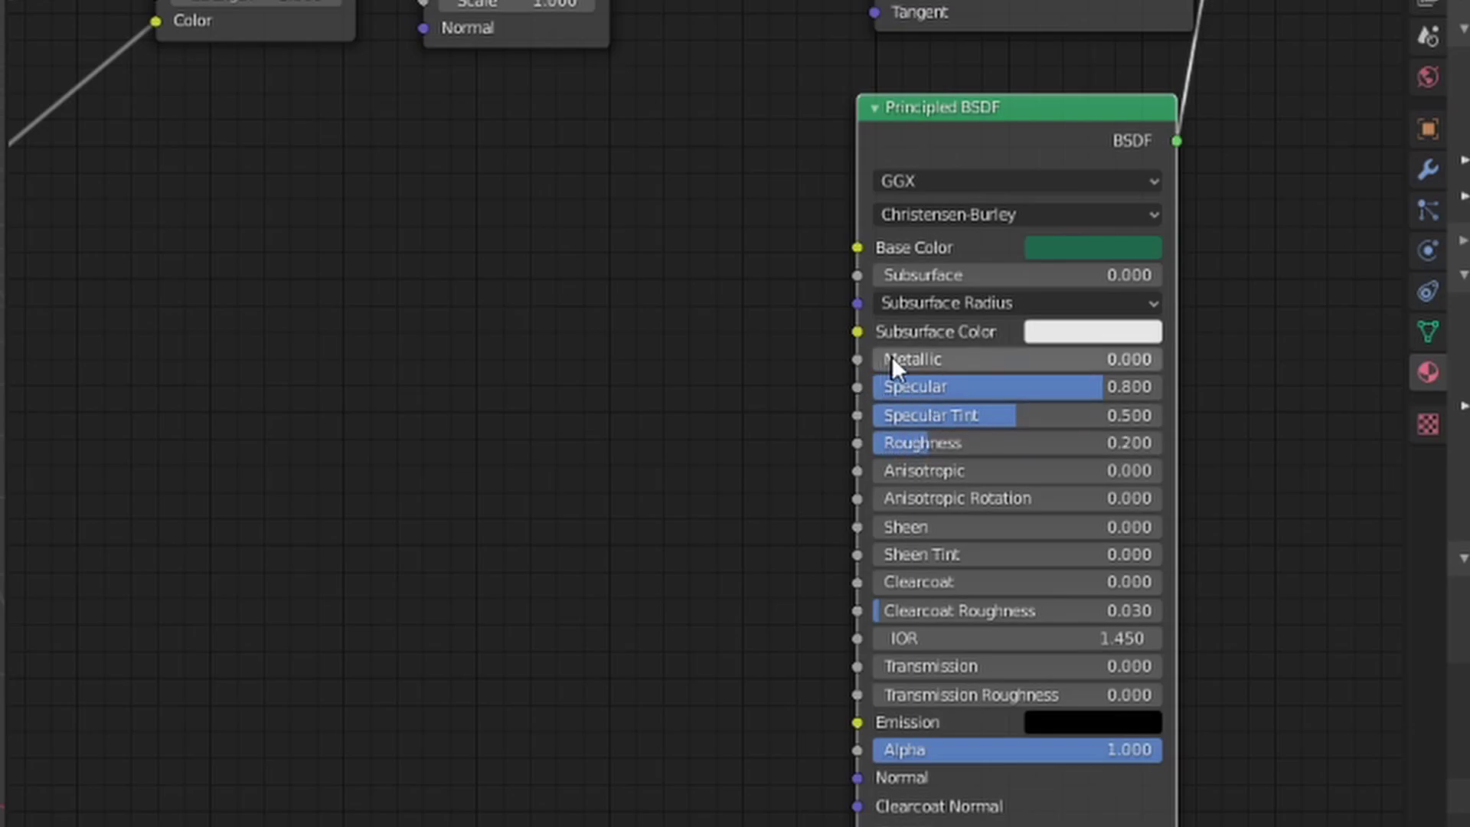
scroll(702, 296, "up", 1)
middle_click_drag(703, 297, 653, 269)
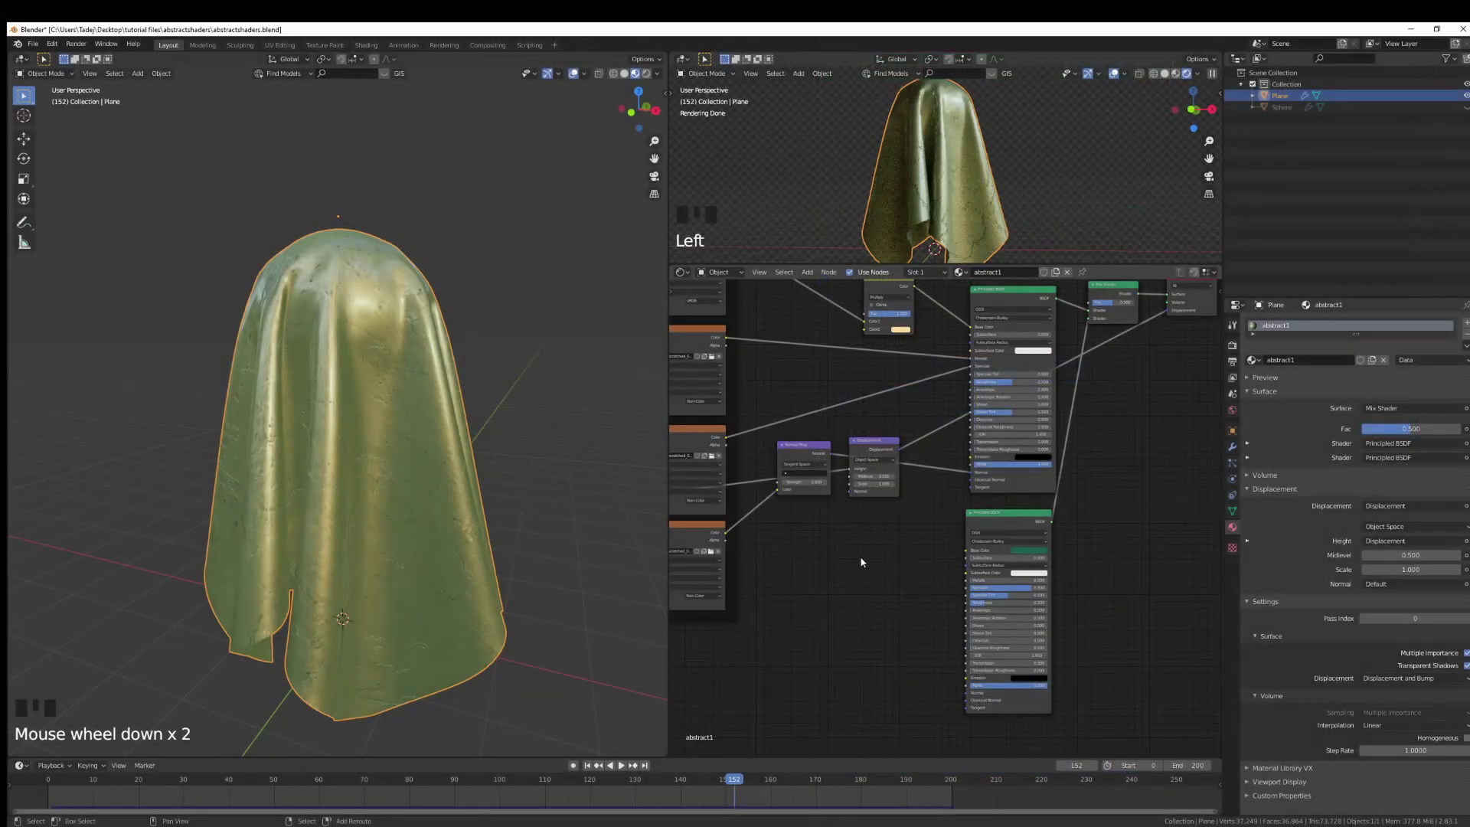
Step: Add a Bump node below the shader nodes via the 'bum' search
key("shift+a")
type("bum")
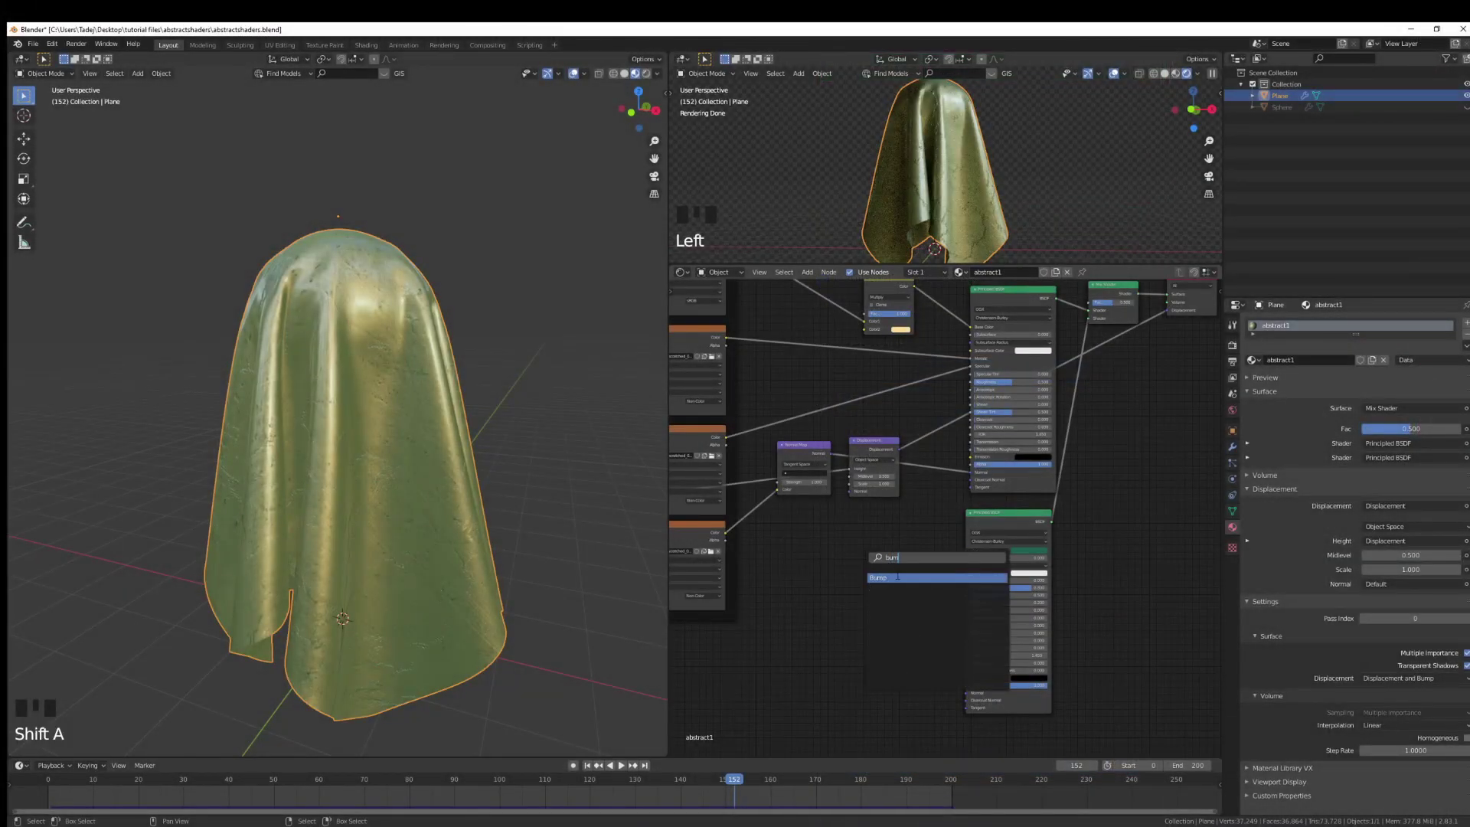
left_click(897, 577)
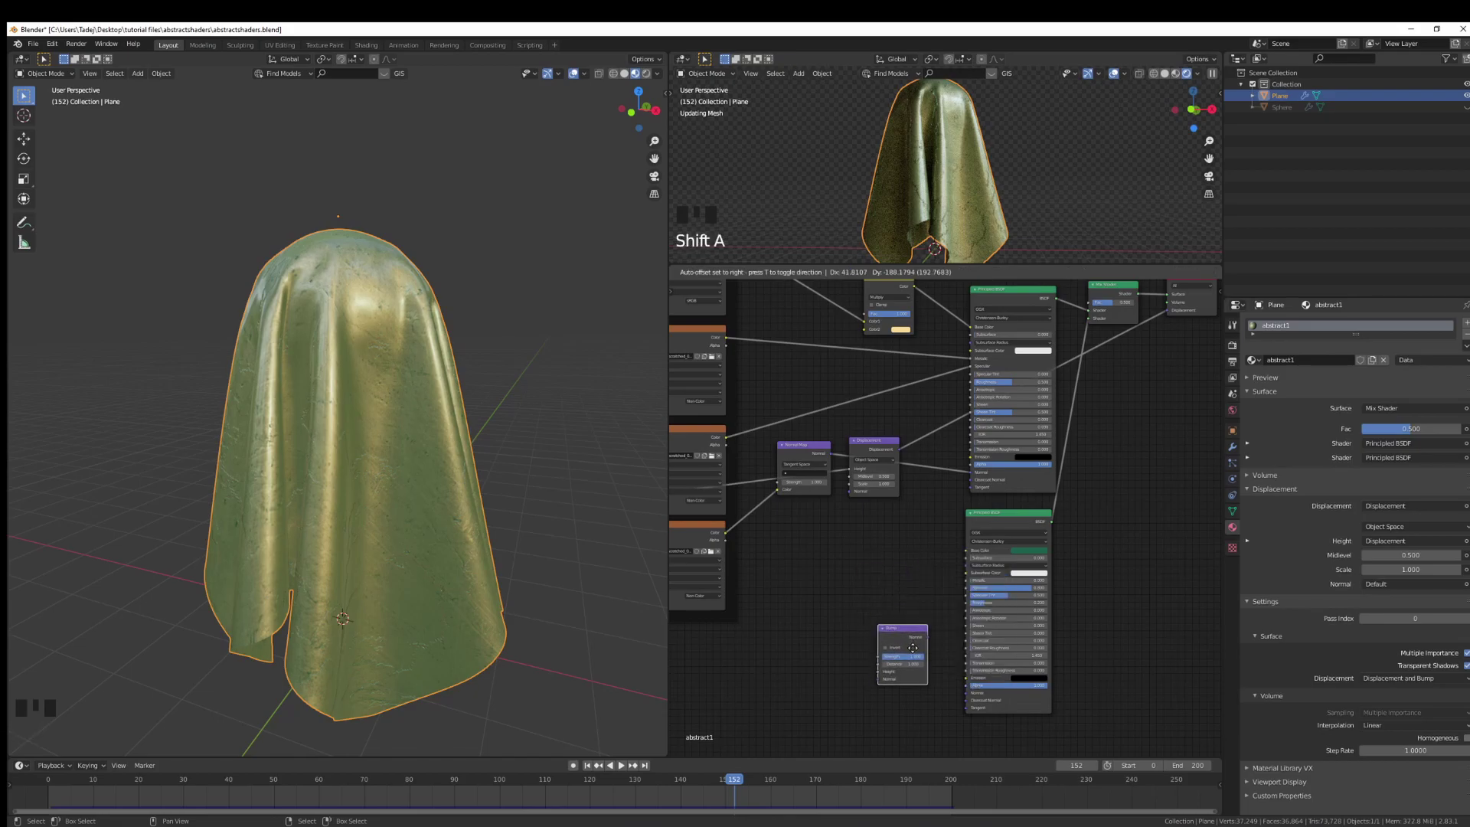
left_click(932, 665)
Step: Move the Texture Coordinate, Mapping and Gradient nodes up-left and place the ColorRamp beside the Gradient
middle_click_drag(940, 402, 873, 380)
scroll(956, 458, "down", 2)
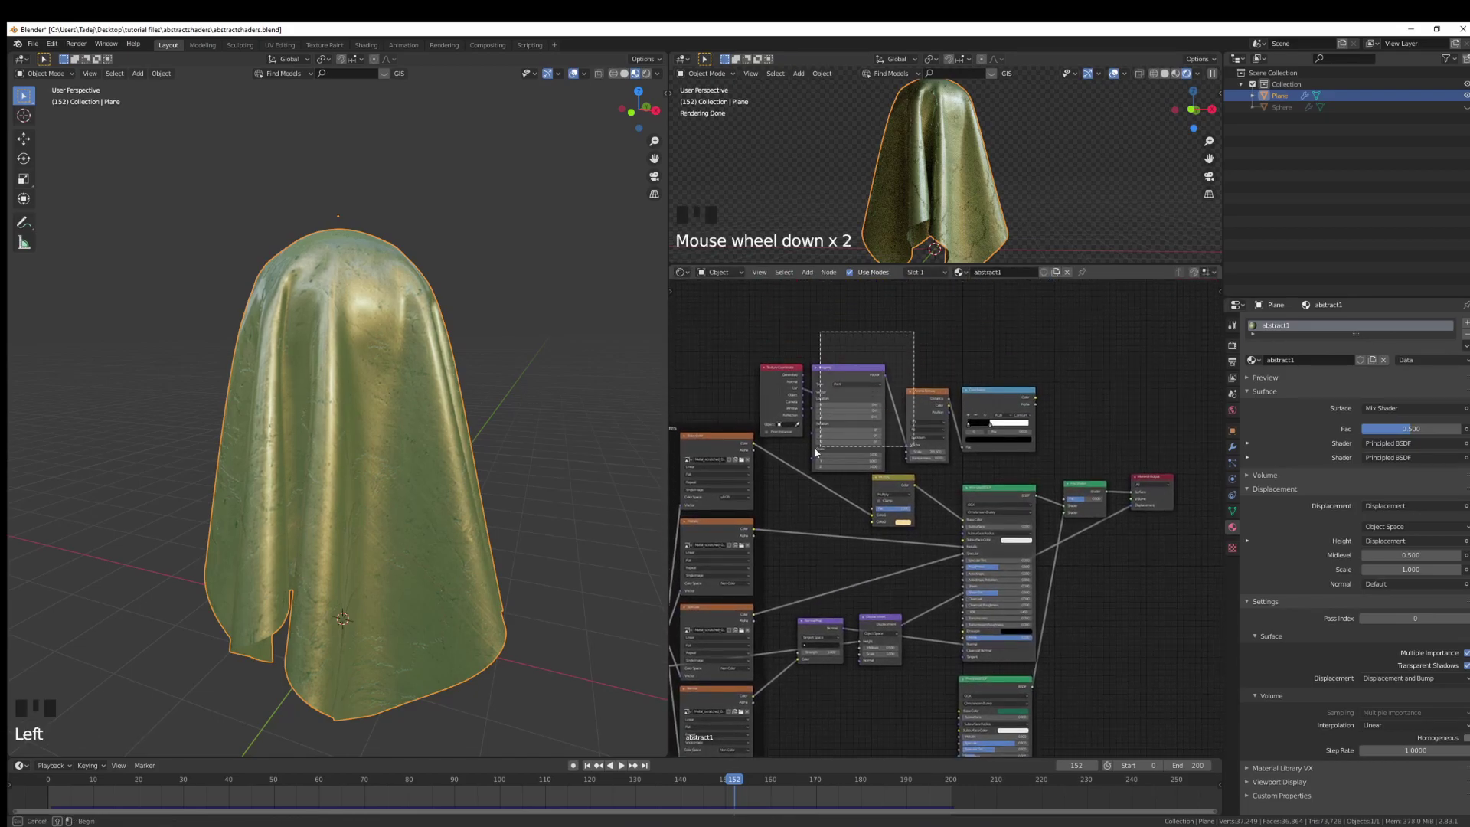
left_click_drag(816, 450, 754, 326)
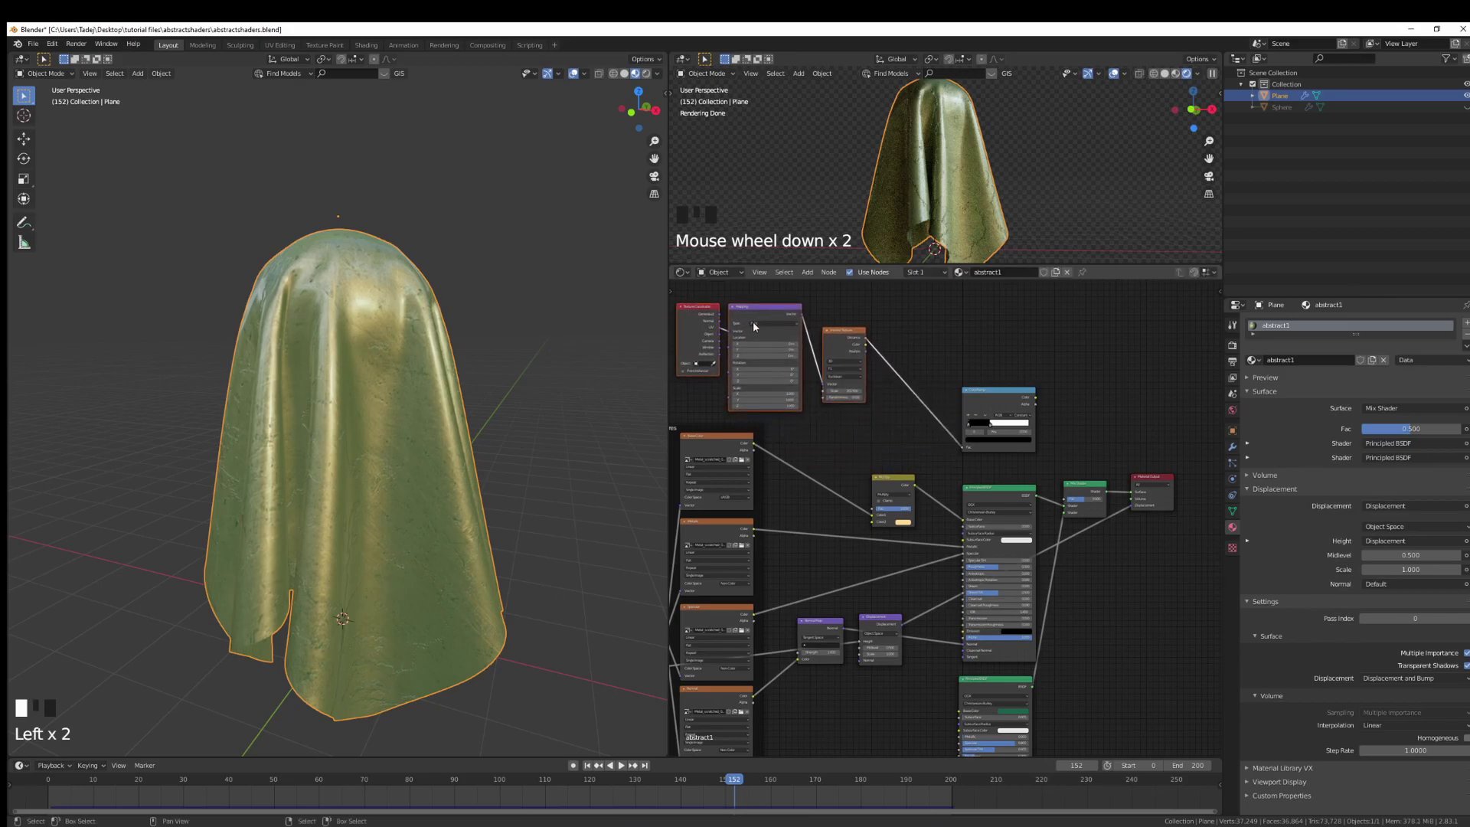
left_click_drag(996, 392, 907, 330)
middle_click_drag(866, 389, 915, 377)
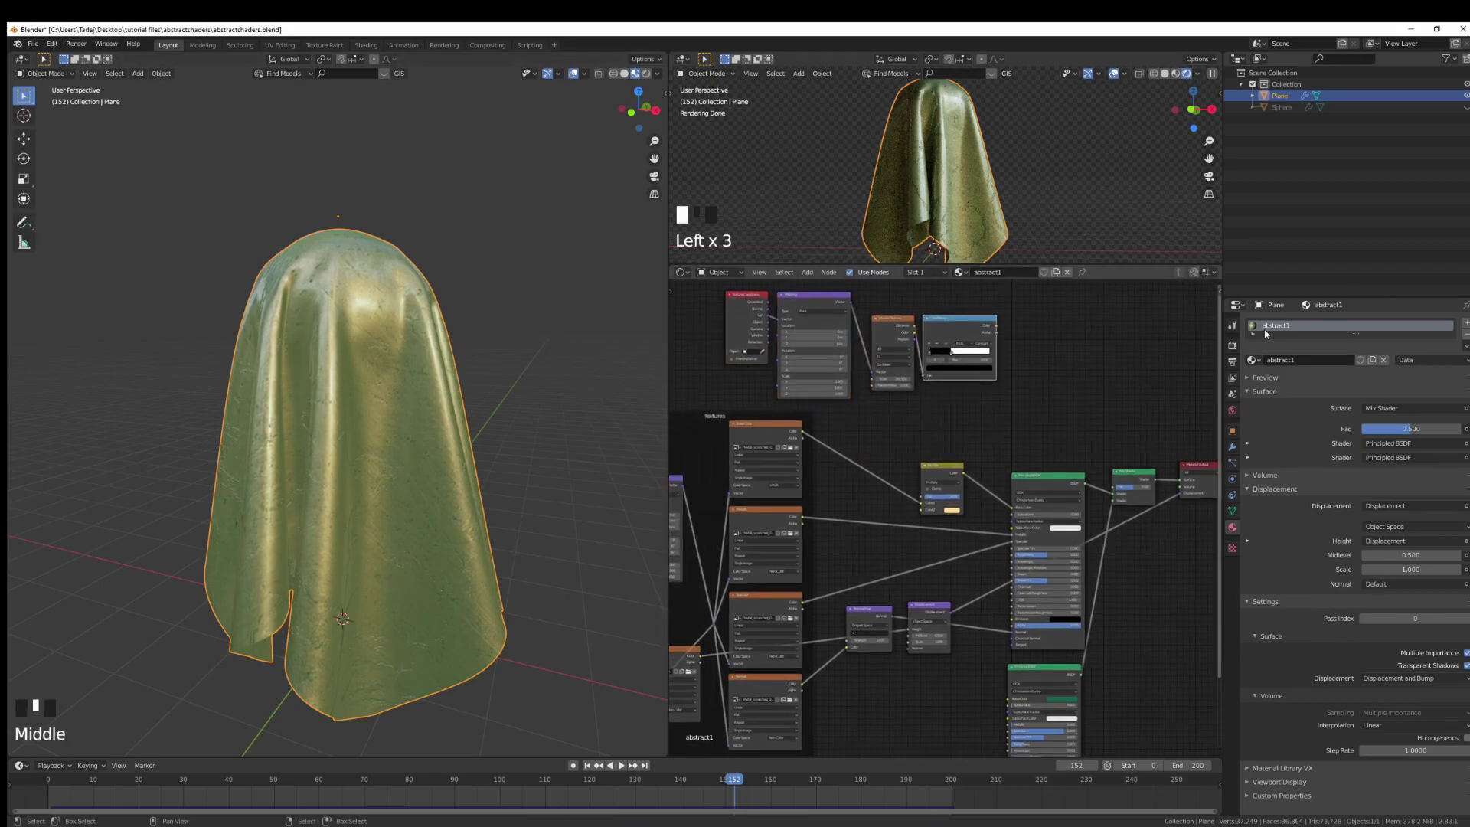
middle_click_drag(1031, 387, 1033, 341)
scroll(1041, 318, "down", 3)
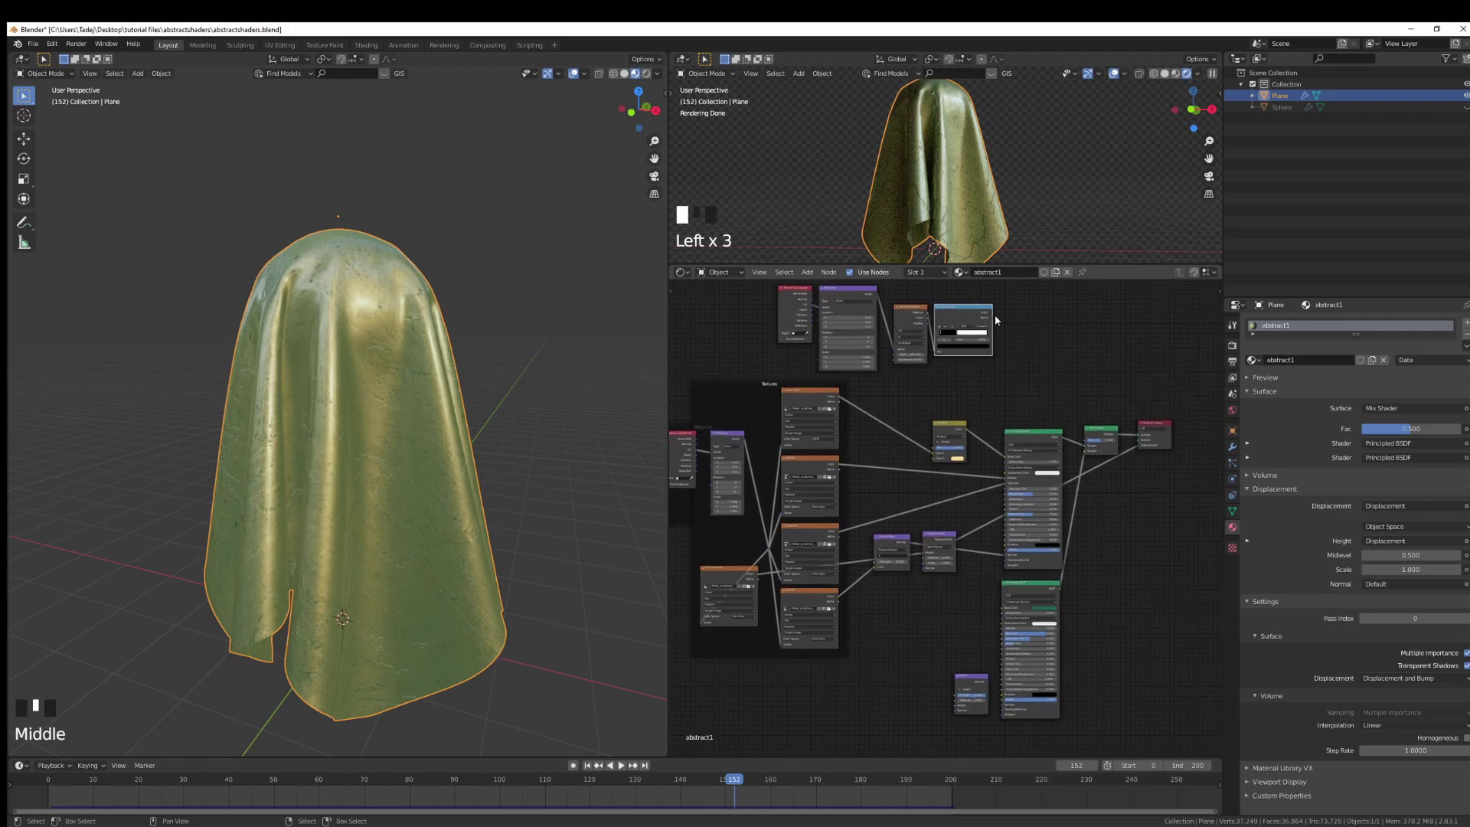
Step: Link ColorRamp Color to Bump Height and Bump Normal to the Principled BSDF Normal
left_click_drag(993, 330, 960, 712)
middle_click_drag(960, 712, 966, 689)
scroll(980, 513, "up", 5)
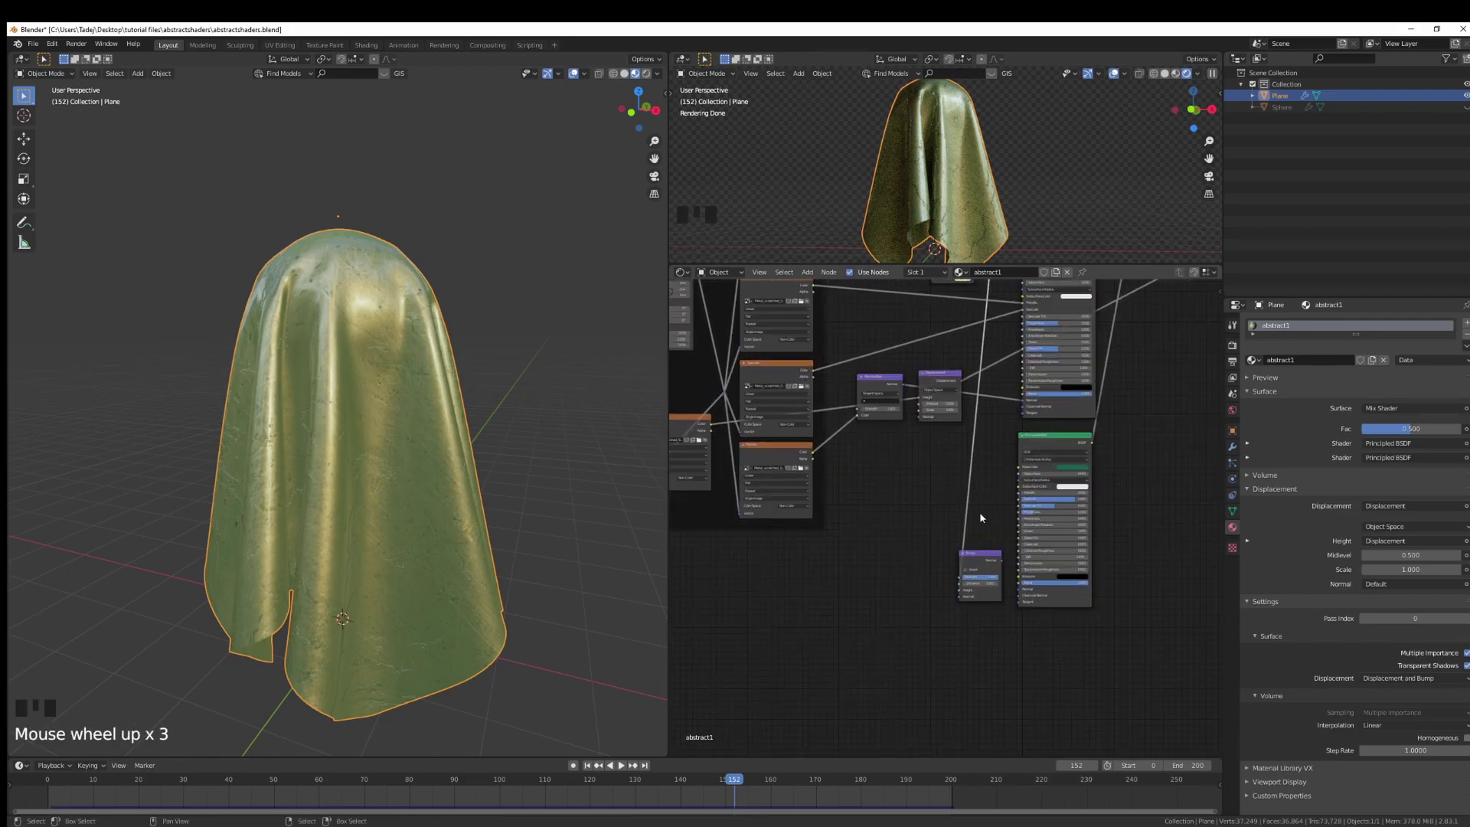
left_click_drag(1011, 568, 1033, 602)
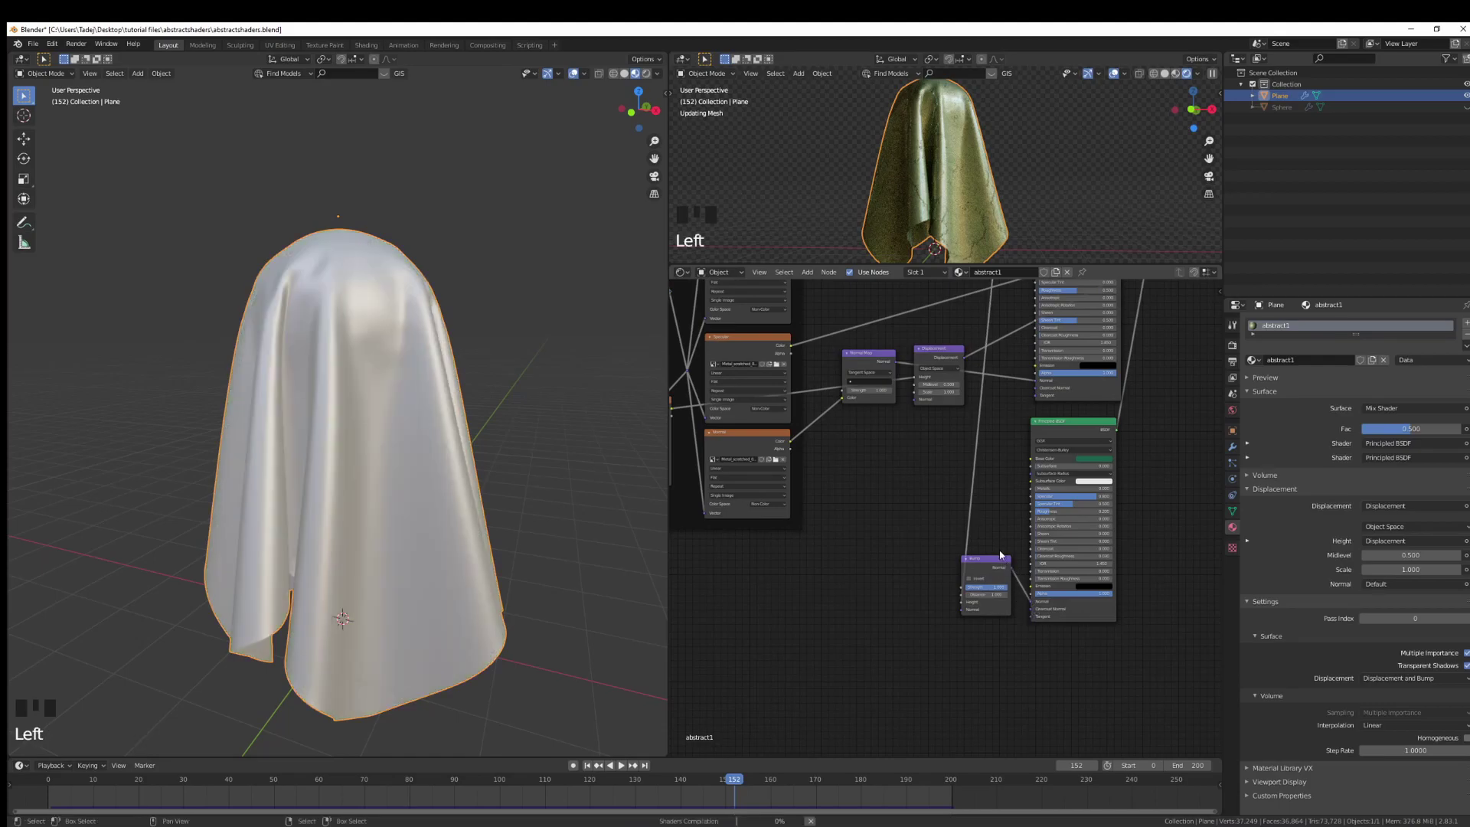
Step: Lower the Bump Strength to 0.633
scroll(957, 549, "up", 6)
scroll(475, 528, "up", 10)
mouse_move(475, 528)
middle_mouse_down("shift")
mouse_move(475, 490)
mouse_move(479, 517)
middle_mouse_up("shift")
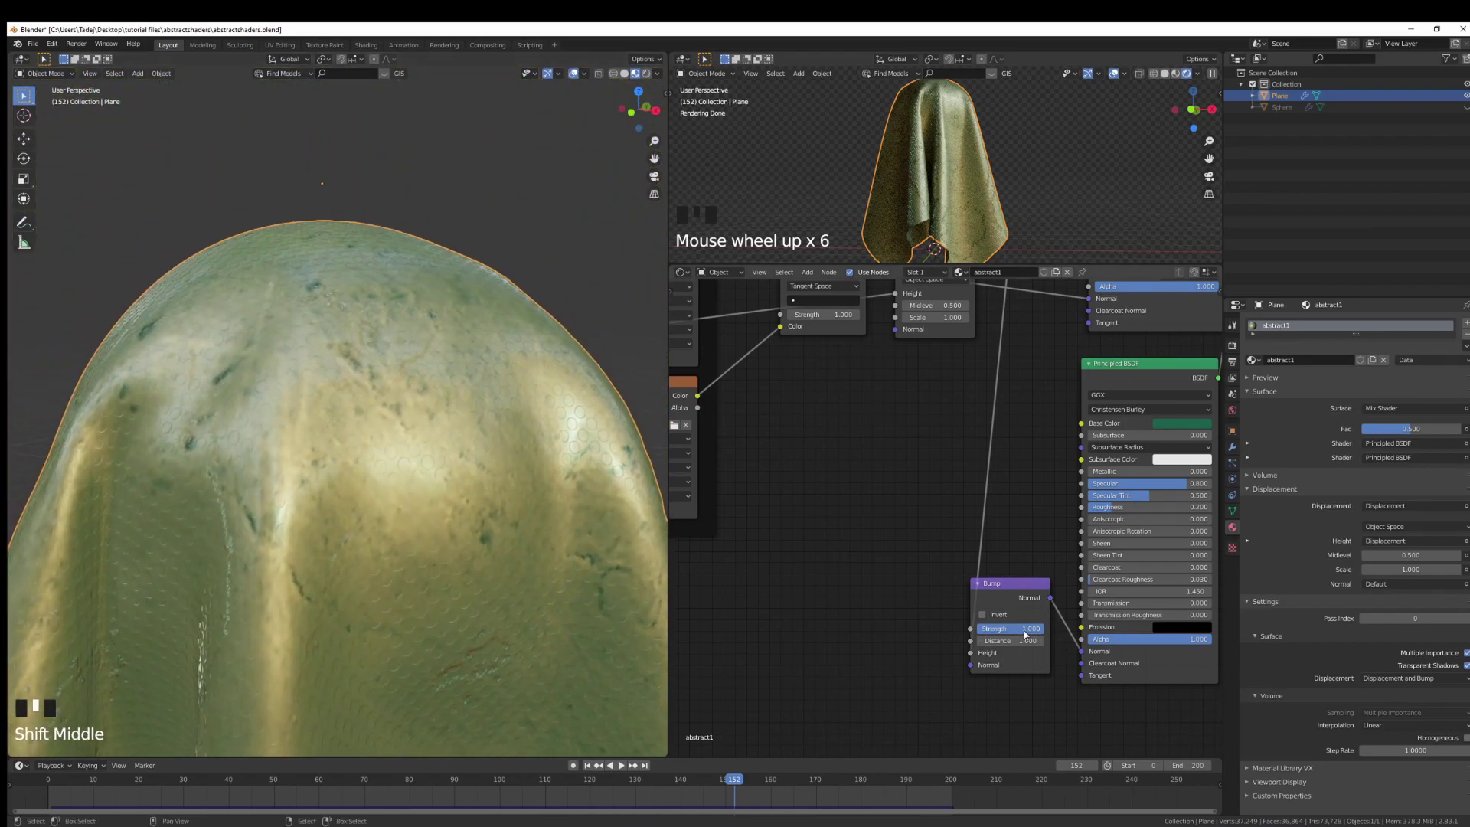
left_click_drag(1025, 634, 973, 634)
Step: Invert the Bump and connect the ColorRamp Color to the Mix Shader Fac
left_click(983, 615)
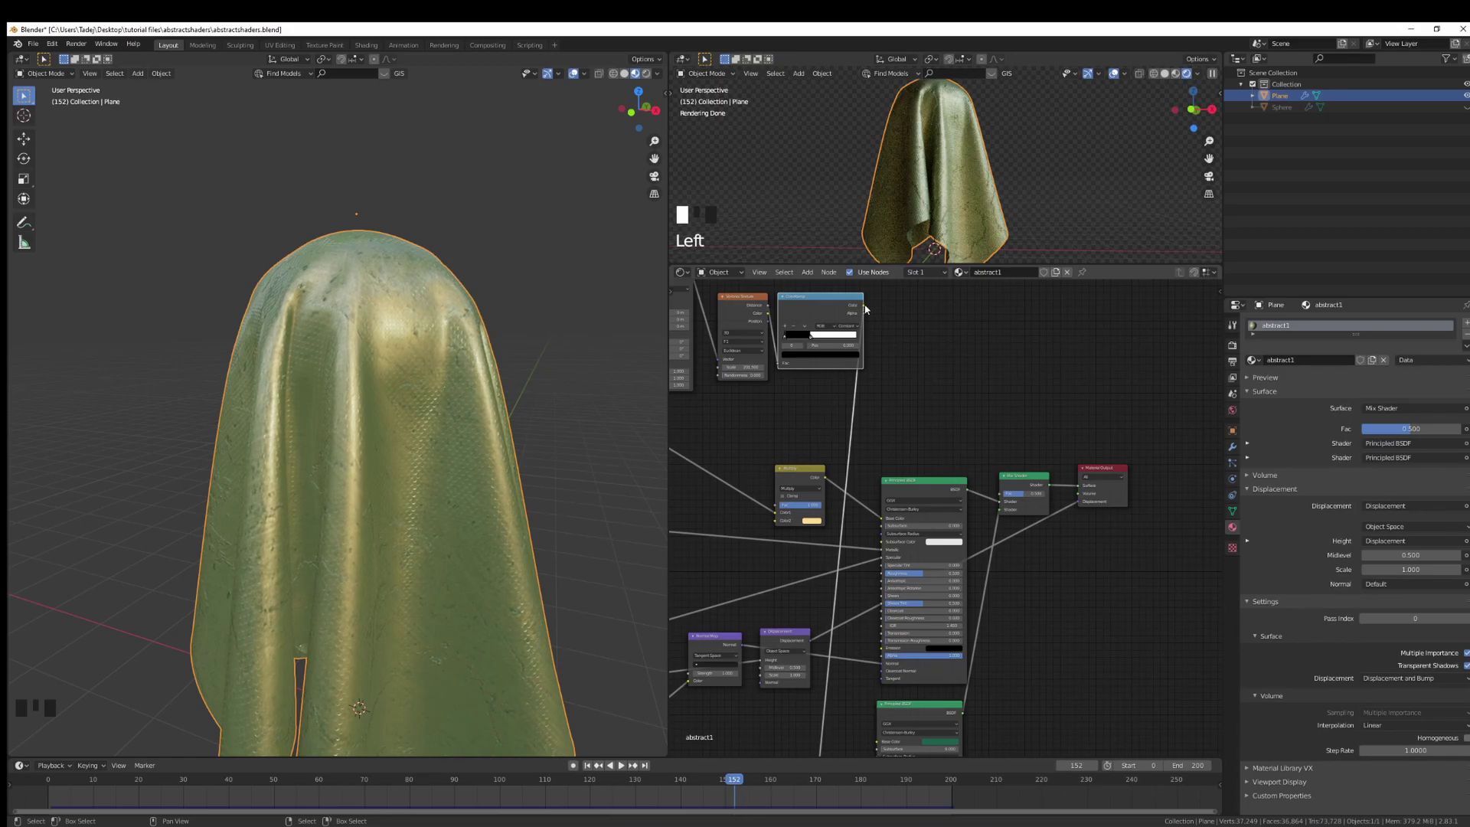
left_click_drag(864, 307, 925, 412)
left_click_drag(1005, 499, 1005, 500)
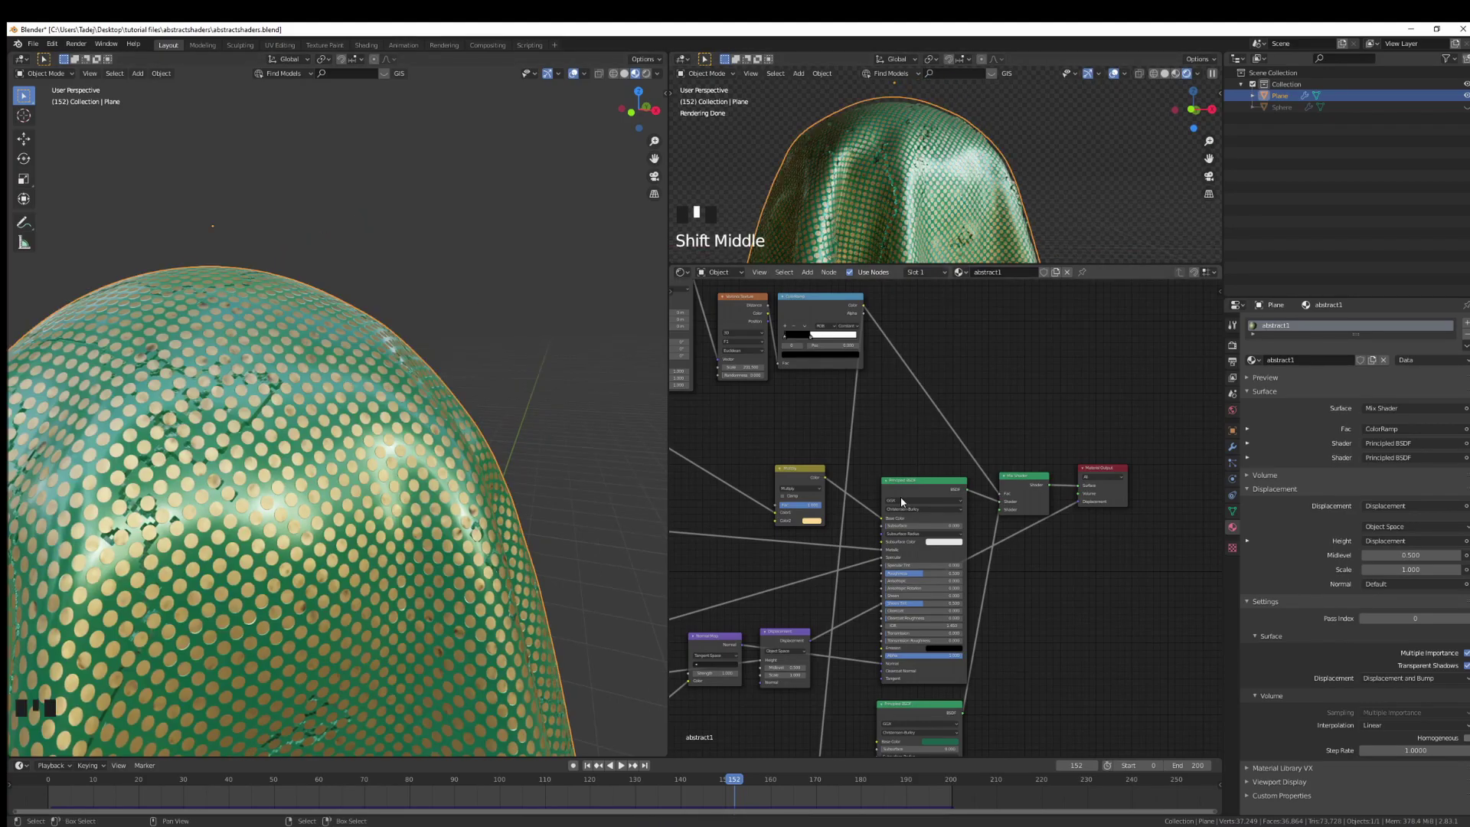
Step: Slide a ColorRamp stop left for smaller dots and set interpolation to B-Spline
middle_click_drag(902, 502, 859, 359)
left_click_drag(840, 339, 830, 342)
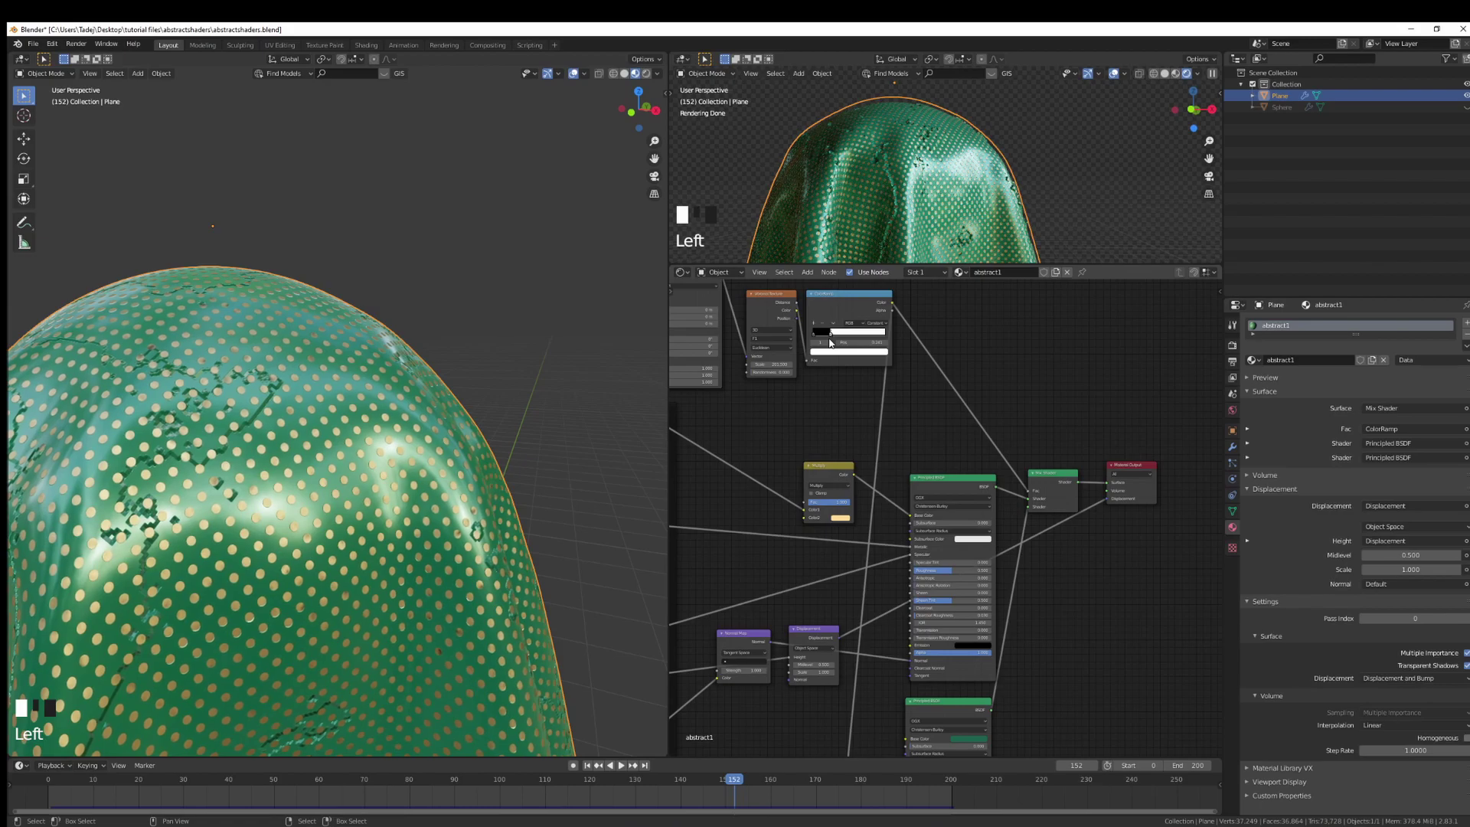
middle_click_drag(831, 342, 849, 366)
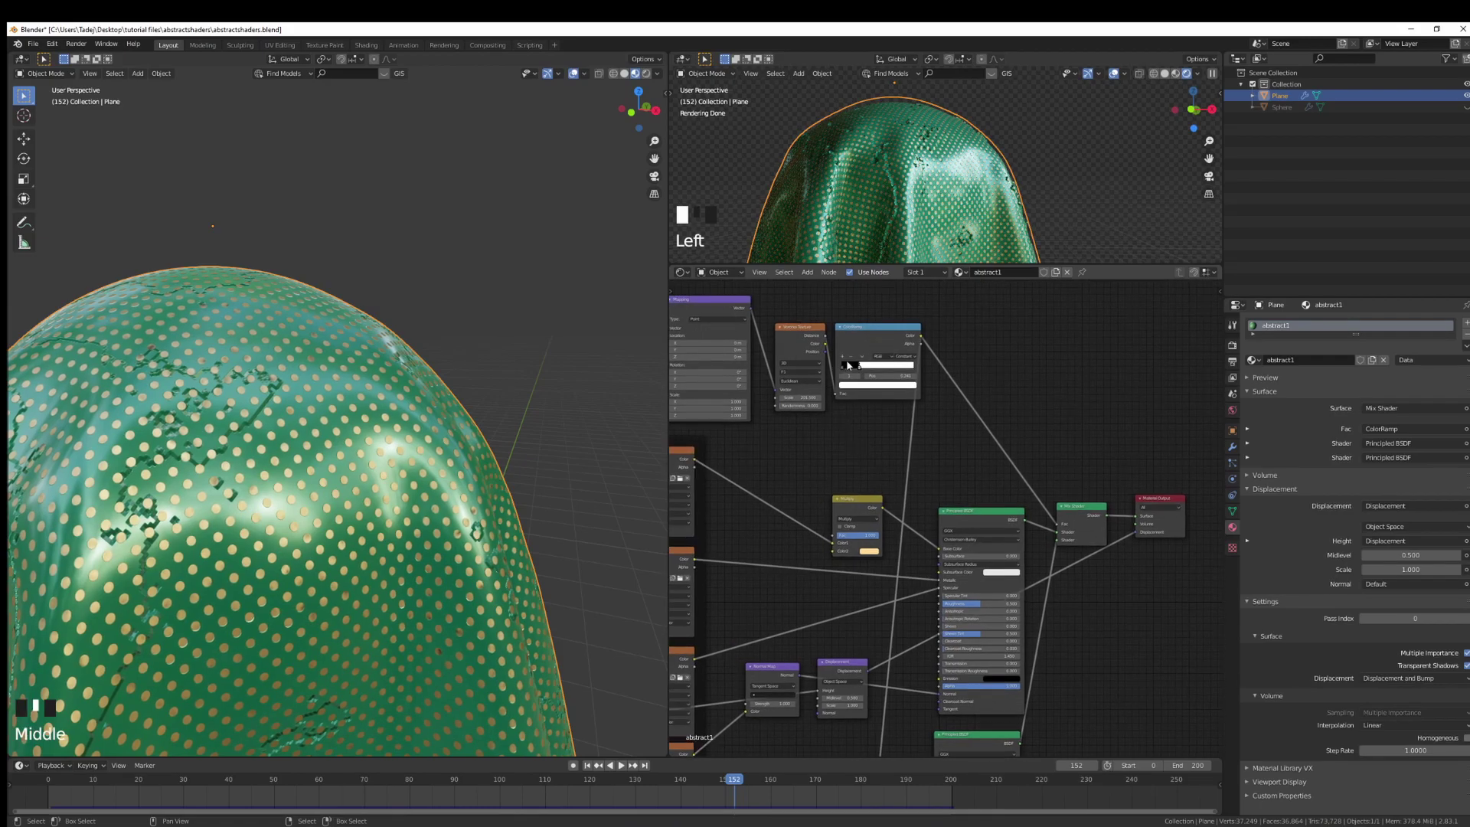
left_click(907, 359)
left_click(913, 389)
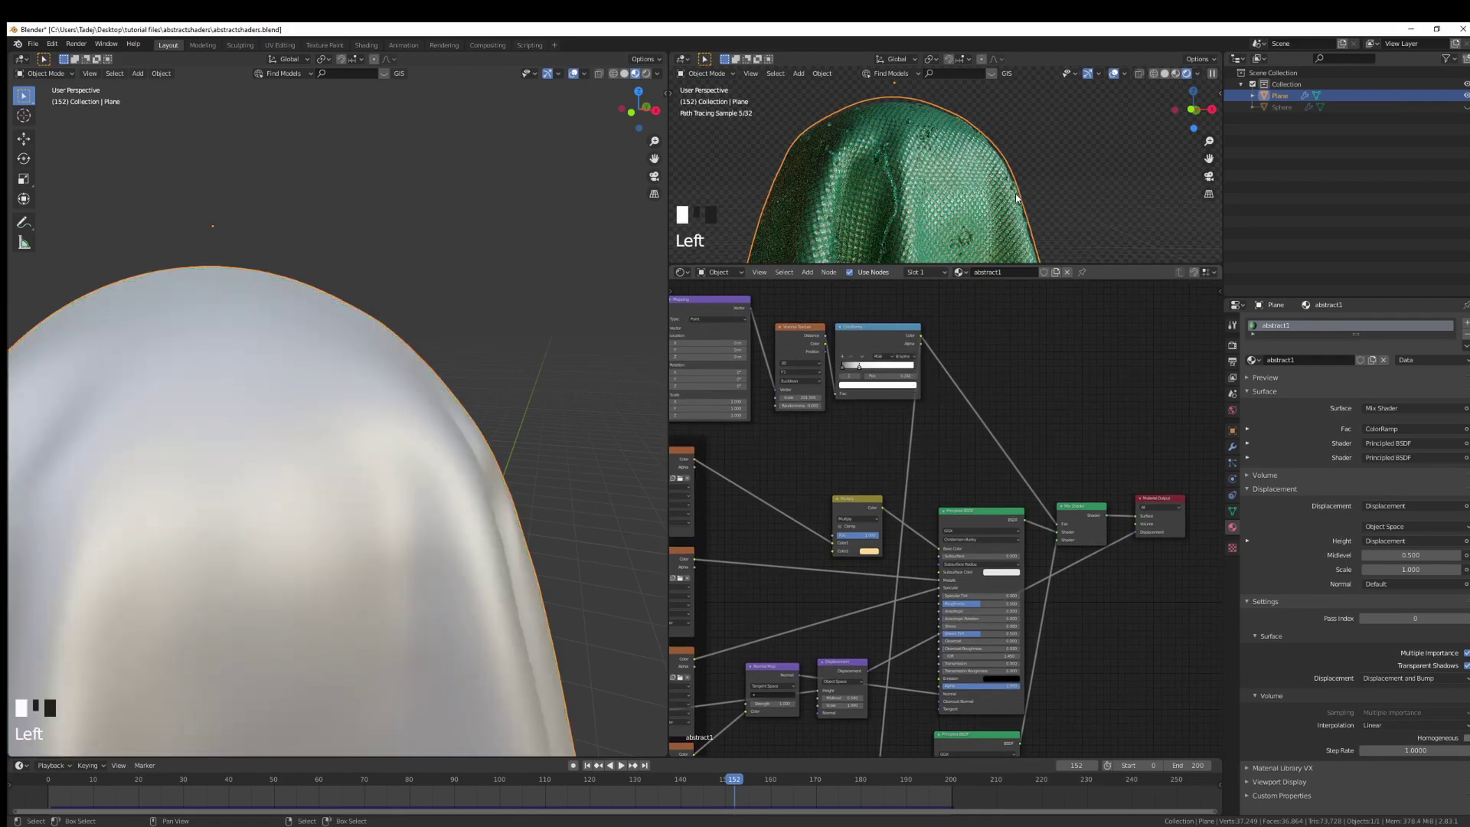
Step: Lower Bump Strength to about 0.067 and set Normal Map Strength and Displacement Scale to zero
middle_click_drag(913, 692, 1002, 490)
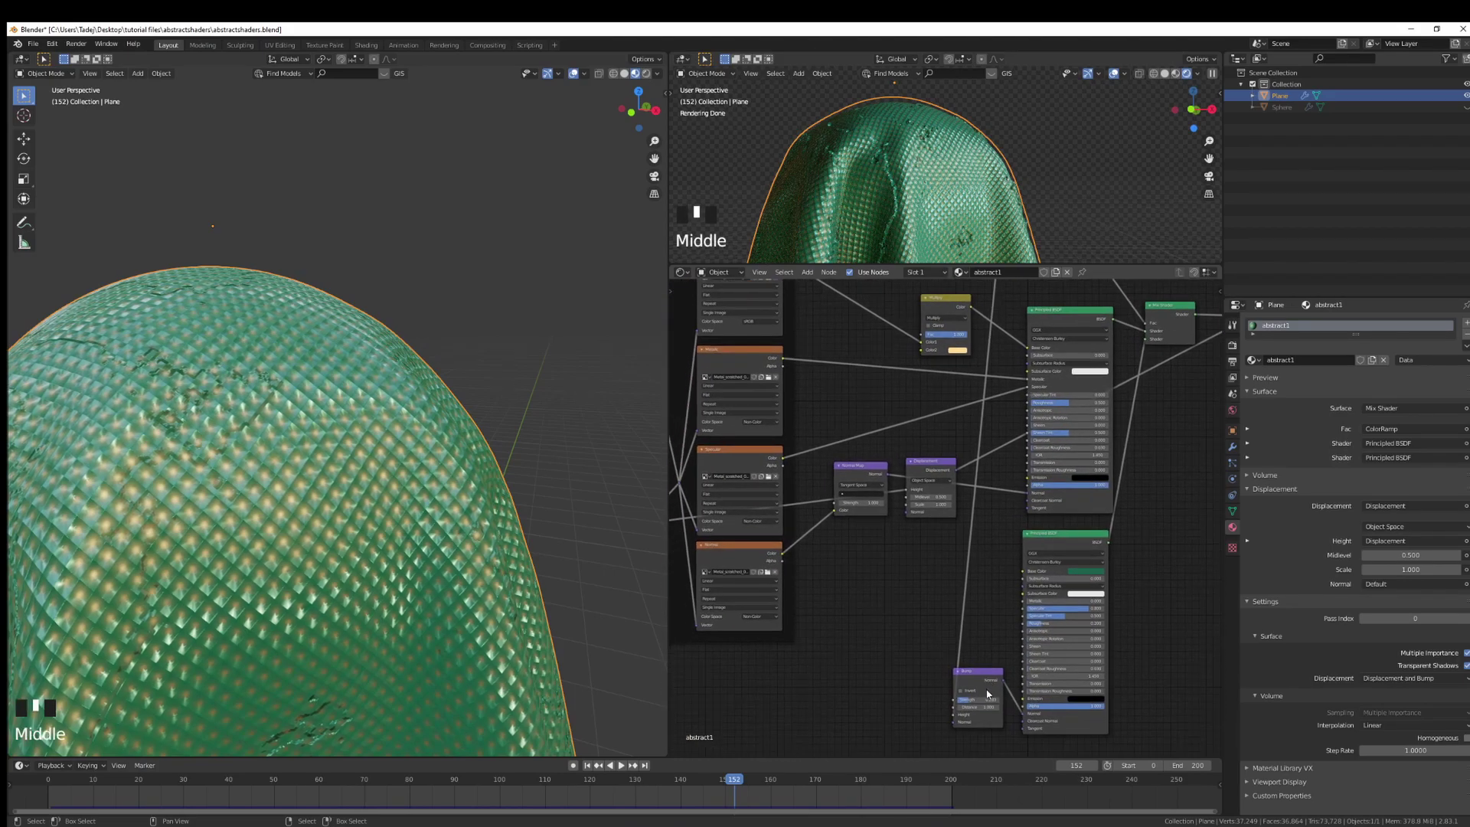
left_click_drag(969, 700, 960, 700)
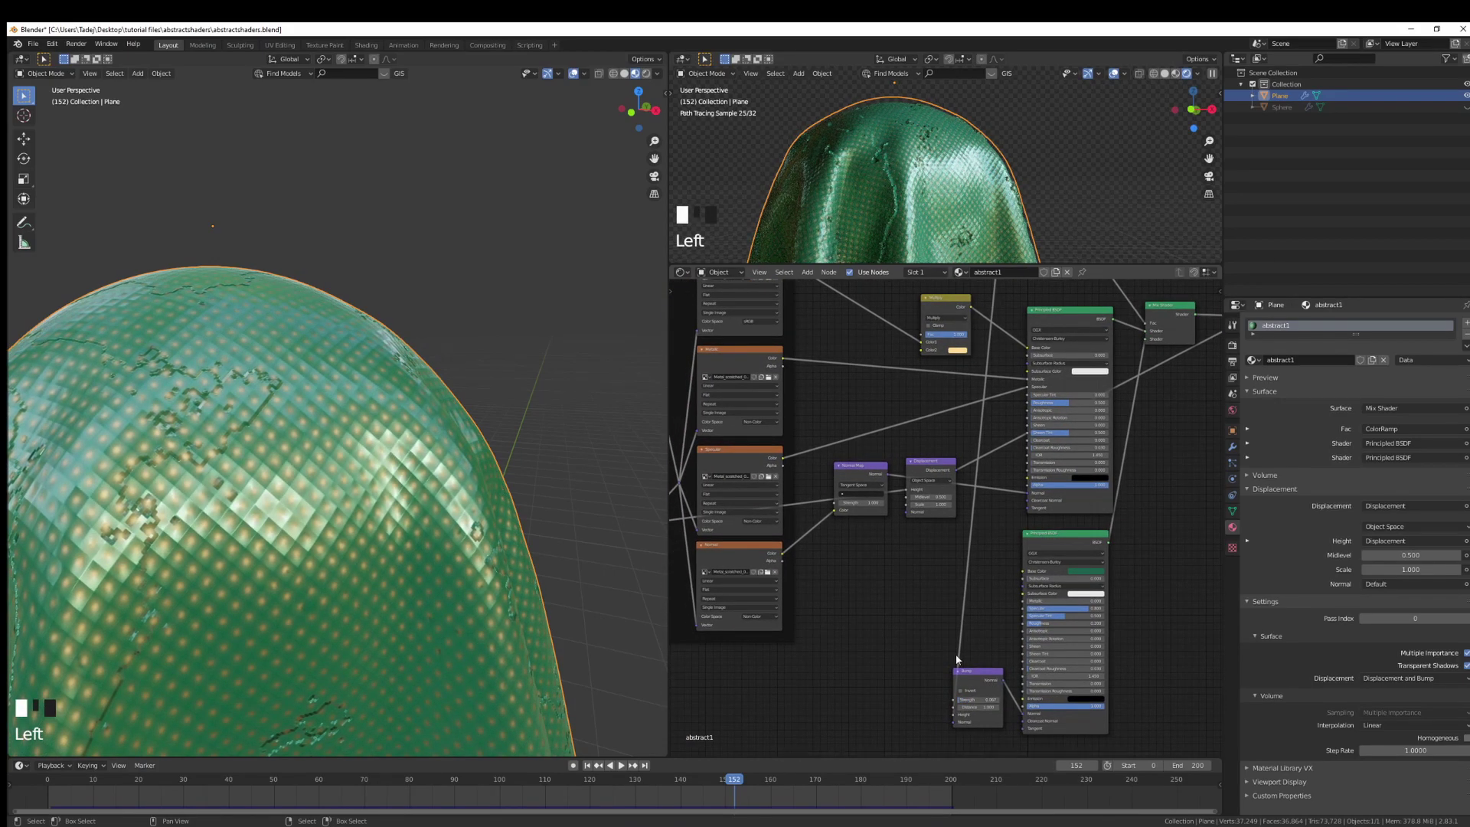
scroll(1000, 146, "up", 3)
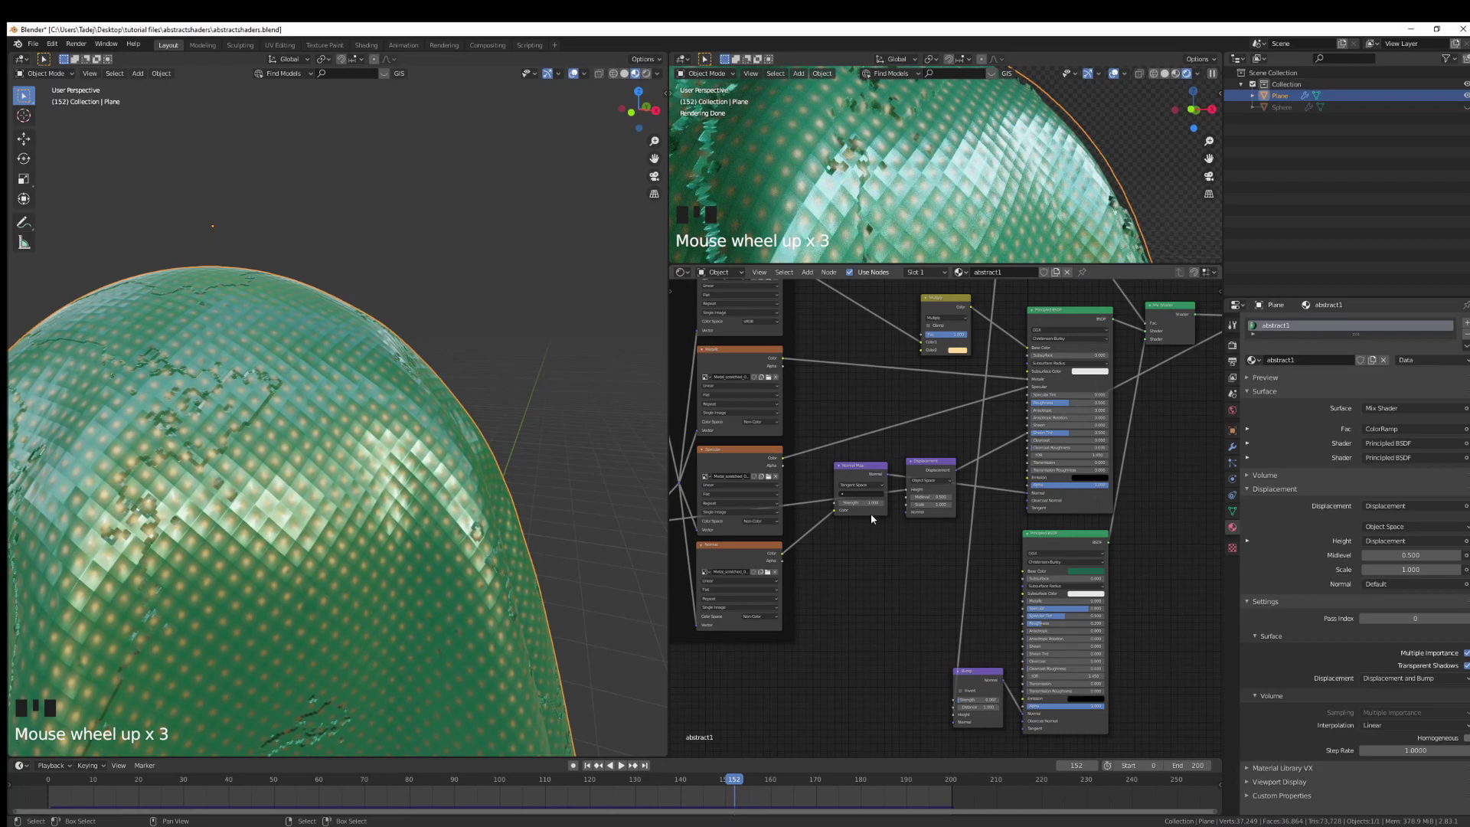
left_click_drag(864, 503, 825, 503)
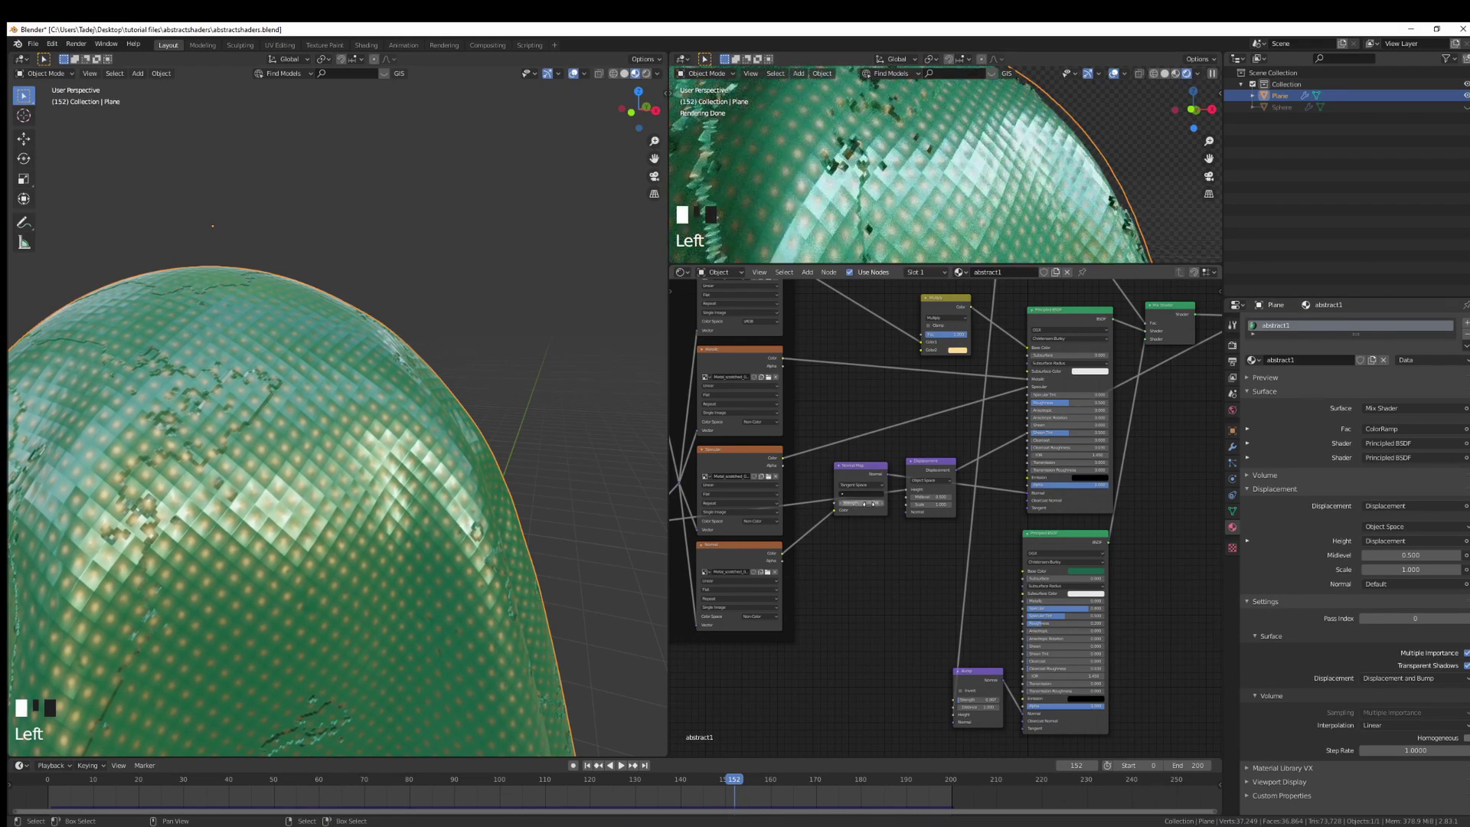
left_click_drag(930, 505, 892, 505)
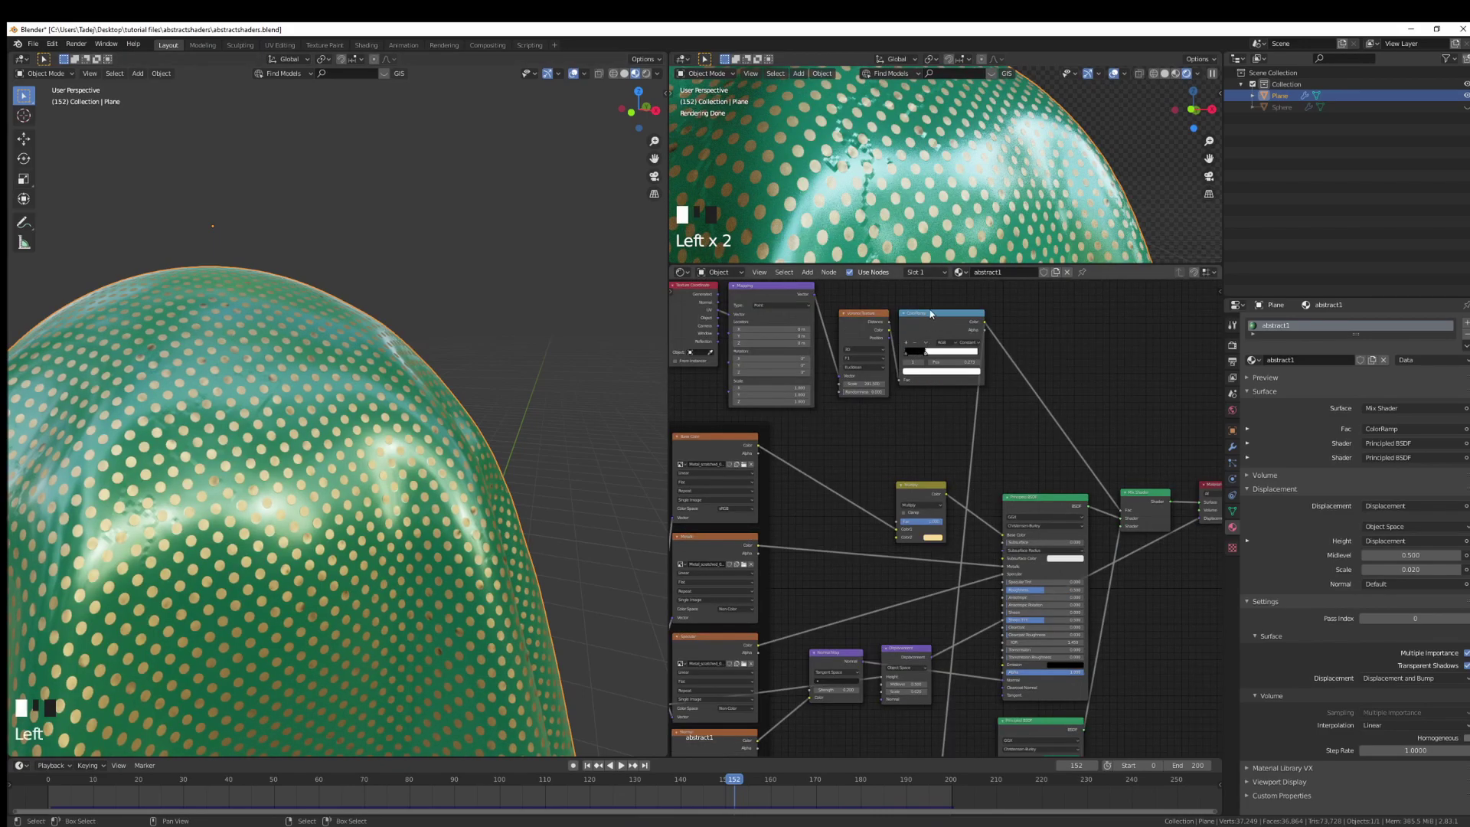
Step: Move the ColorRamp black stop to 0.141 and raise the Voronoi Scale from 201.5 to about 300
scroll(879, 173, "down", 5)
middle_click_drag(881, 173, 925, 265, "shift")
scroll(963, 162, "down", 3)
scroll(1011, 210, "up", 1)
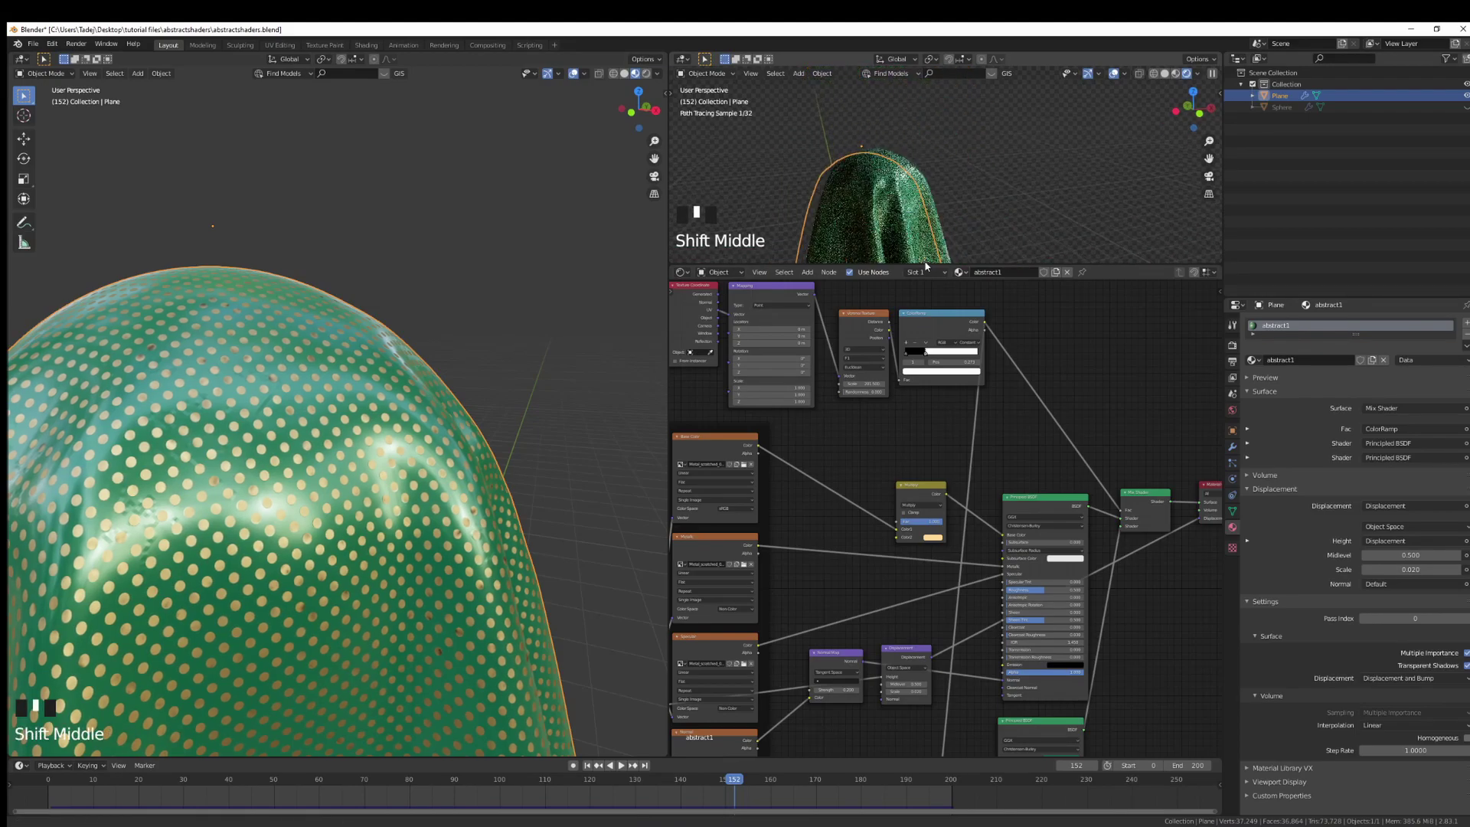
scroll(925, 260, "up", 3)
left_click_drag(924, 352, 857, 381)
scroll(919, 170, "up", 1)
mouse_move(859, 387)
left_mouse_down()
mouse_move(897, 387)
mouse_move(873, 387)
left_mouse_up()
scroll(842, 164, "down", 4)
scroll(402, 425, "down", 7)
middle_click_drag(402, 425, 408, 228, "shift")
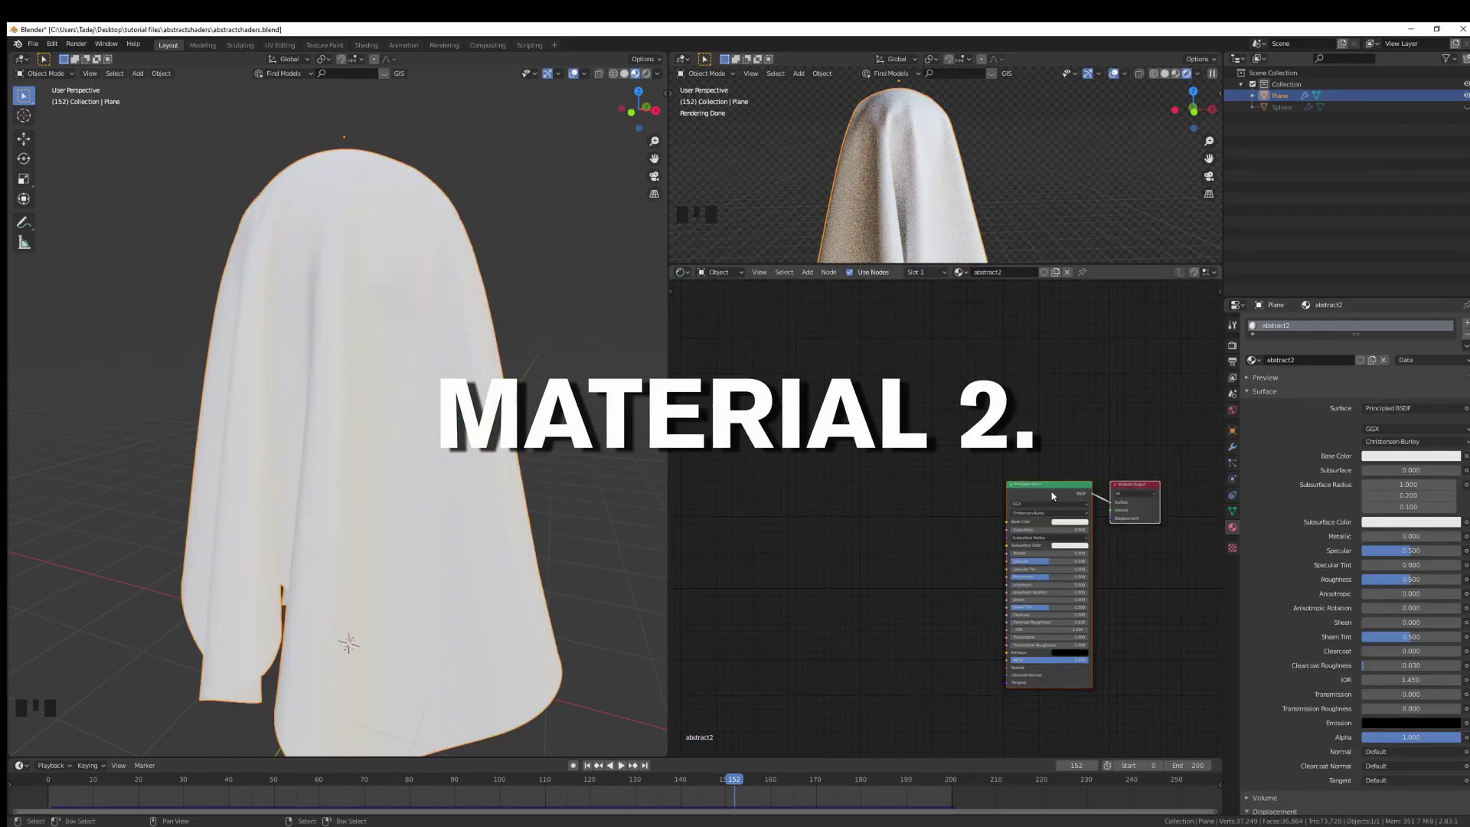
Step: Add Texture Coordinate, Mapping and Image Texture nodes to the Principled BSDF with Ctrl+T and move them up-left
middle_click_drag(788, 564, 770, 529)
left_click(808, 591)
left_click(1049, 447)
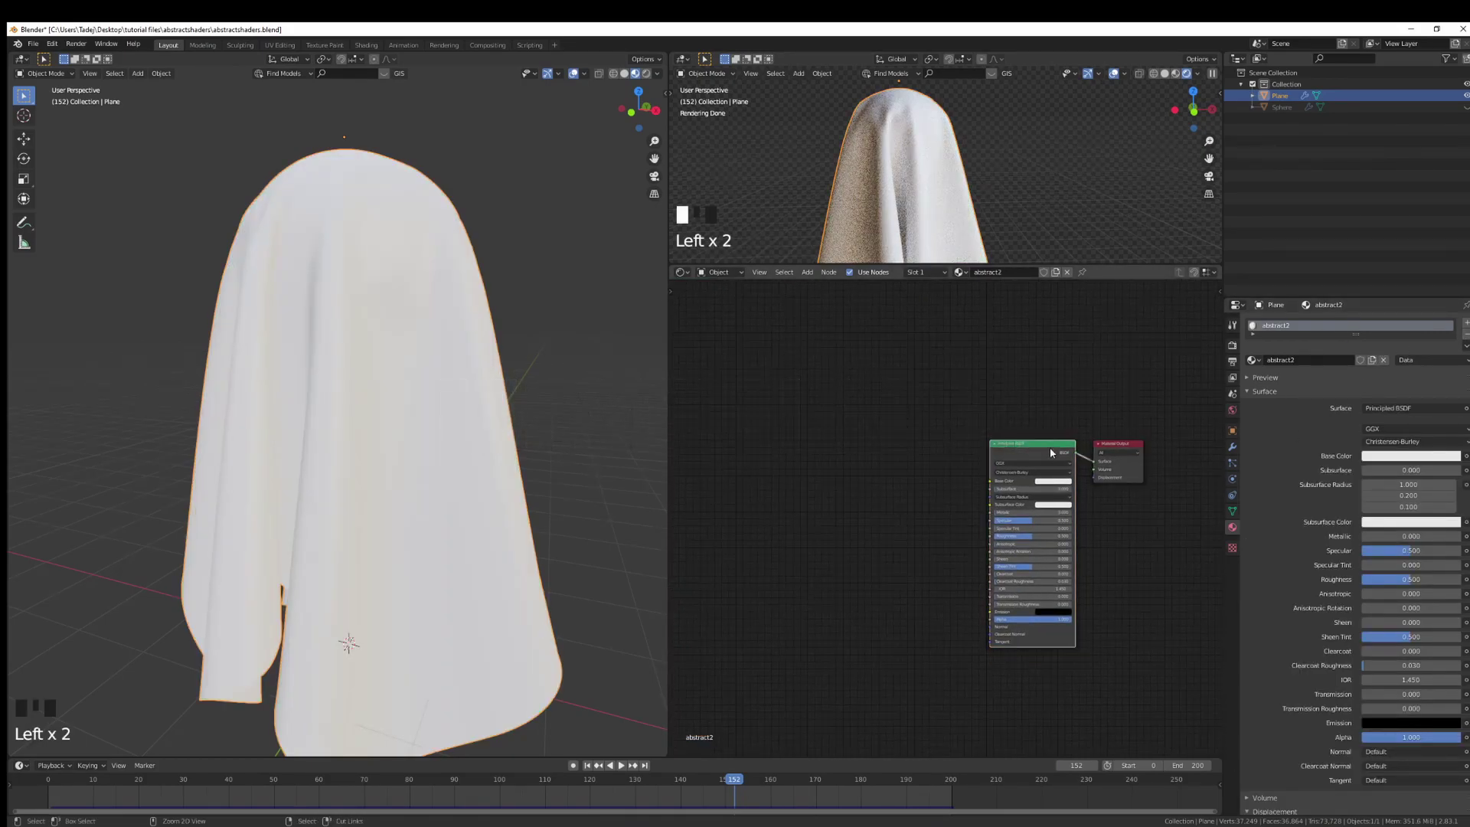
key("ctrl+t")
middle_click_drag(895, 489, 956, 465)
left_click_drag(928, 475, 896, 416)
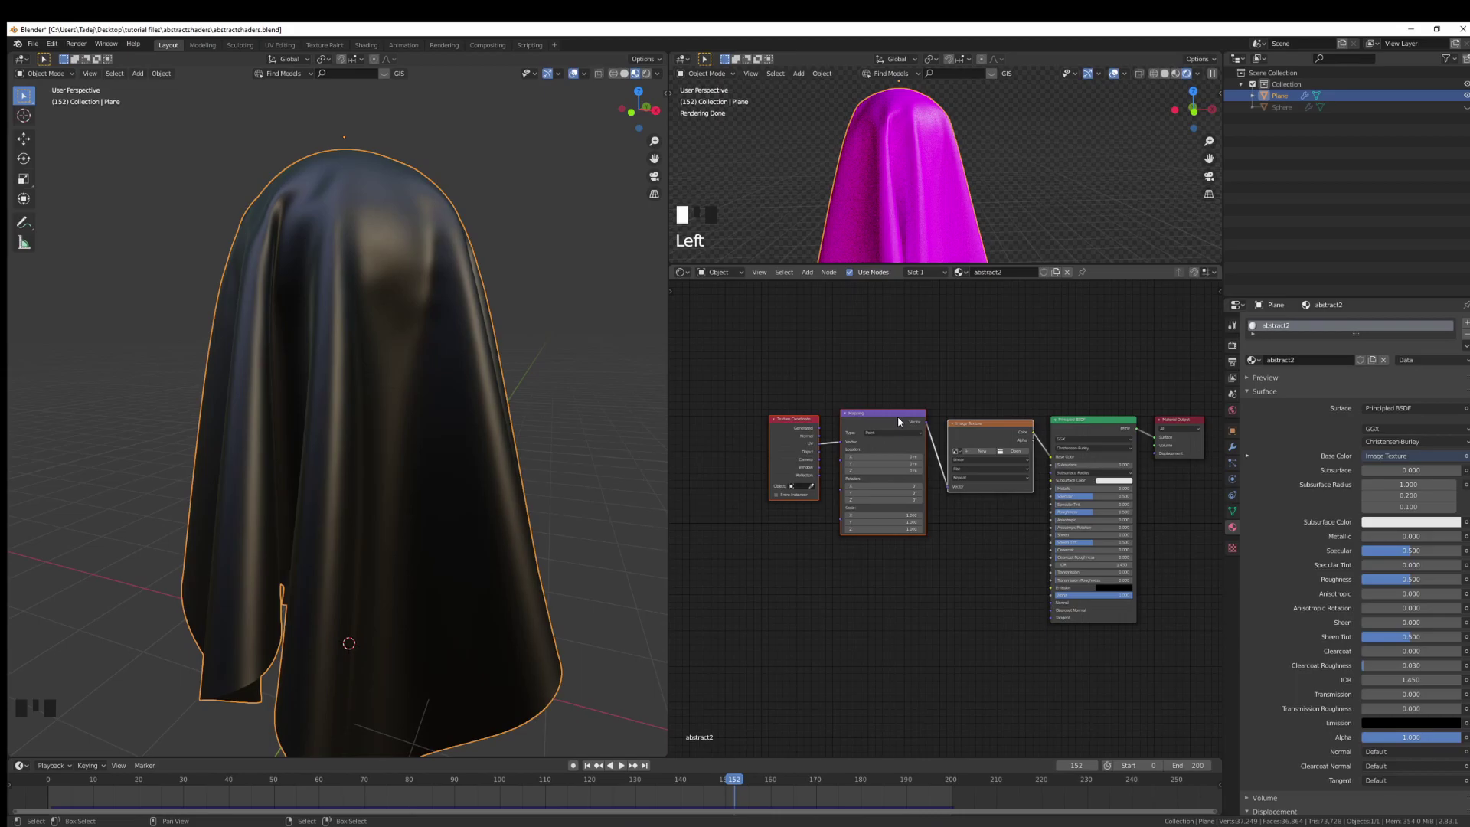
middle_click_drag(897, 416, 945, 396)
scroll(959, 392, "up", 2)
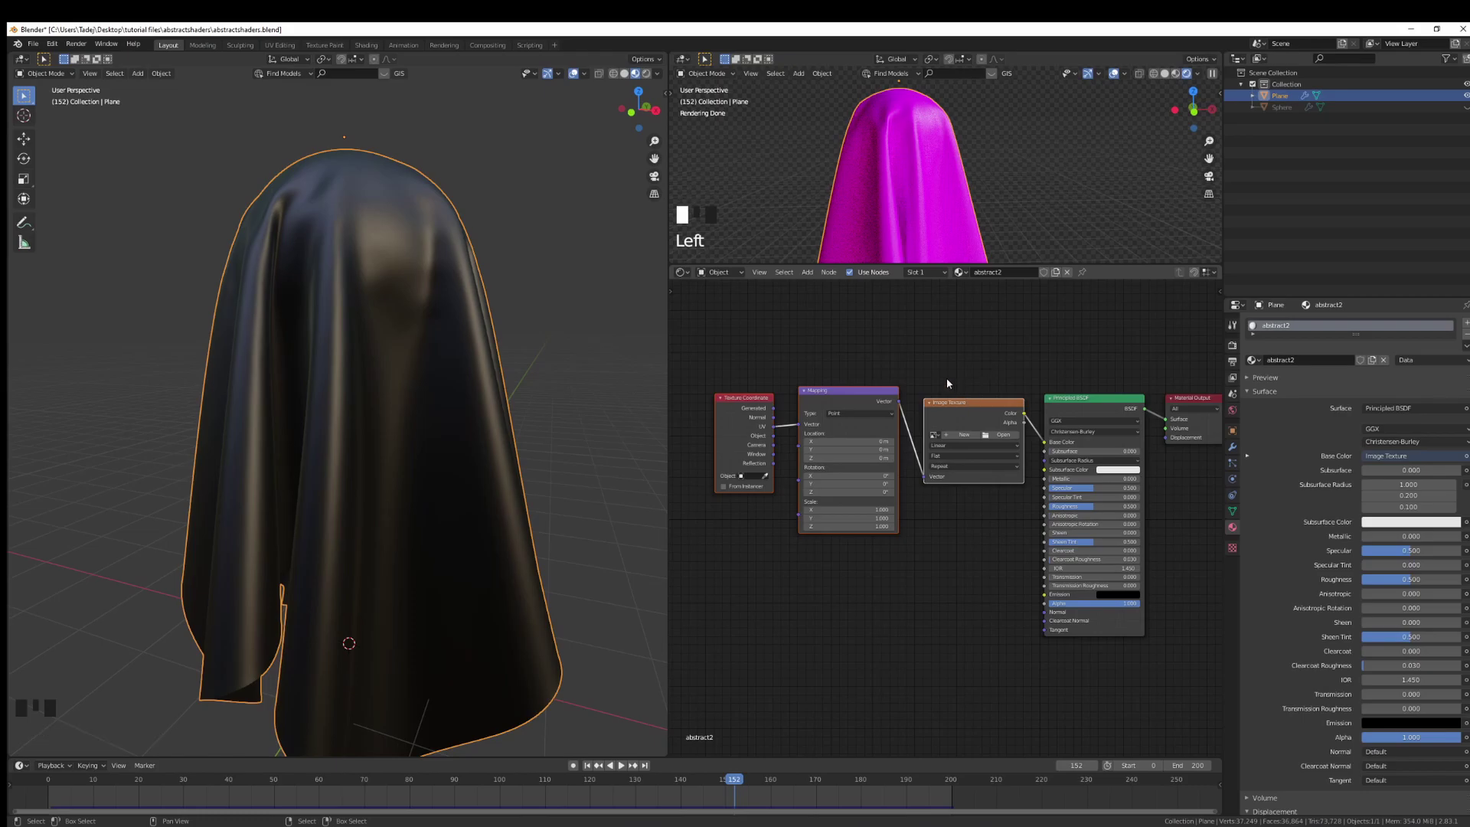
left_click_drag(839, 410, 811, 365)
Step: Delete the Image Texture and add ColorRamp and Voronoi Texture nodes
left_click(811, 365)
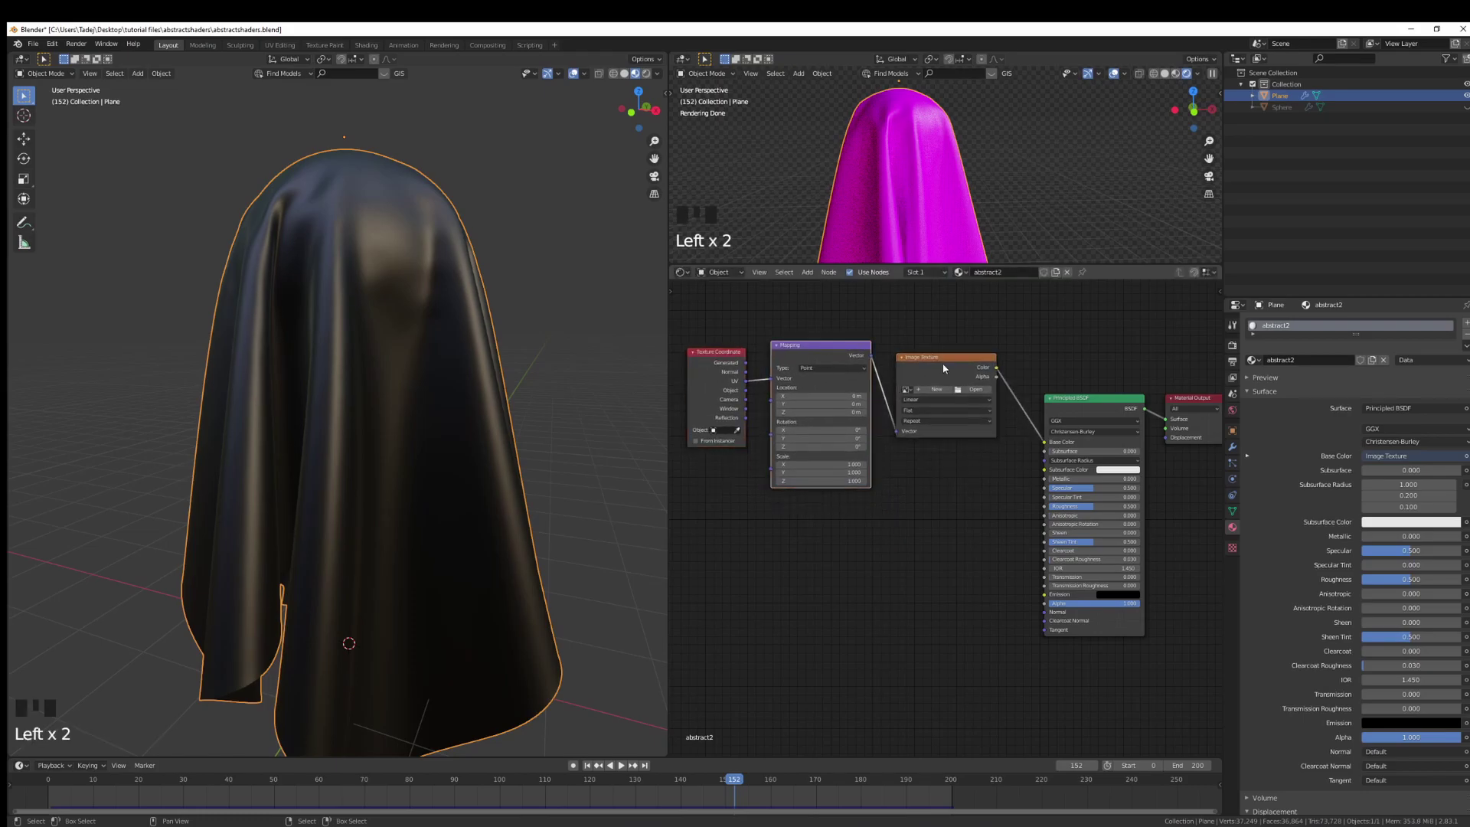
left_click(940, 366)
key("x")
key("shift+a")
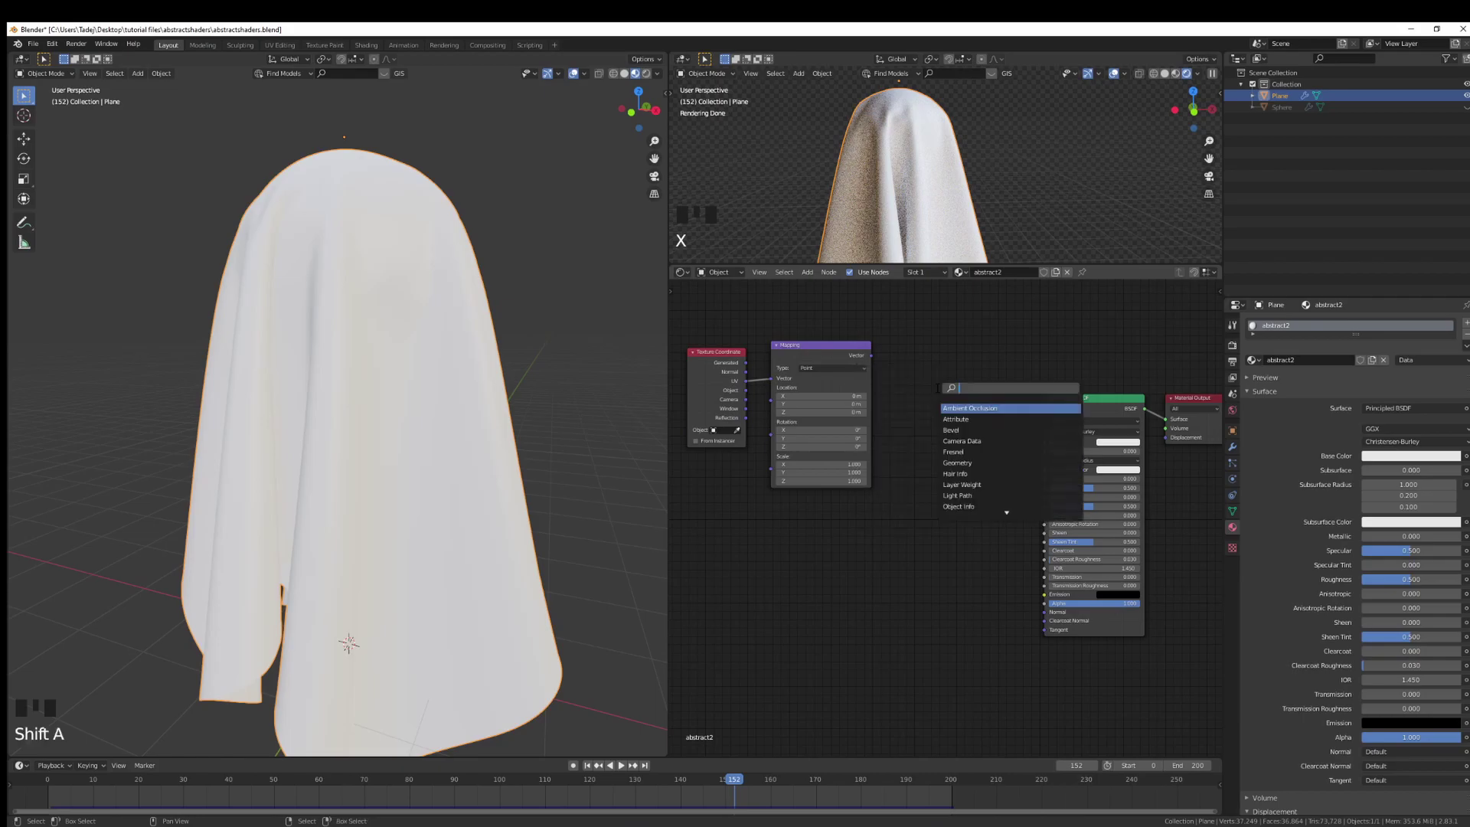
type("color ramp")
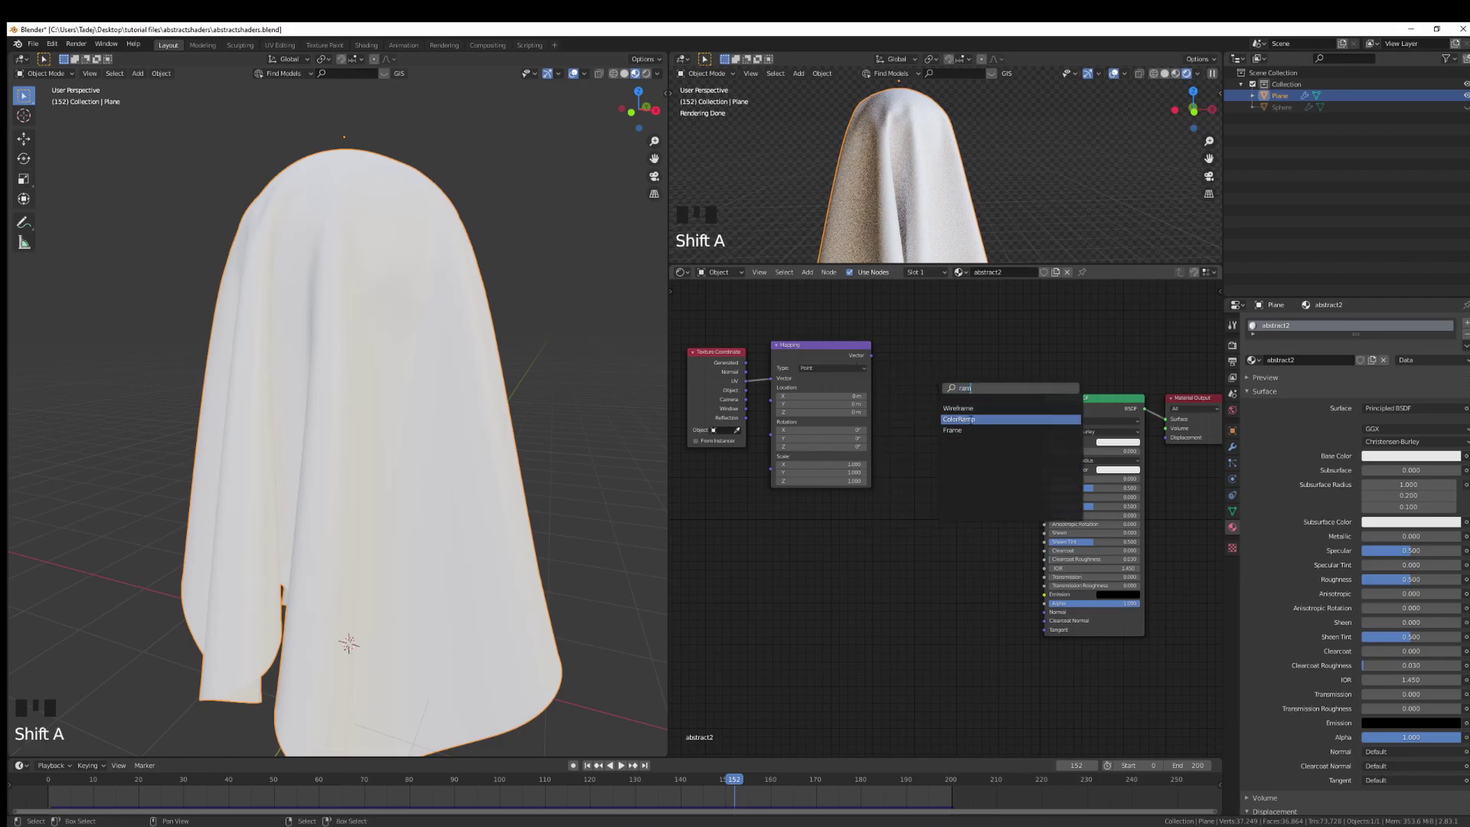
key("Return")
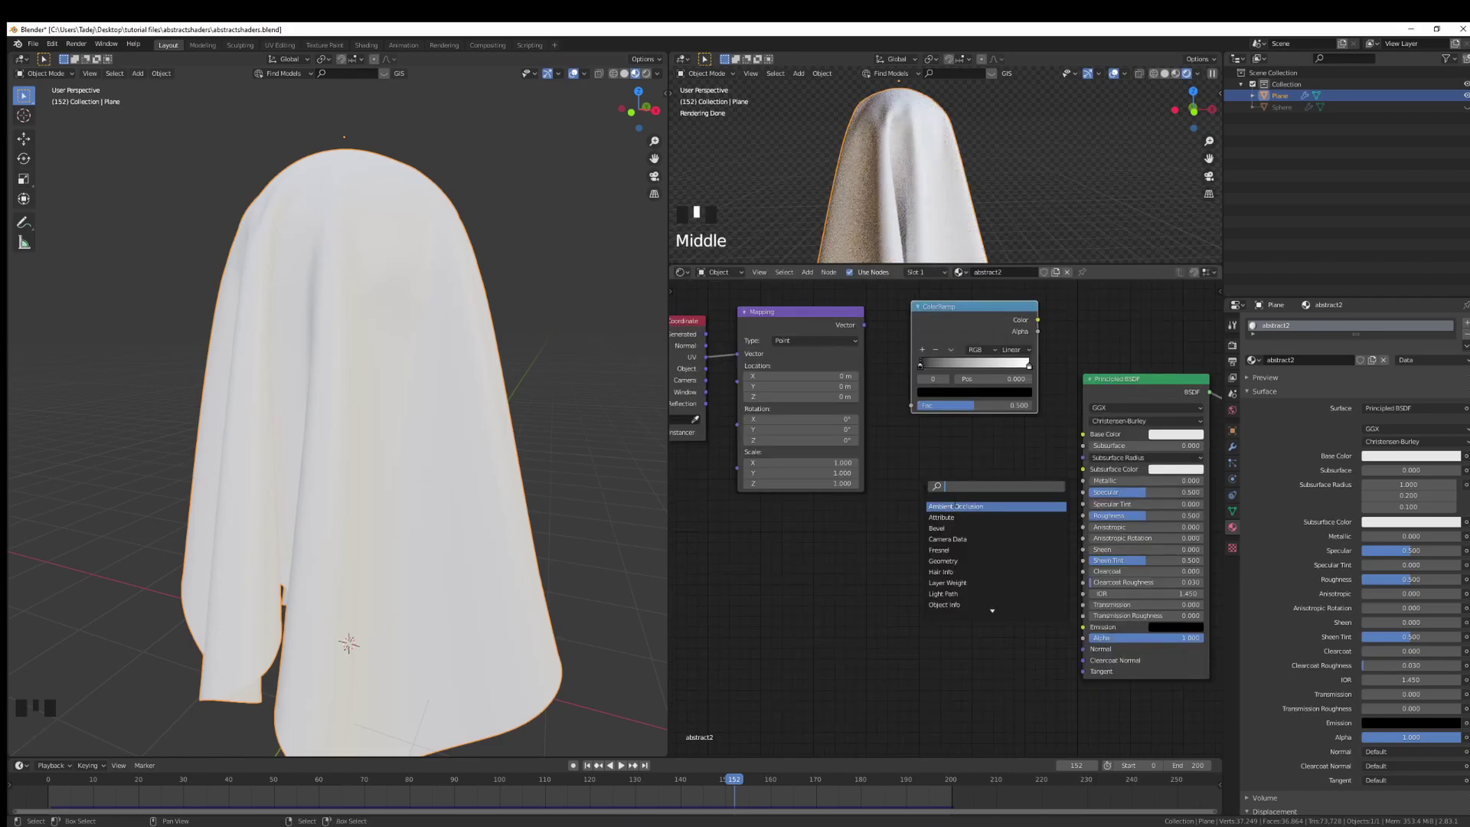
type("vo")
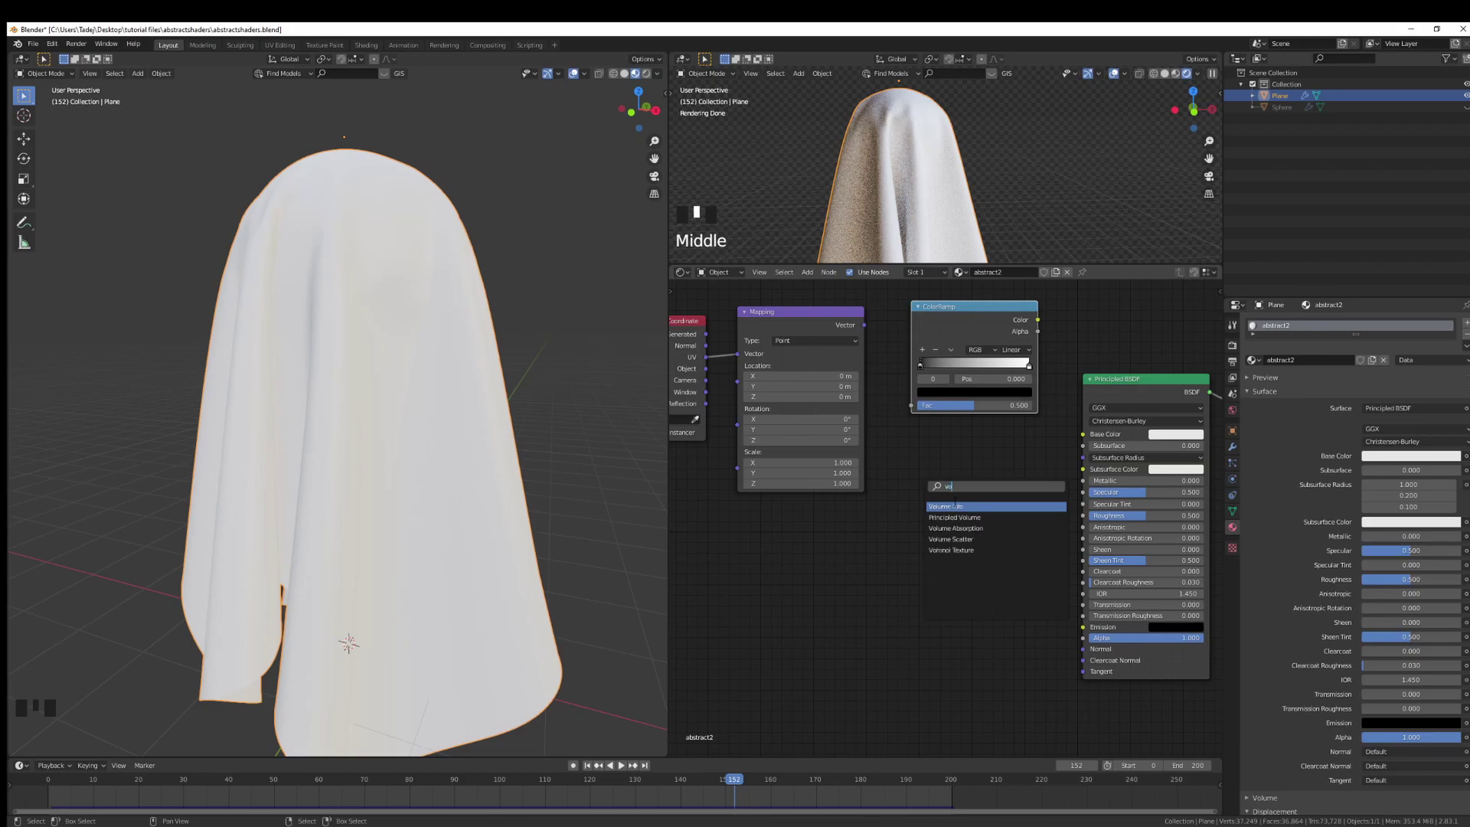
left_click(952, 550)
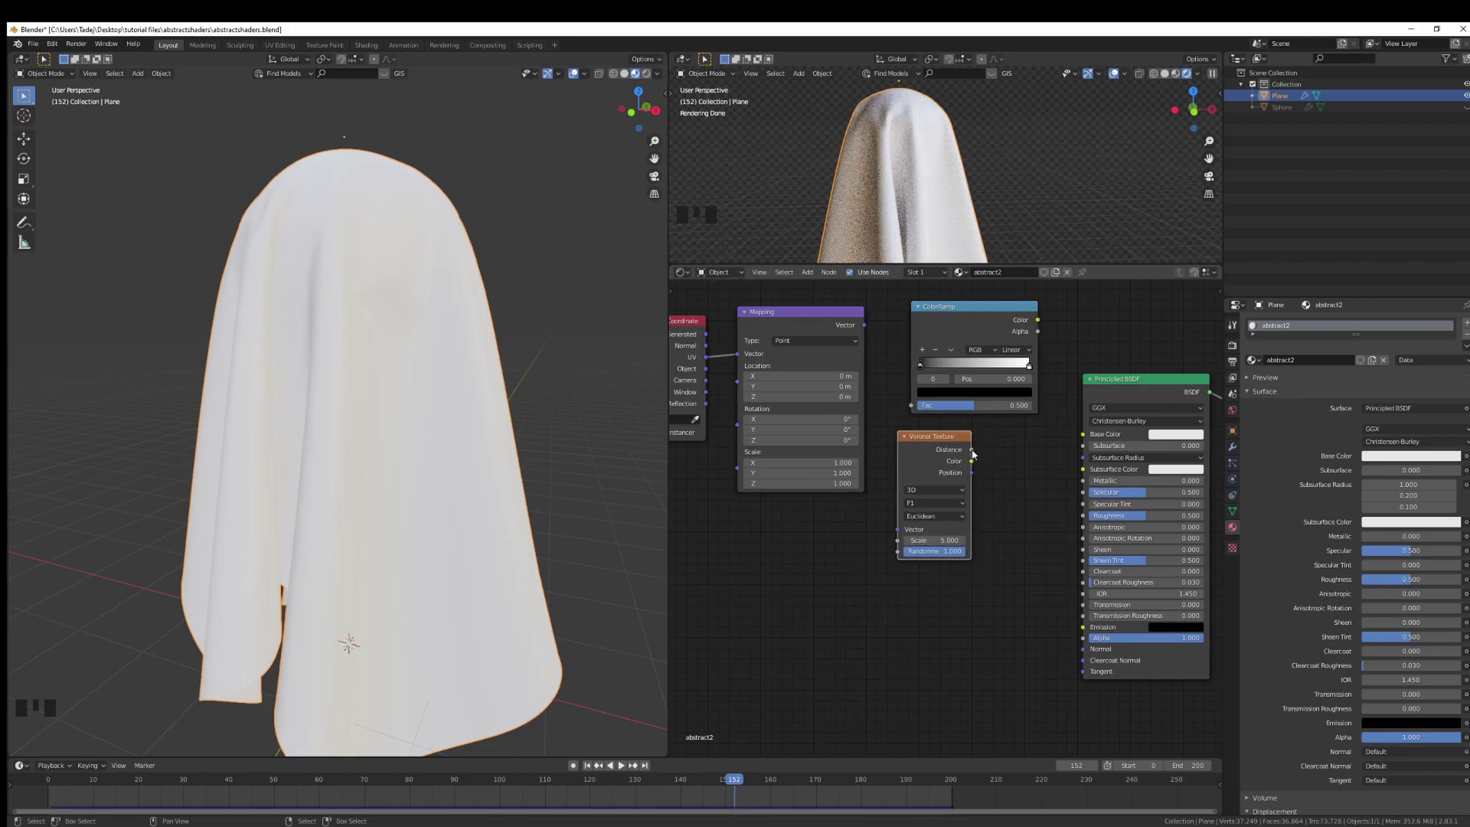
Step: Link the Voronoi output to the ColorRamp Fac and the ramp Color to Base Color
left_click_drag(971, 460, 912, 406)
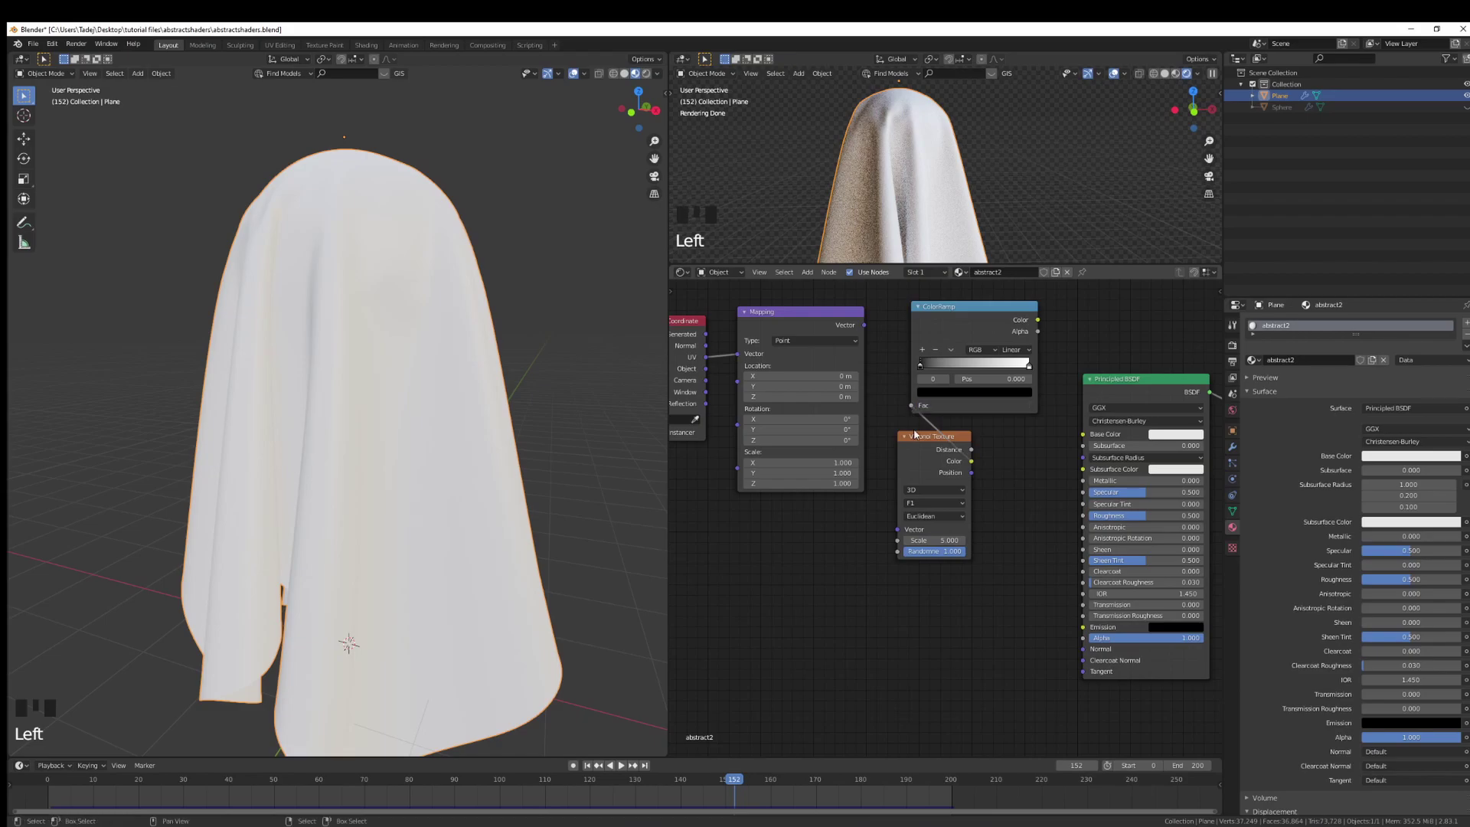
left_click(621, 77)
left_click_drag(1038, 319, 1083, 434)
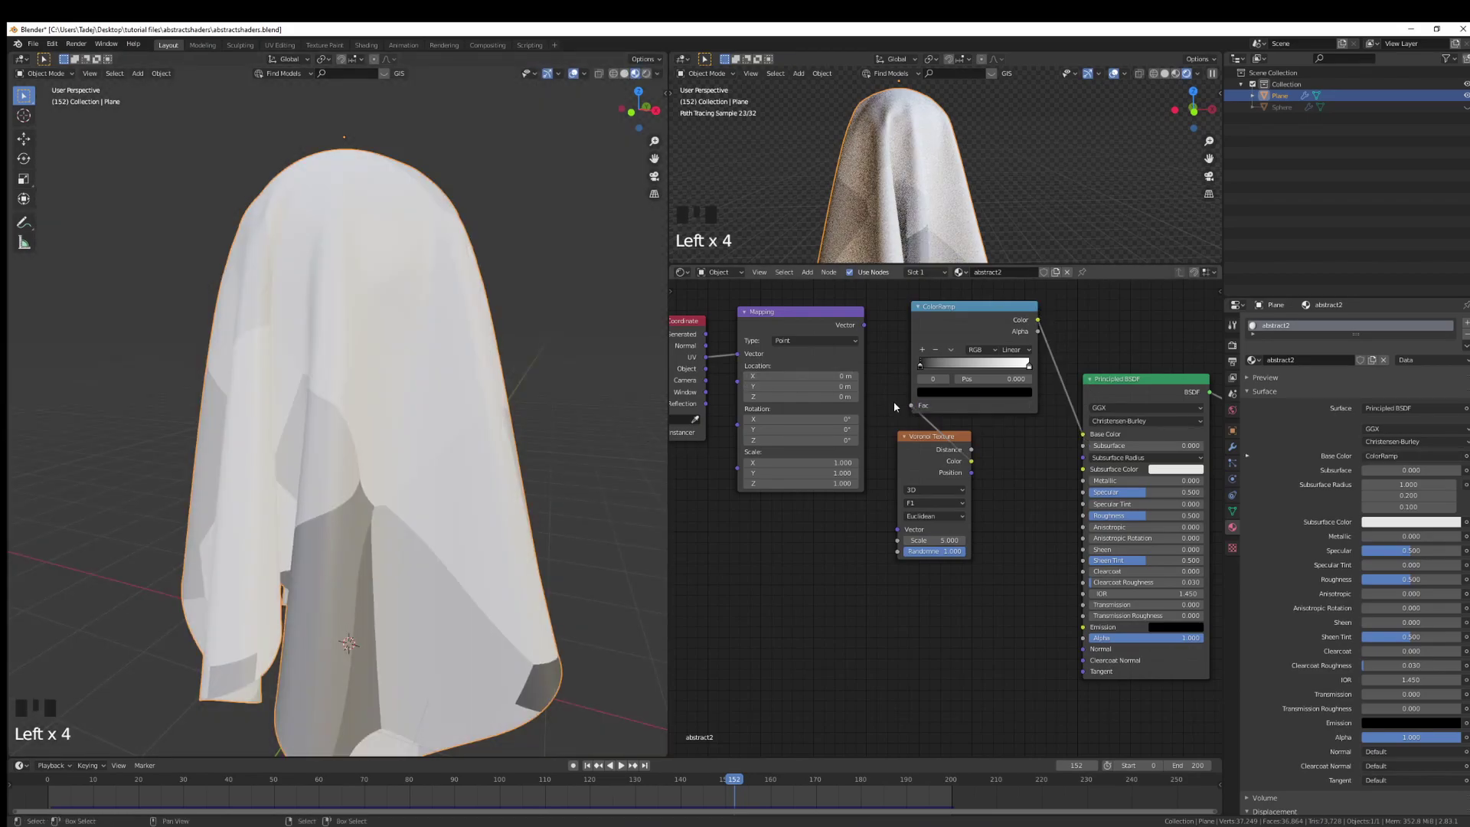
middle_click_drag(475, 497, 387, 499)
scroll(387, 498, "down", 2)
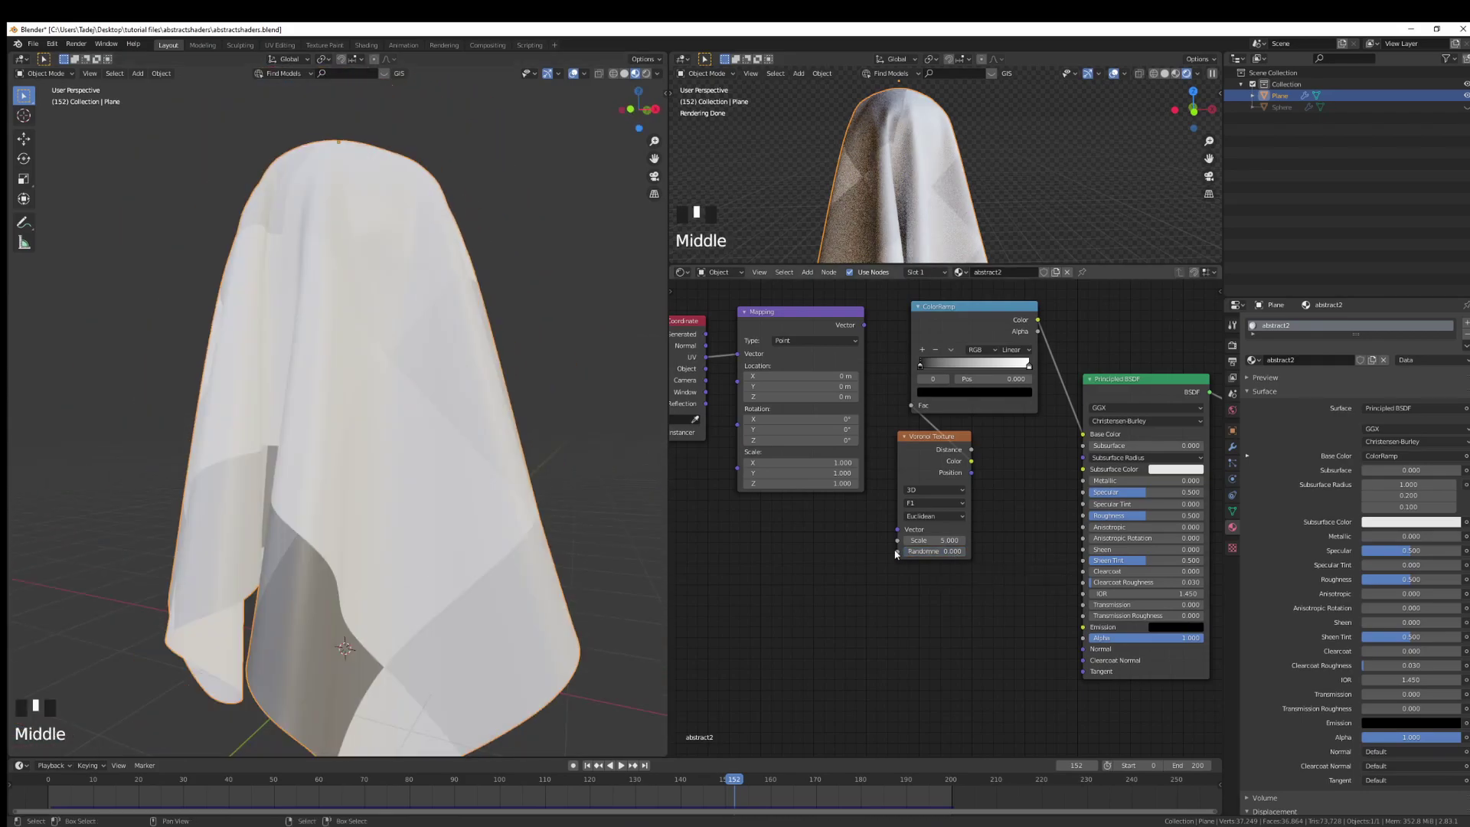
Step: Set the Voronoi Randomness to 1.000 and its Scale to 199.600
left_click_drag(931, 540, 1064, 540)
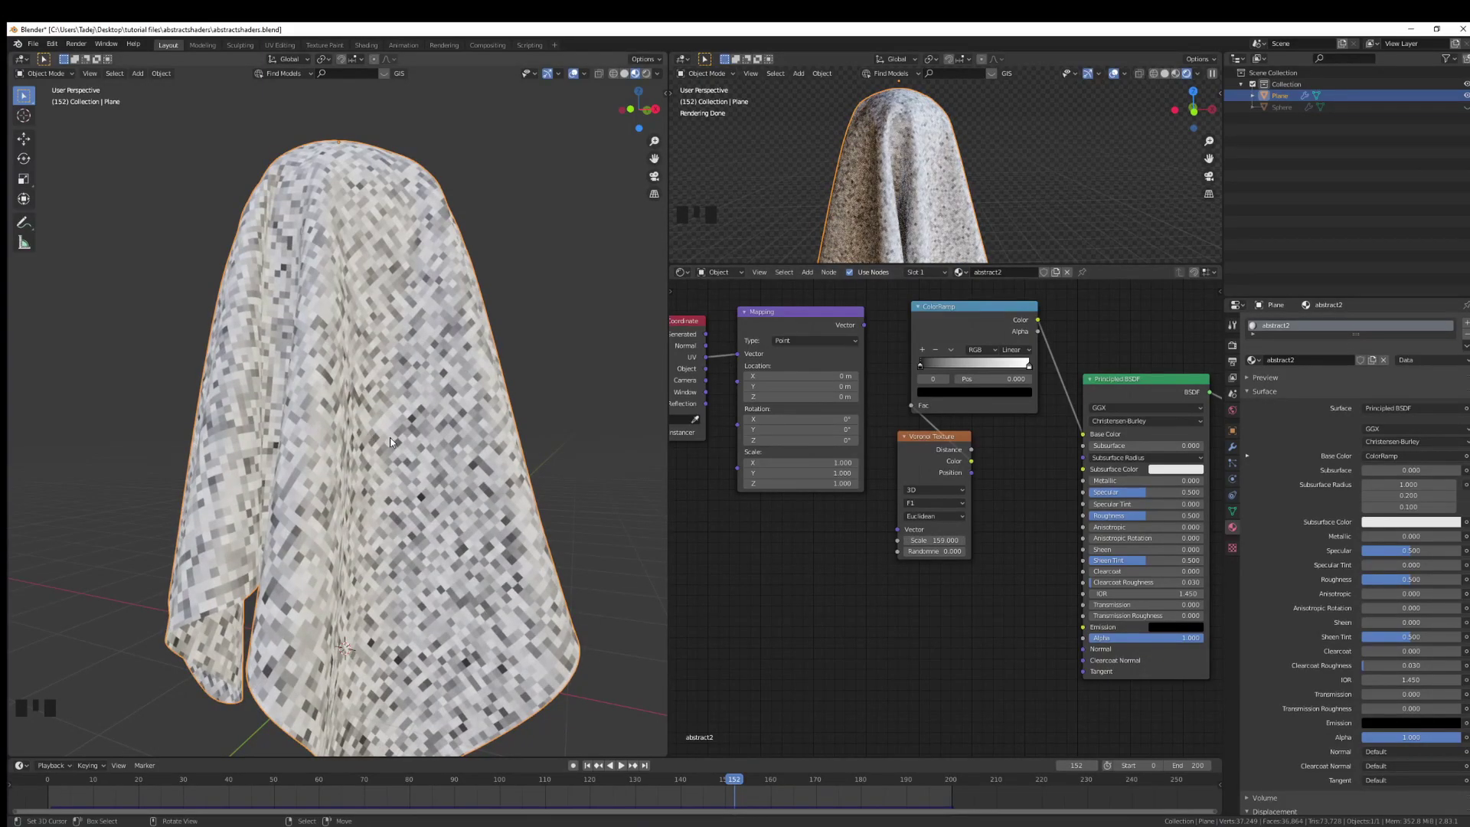
middle_click_drag(392, 435, 381, 484)
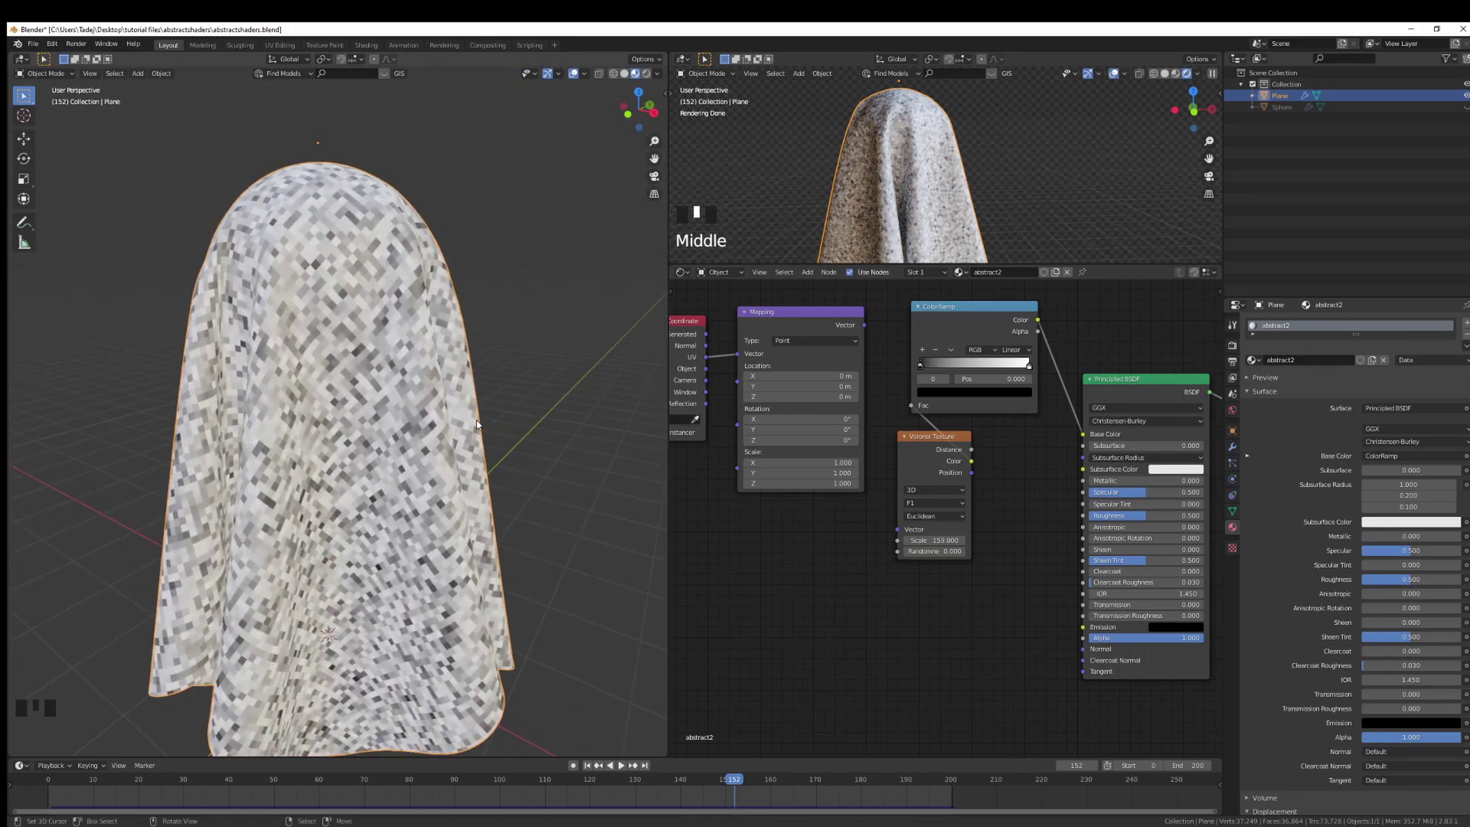
middle_click_drag(476, 423, 520, 431, "shift")
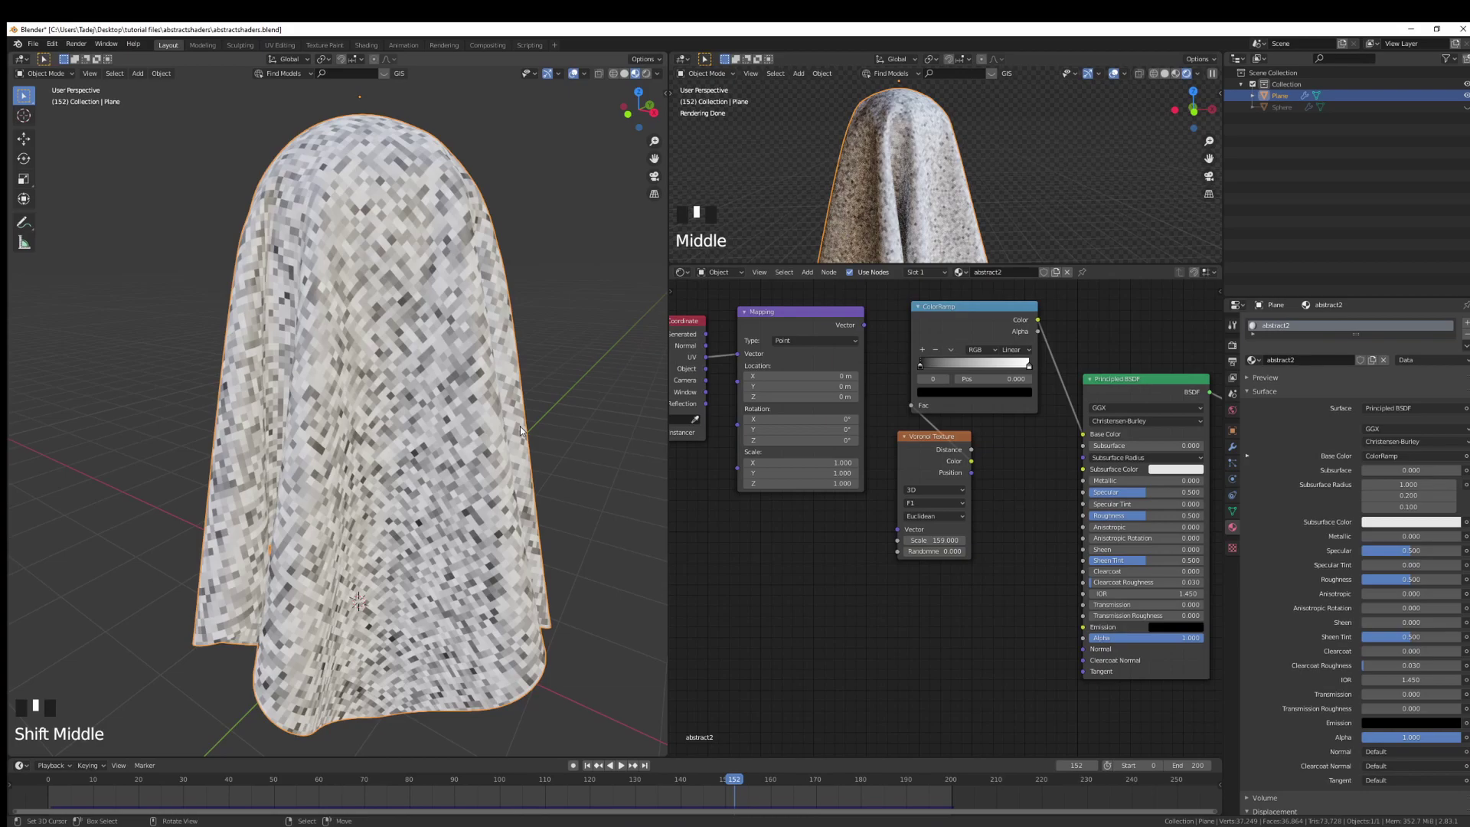
left_click_drag(930, 552, 971, 551)
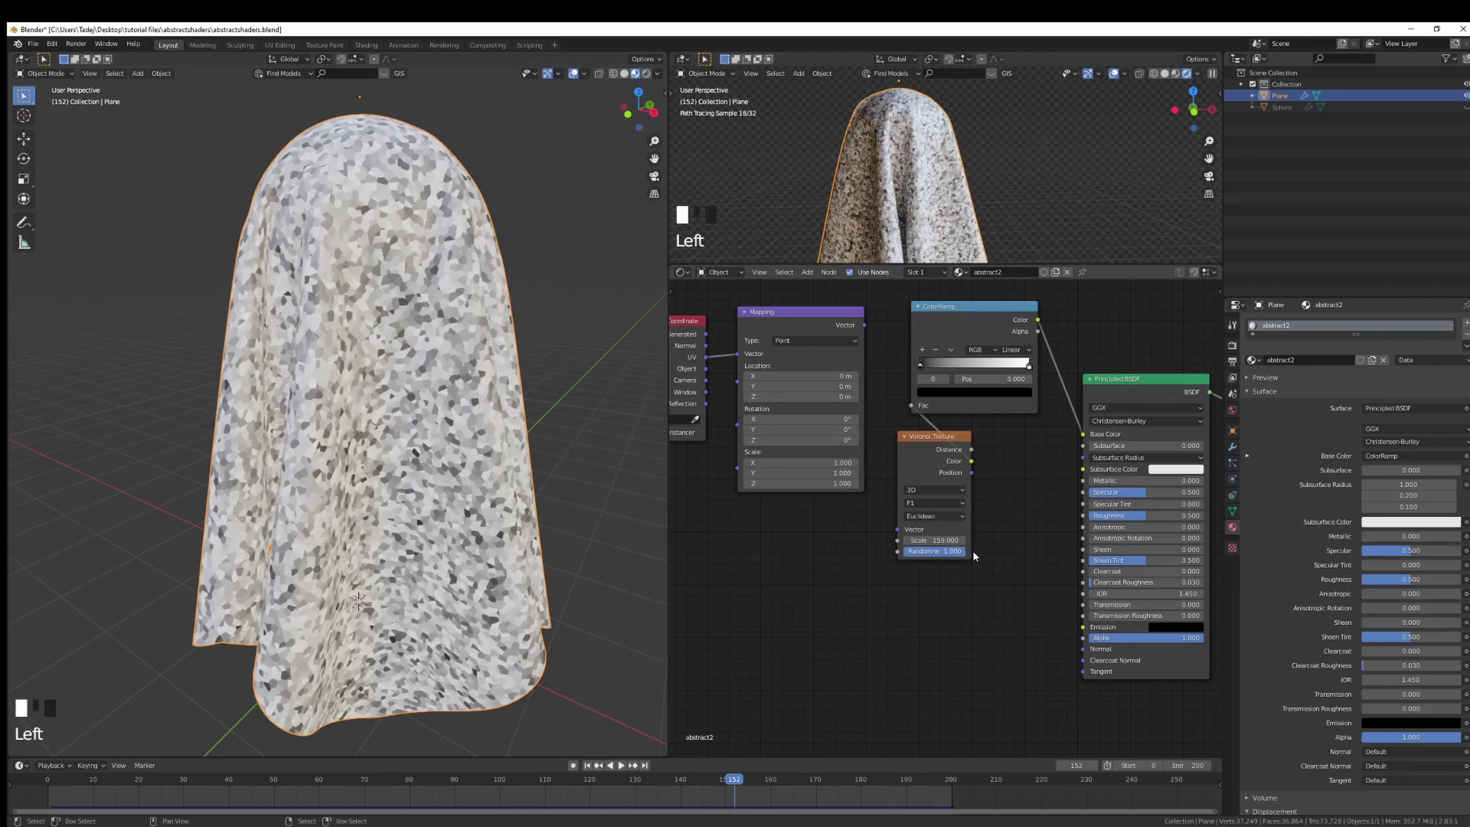
middle_click_drag(325, 435, 420, 396)
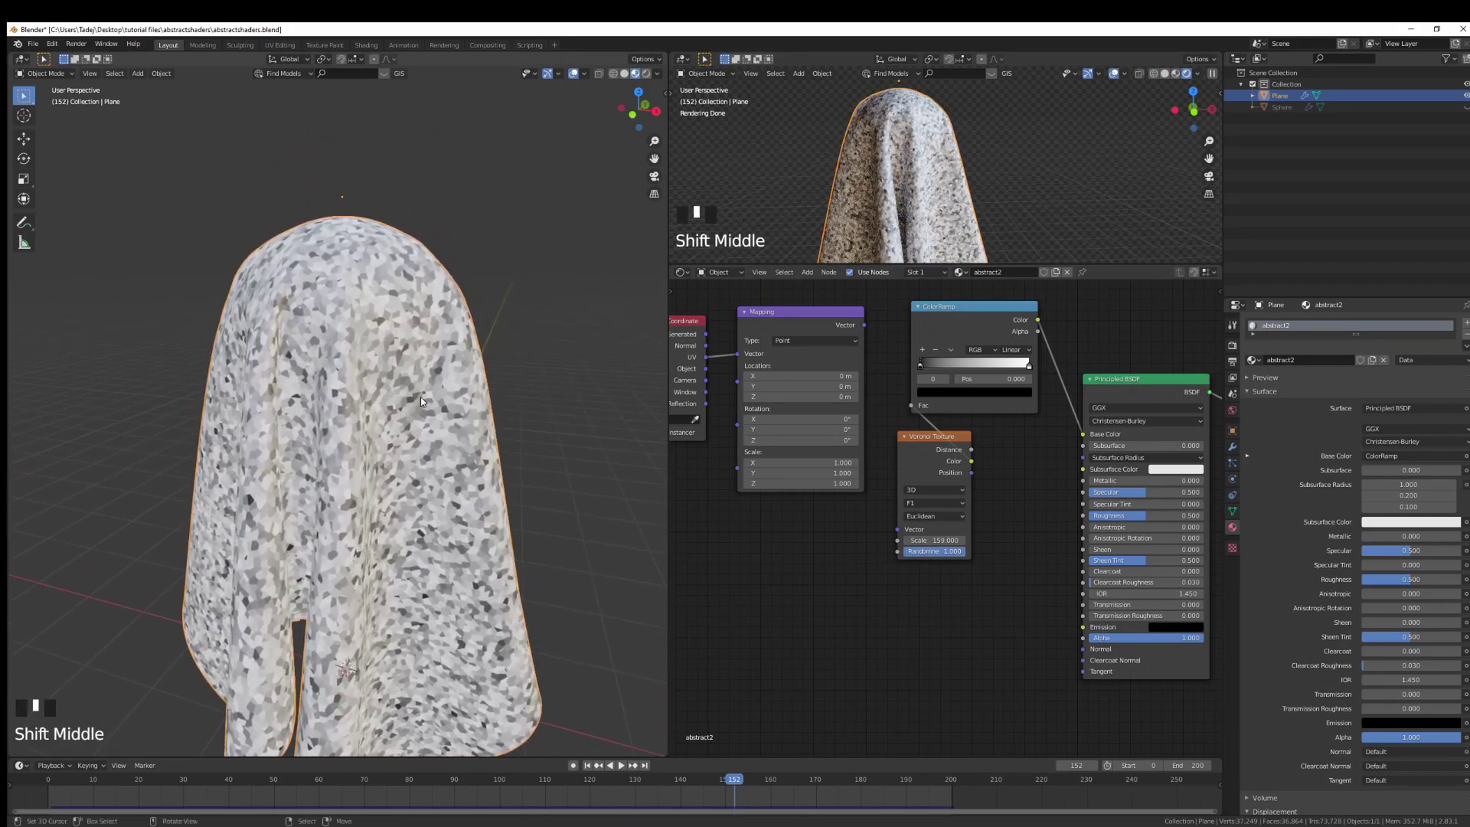
scroll(388, 388, "up", 2)
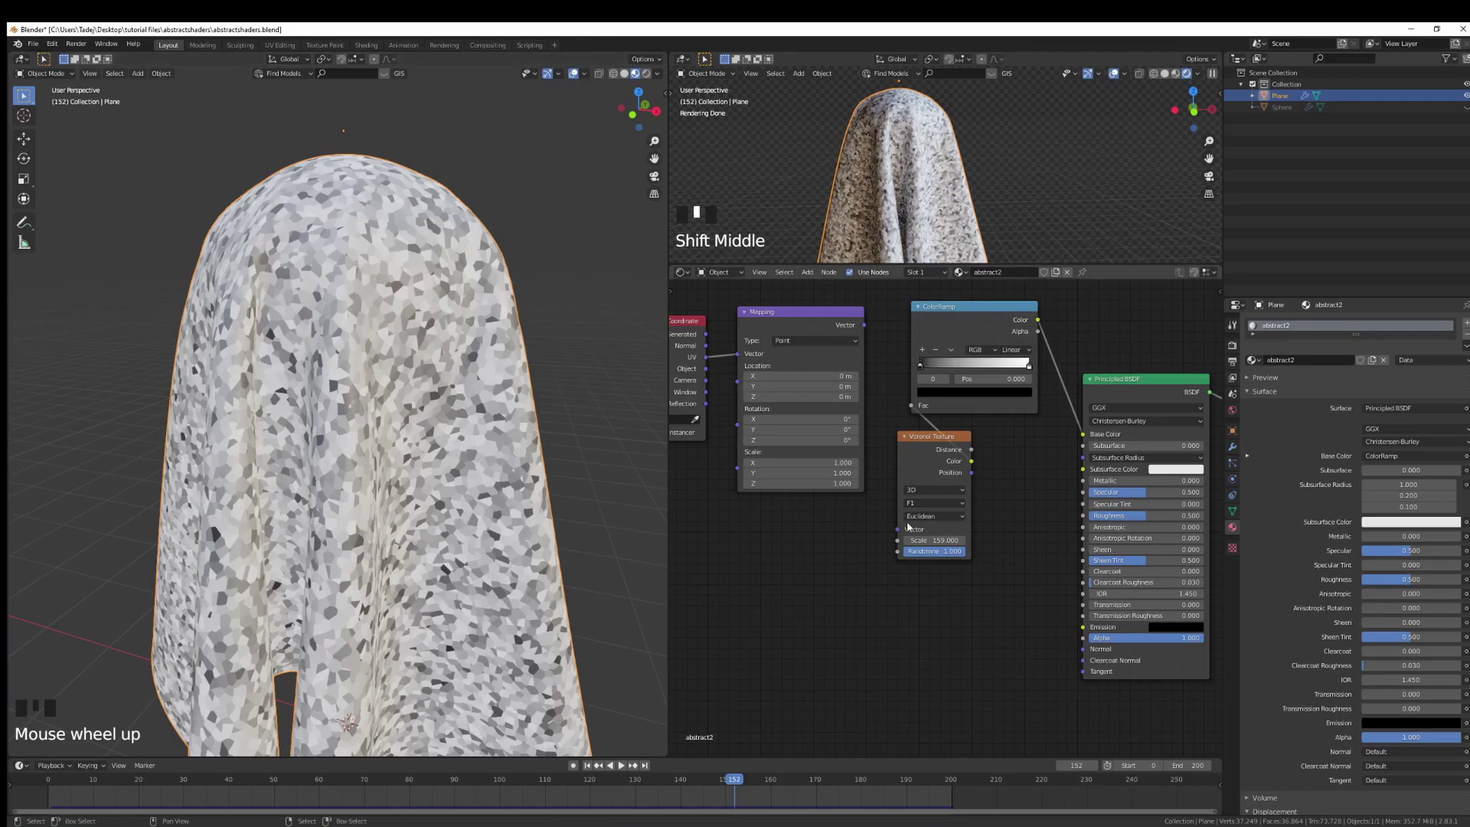
left_click_drag(929, 540, 966, 539)
Step: Connect the Mapping Vector to the Voronoi Vector and lay out Mapping, Voronoi and ColorRamp in a row
left_click_drag(863, 325, 884, 424)
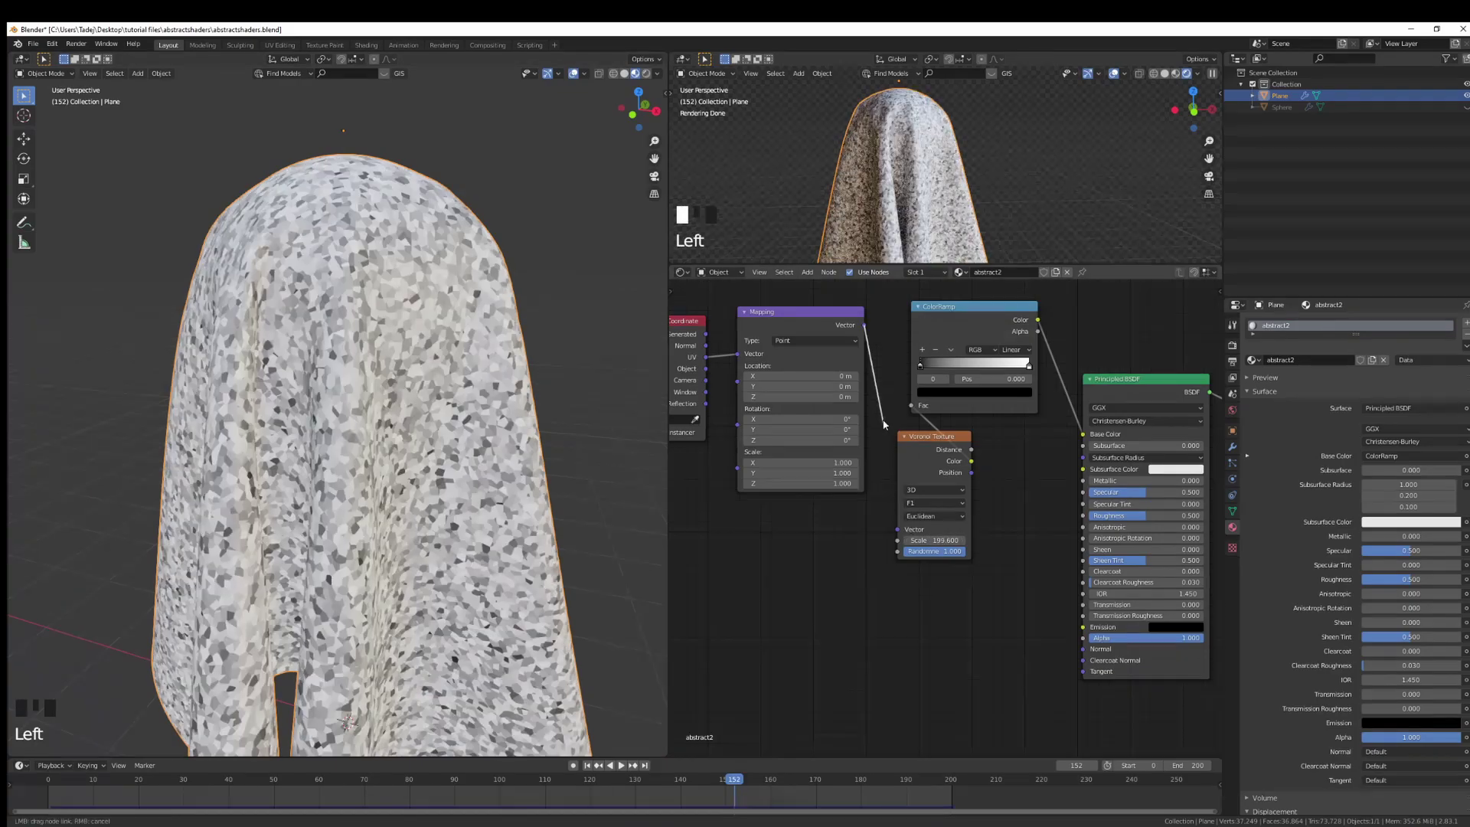
left_click_drag(902, 529, 899, 529)
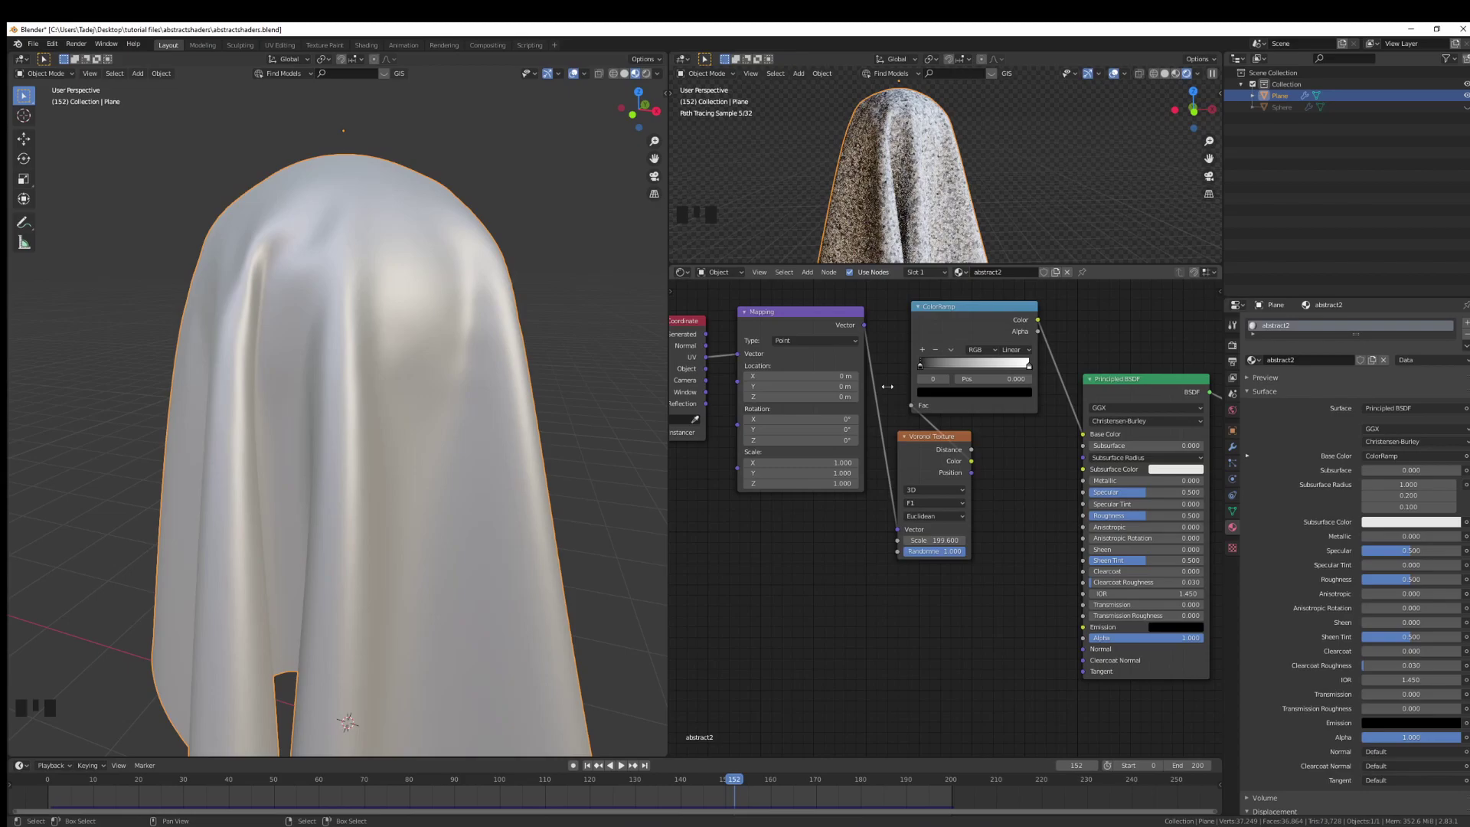
left_click_drag(691, 320, 1000, 307)
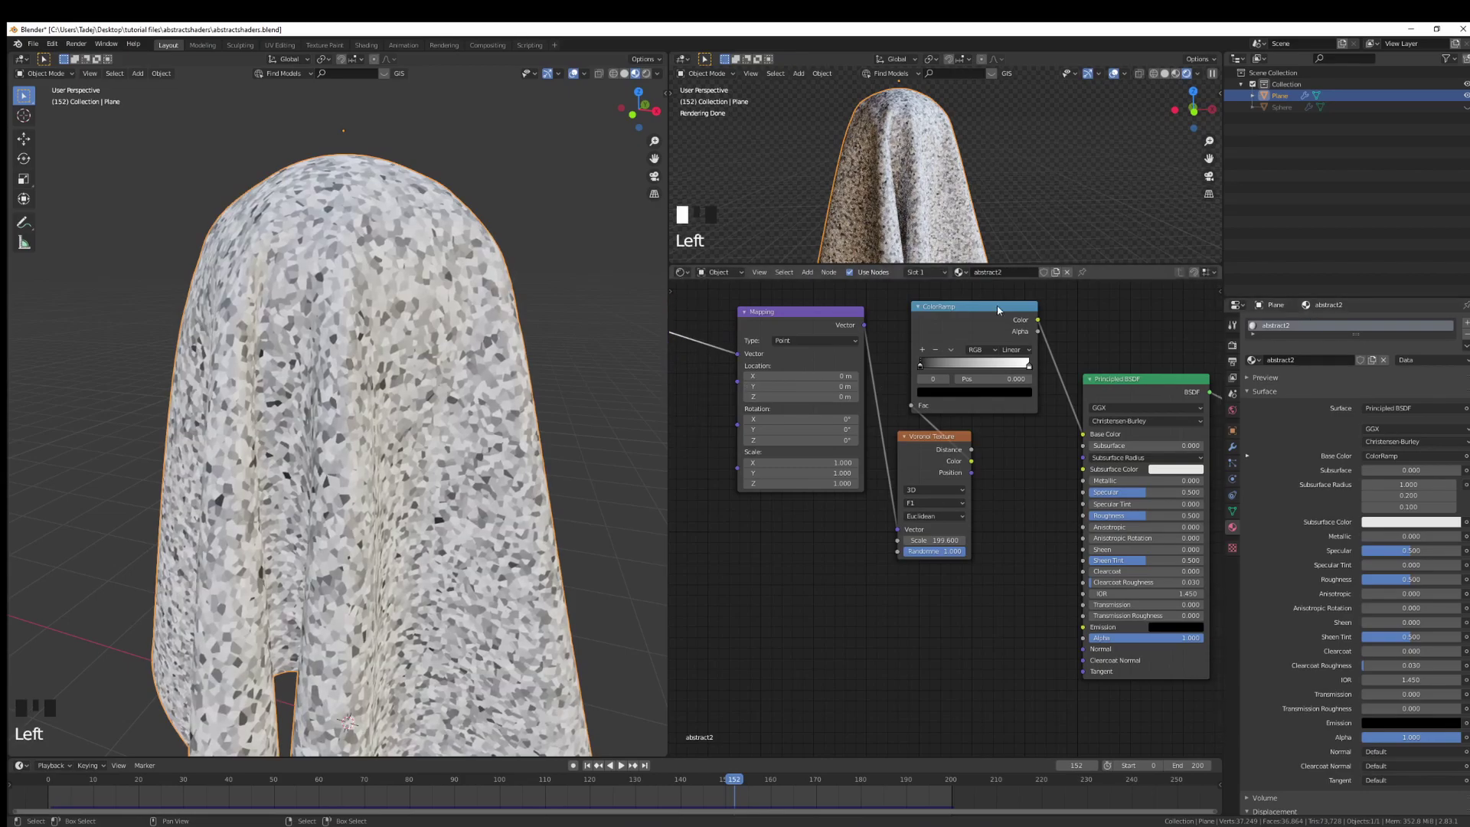
left_click_drag(817, 311, 760, 302)
middle_click_drag(766, 329, 805, 353)
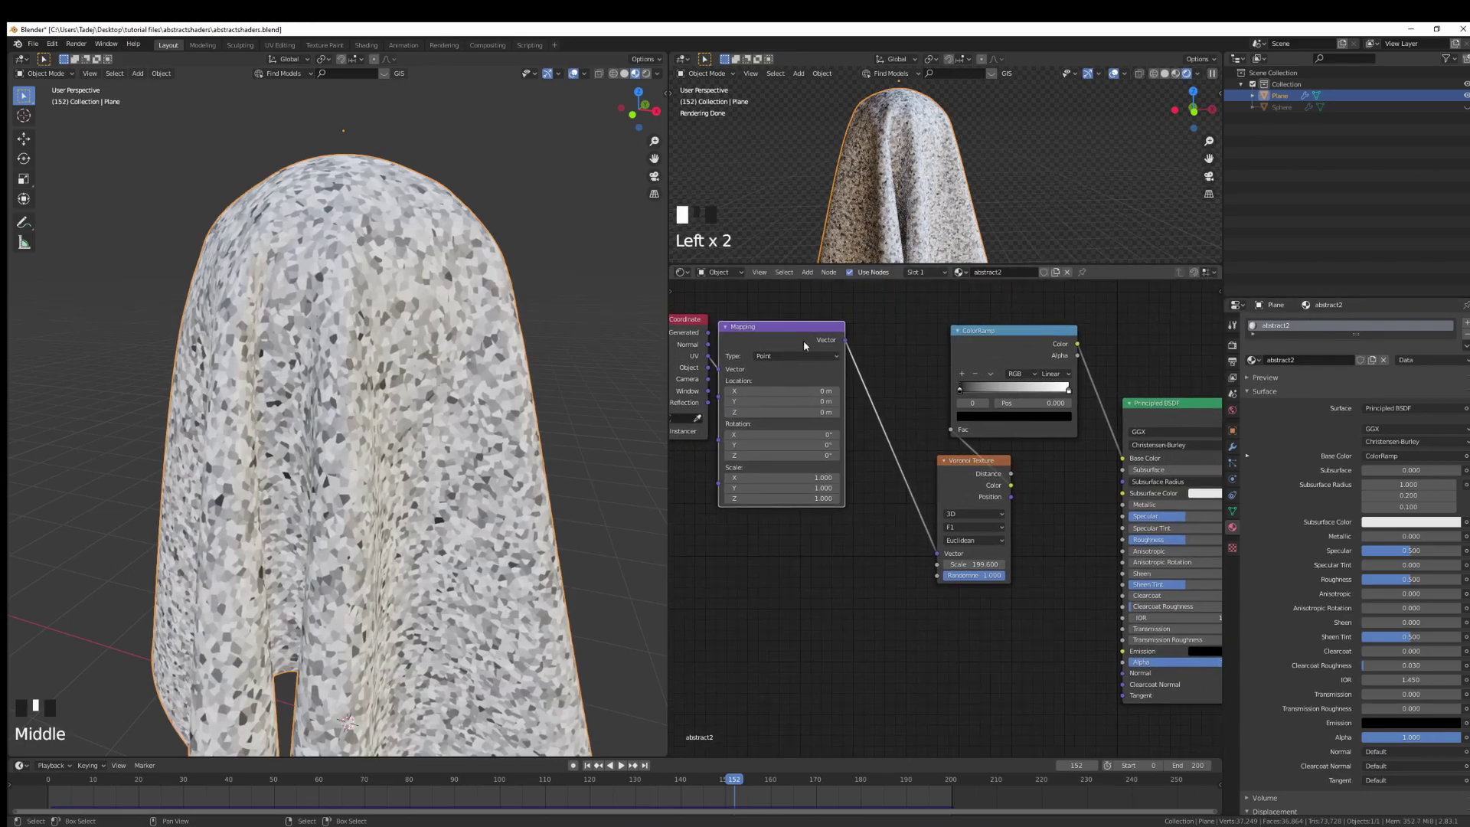
left_click_drag(805, 330, 806, 321)
left_click_drag(972, 479, 895, 338)
Step: Lighten the ColorRamp's black first stop to grey
middle_click_drag(1040, 464, 939, 473)
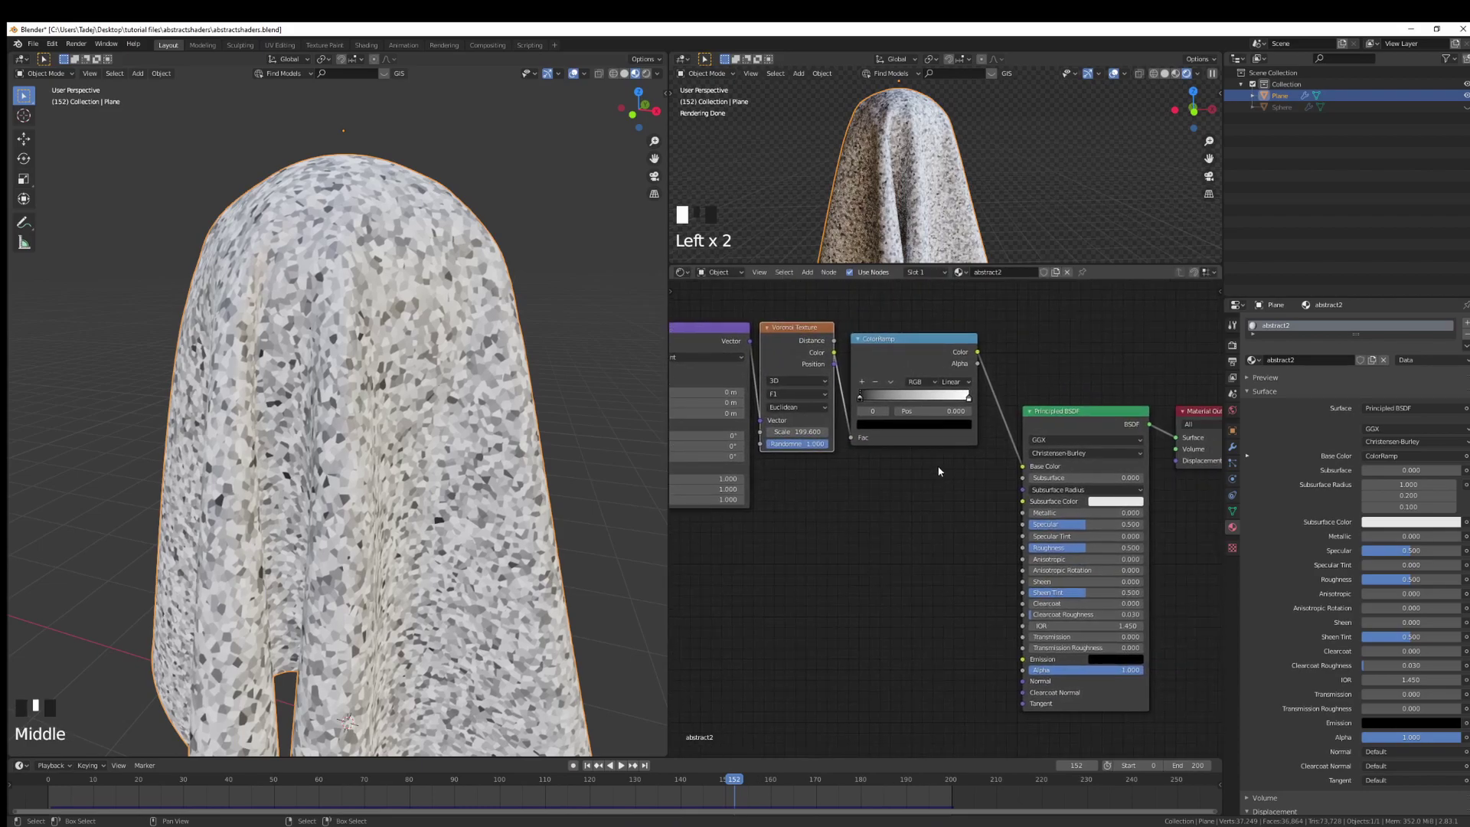
scroll(939, 470, "up", 1)
left_click(877, 404)
left_click(879, 411)
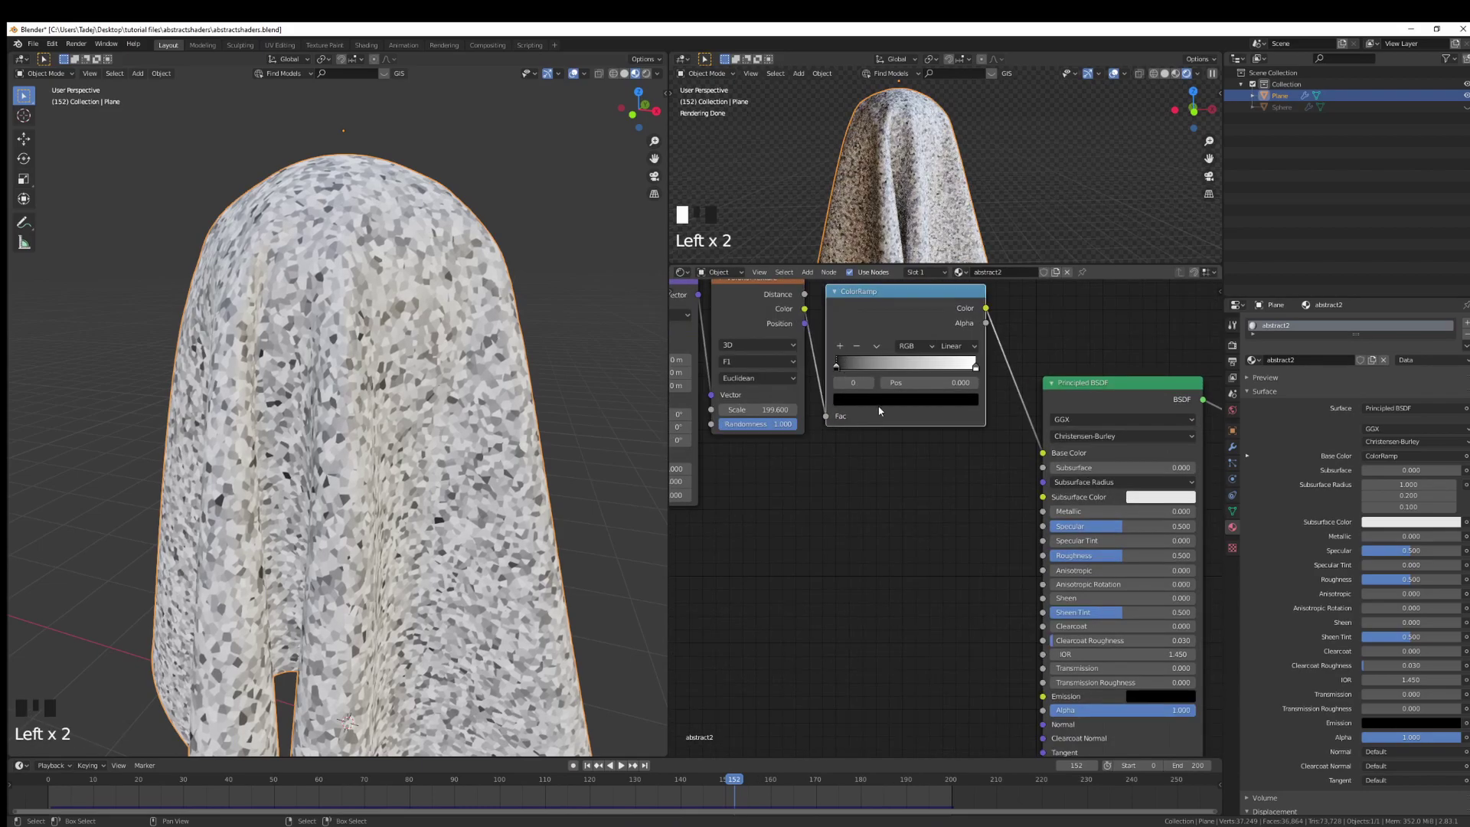
left_click(890, 402)
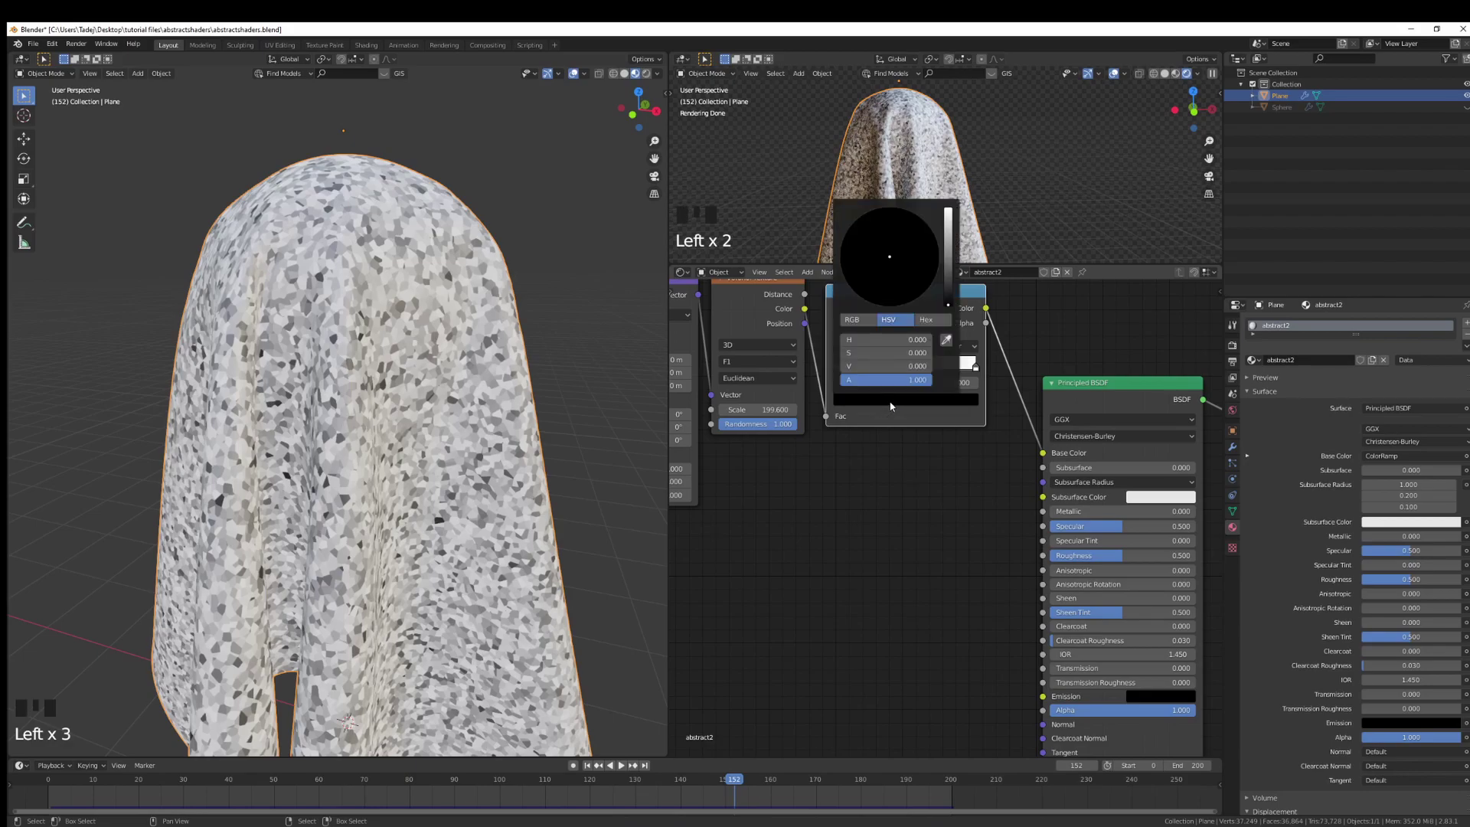
mouse_move(950, 290)
left_mouse_down()
mouse_move(948, 209)
mouse_move(949, 238)
mouse_move(891, 291)
left_mouse_up()
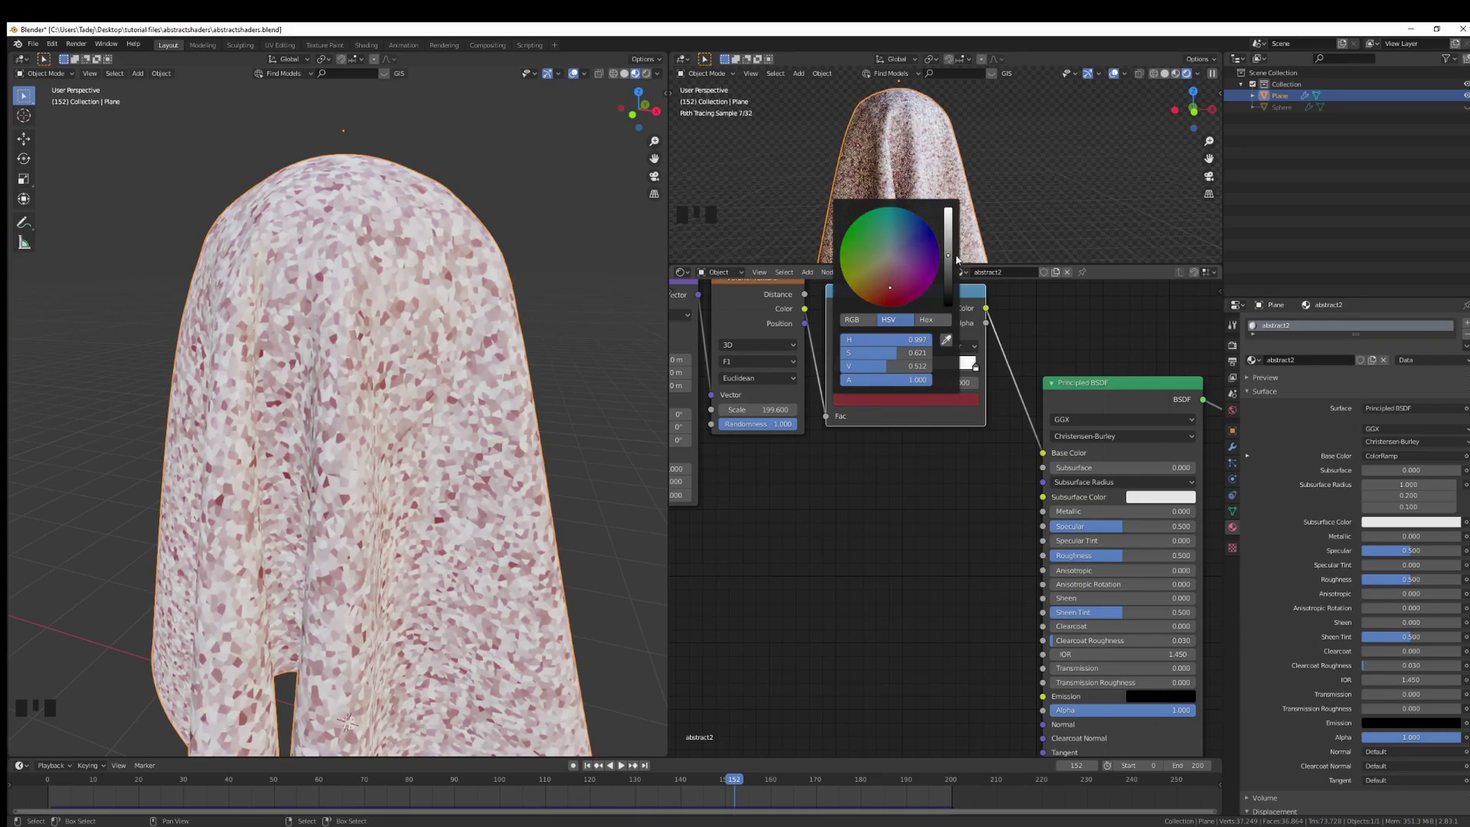
Step: Add a darkish beige stop to the ramp and slide it toward the dark end
left_click(842, 346)
left_click(882, 397)
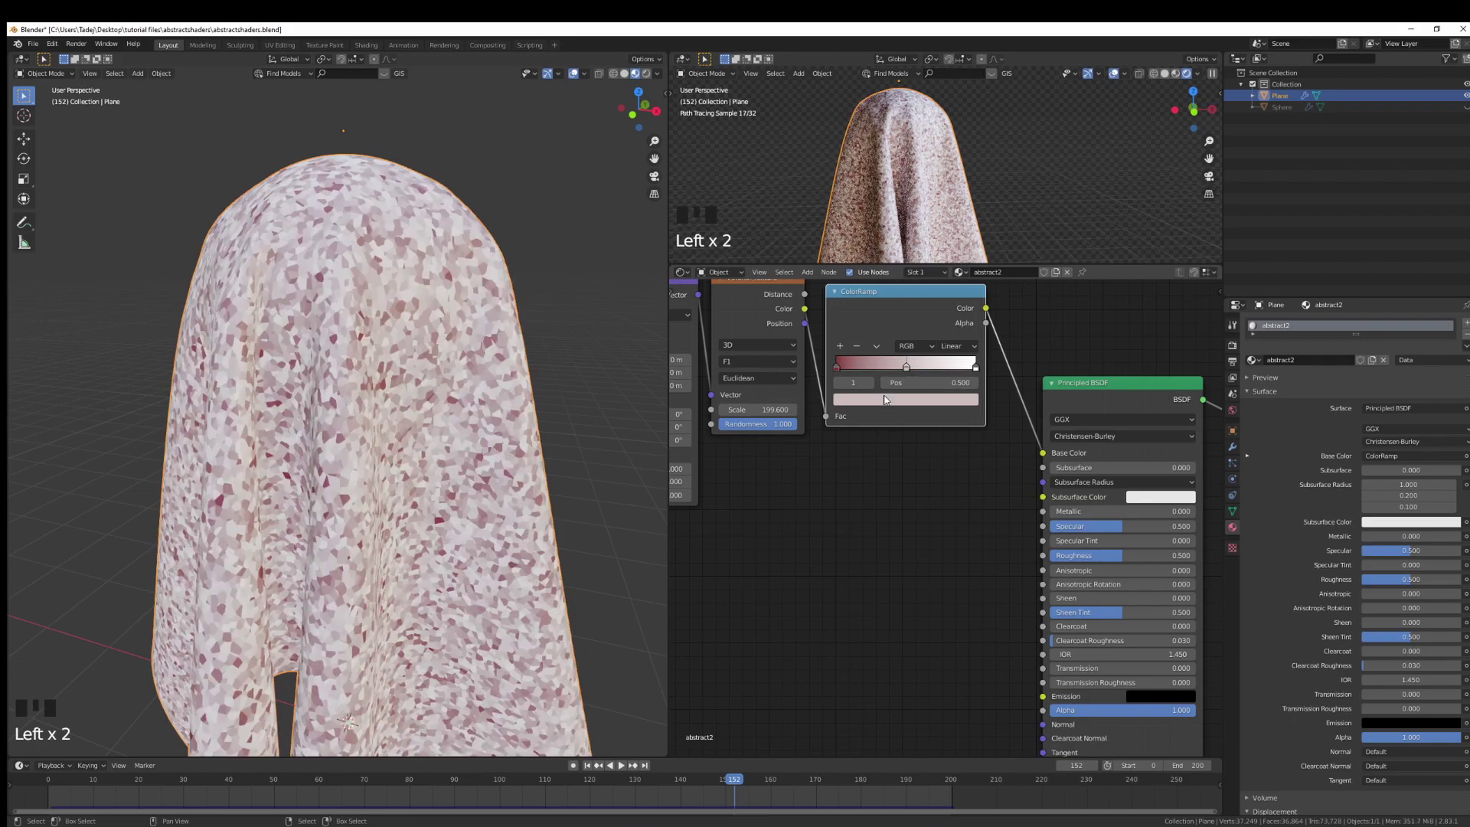
left_click_drag(889, 268, 878, 277)
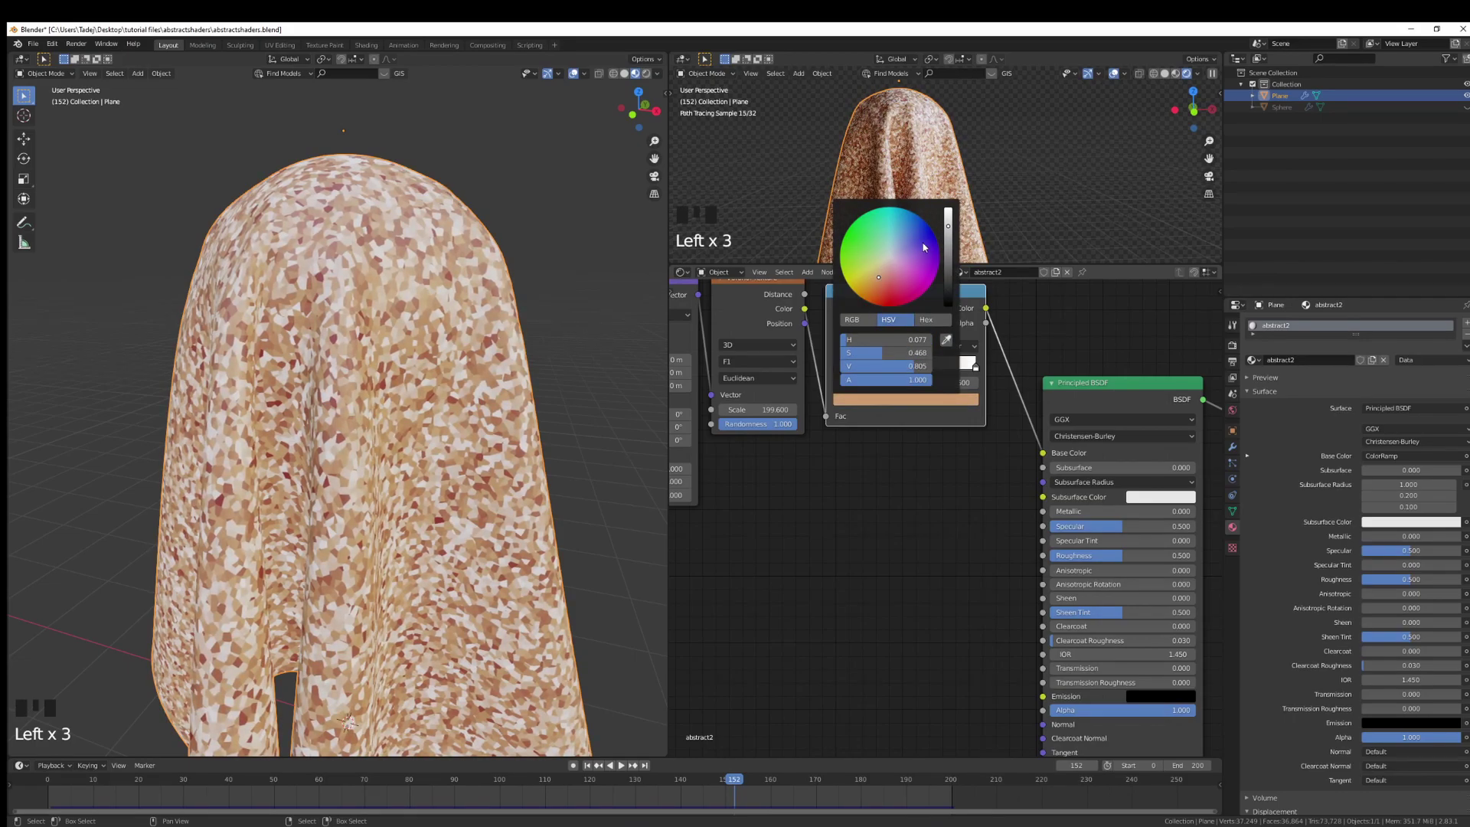
left_click_drag(953, 228, 950, 242)
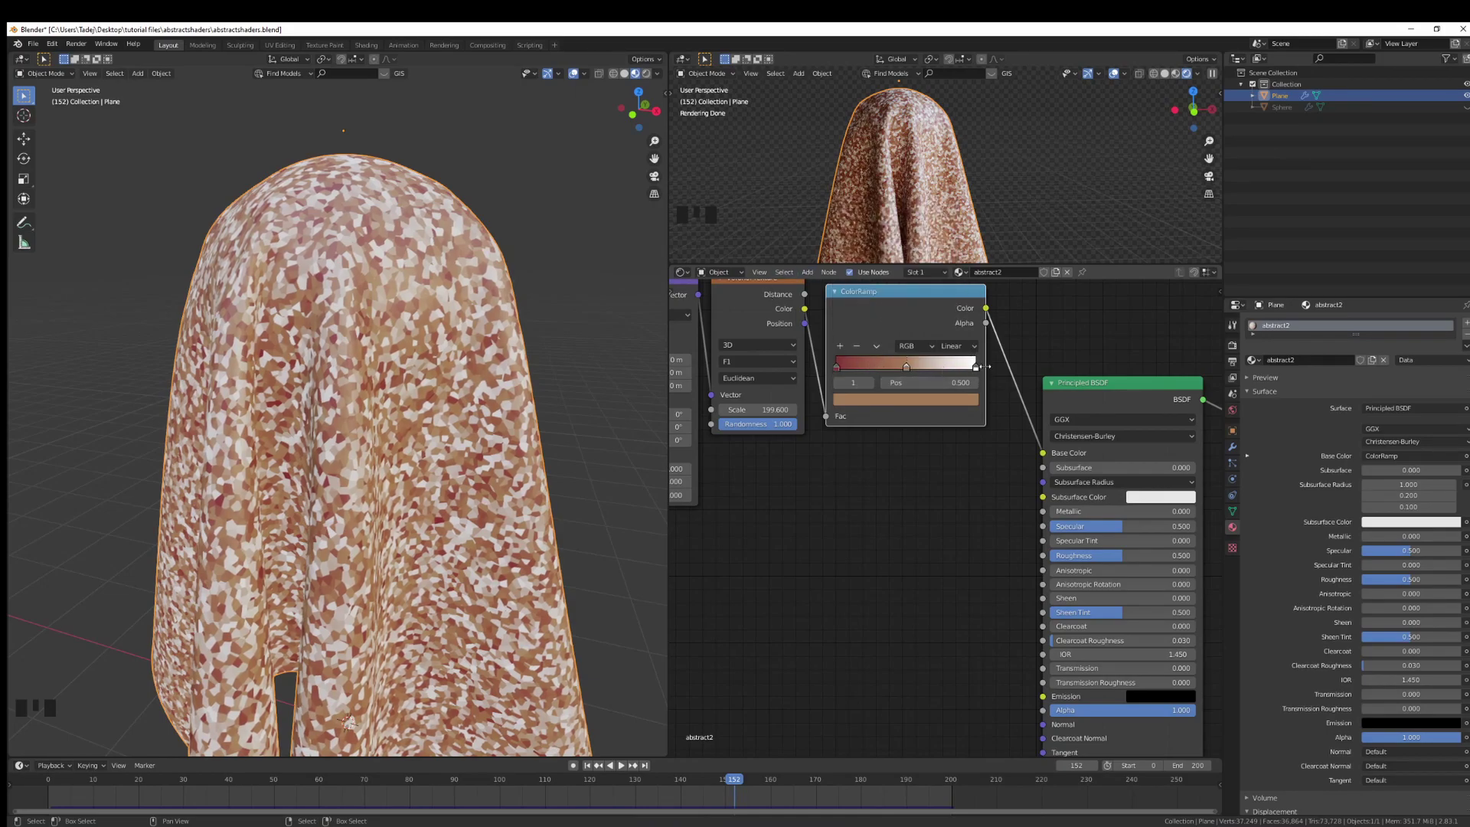
mouse_move(908, 367)
left_mouse_down()
mouse_move(860, 368)
mouse_move(890, 370)
left_mouse_up()
Step: Recolour the selected ramp stop a bright yellow-green
left_click(859, 368)
left_click(860, 368)
left_click(887, 400)
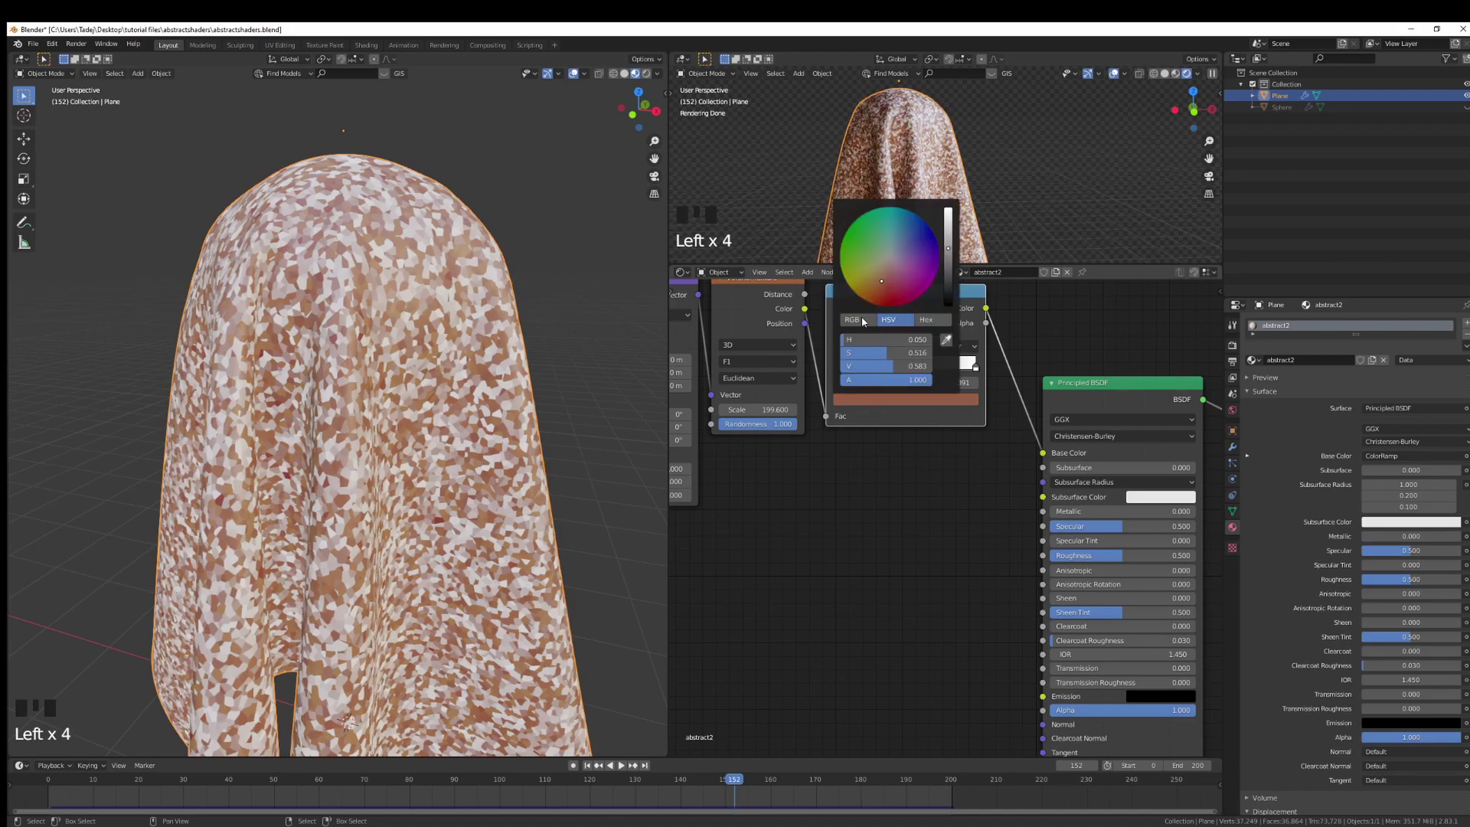
left_click_drag(885, 282, 909, 271)
left_click(864, 272)
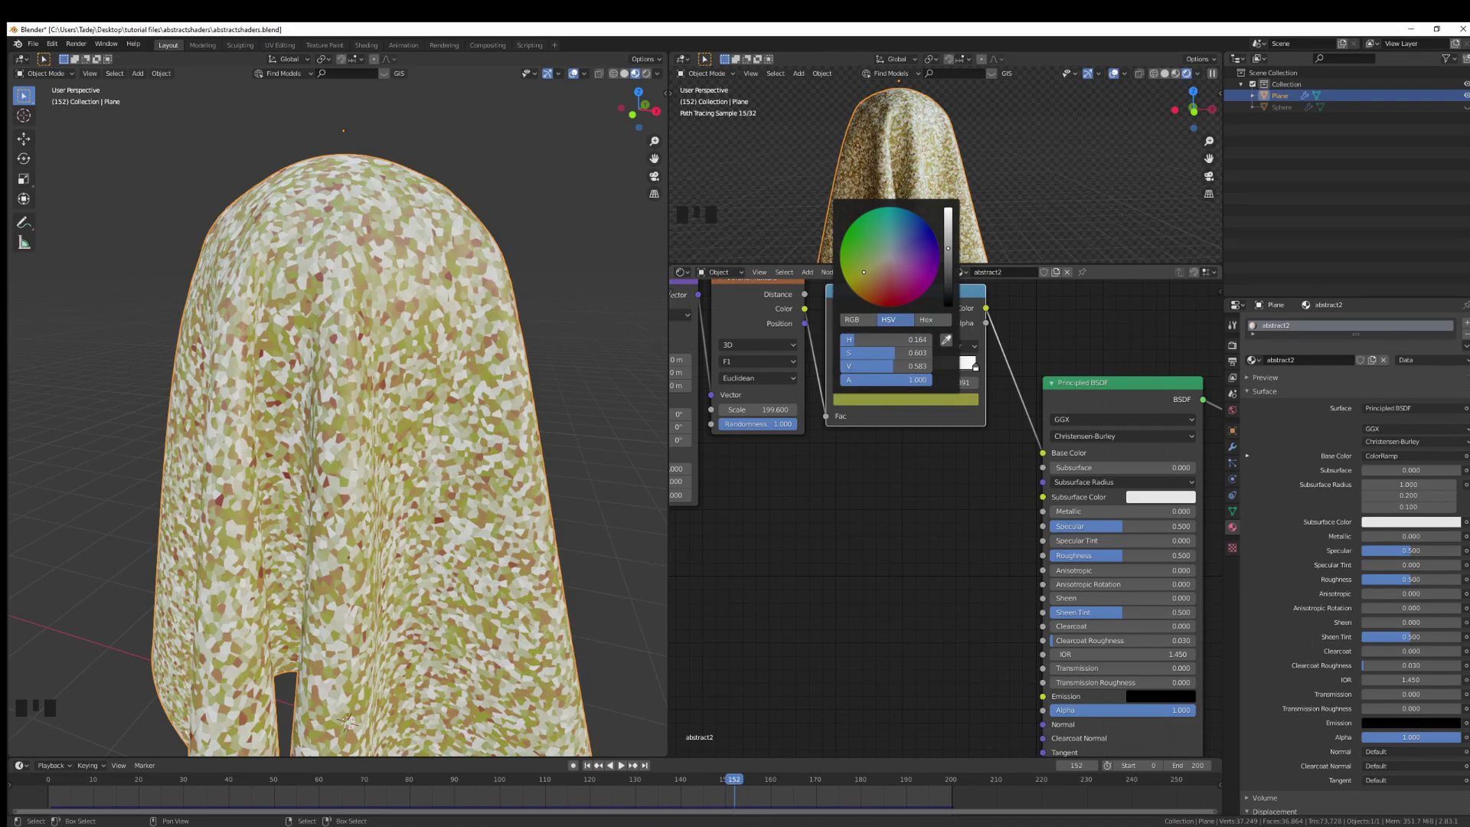
left_click(947, 238)
Step: Slide the white stop to about 0.75 and the first stop to 0.045
left_click_drag(975, 368, 941, 370)
left_click(861, 370)
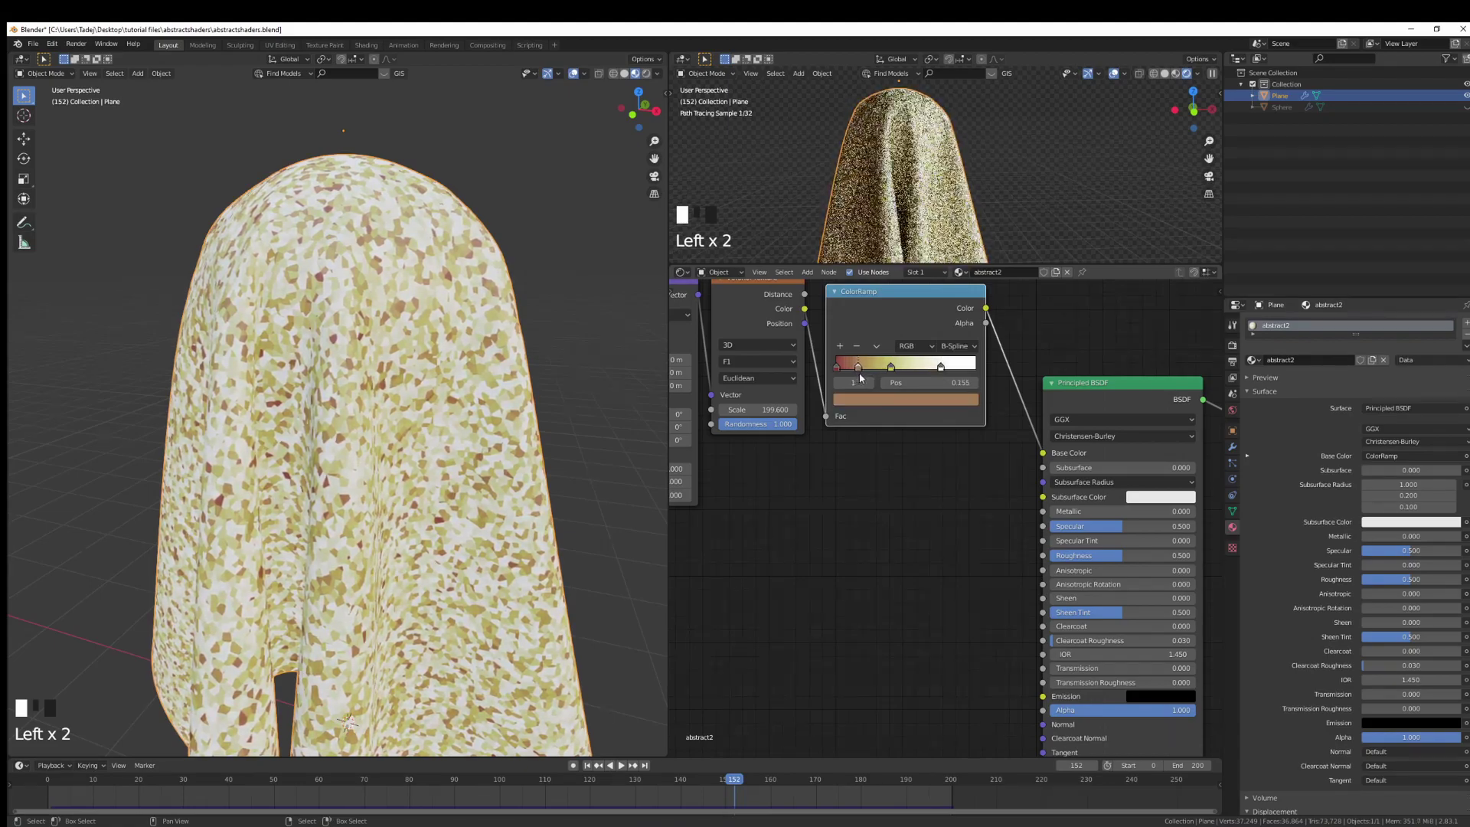
mouse_move(837, 368)
left_mouse_down()
mouse_move(873, 368)
mouse_move(860, 369)
left_mouse_up()
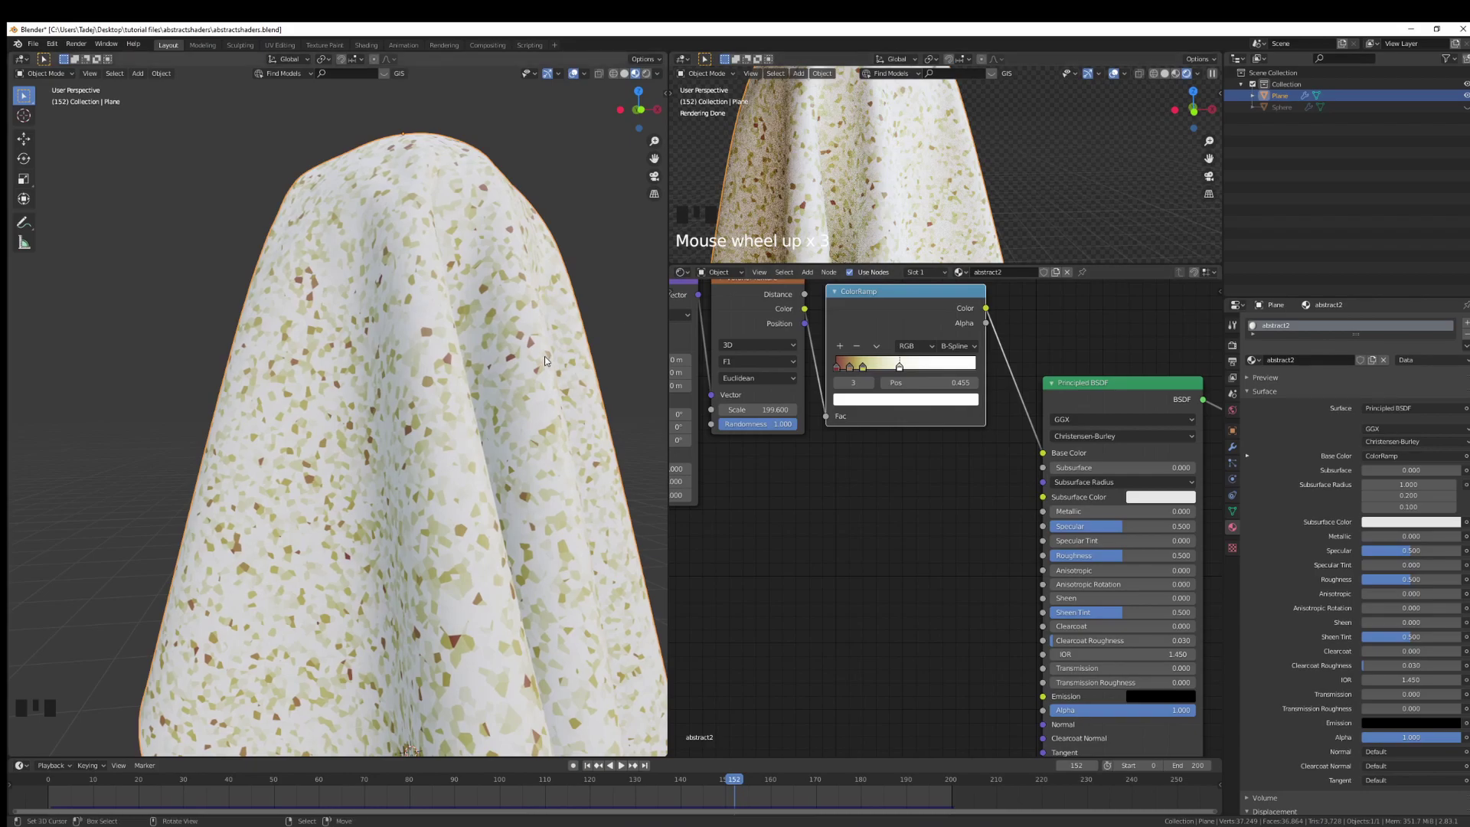
Step: Add a ColorRamp stop, move it to 0.150, and darken its colour to deep brown
middle_click_drag(544, 356, 490, 366)
scroll(475, 369, "up", 2)
scroll(475, 369, "up", 1)
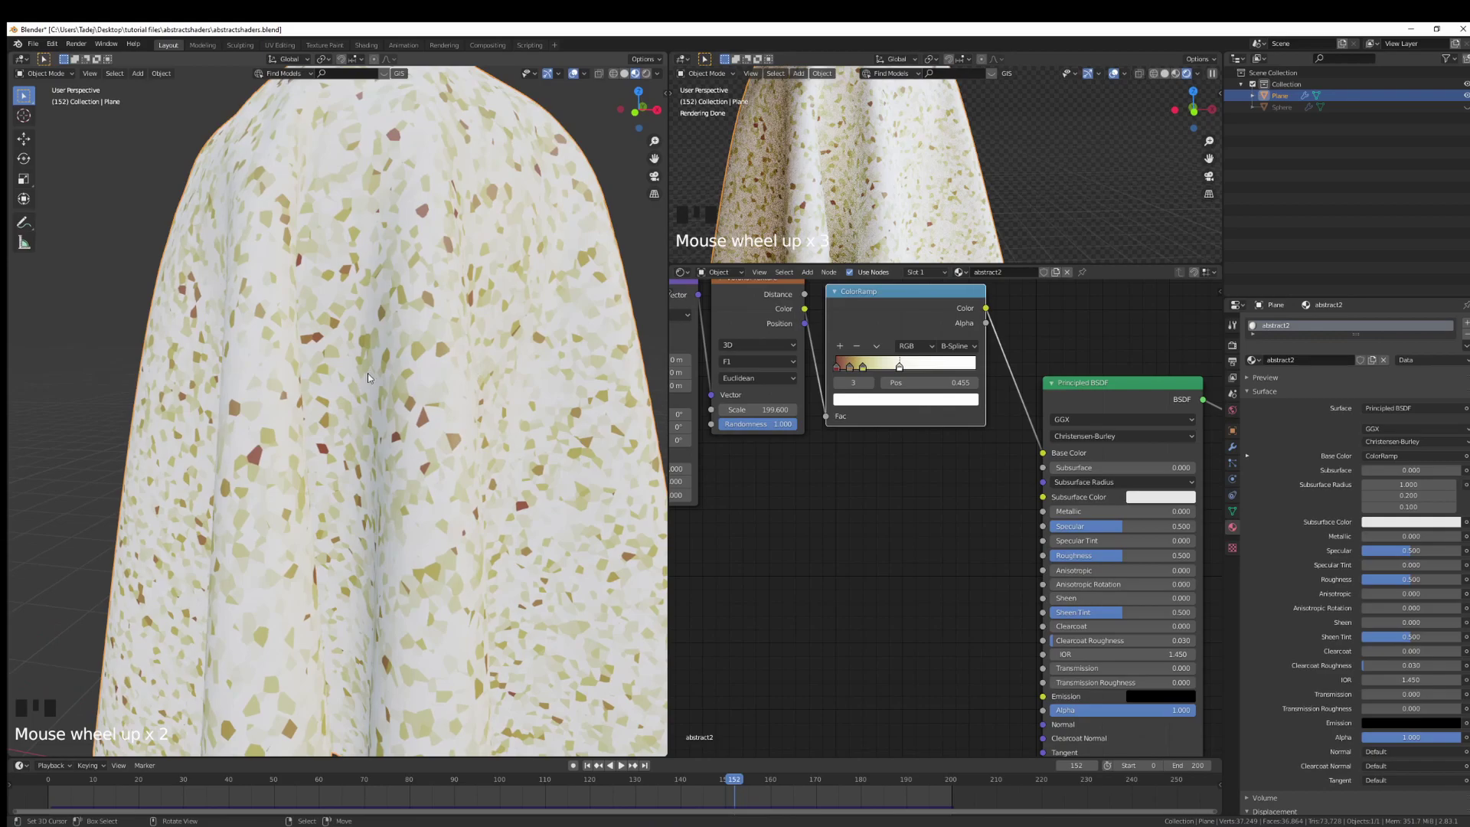
left_click(840, 347)
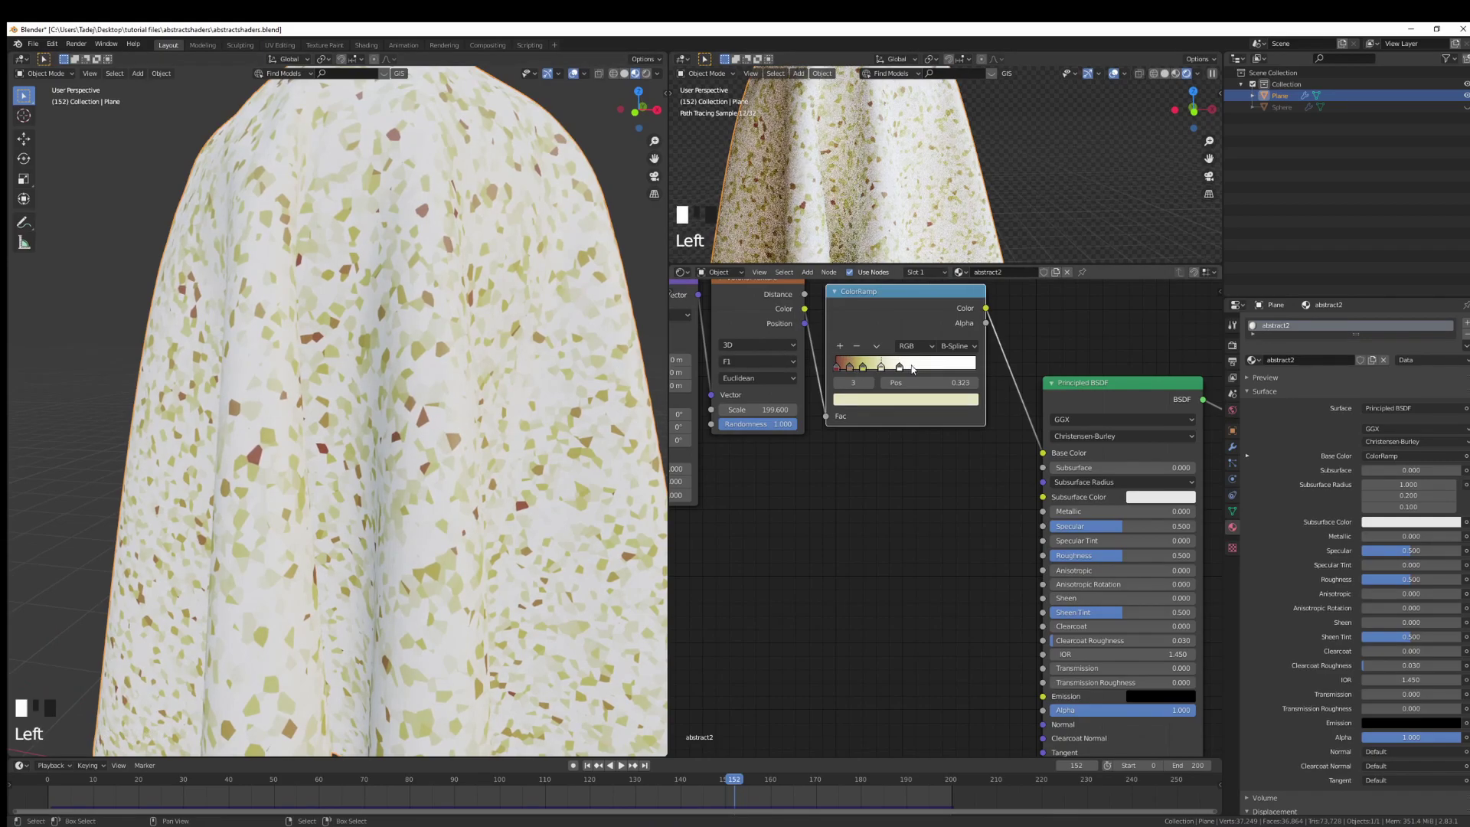
left_click_drag(884, 369, 857, 368)
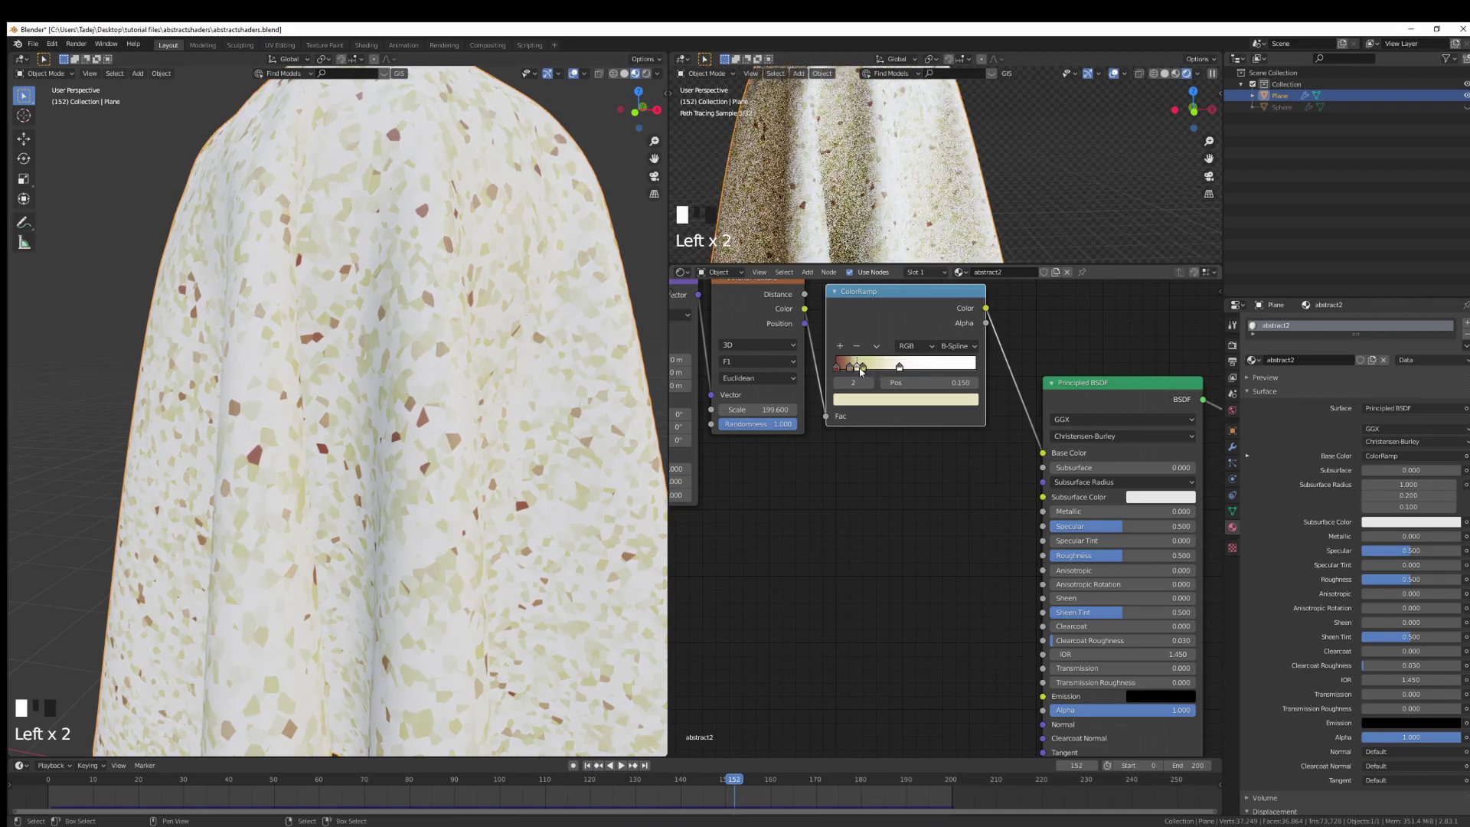
left_click(875, 401)
left_click(856, 401)
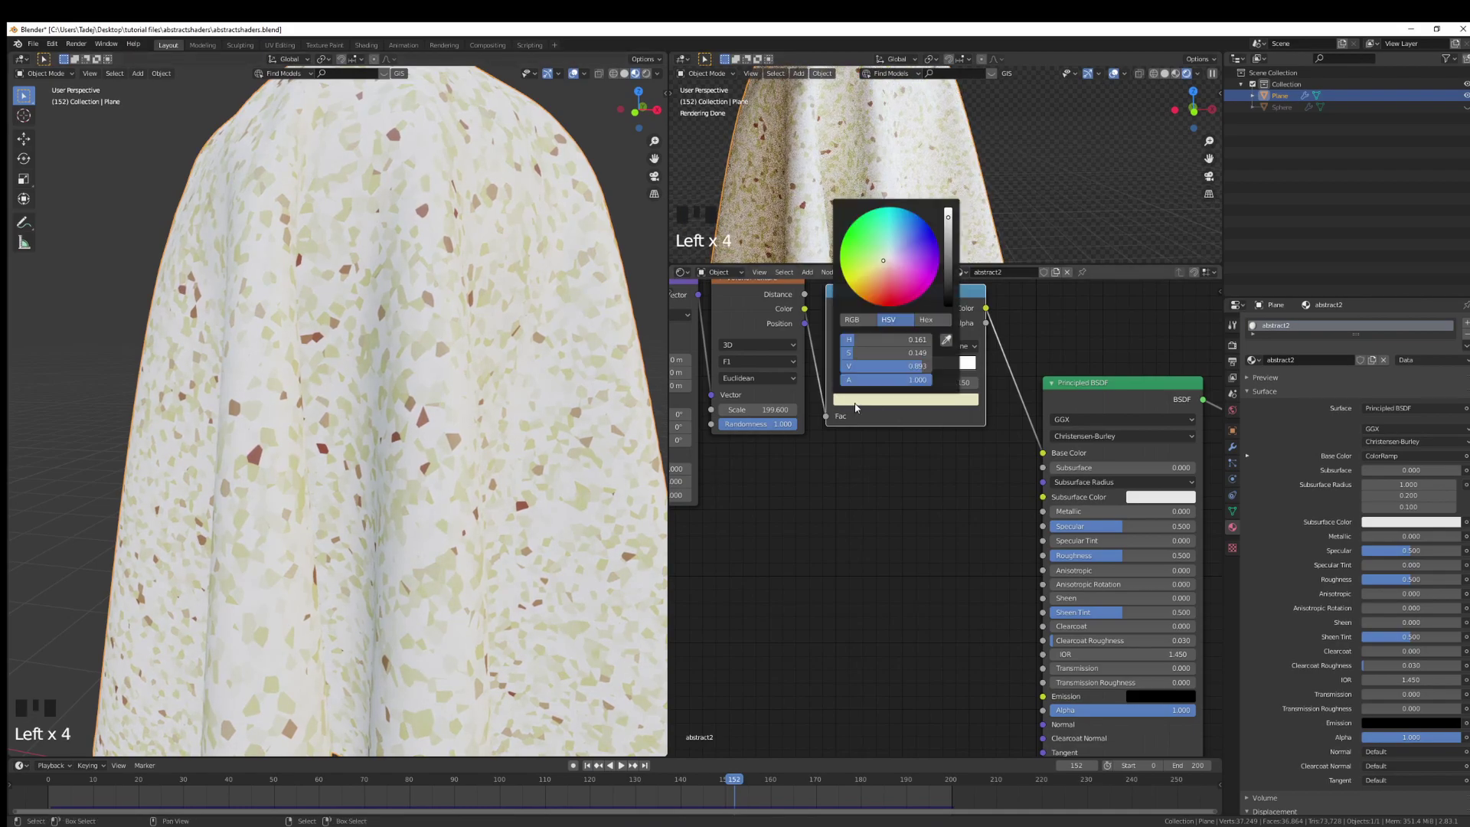
left_click_drag(954, 258, 877, 283)
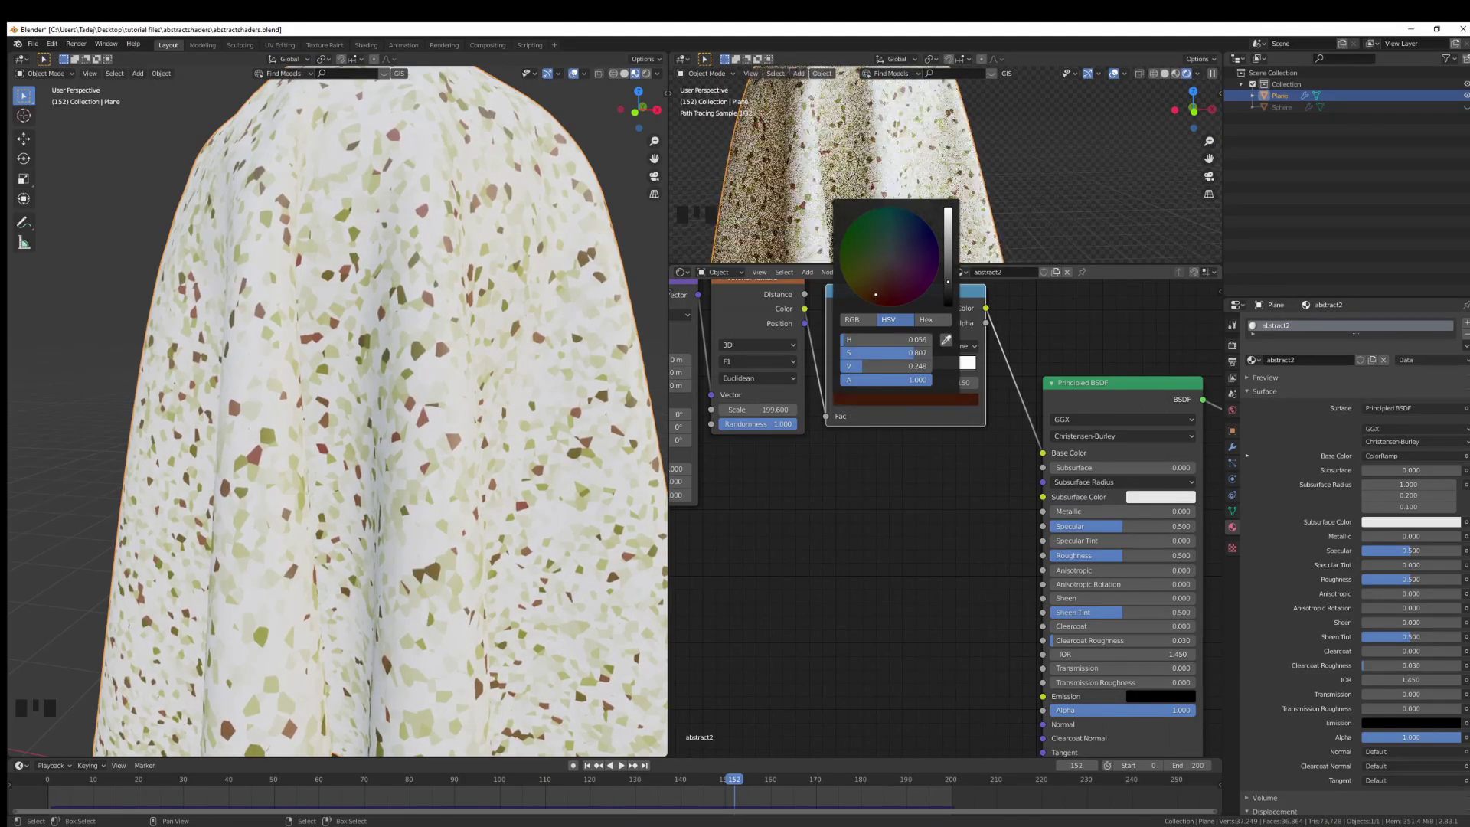
Step: Check the yellow-green and 0.100 brown ramp stops and reframe the ghost in the preview
left_click(861, 368)
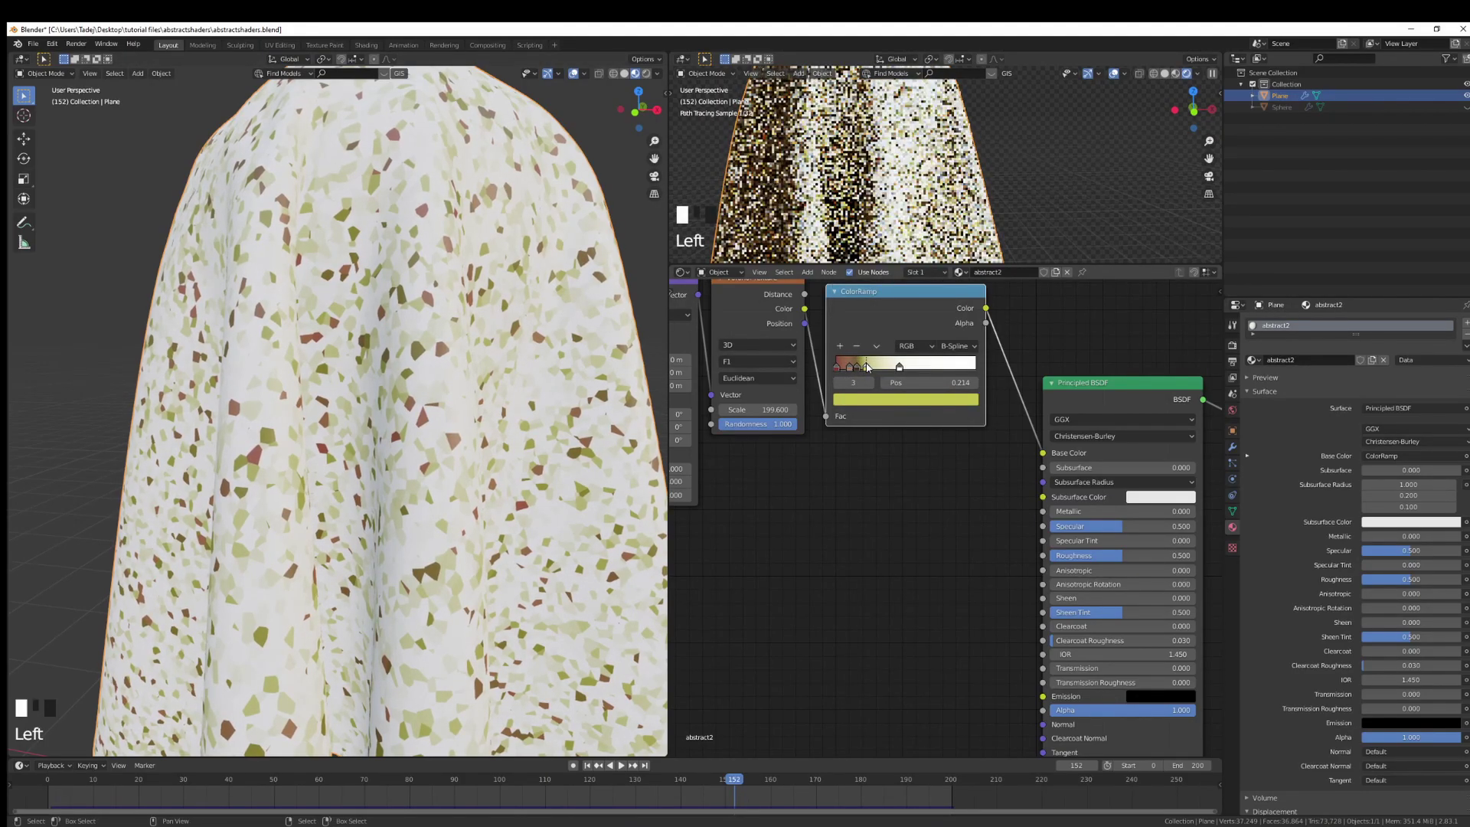
left_click(848, 368)
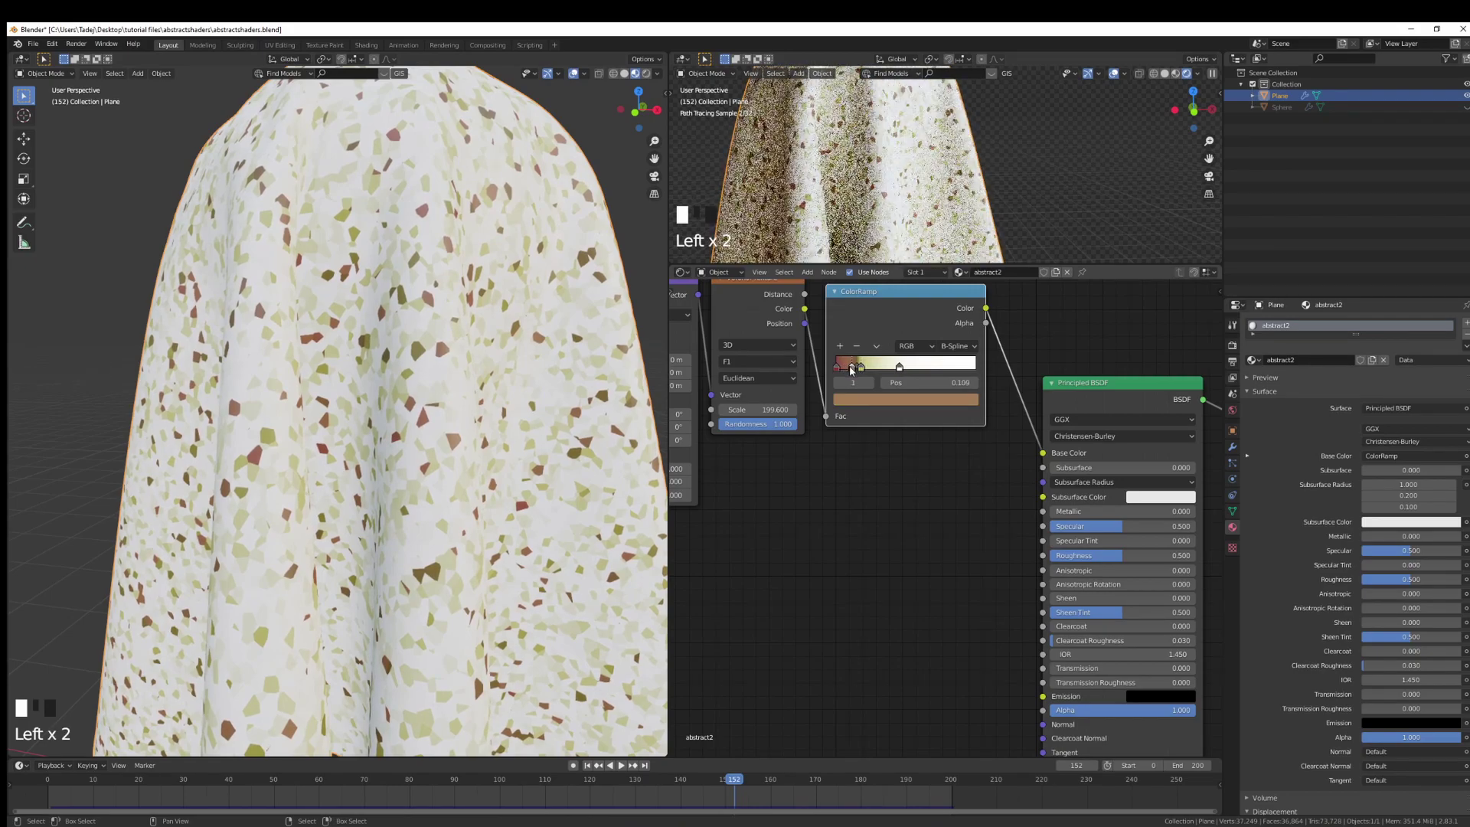
scroll(551, 396, "down", 4)
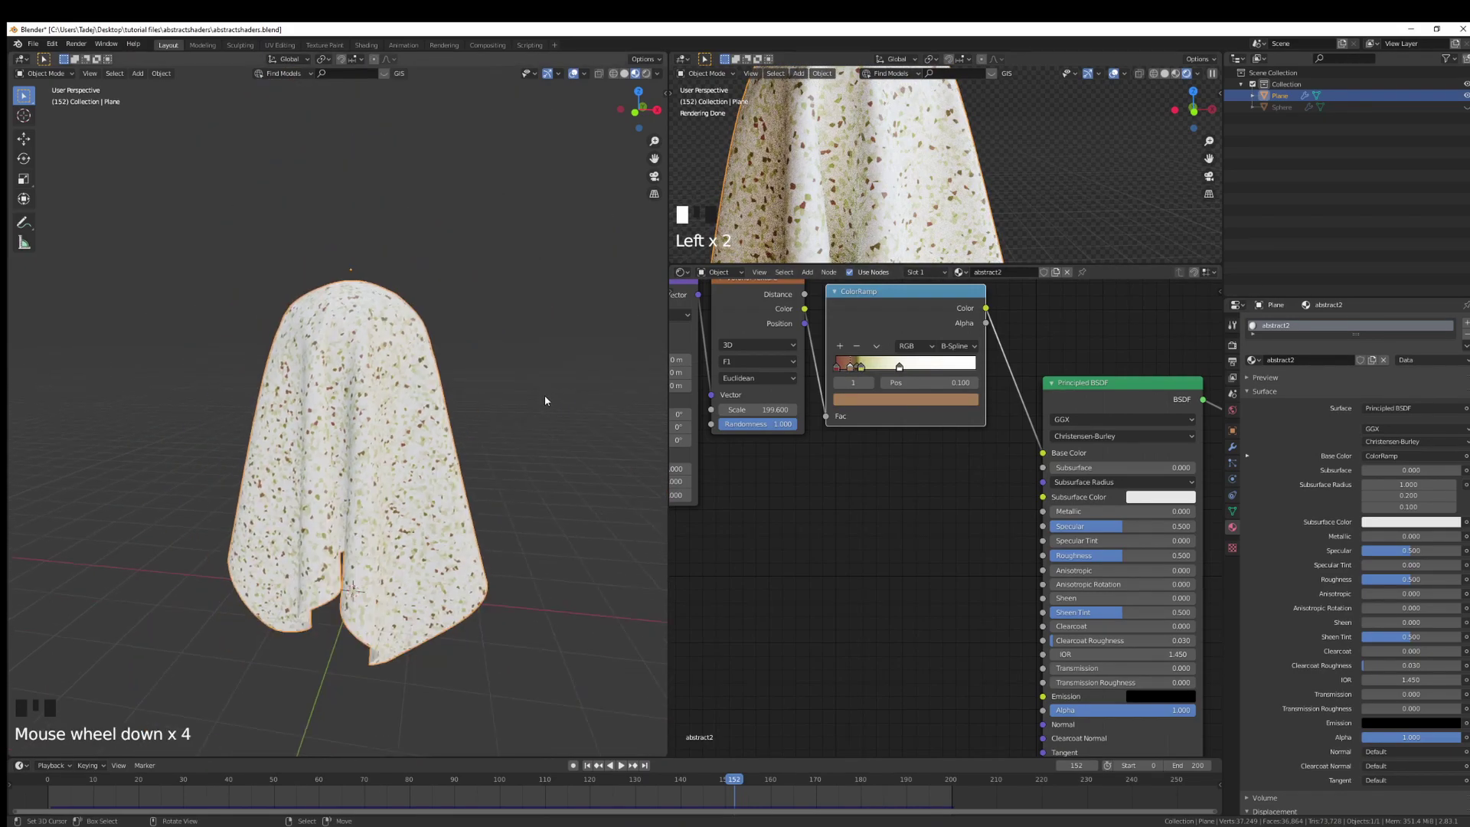
scroll(544, 396, "up", 3)
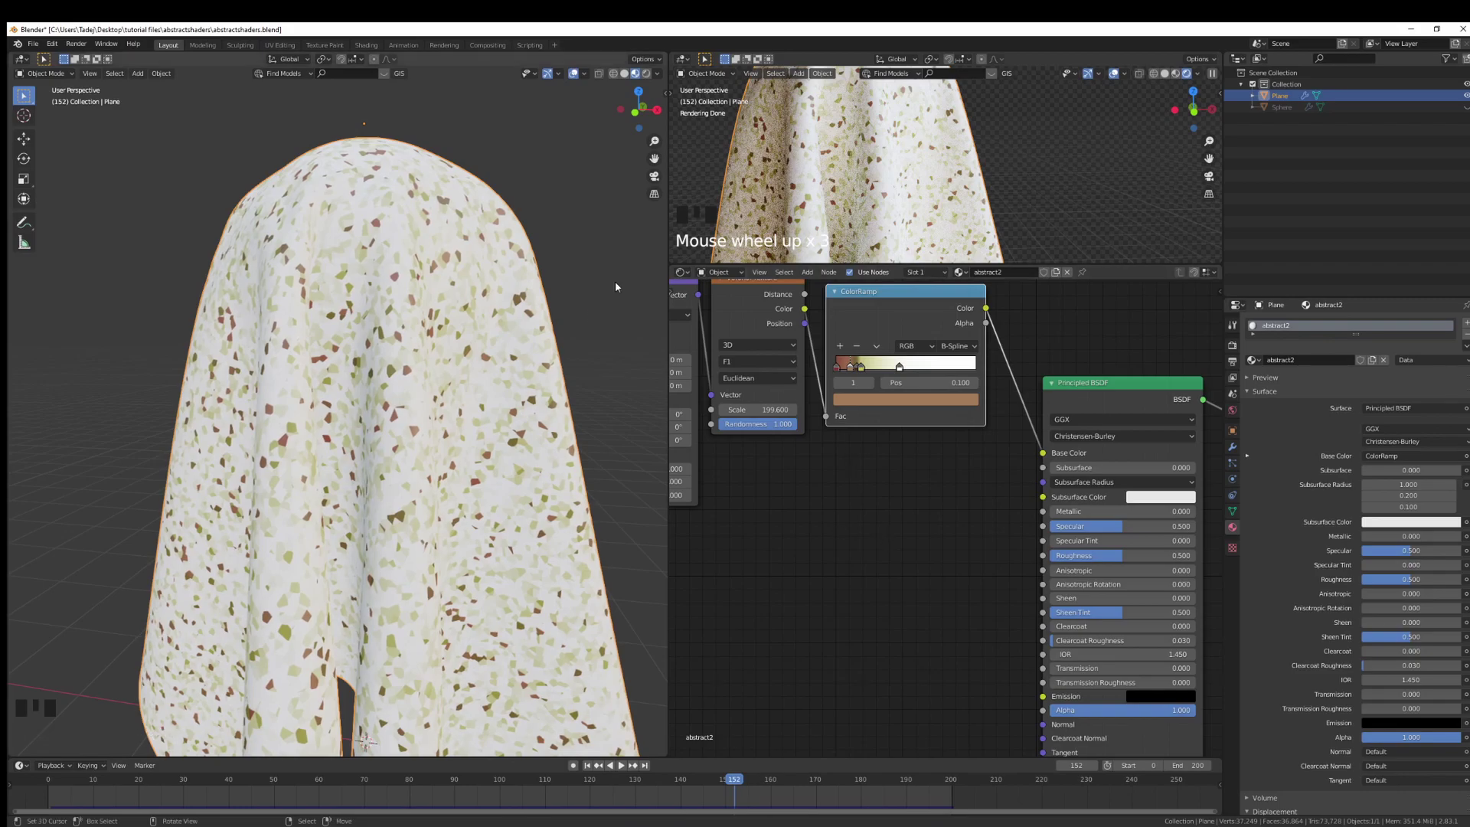
scroll(918, 183, "down", 4)
mouse_move(915, 187)
middle_mouse_down("shift")
mouse_move(934, 185)
mouse_move(909, 164)
middle_mouse_up("shift")
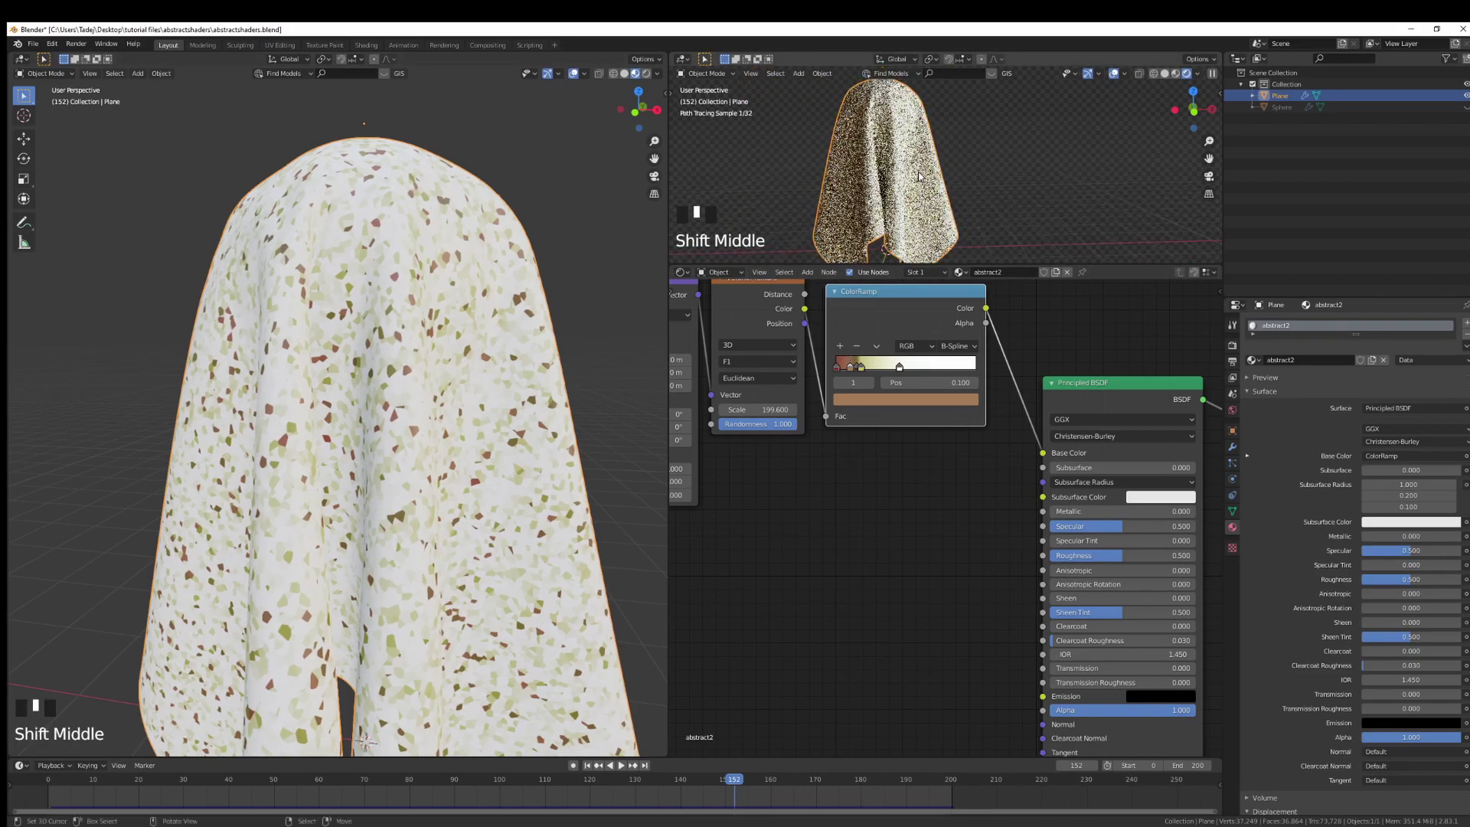
scroll(917, 182, "down", 1)
scroll(996, 277, "up", 2)
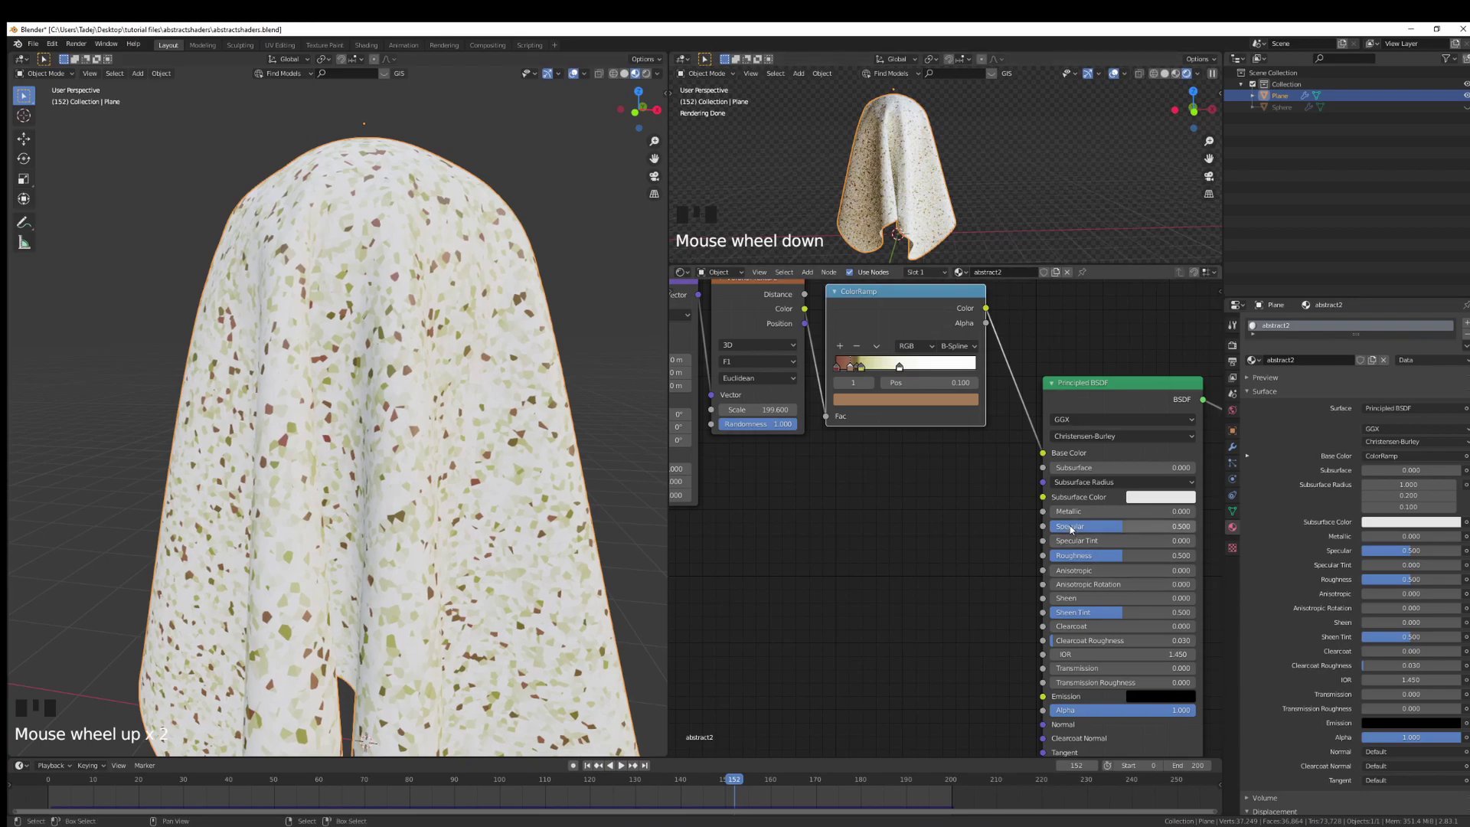
Step: Raise the speckled material's Specular to 0.800 and reframe the ghost in the render preview
left_click_drag(1069, 525, 1050, 556)
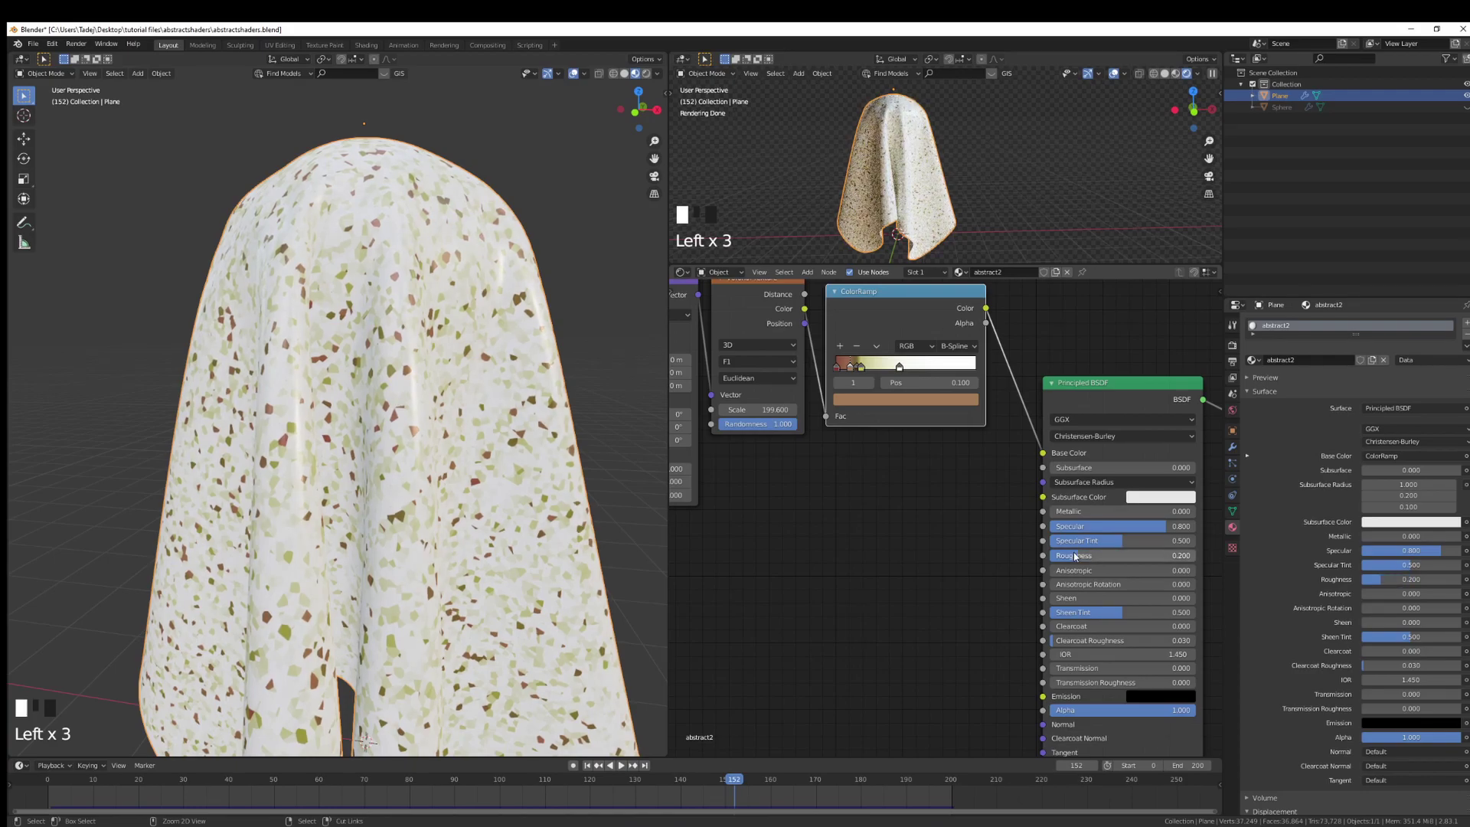
scroll(972, 191, "up", 2)
middle_click_drag(972, 191, 1005, 175, "shift")
scroll(975, 200, "up", 2)
scroll(977, 173, "down", 4)
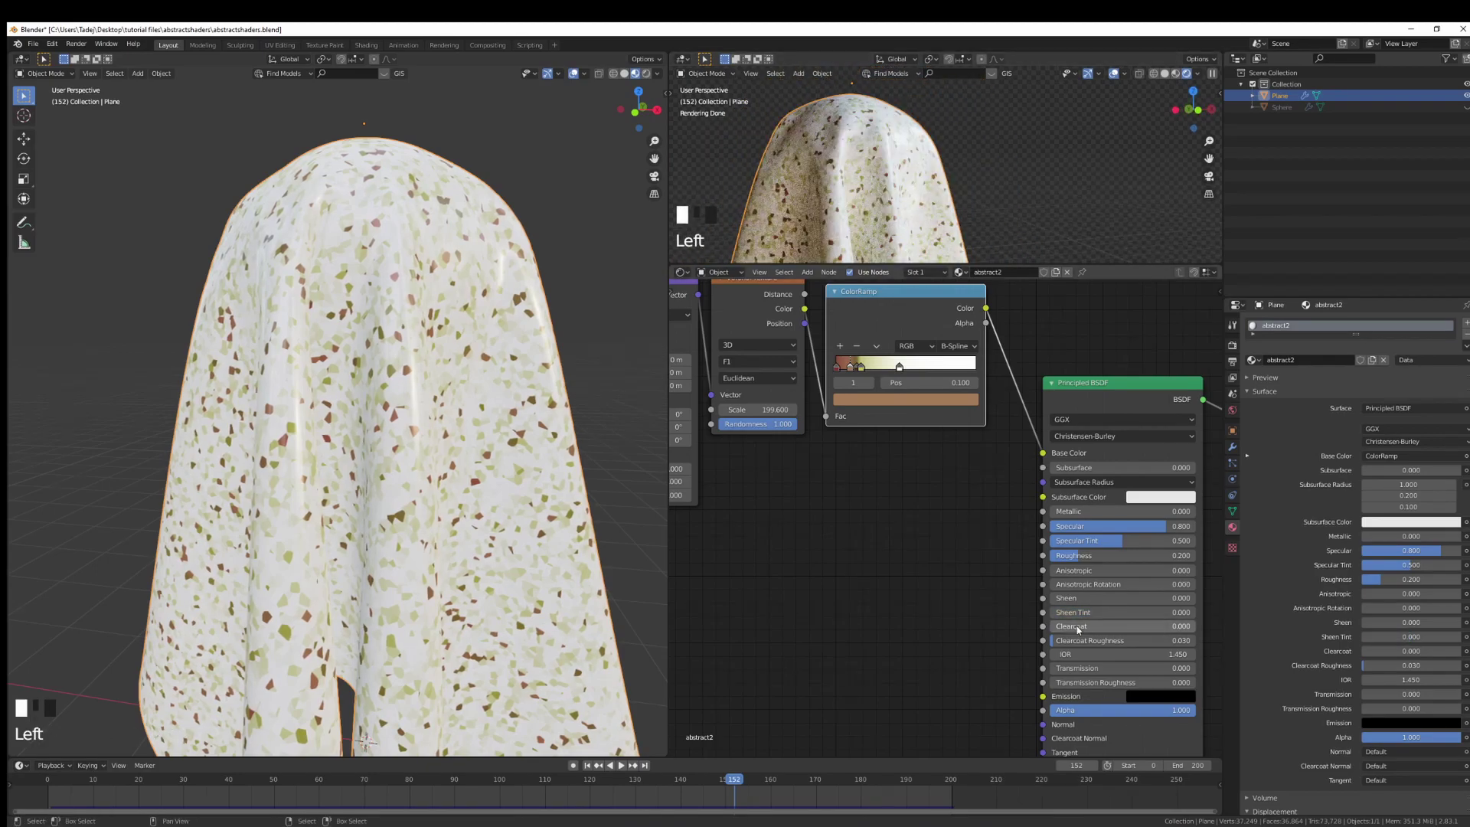
scroll(879, 569, "down", 3)
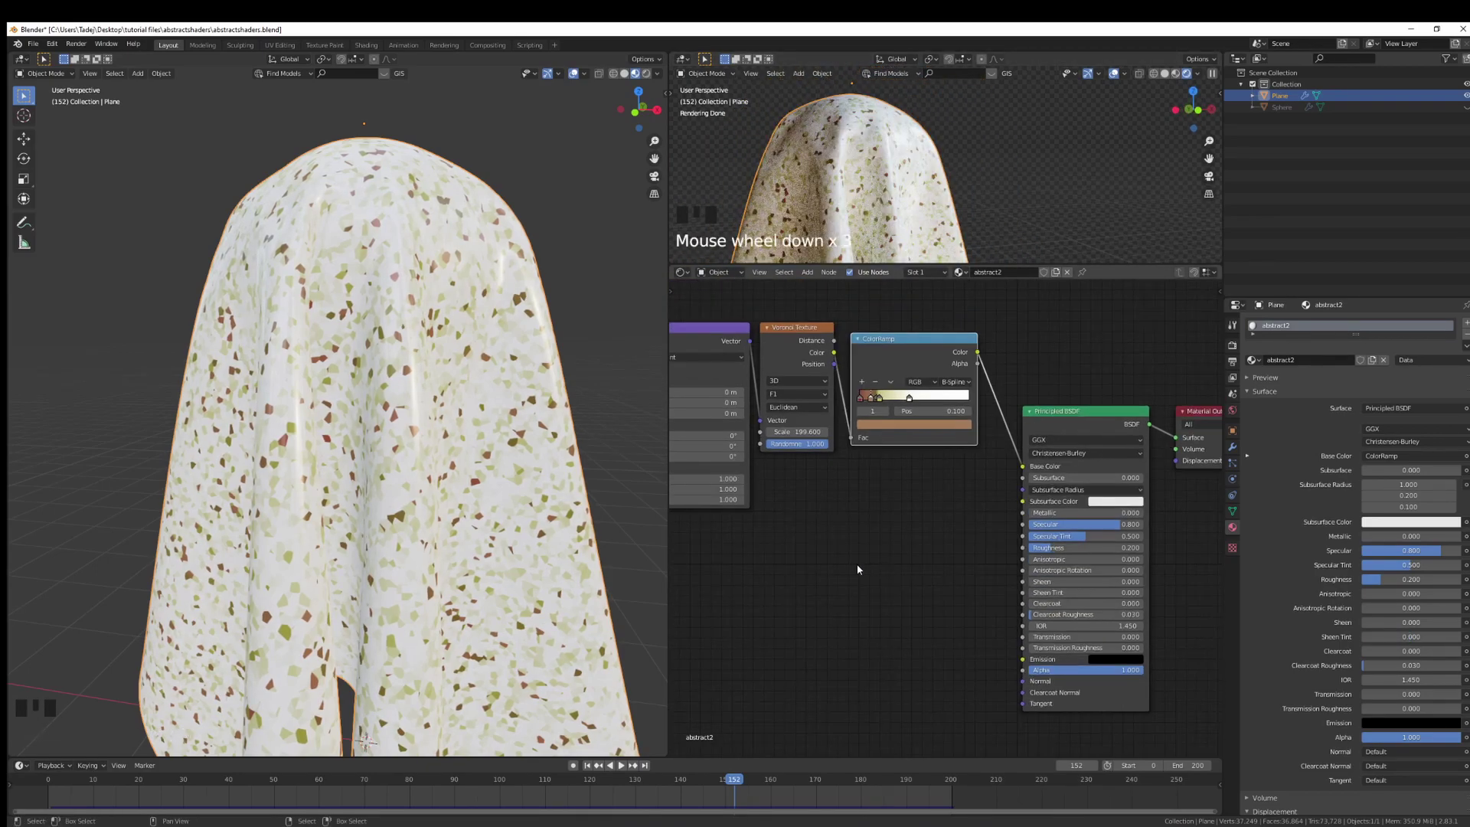
scroll(947, 211, "down", 3)
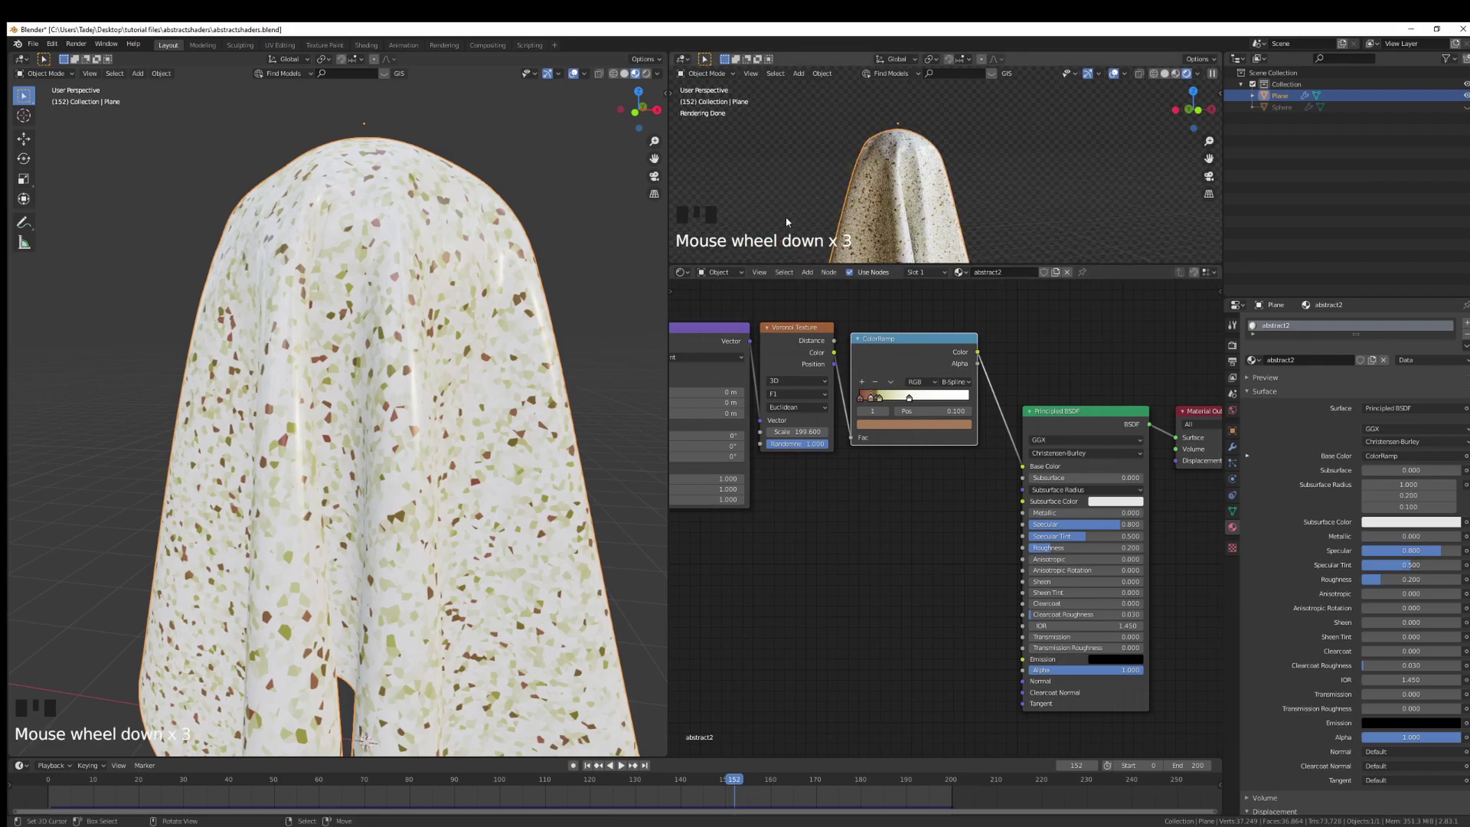
scroll(503, 317, "down", 4)
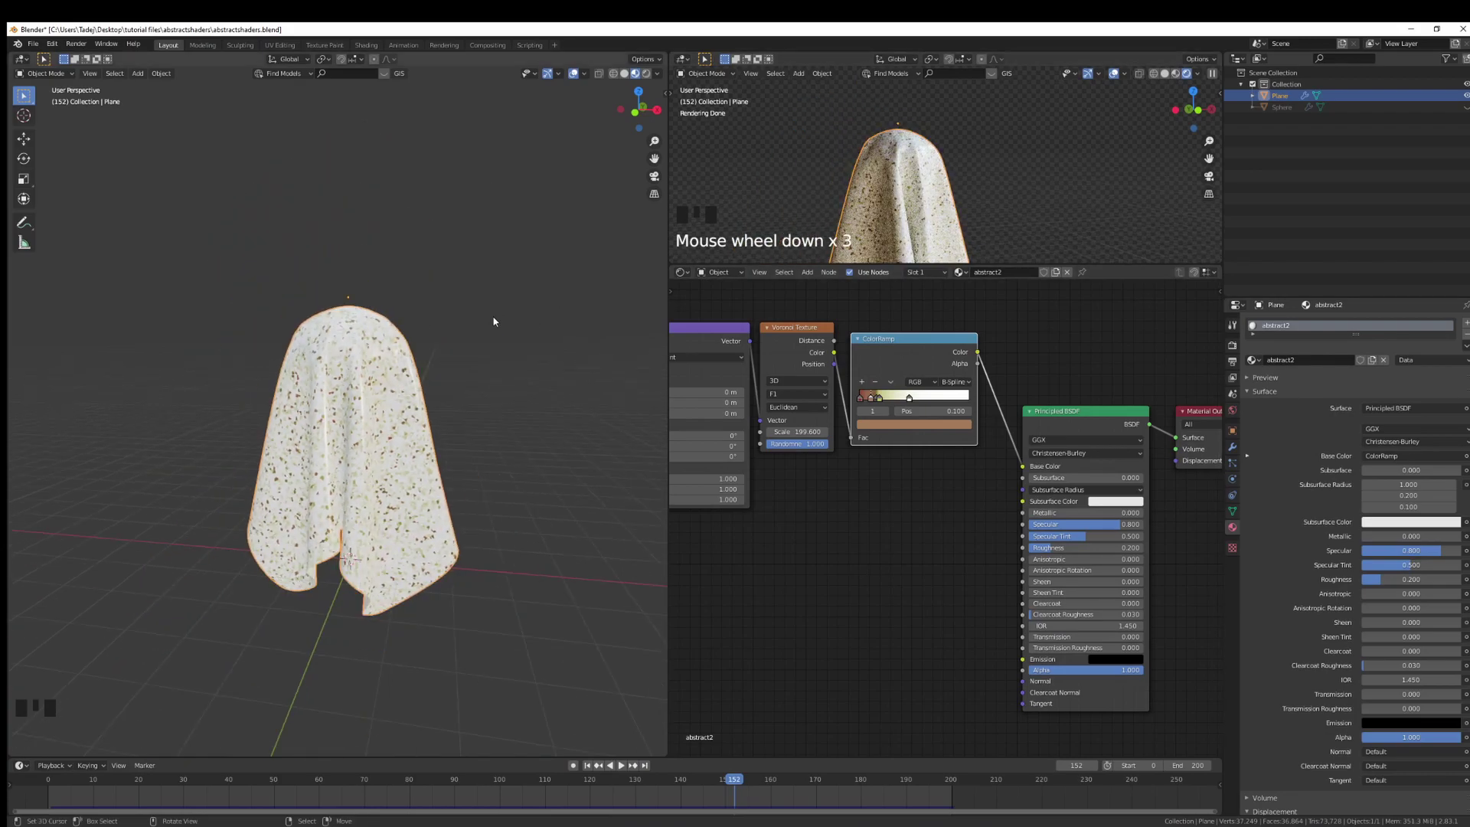
Step: Add a UV sphere and place it up and to the right of the ghost in front view
key("shift+a")
mouse_move(490, 322)
left_click(530, 355)
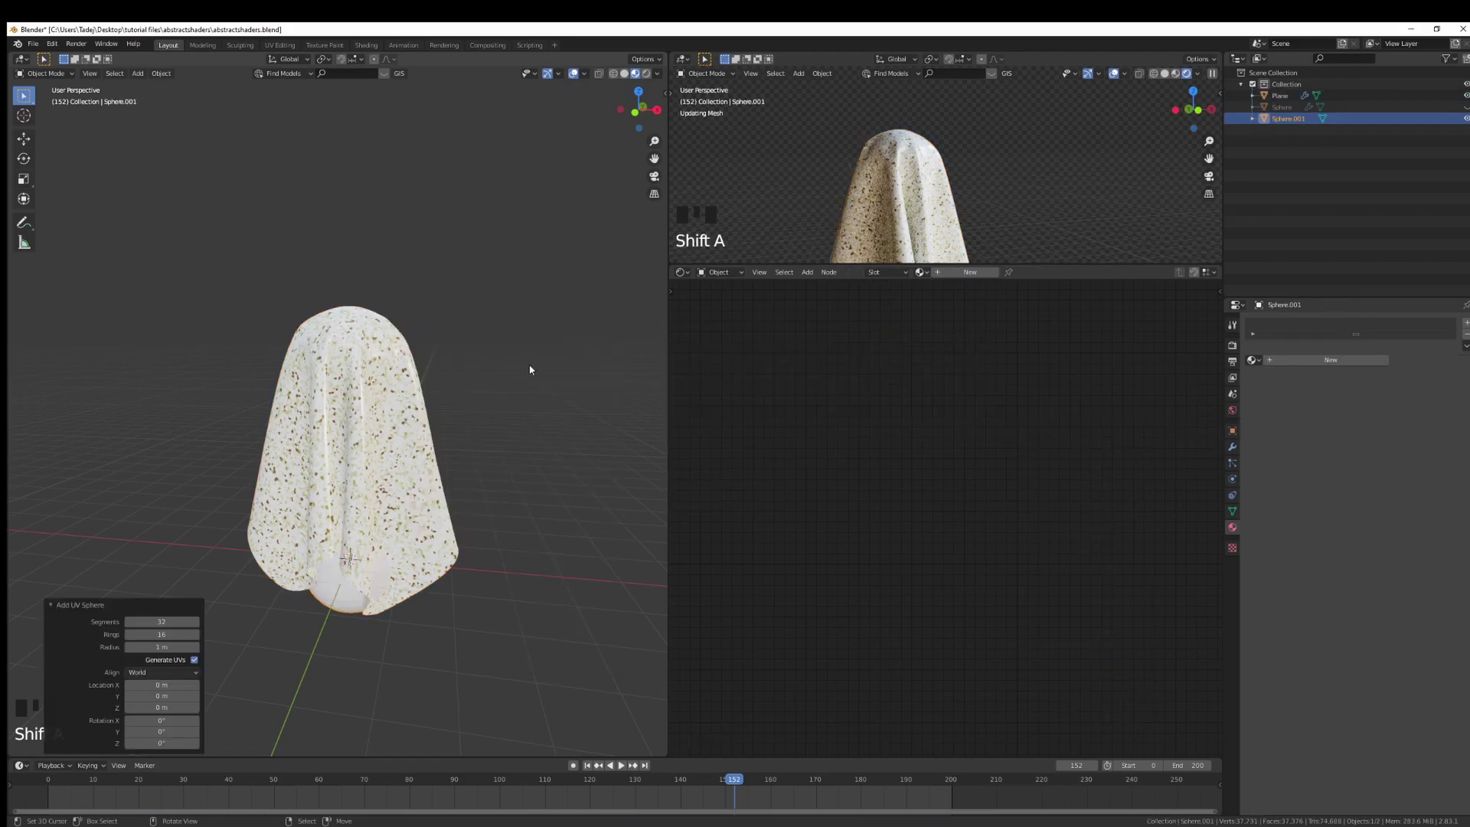
middle_click_drag(530, 369, 358, 378, "shift")
key("KP_1")
key("g")
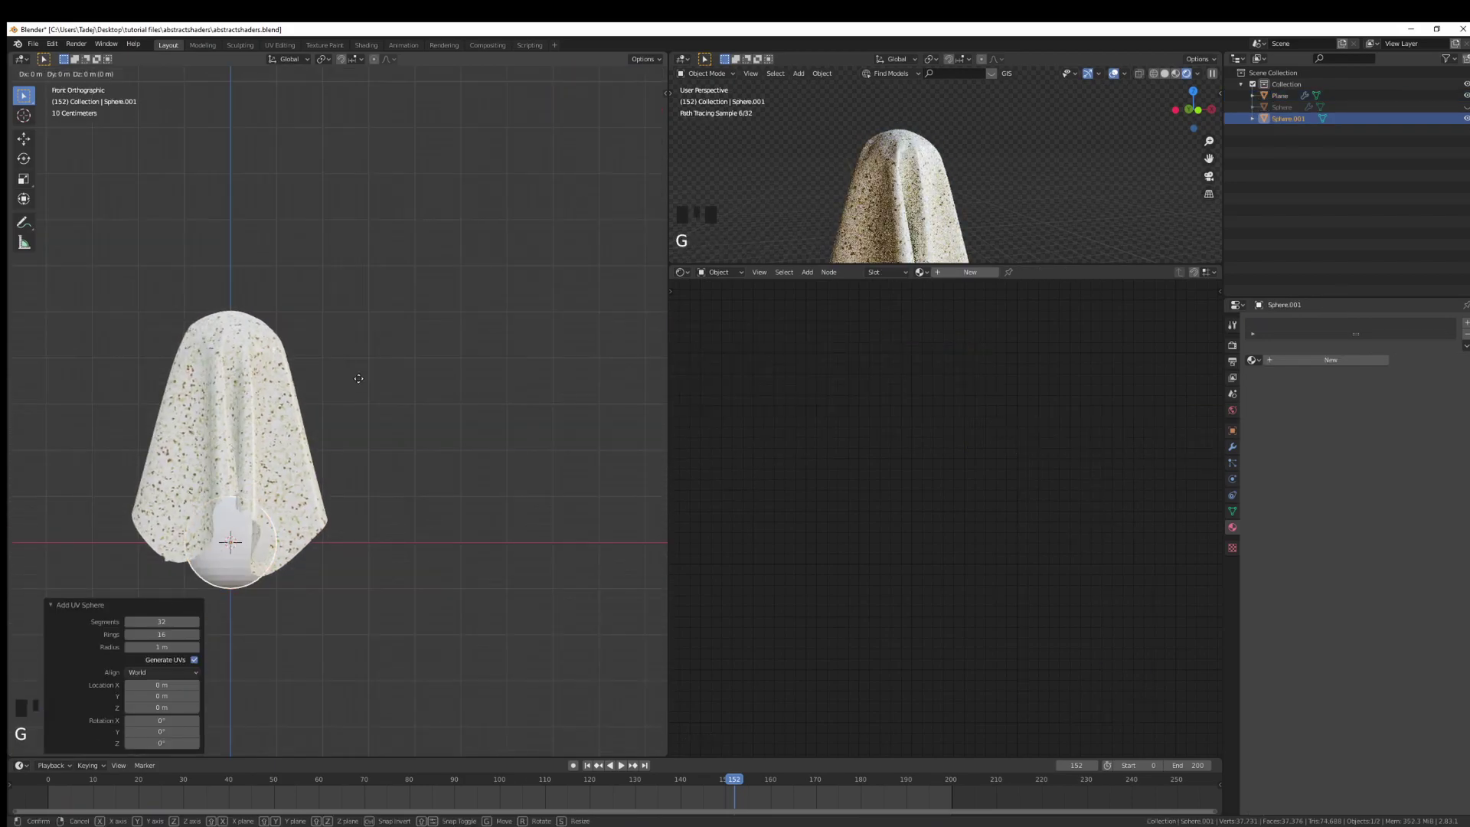
left_click(515, 202)
key("w")
middle_click_drag(510, 258, 521, 299, "shift")
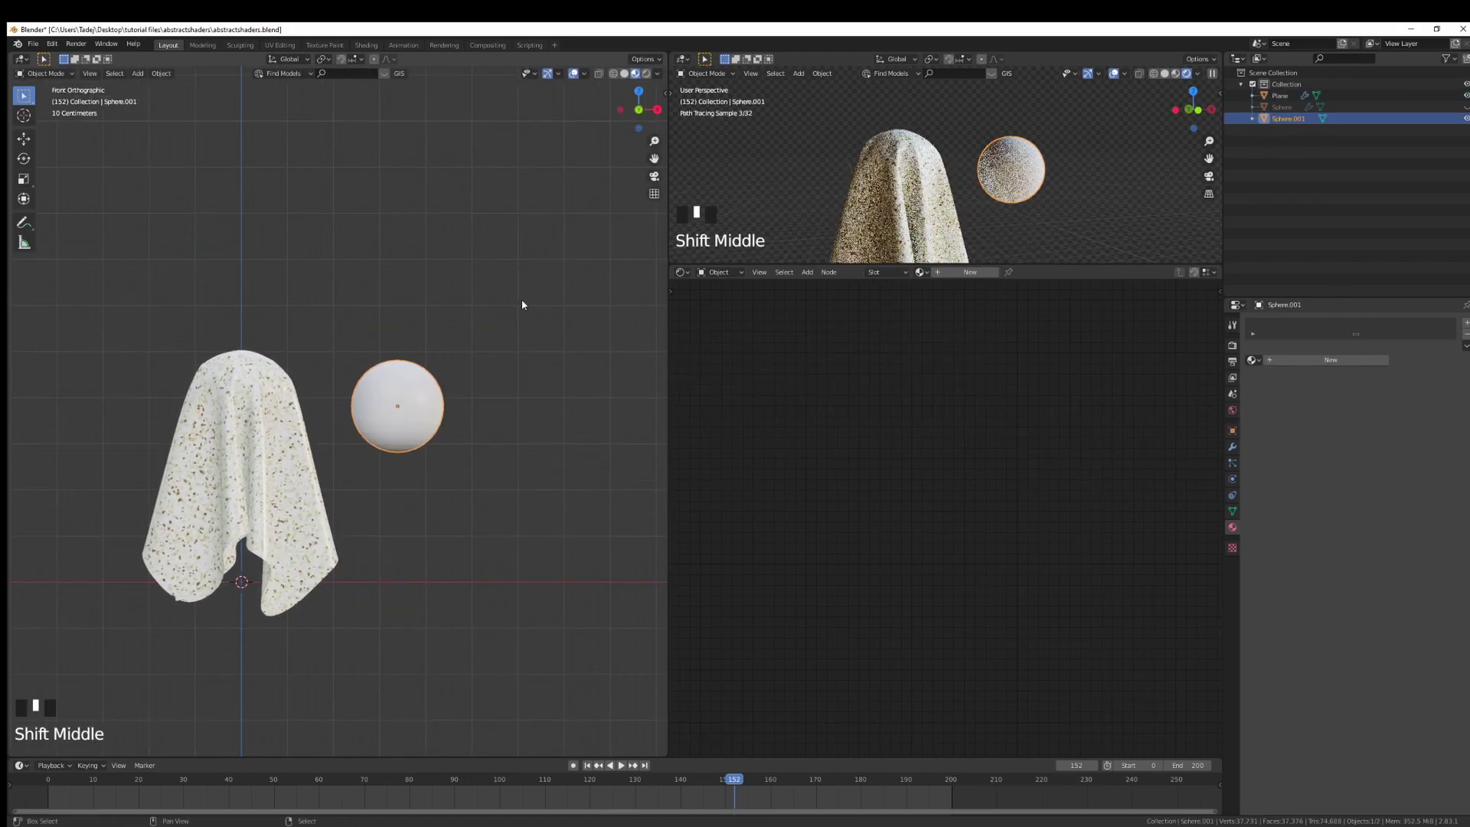
Step: Copy the ghost's abstract2 material onto the sphere with Shift+Q and inspect it up close
scroll(522, 298, "up", 2)
right_click(283, 379, "shift")
key("shift+q")
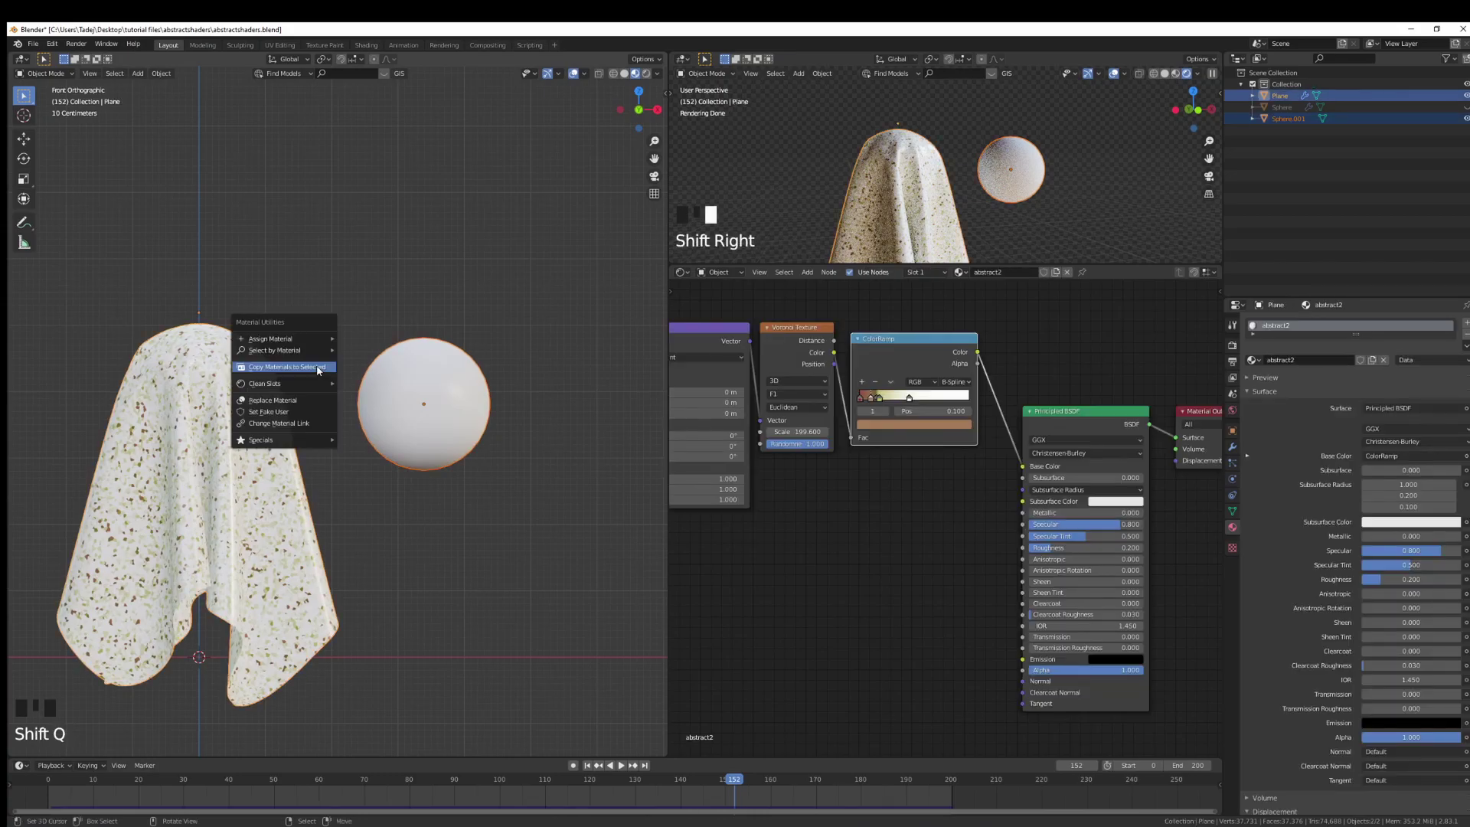
left_click(317, 371)
scroll(473, 404, "up", 3)
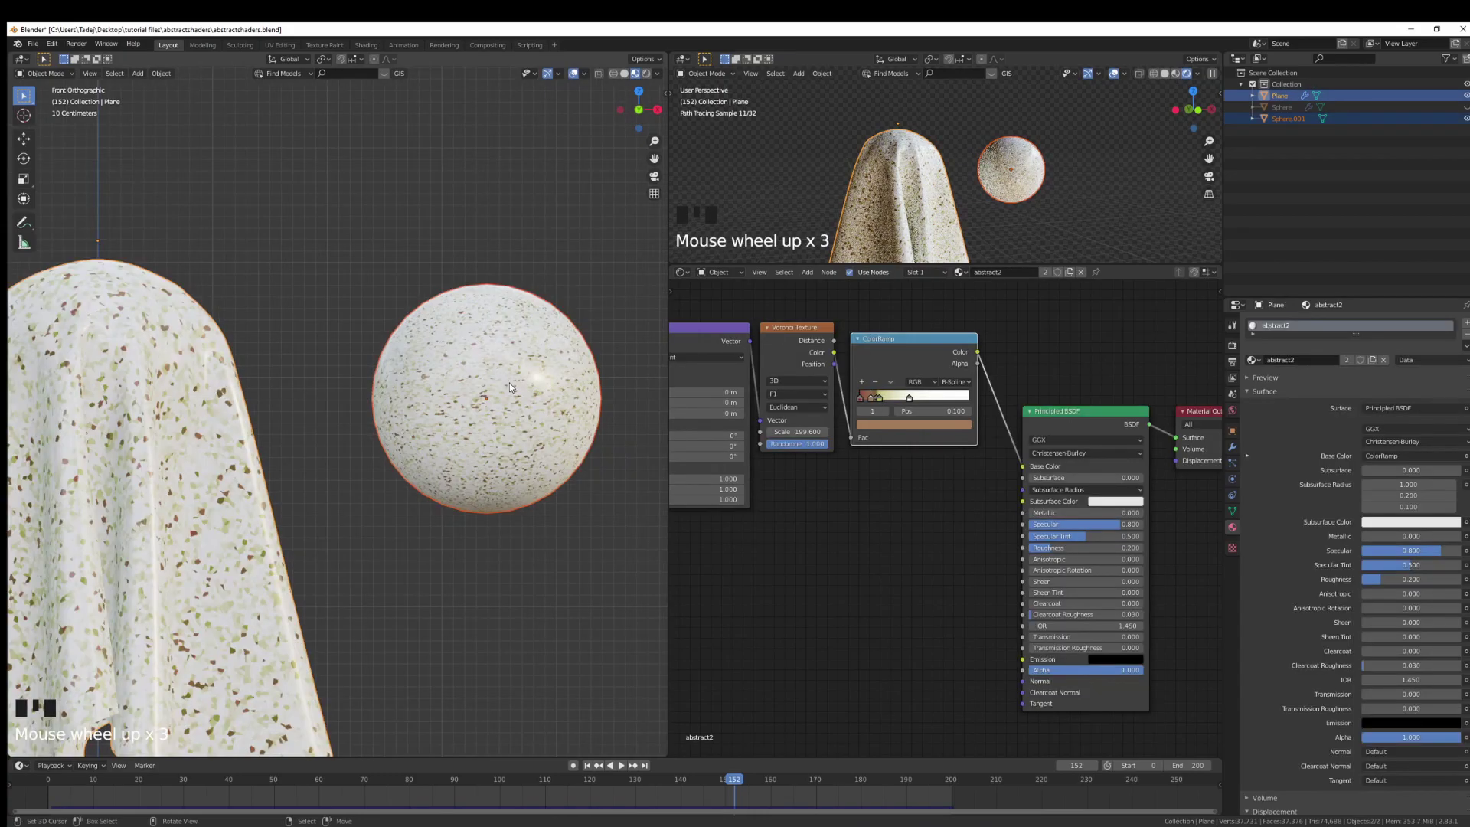
middle_click_drag(508, 383, 394, 395, "shift")
scroll(1126, 150, "up", 5)
middle_click_drag(1125, 149, 895, 163, "shift")
scroll(814, 155, "up", 2)
scroll(862, 169, "down", 3)
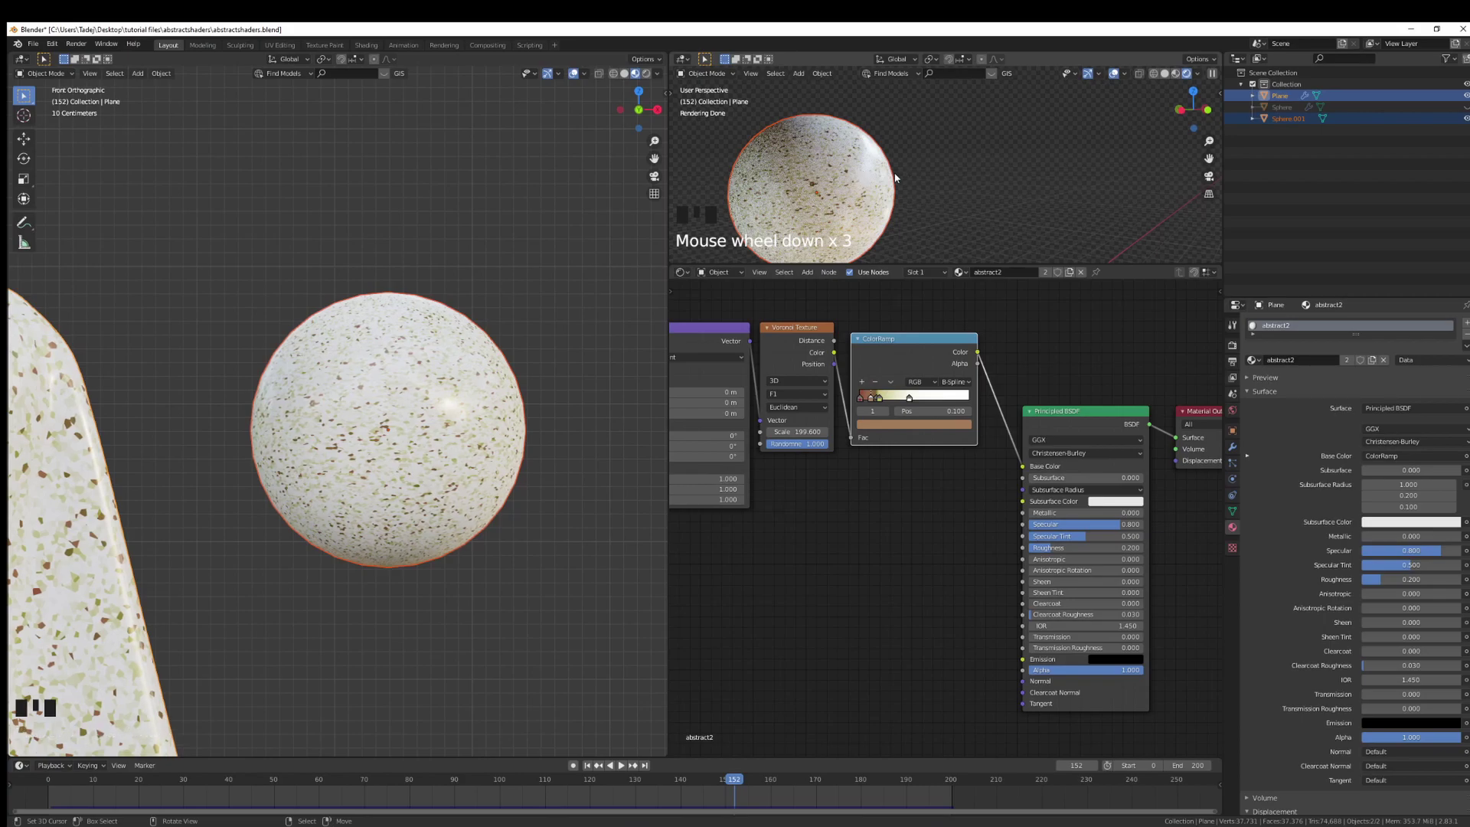
Step: Undo the accidental deletion of both objects, then delete only the sphere
key("x")
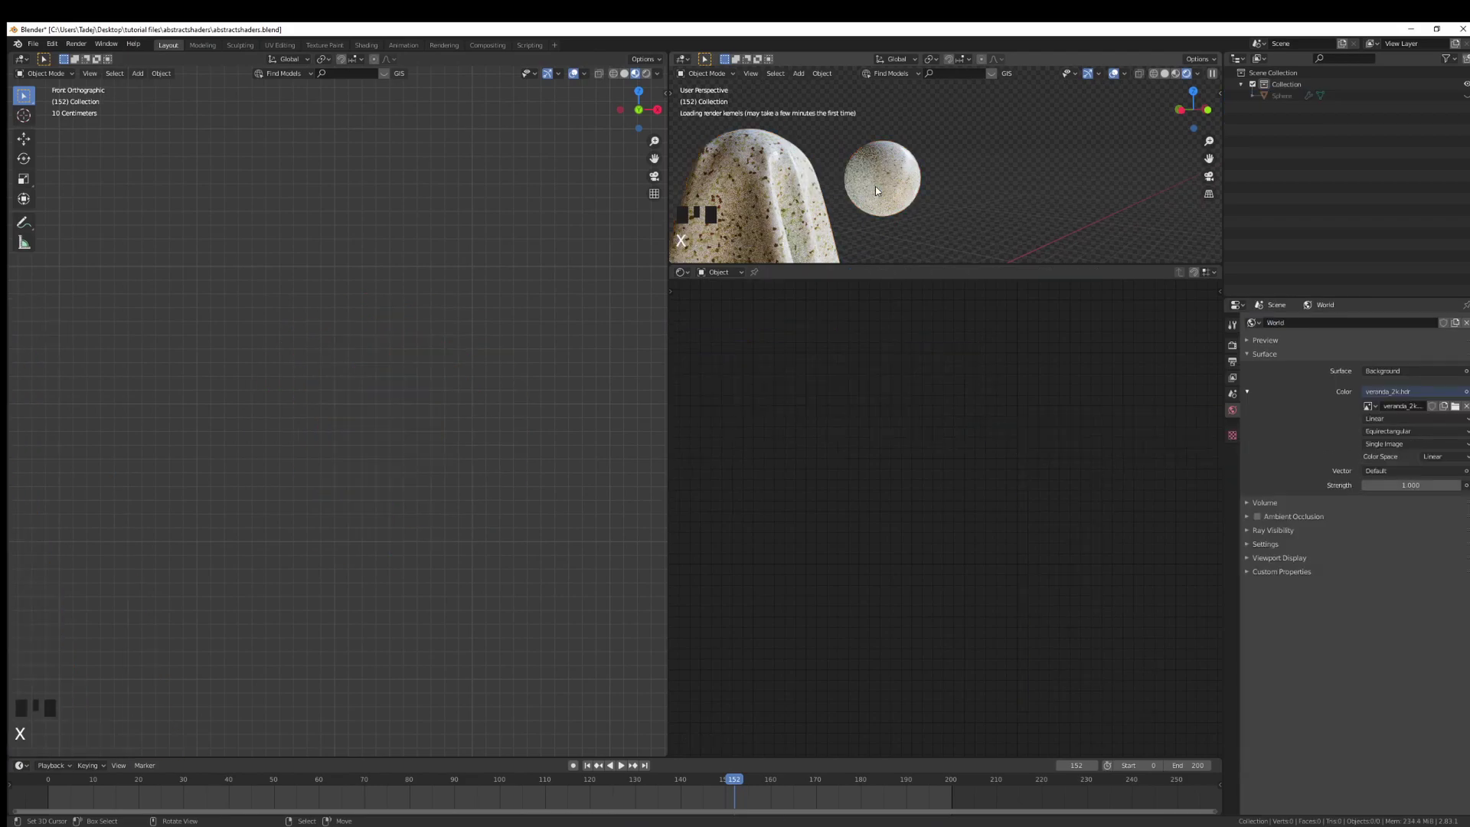
key("ctrl+z")
scroll(420, 358, "down", 2)
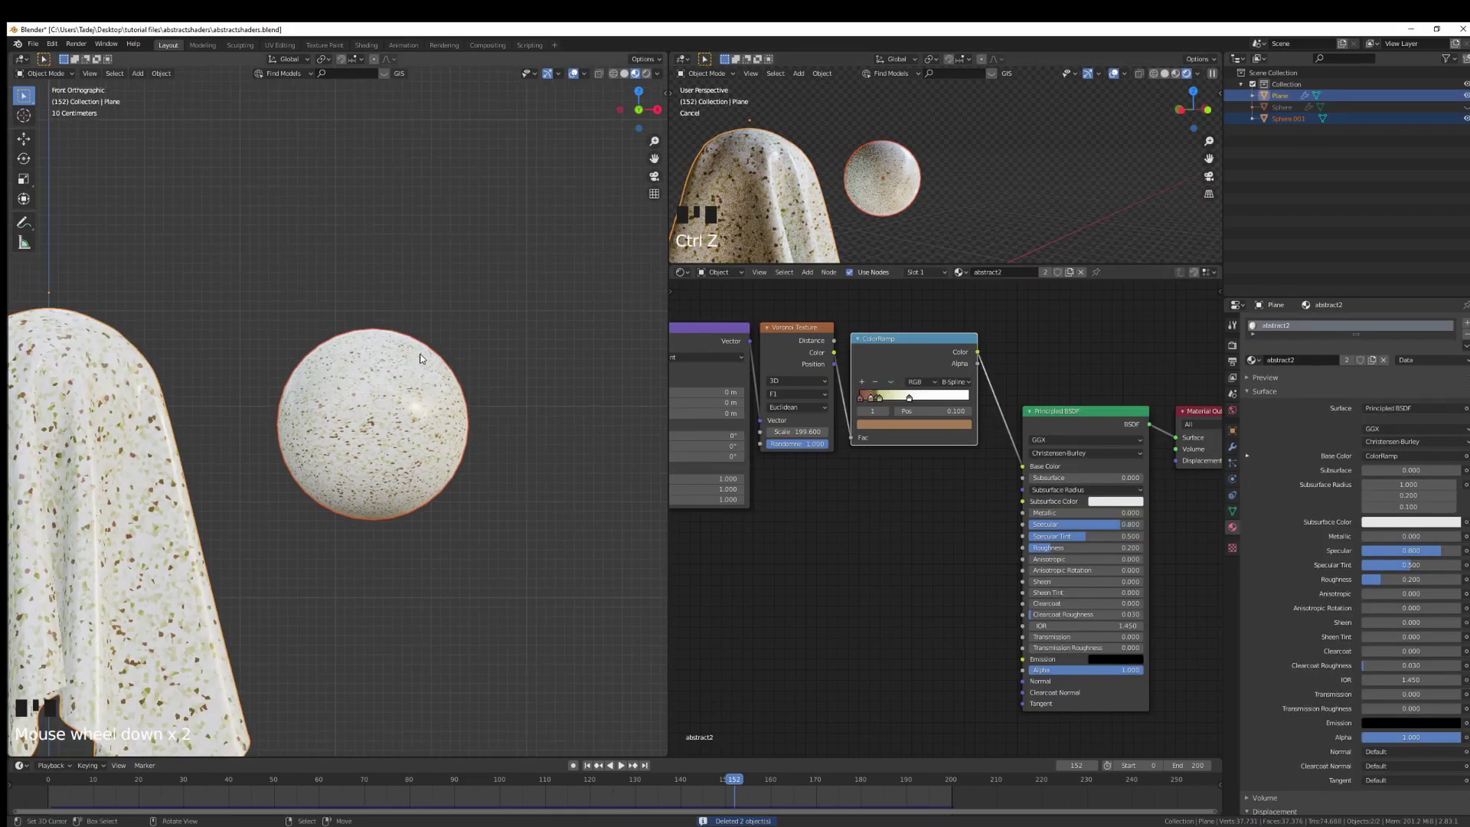
middle_click_drag(420, 358, 543, 327)
left_click(519, 324)
key("x")
left_click(518, 325)
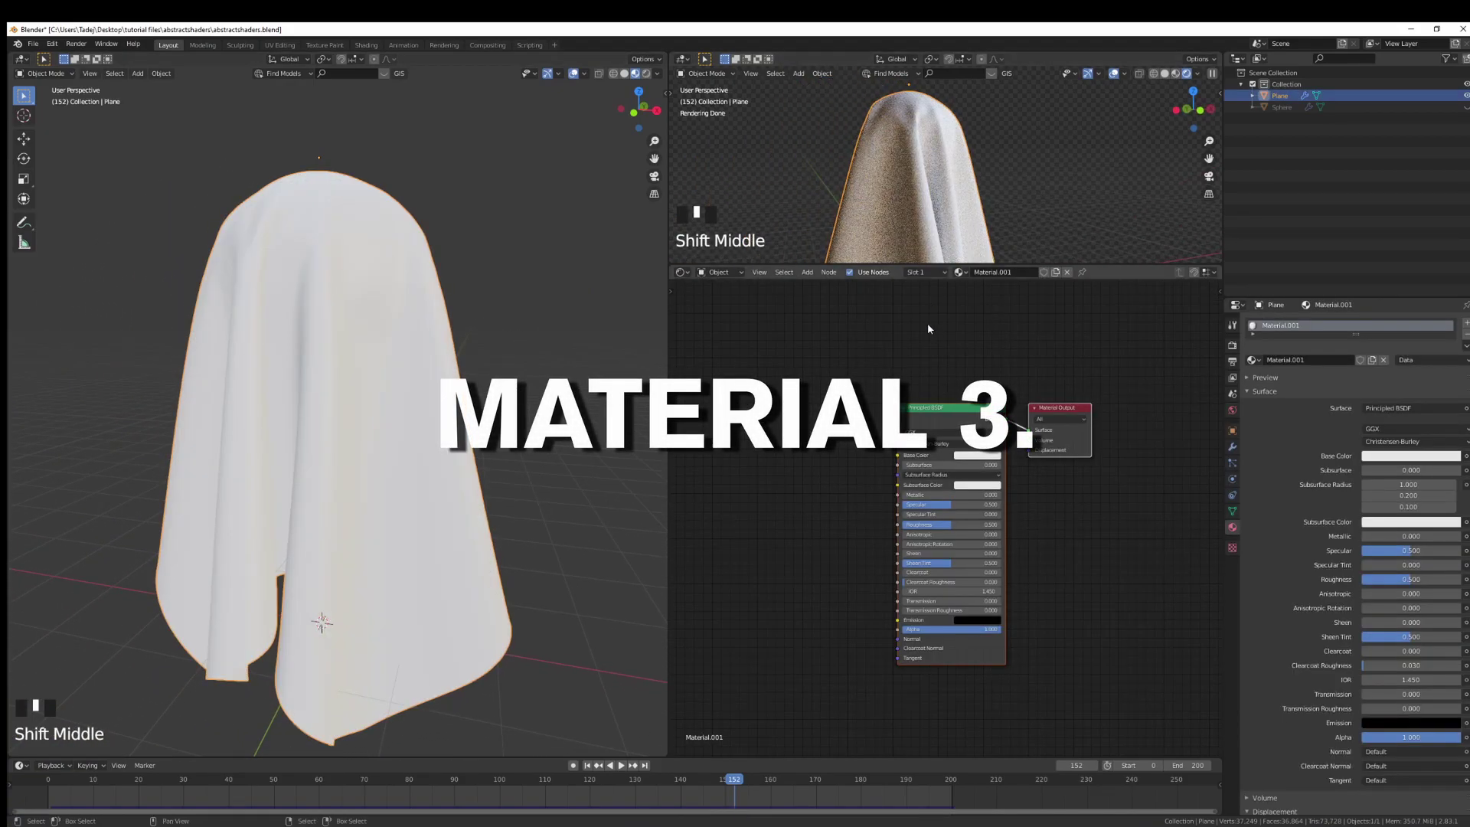
Step: Move the Principled BSDF node to sit near the Material Output
left_click(935, 408)
mouse_move(935, 408)
left_mouse_down()
mouse_move(895, 397)
mouse_move(910, 403)
left_mouse_up()
middle_click_drag(942, 398, 990, 395)
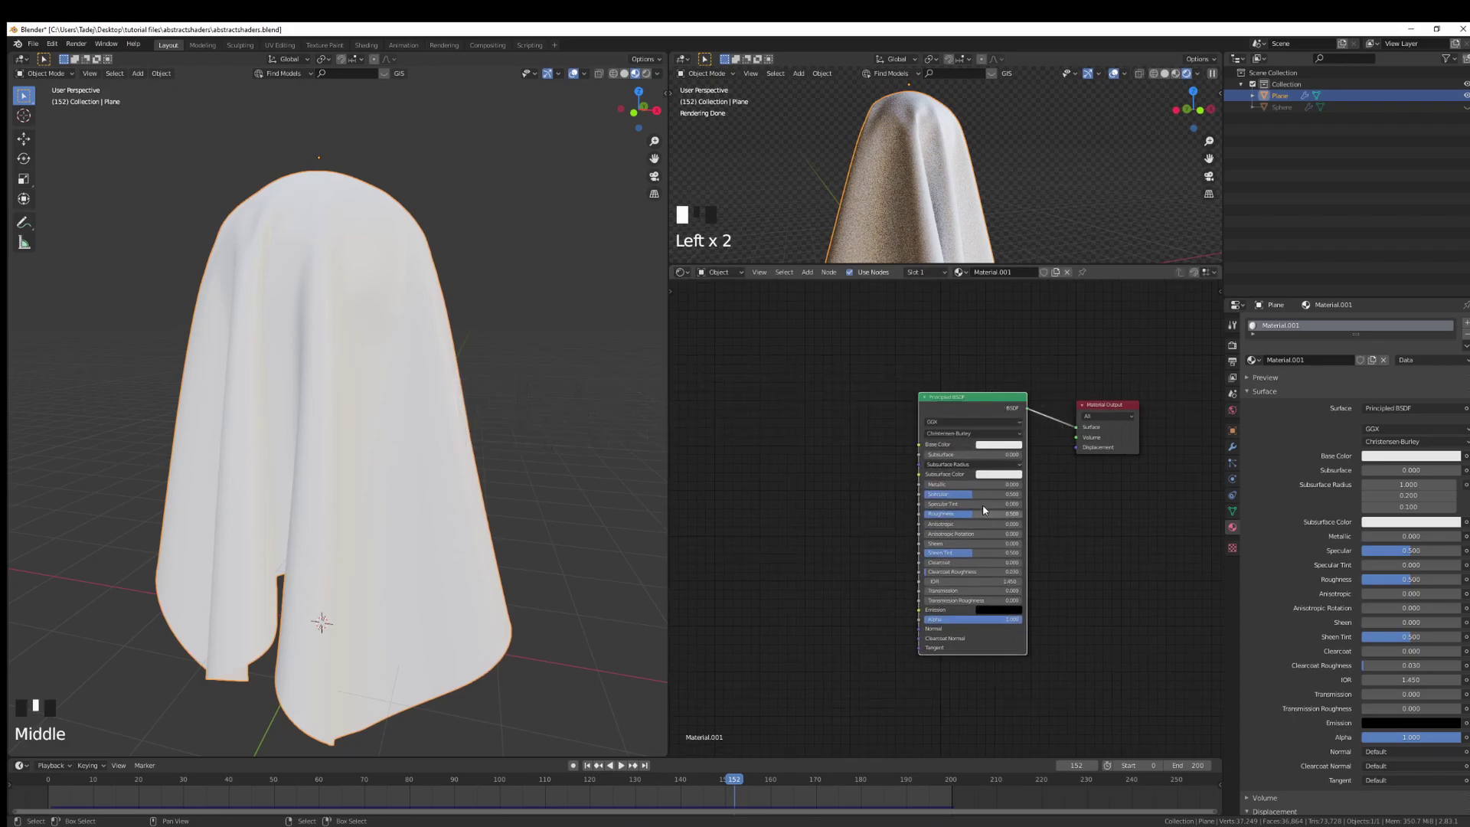
scroll(978, 472, "up", 2)
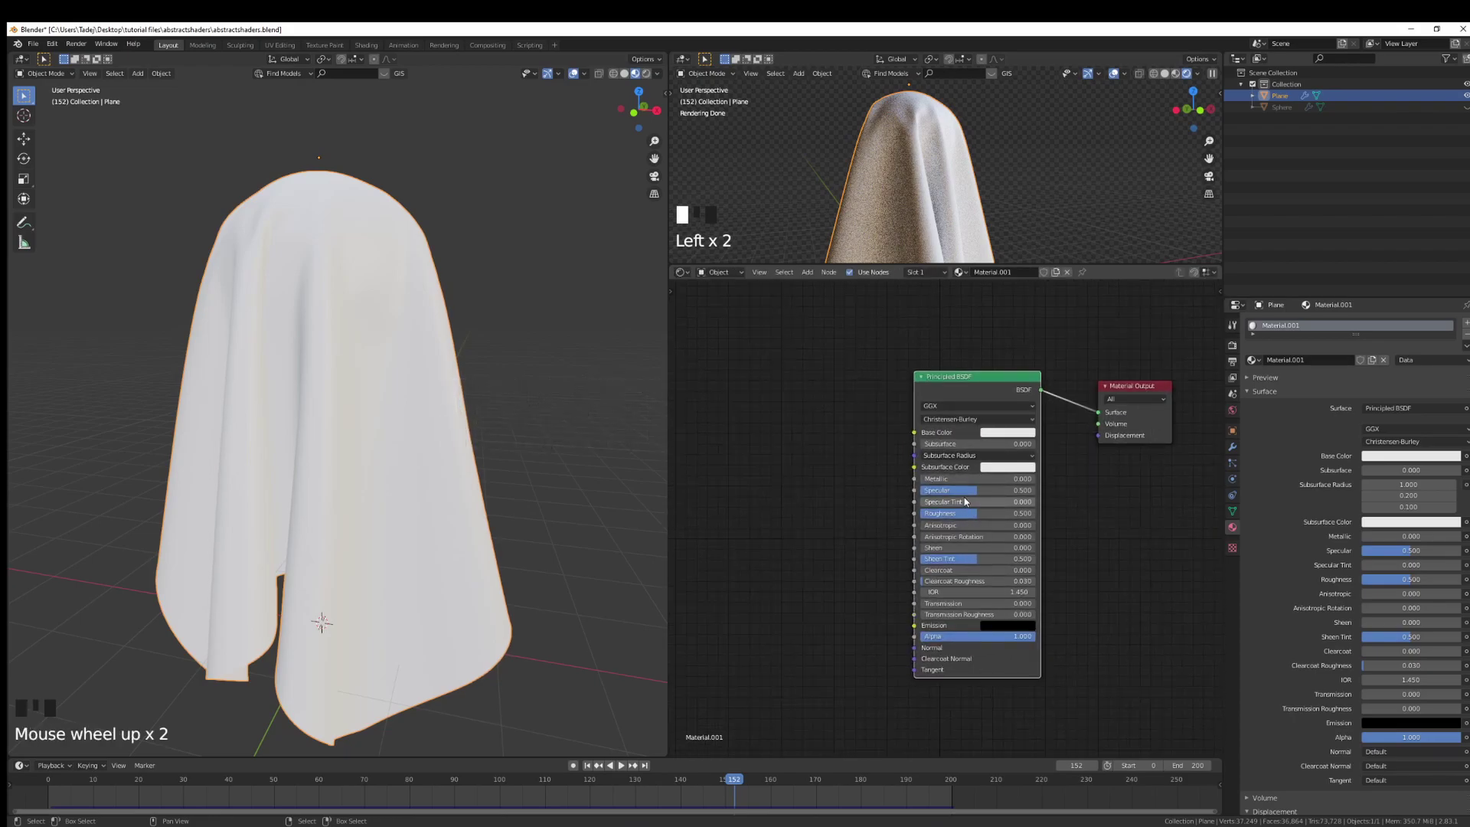
Step: Set Specular to 0.800 and Clearcoat to 0.500, leaving Sheen Tint at 0.500
left_click_drag(965, 498, 927, 512)
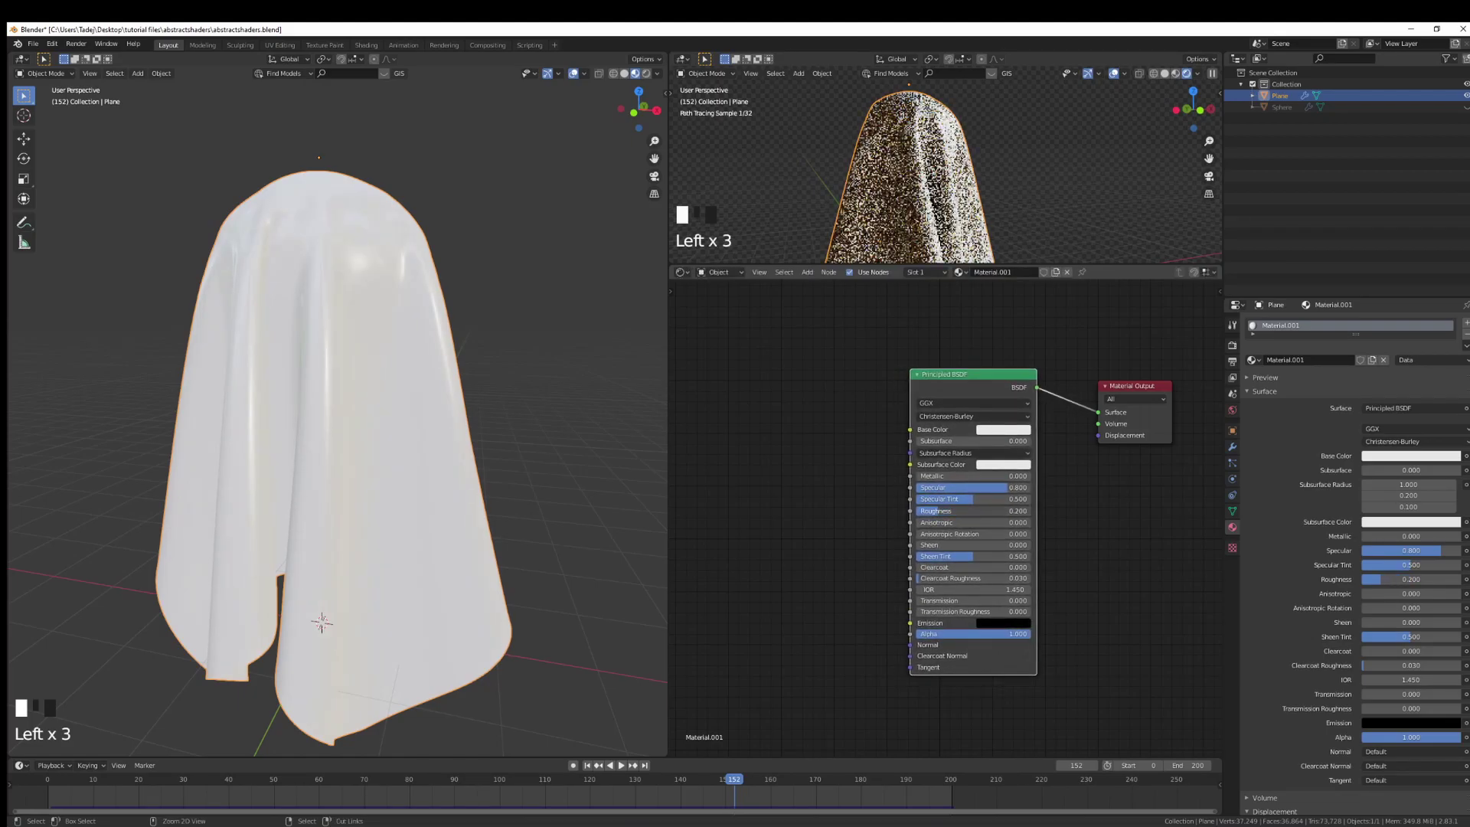
mouse_move(961, 559)
left_mouse_down()
mouse_move(934, 559)
mouse_move(961, 559)
left_mouse_up()
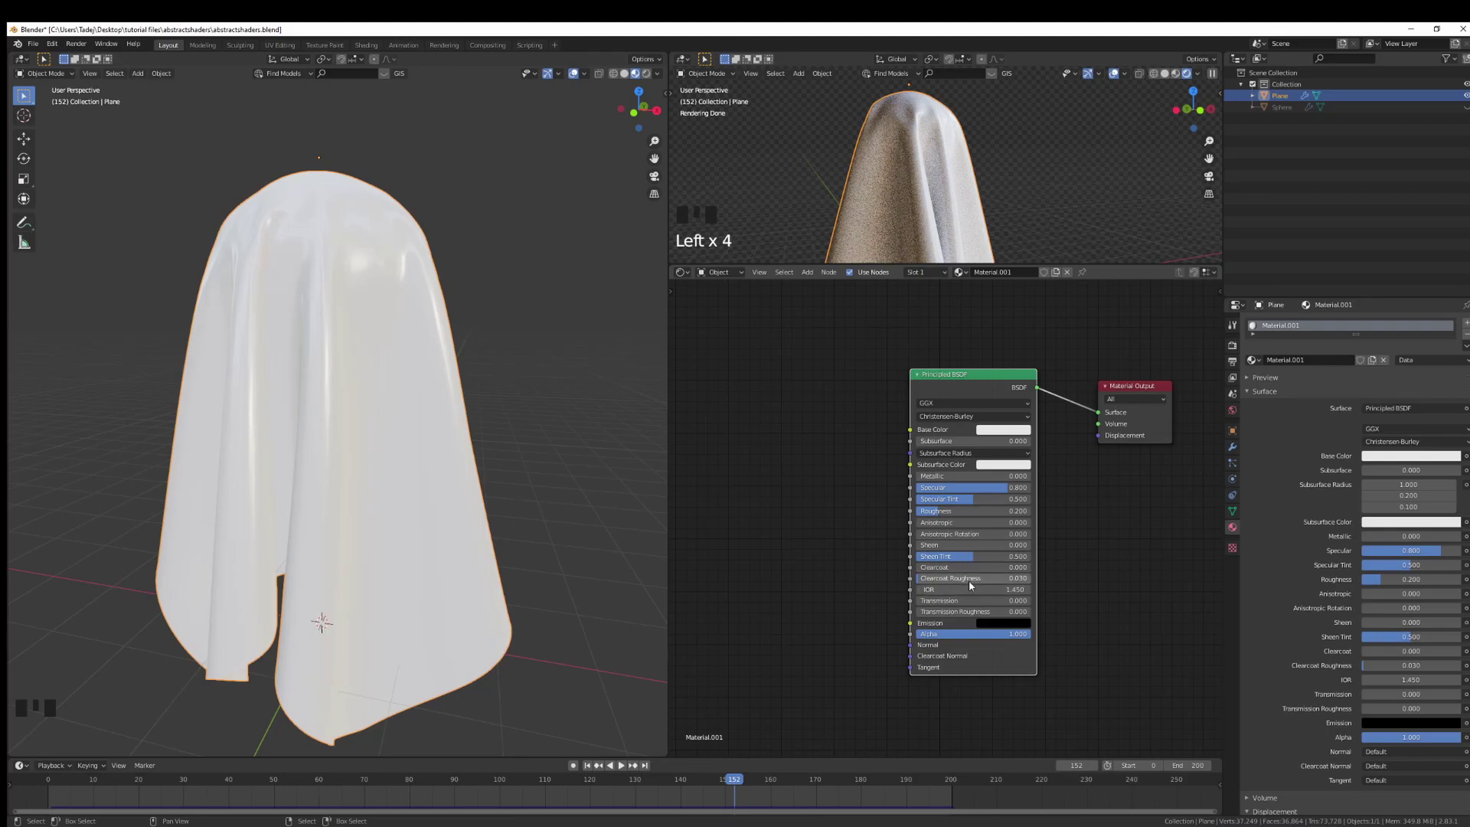
mouse_move(957, 567)
left_mouse_down("ctrl")
mouse_move(1013, 568)
mouse_move(971, 584)
left_mouse_up("ctrl")
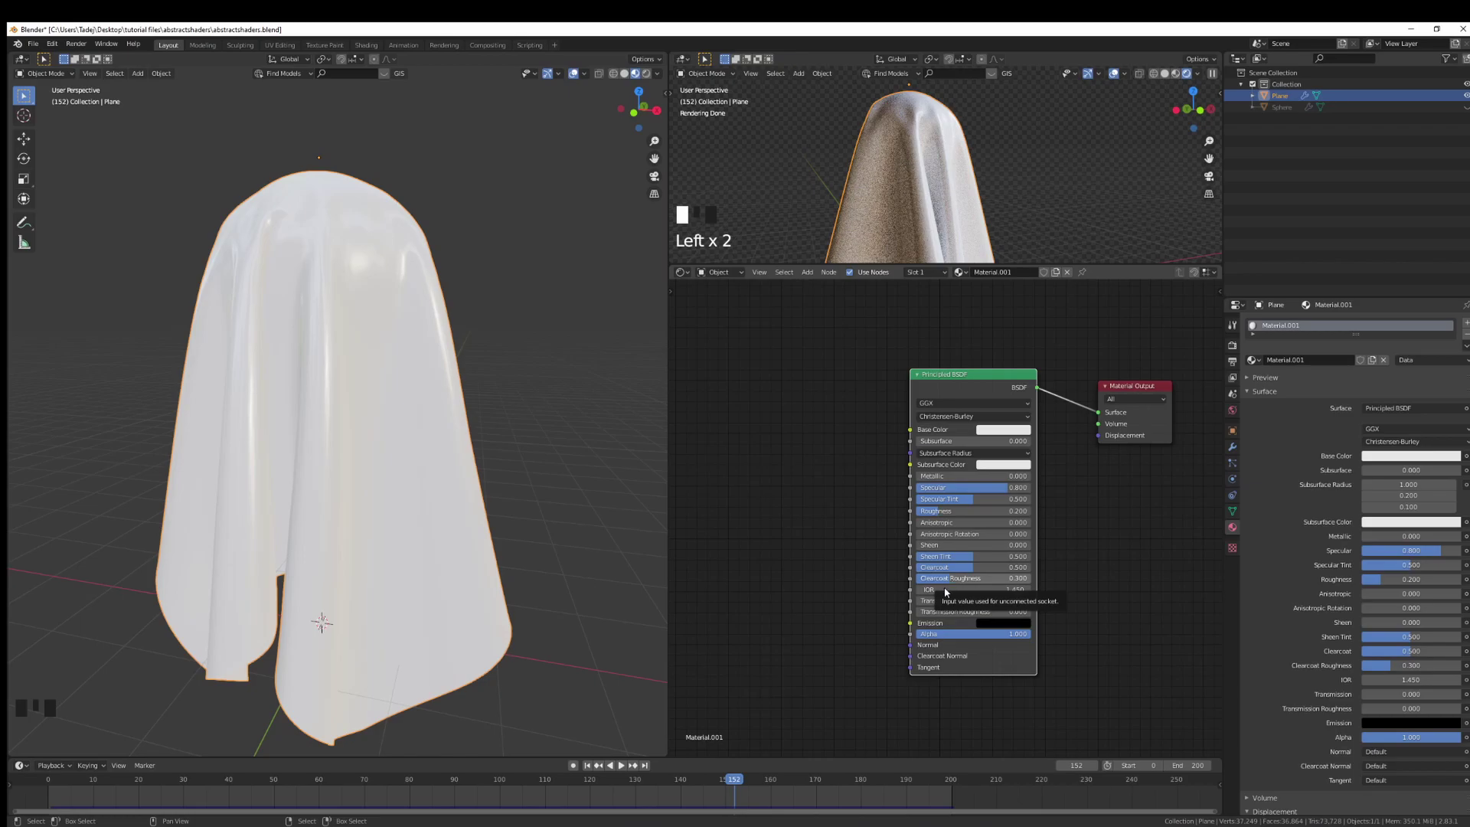
Step: Add a ColorRamp node and a Fresnel node to its left in the shader editor
key("shift+a")
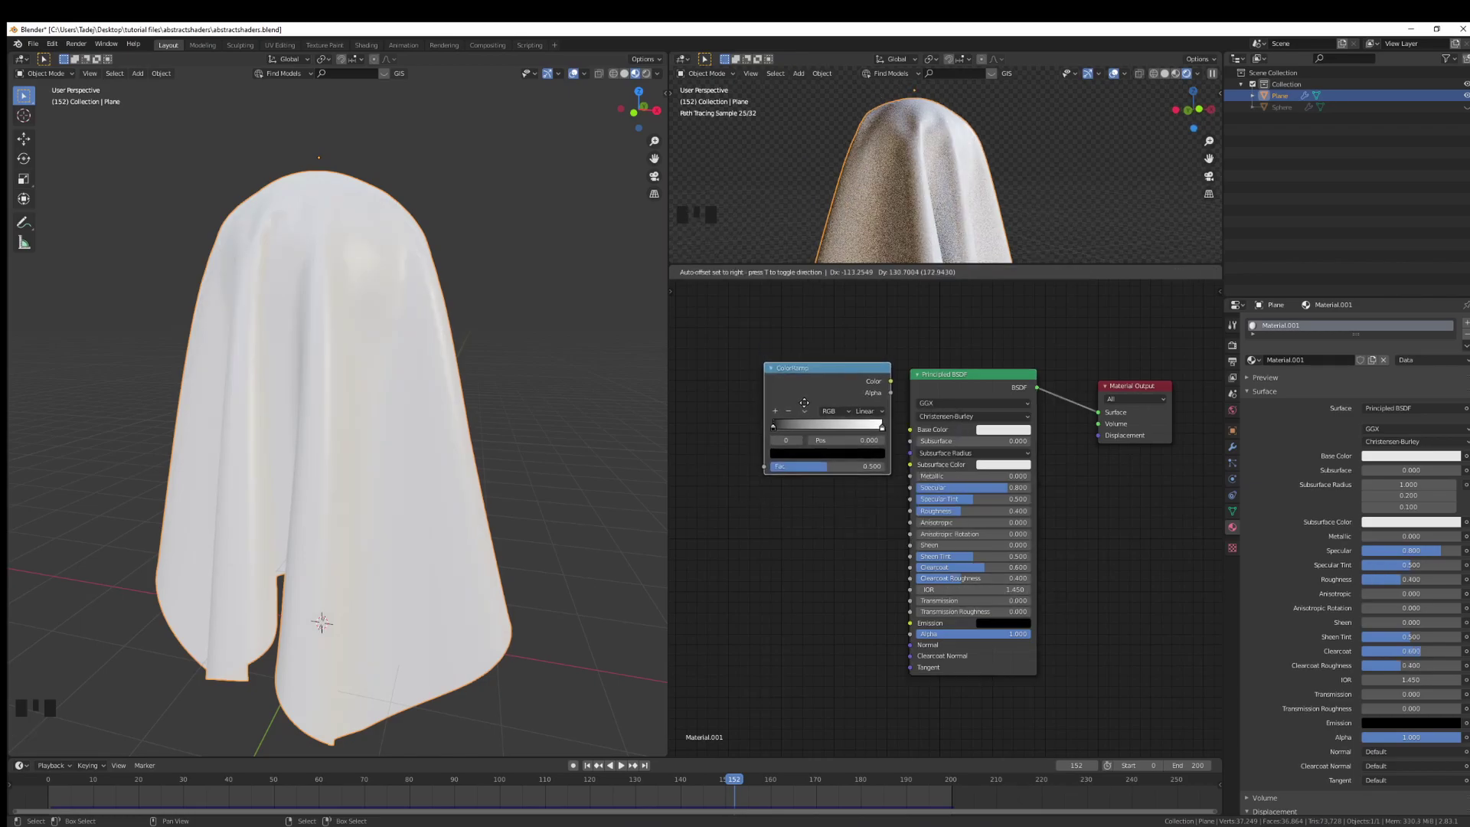
left_click(795, 406)
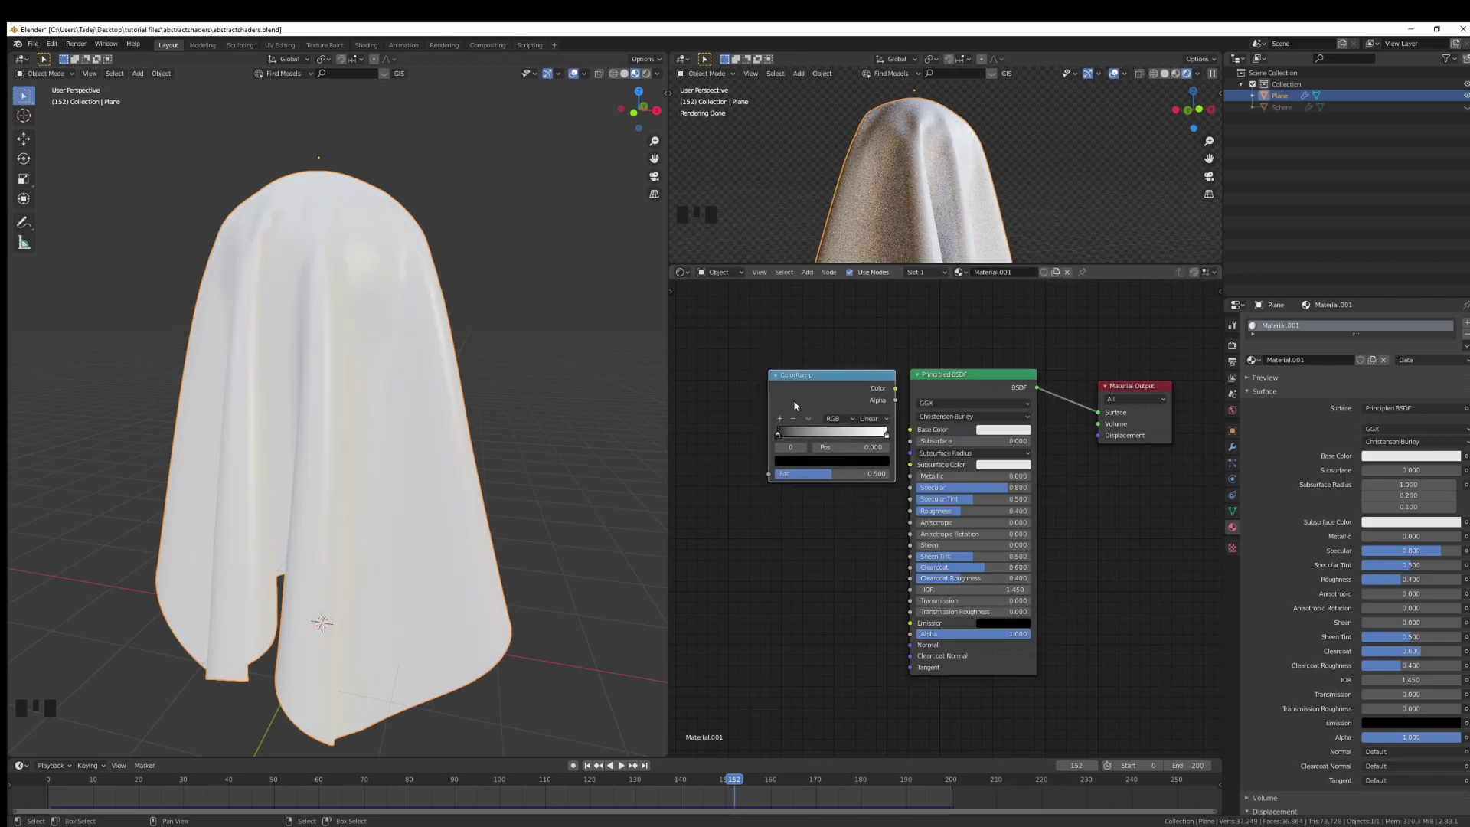
key("shift+a")
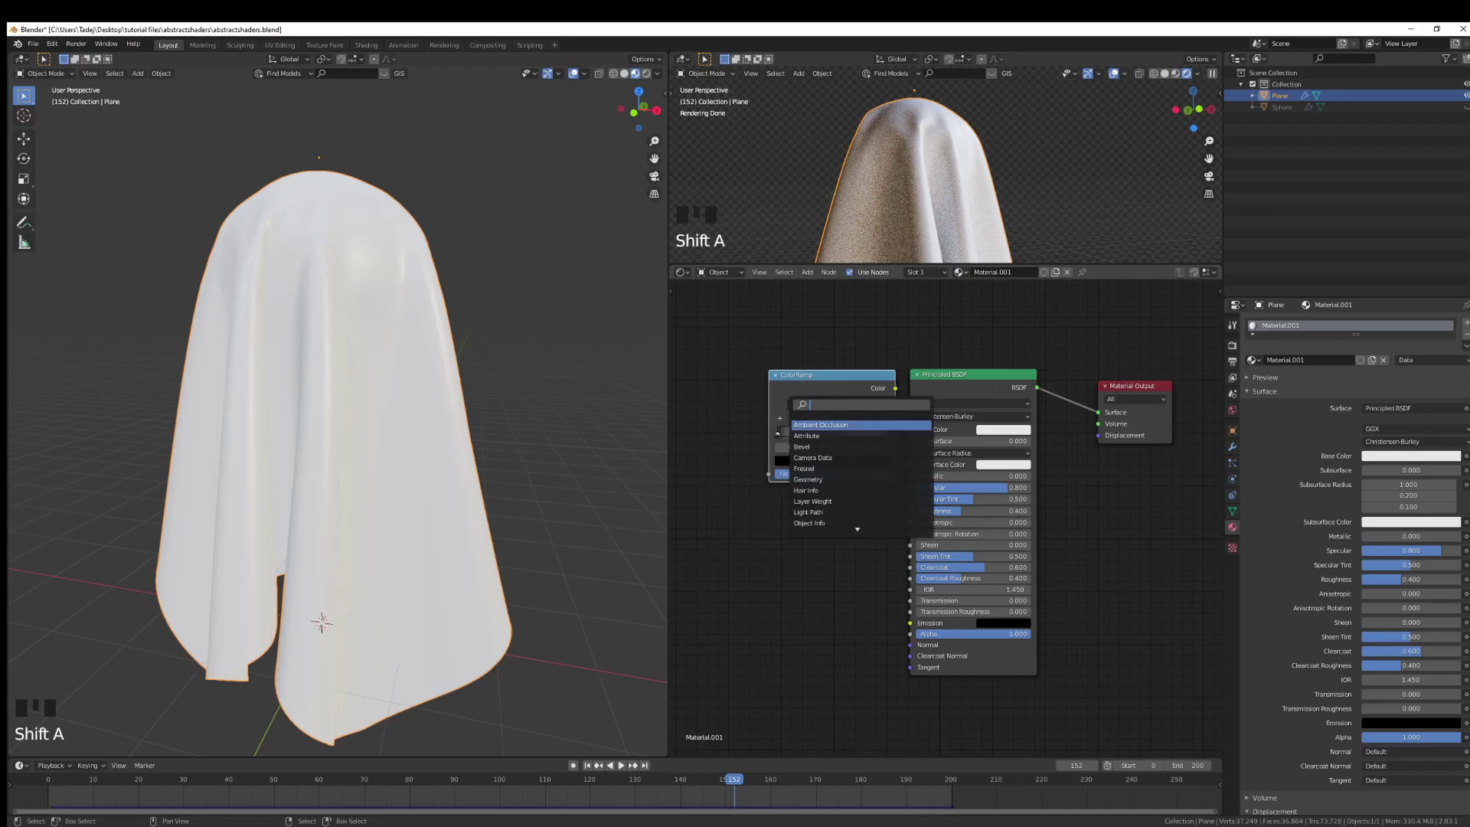
key("Return")
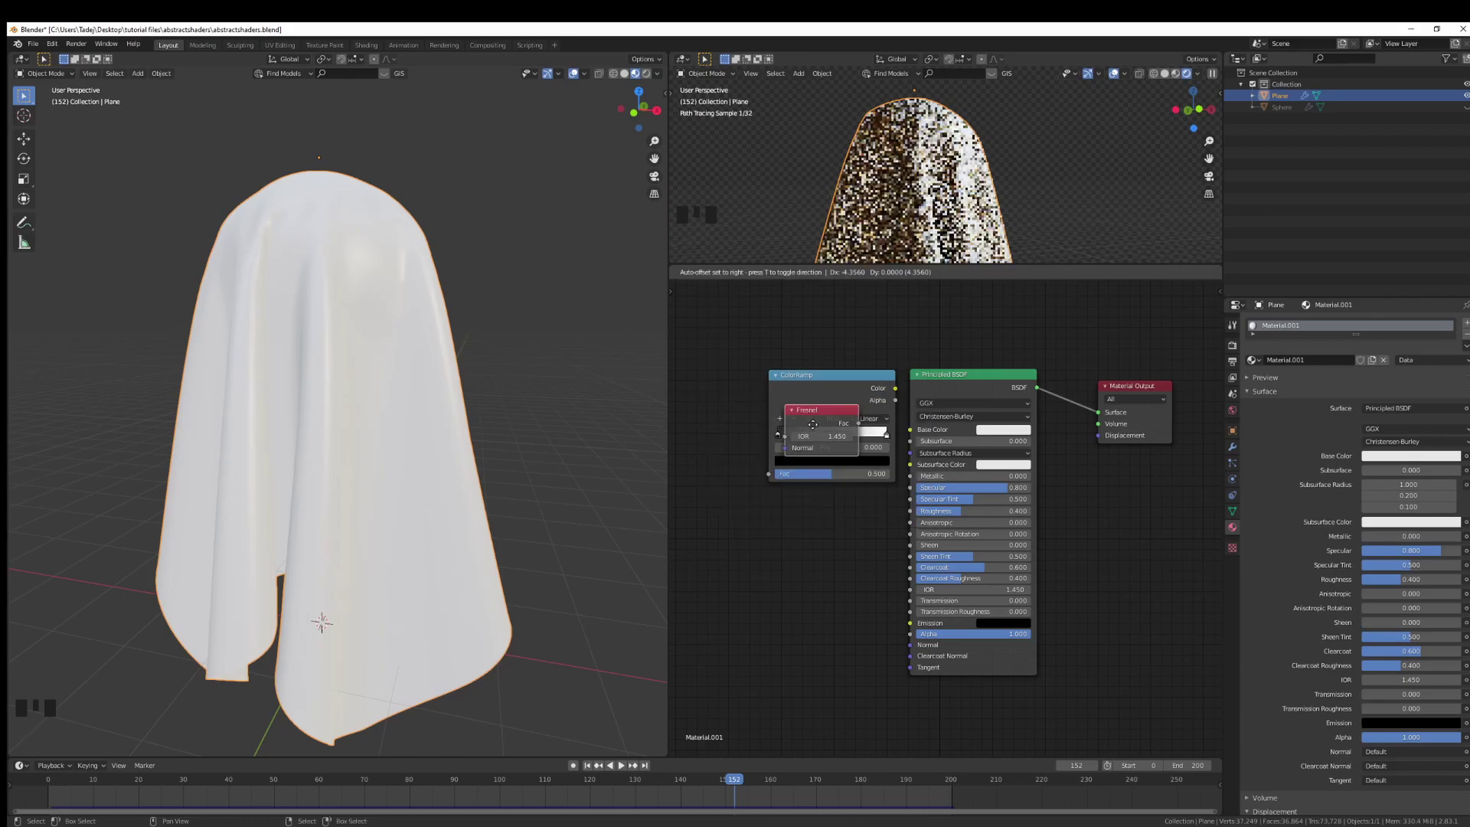
left_click(724, 398)
middle_click_drag(738, 395, 785, 396)
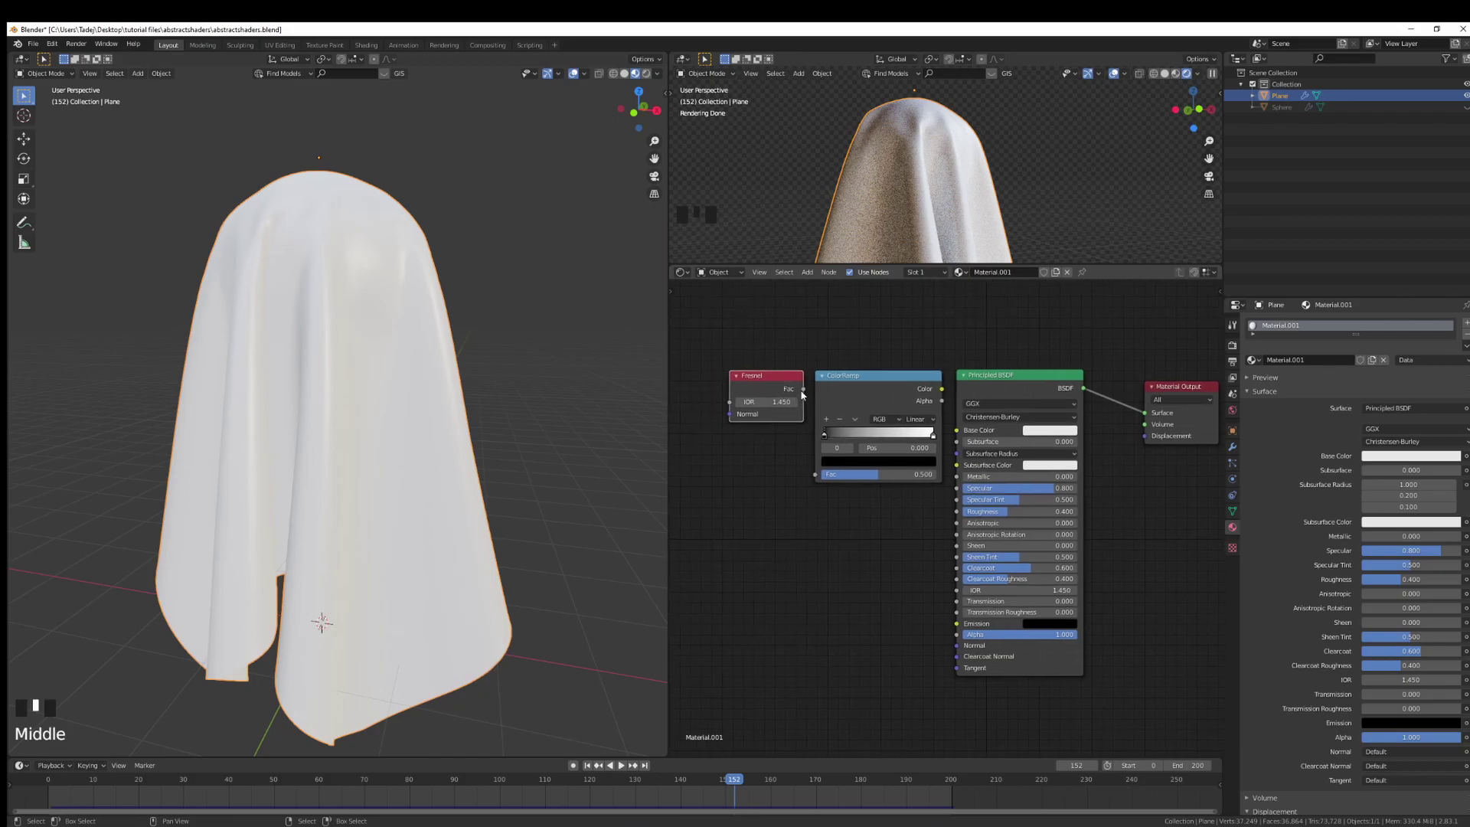
Step: Connect Fresnel Fac to the ColorRamp and the ramp's Color to Base Color
left_click_drag(816, 475, 817, 478)
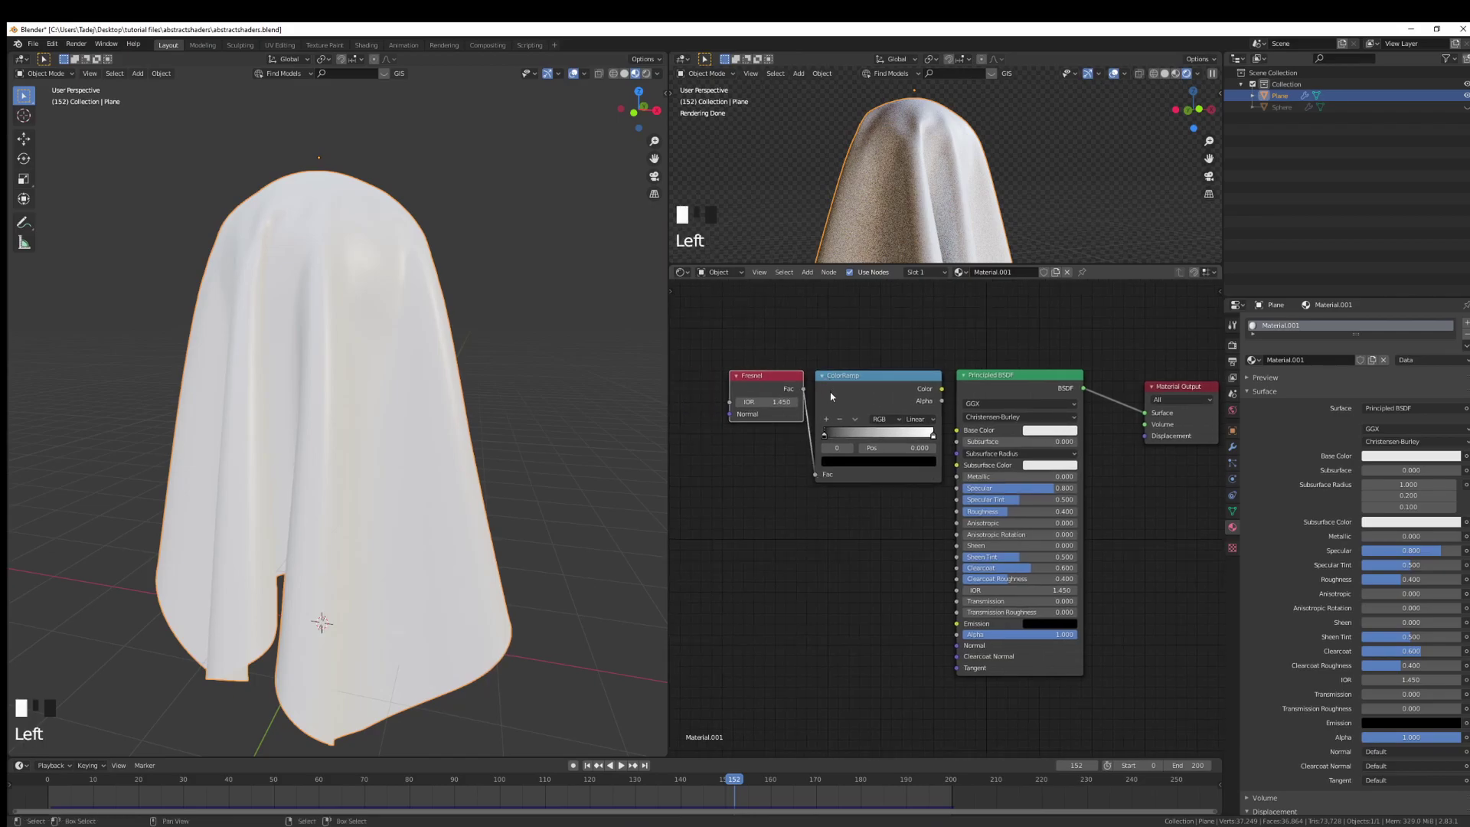
left_click_drag(941, 392, 957, 430)
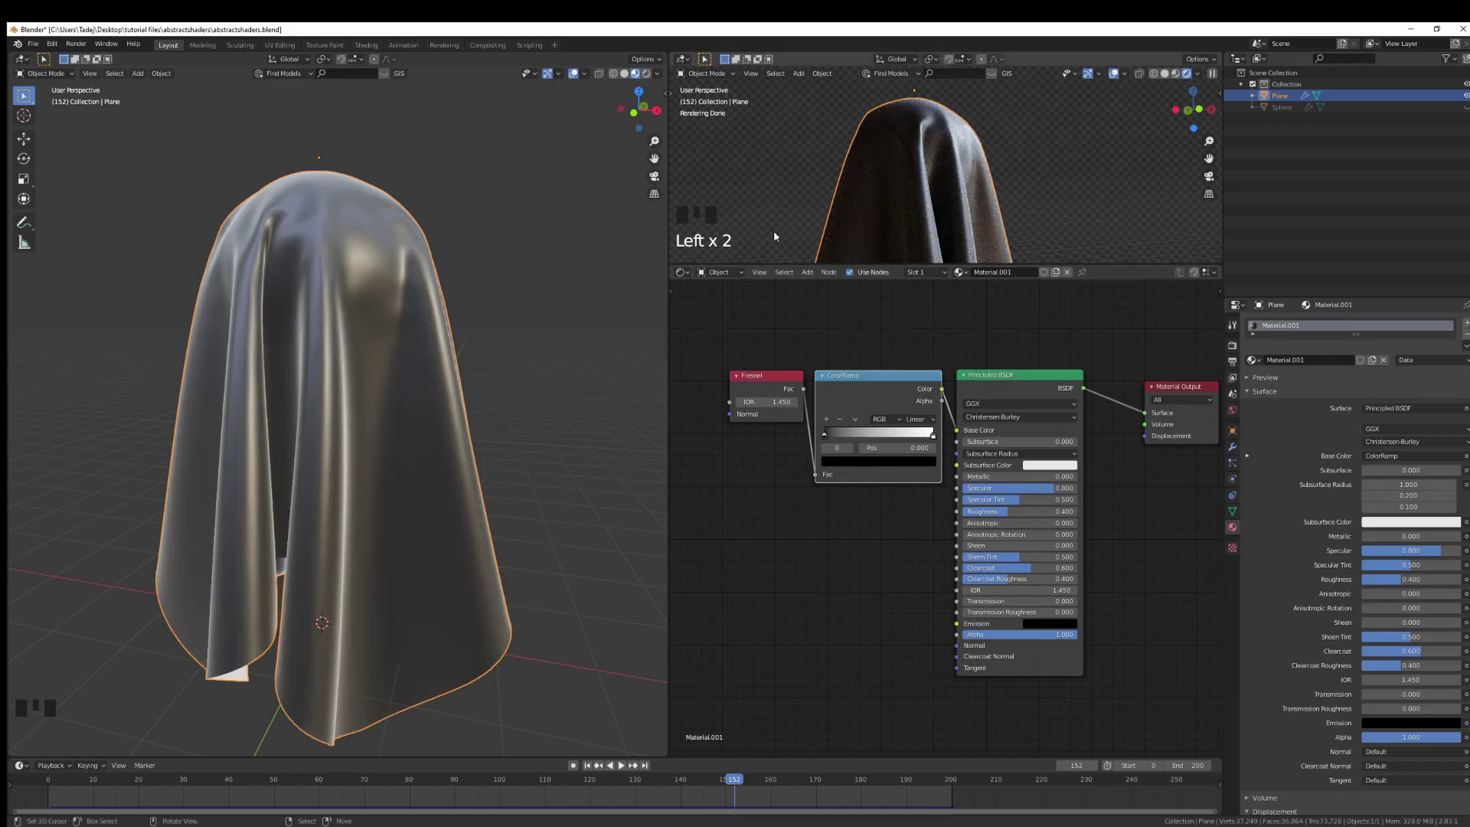
middle_click_drag(490, 344, 536, 345)
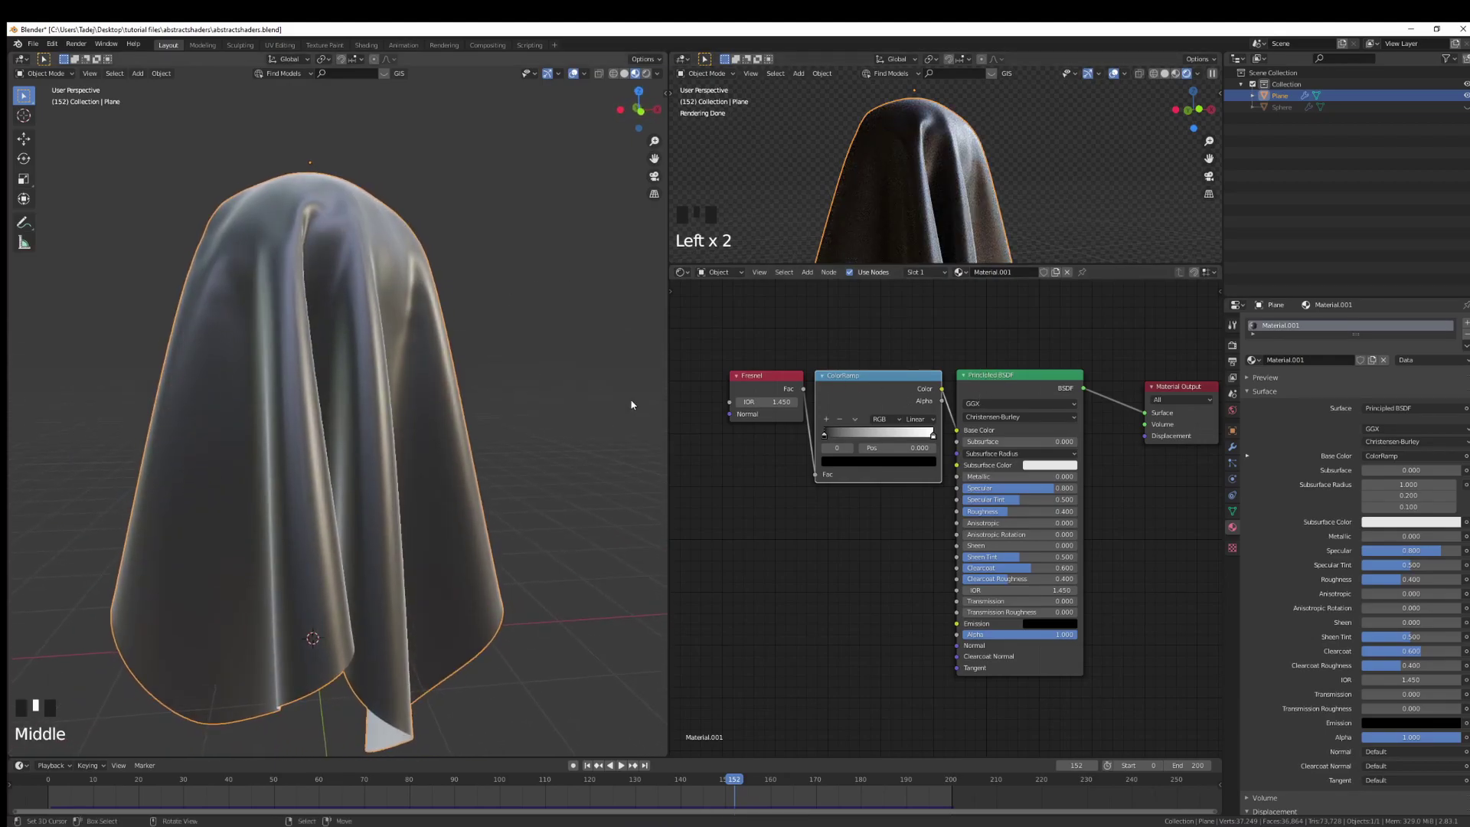
mouse_move(762, 388)
left_mouse_down()
mouse_move(748, 392)
mouse_move(789, 406)
mouse_move(743, 406)
mouse_move(800, 406)
left_mouse_up()
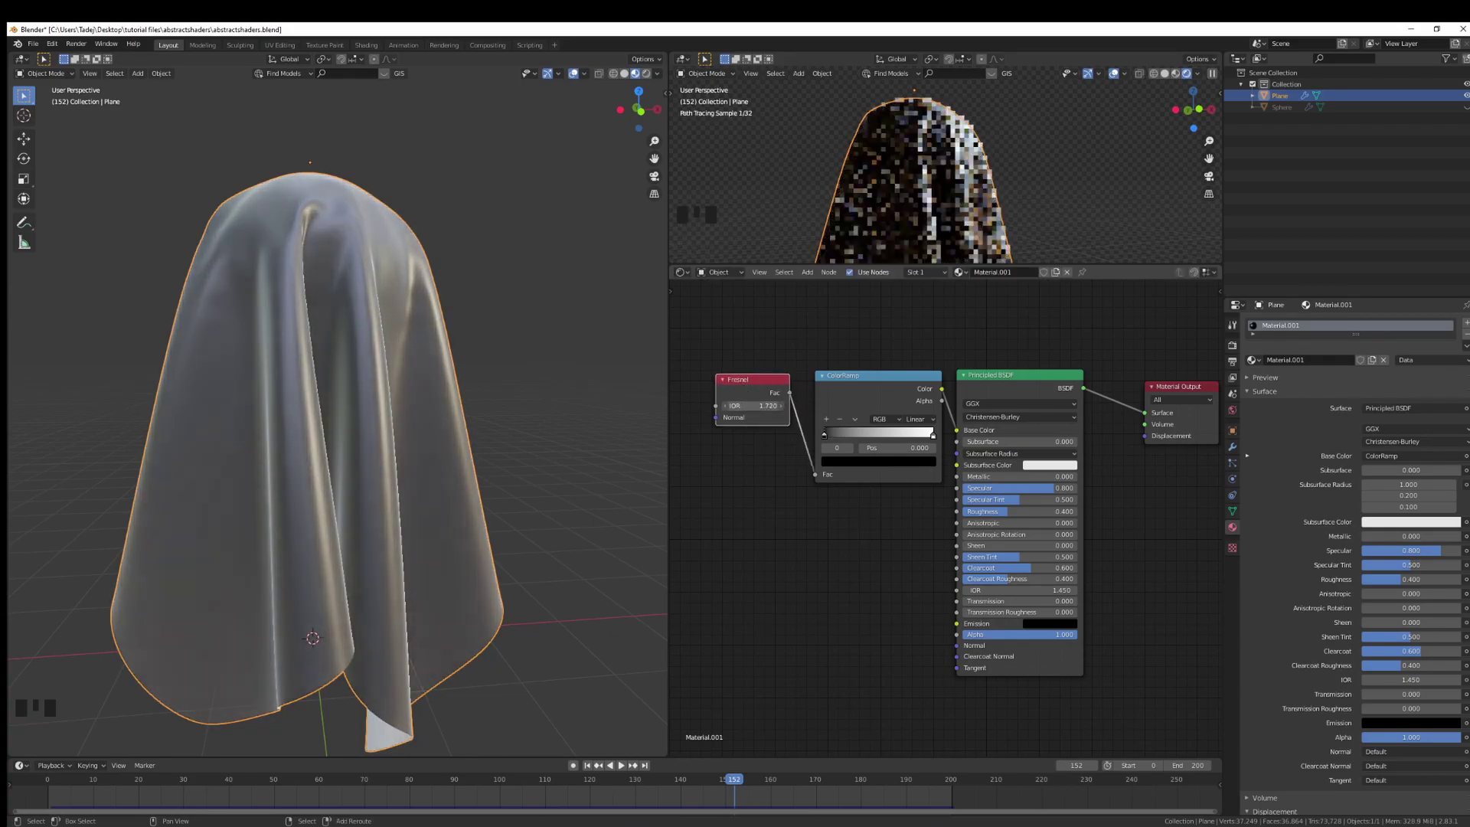
Step: Reset the Fresnel IOR to its default of 1.450
right_click(765, 406)
middle_click_drag(469, 424, 407, 357)
scroll(413, 406, "up", 1)
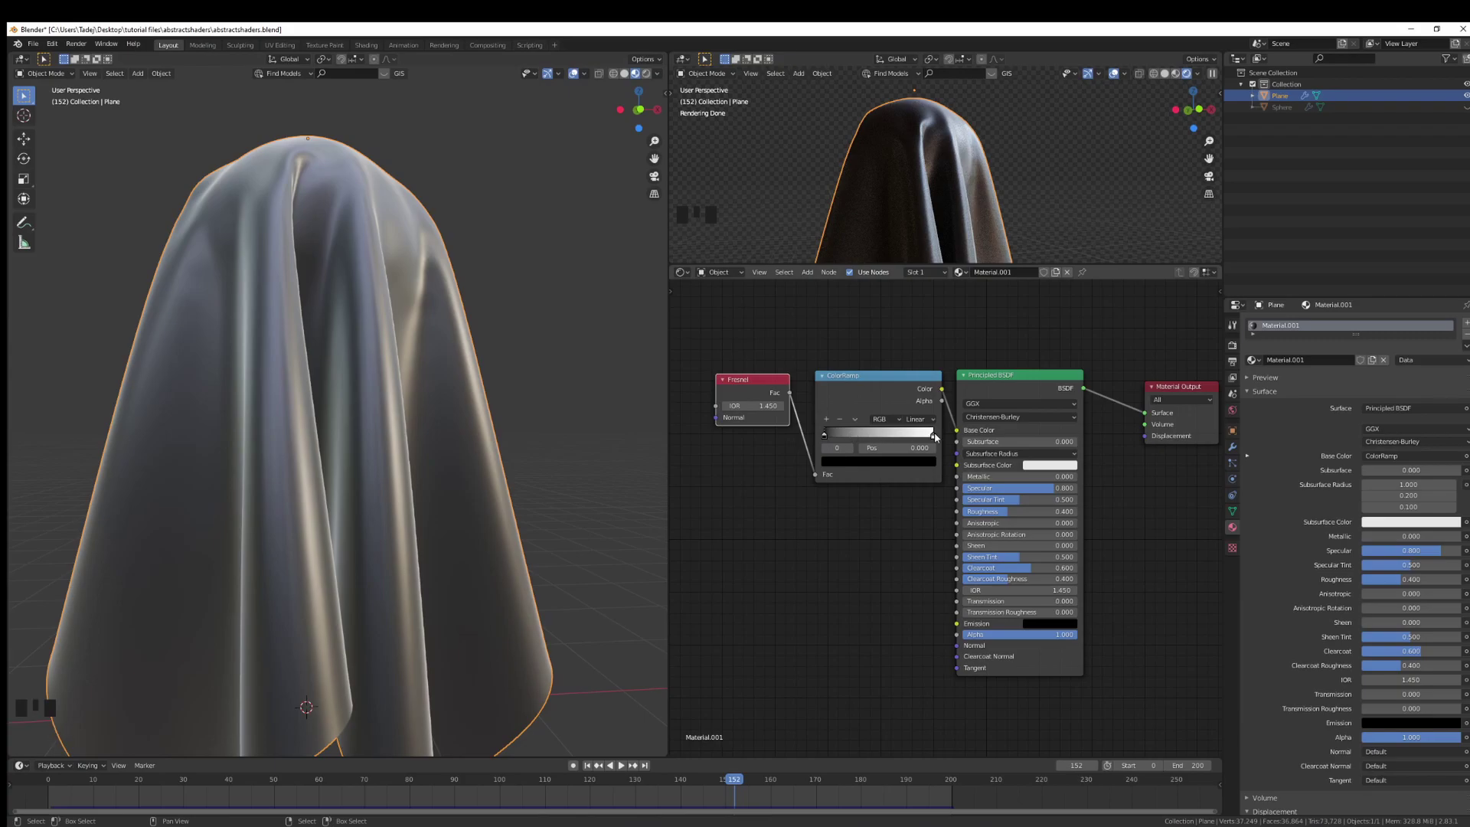
Step: Swap the ramp stops, putting white at 0 and black at about 0.773
mouse_move(934, 435)
left_mouse_down()
mouse_move(845, 436)
mouse_move(950, 450)
left_mouse_up()
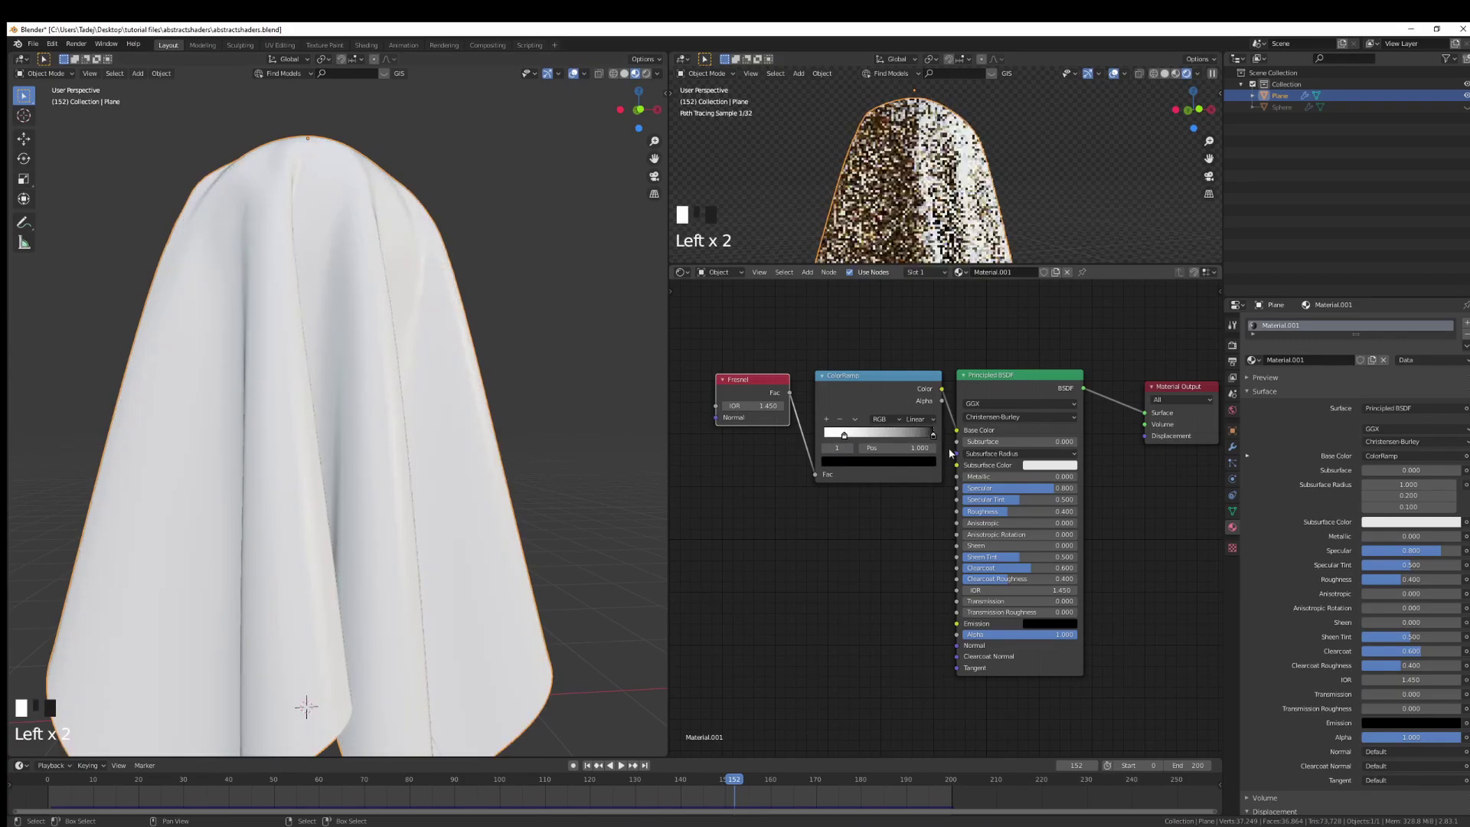
left_click_drag(844, 435, 824, 435)
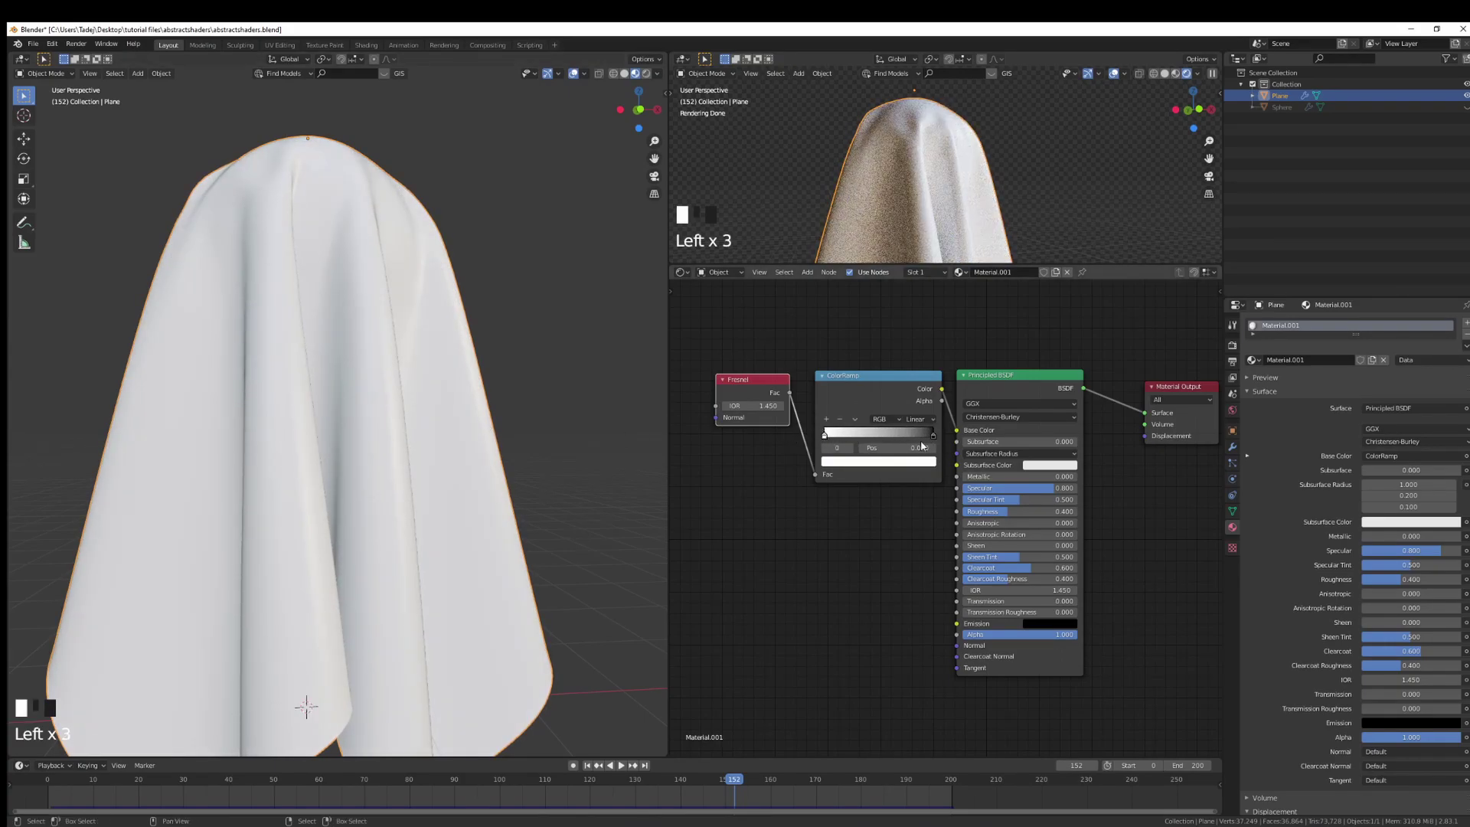
left_click_drag(922, 446, 911, 445)
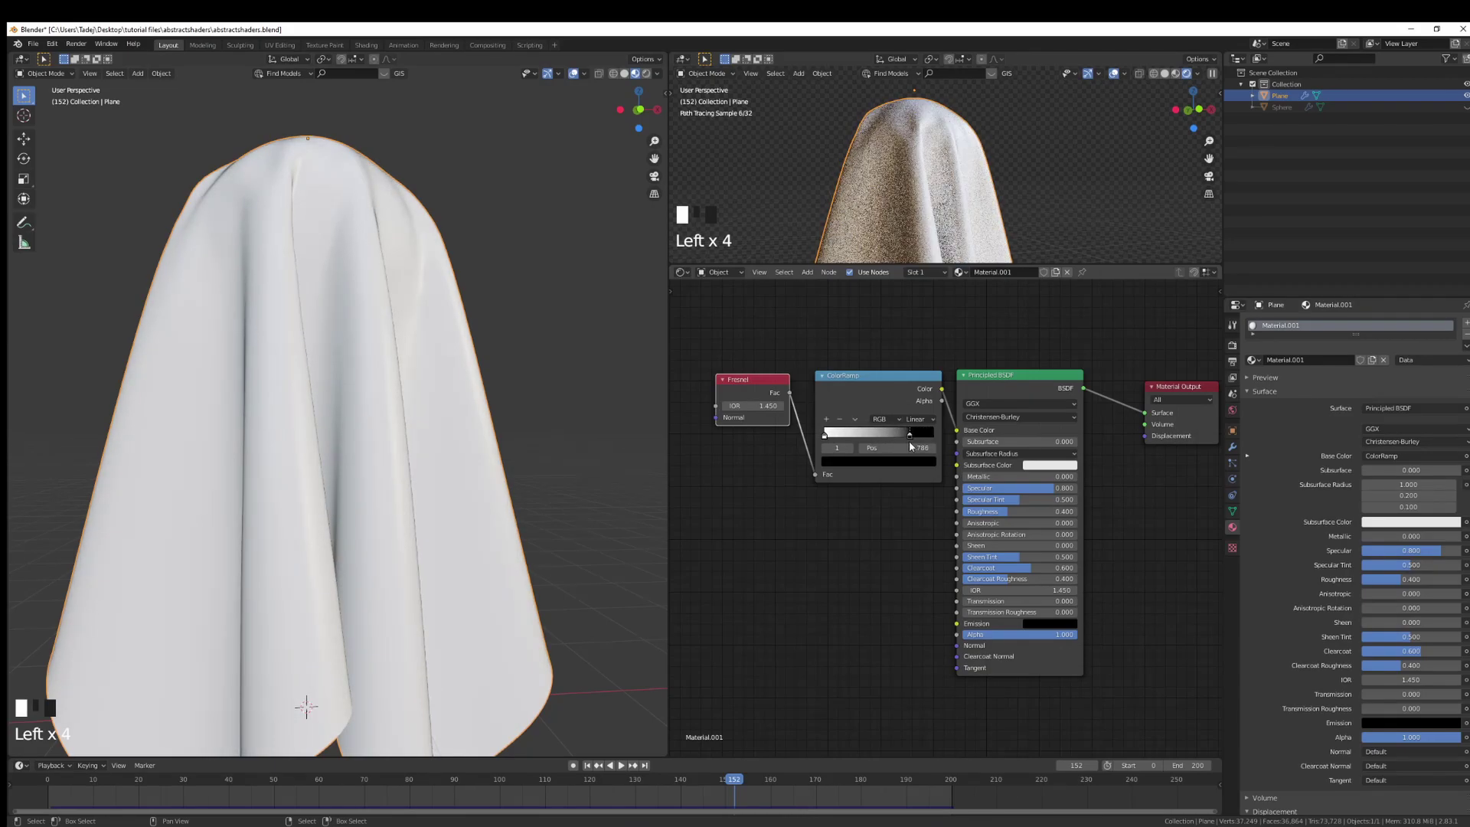
mouse_move(427, 406)
middle_mouse_down()
mouse_move(462, 398)
mouse_move(429, 424)
mouse_move(406, 412)
middle_mouse_up()
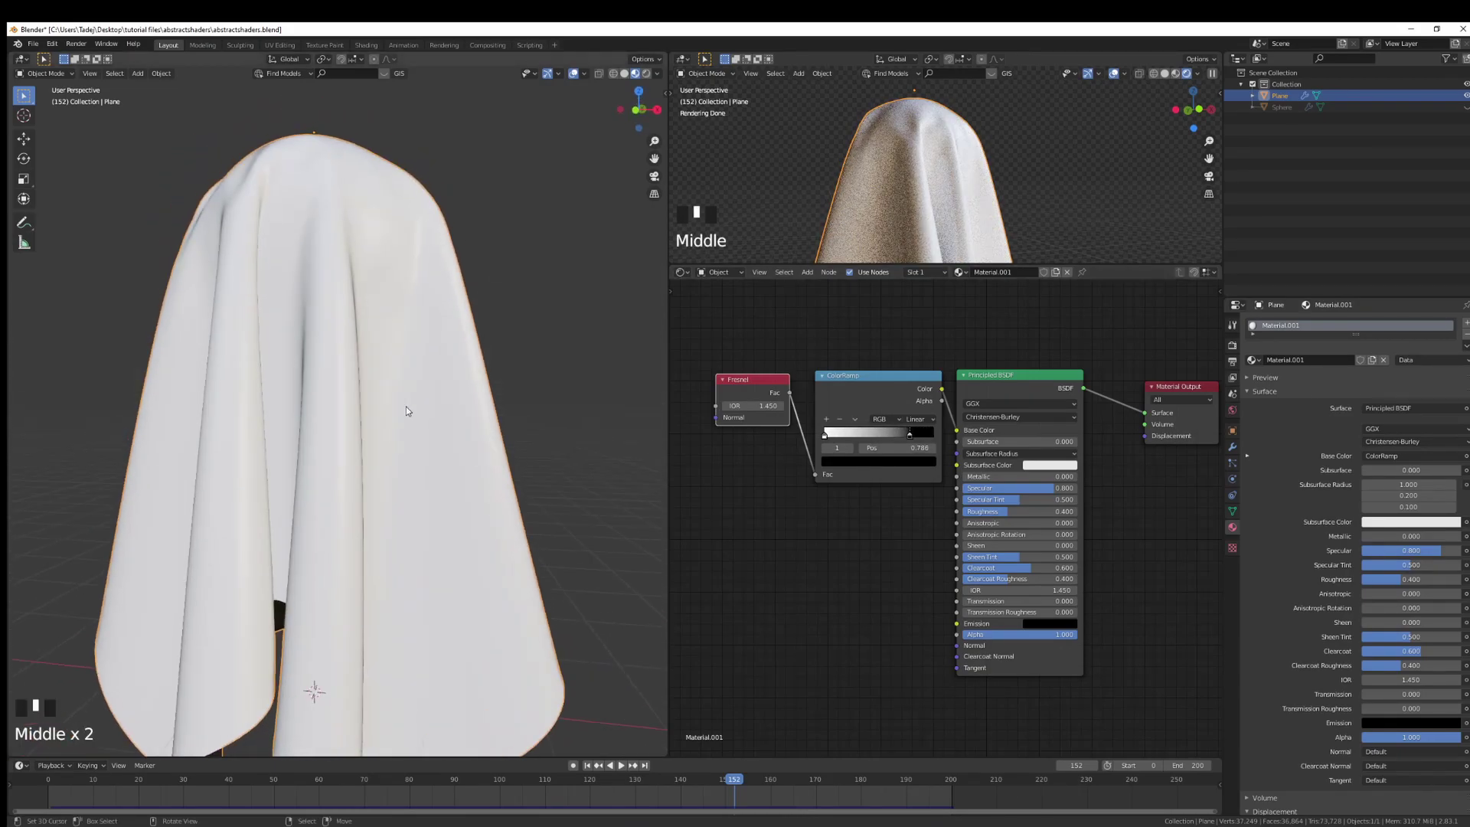
scroll(985, 150, "up", 2)
scroll(985, 150, "down", 1)
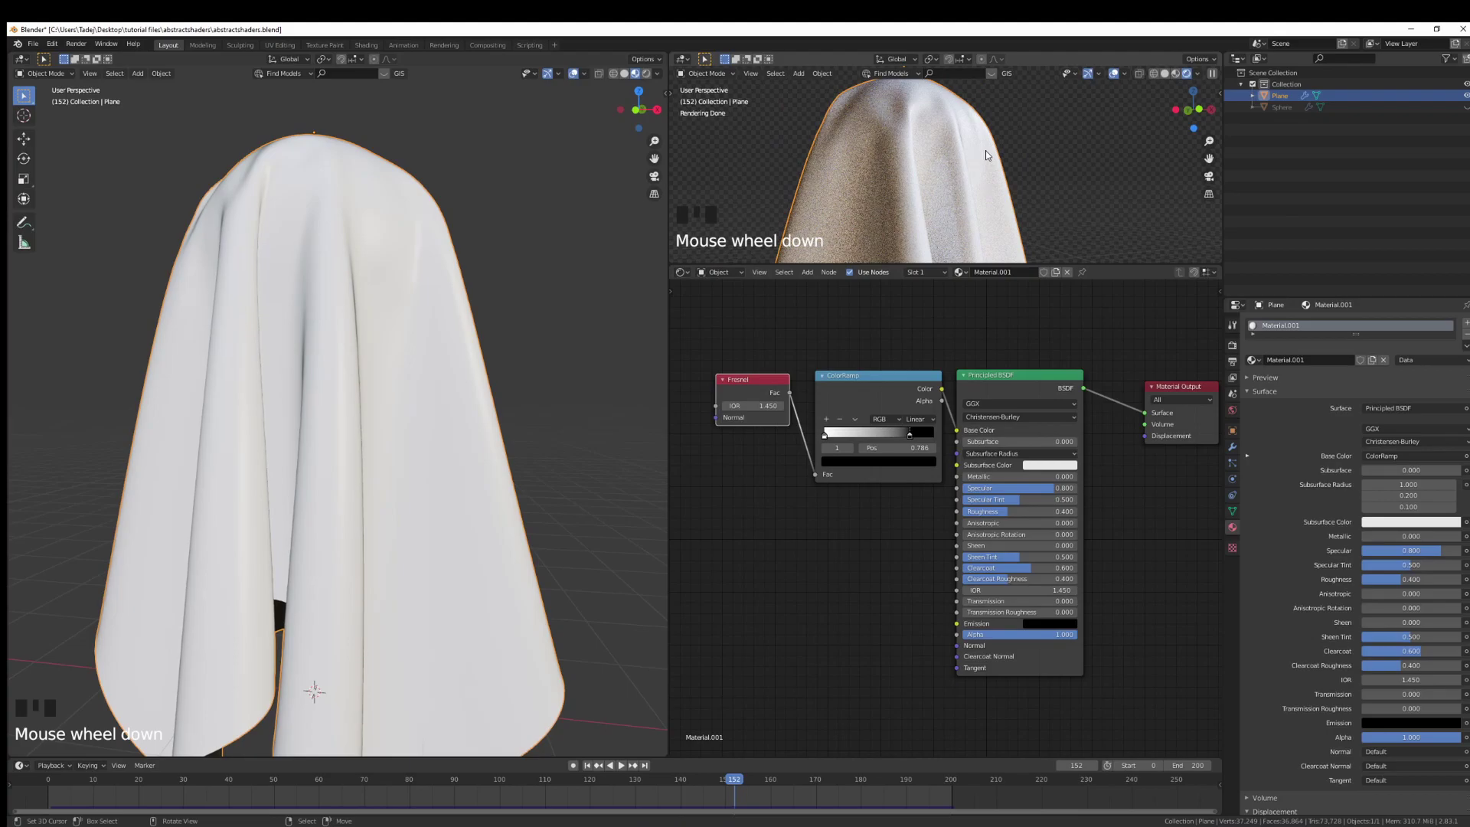
scroll(985, 150, "down", 1)
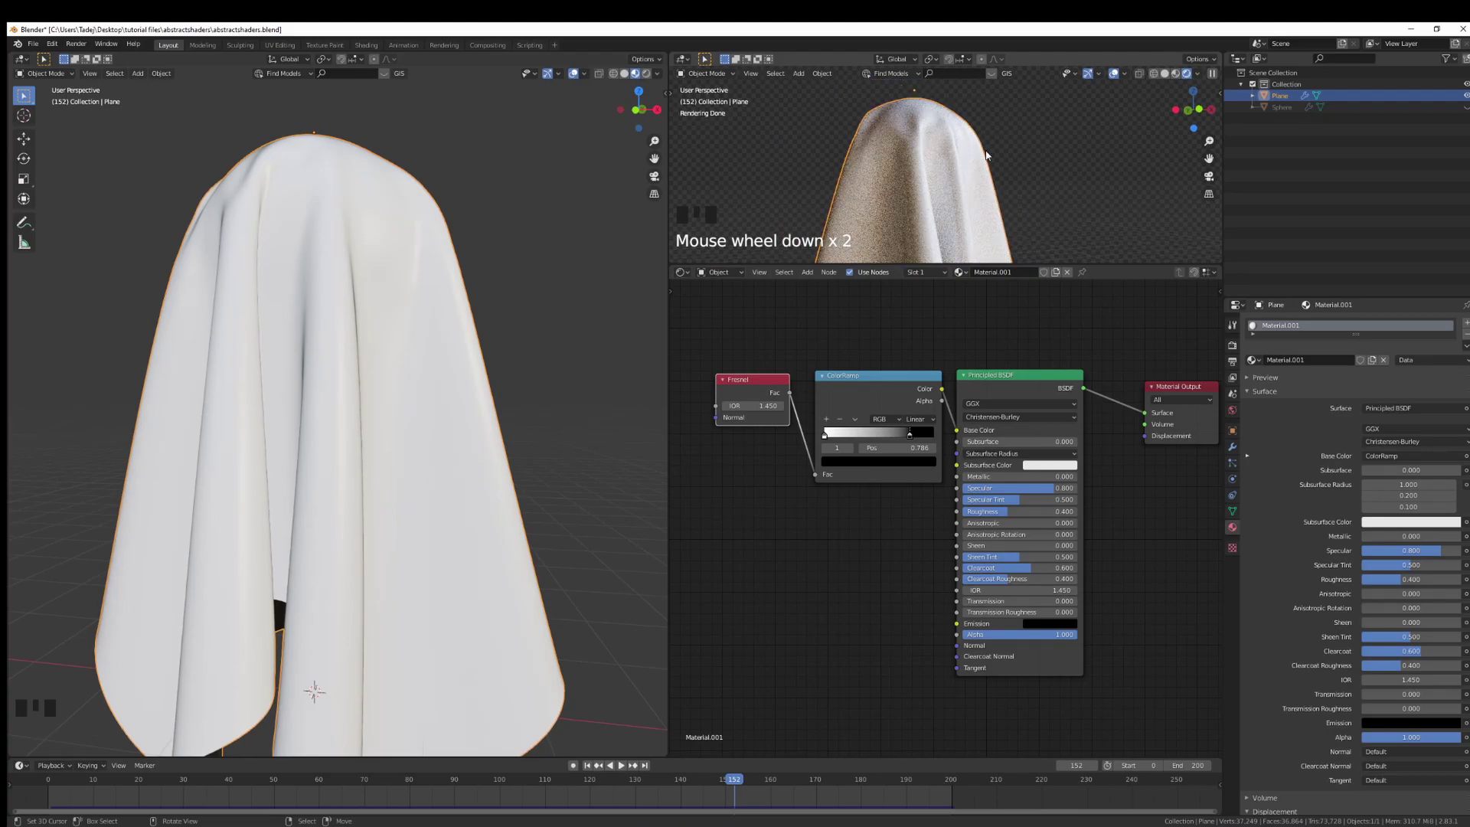
mouse_move(507, 402)
middle_mouse_down()
mouse_move(551, 397)
mouse_move(509, 406)
mouse_move(517, 428)
middle_mouse_up()
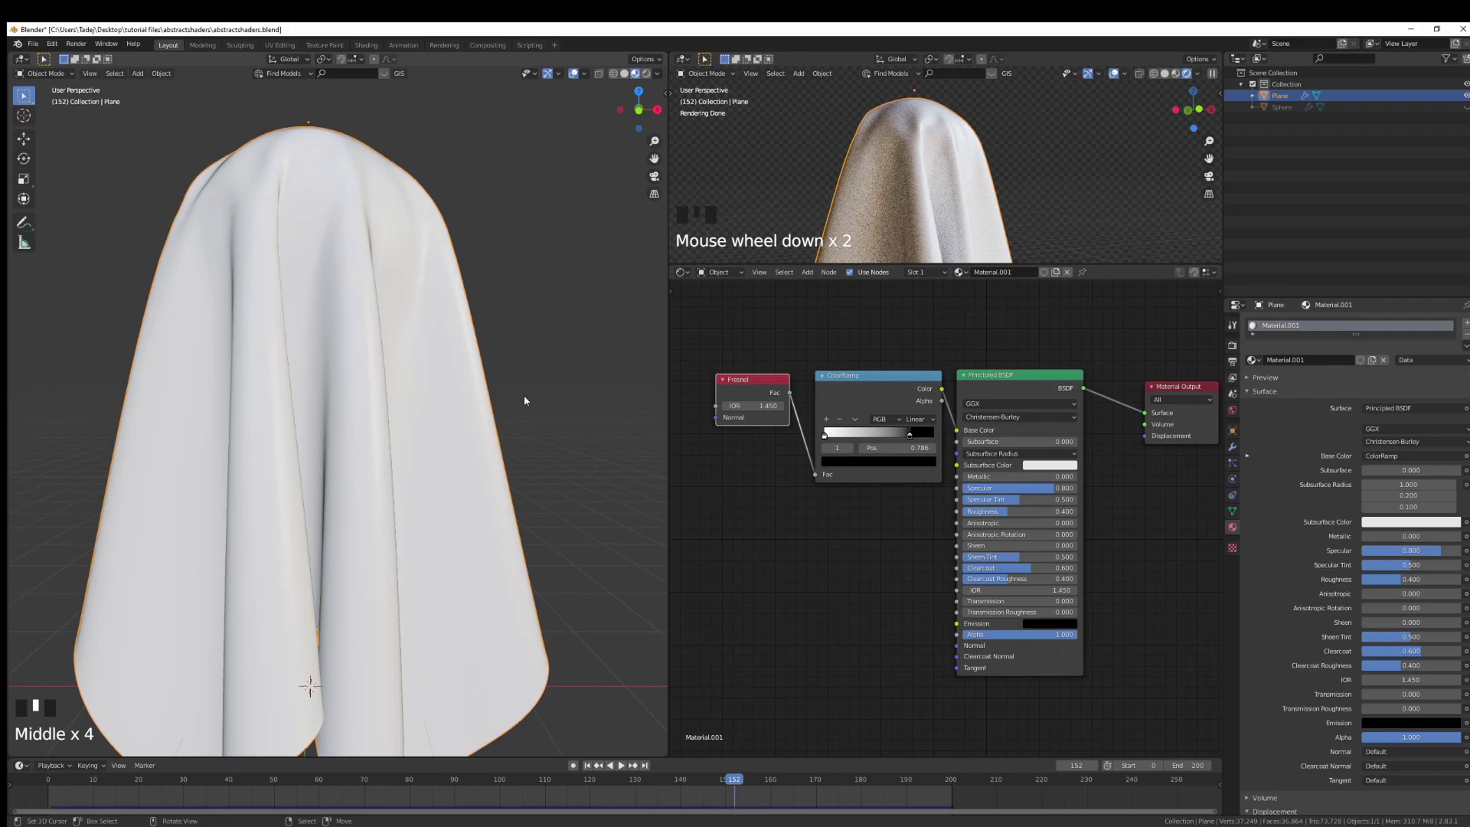
left_click_drag(912, 438, 901, 450)
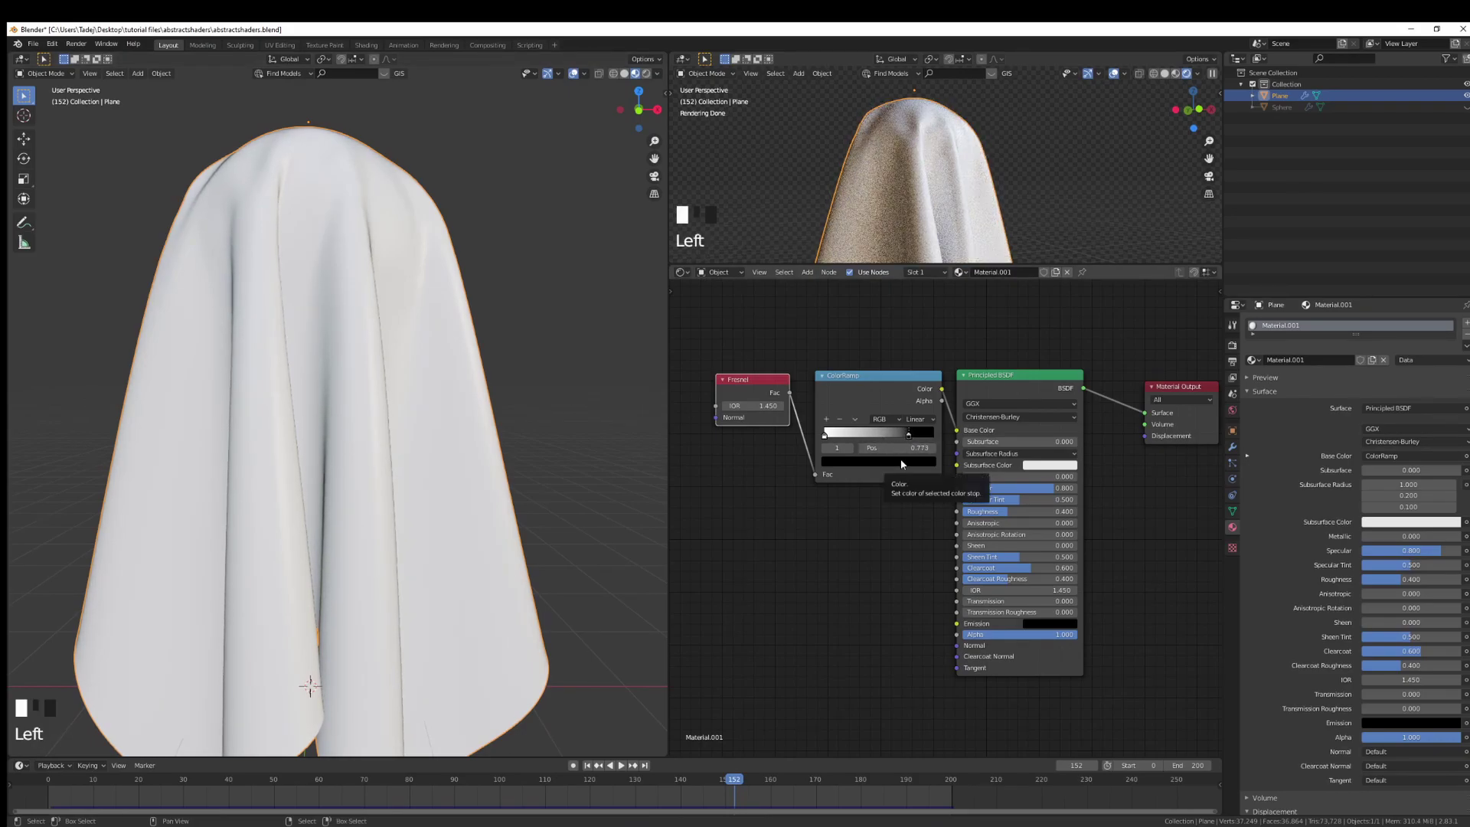
Step: Tint the dark ColorRamp stop a light cyan and fine-tune its hue and saturation
left_click(901, 462)
scroll(892, 353, "up", 15)
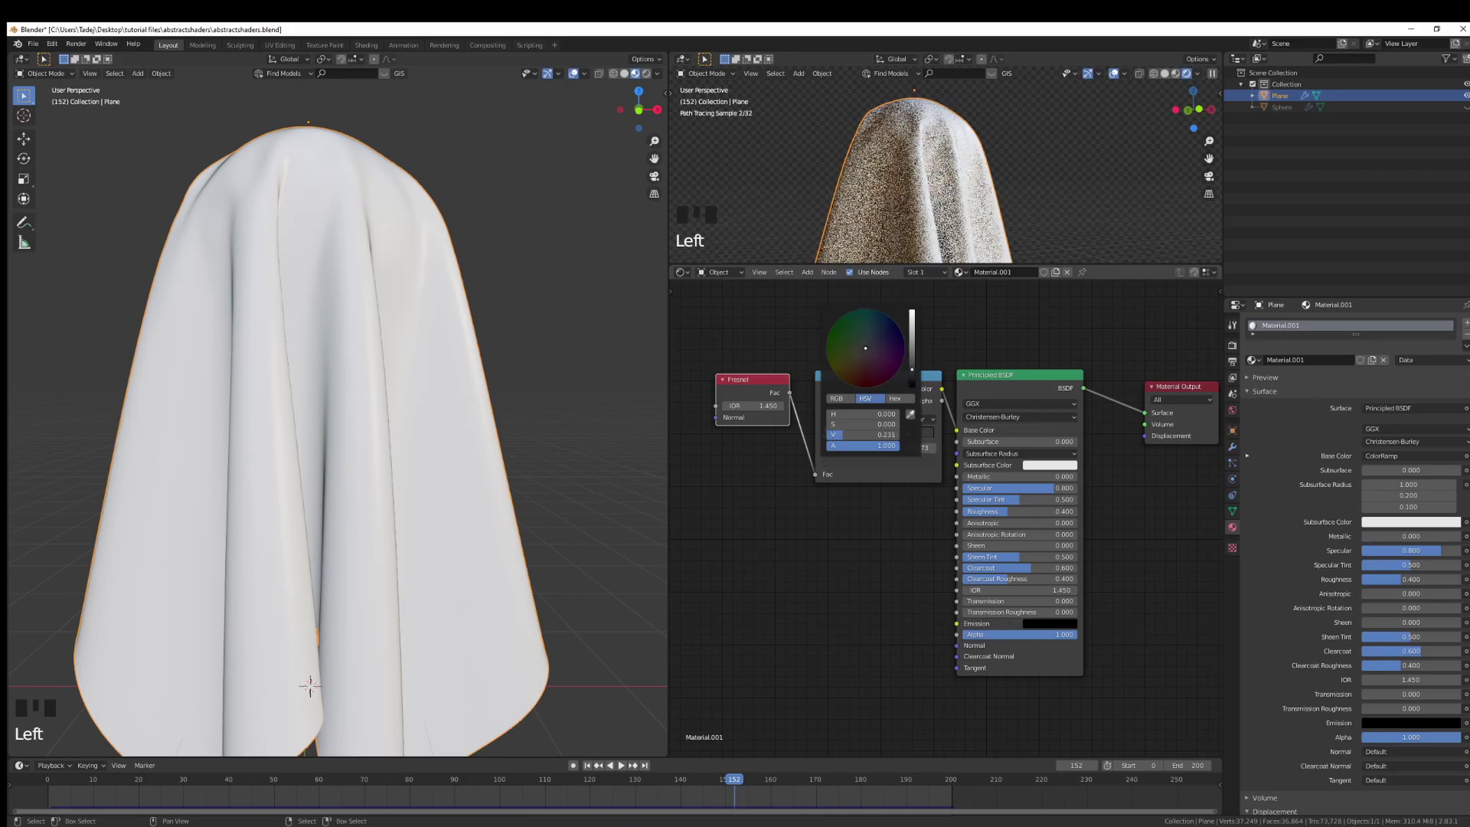
left_click(867, 334)
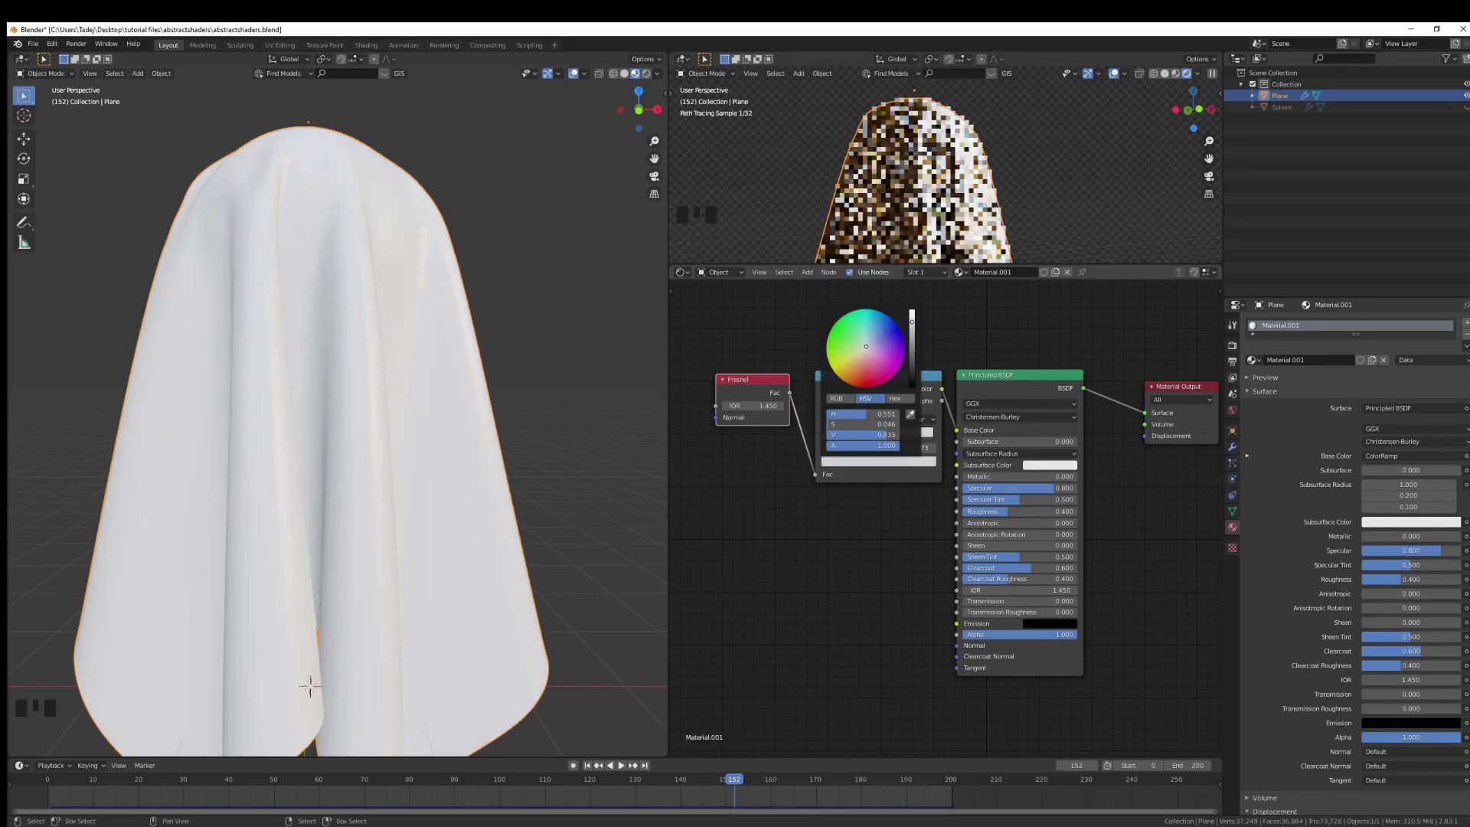
left_click_drag(866, 334, 911, 331)
middle_click_drag(319, 425, 440, 435)
Step: Place the right stop at 0.786 and the white stop at 0.059, and set Sheen to 0.700
left_click_drag(908, 436, 911, 435)
left_click(820, 434)
mouse_move(820, 434)
left_mouse_down()
mouse_move(850, 436)
mouse_move(830, 448)
left_mouse_up()
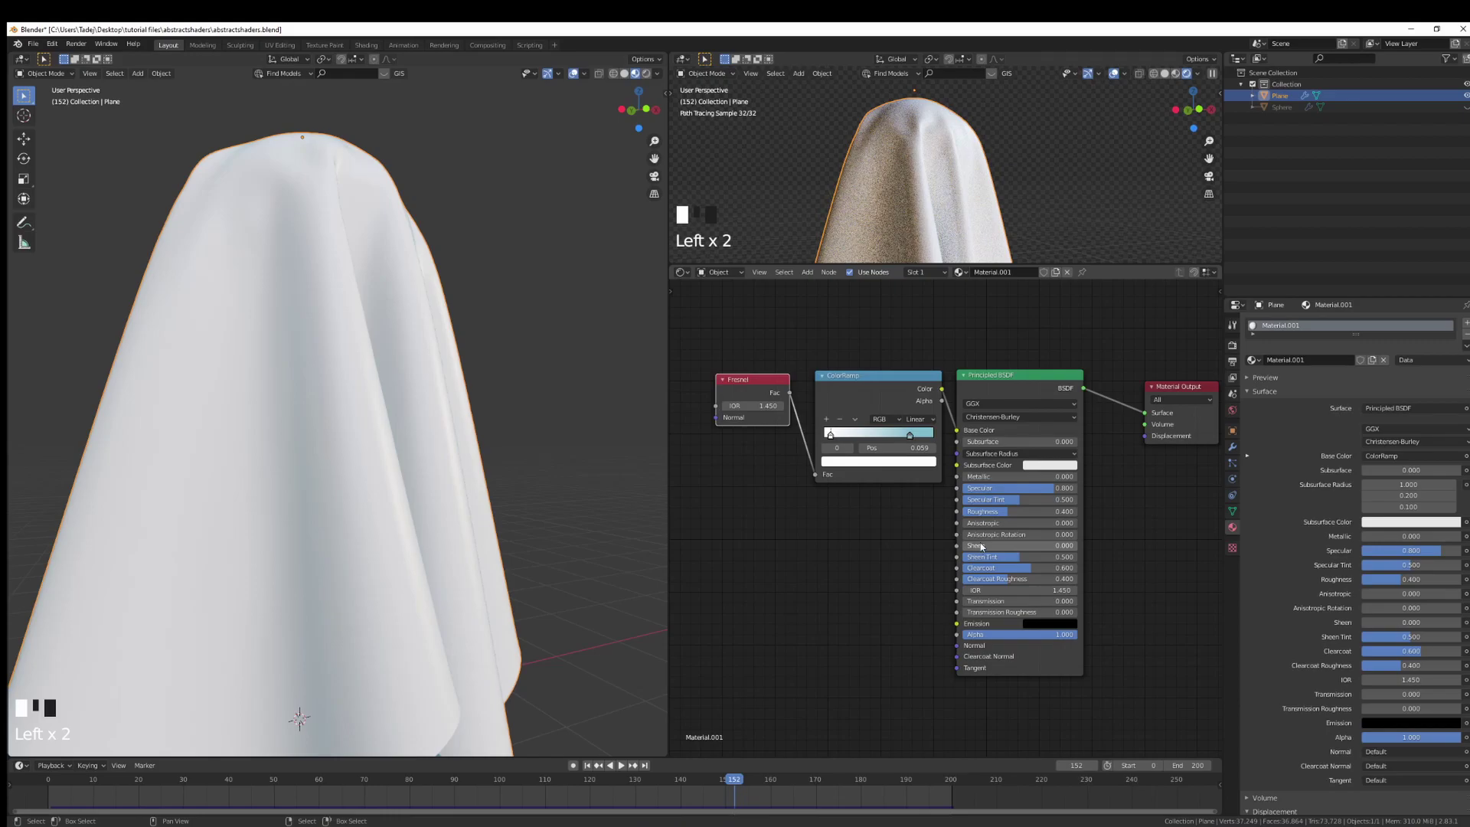
mouse_move(984, 548)
left_mouse_down()
mouse_move(1043, 549)
mouse_move(996, 561)
left_mouse_up()
mouse_move(989, 184)
middle_mouse_down()
mouse_move(976, 181)
mouse_move(957, 294)
mouse_move(963, 179)
middle_mouse_up()
scroll(976, 180, "up", 2)
scroll(963, 179, "down", 2)
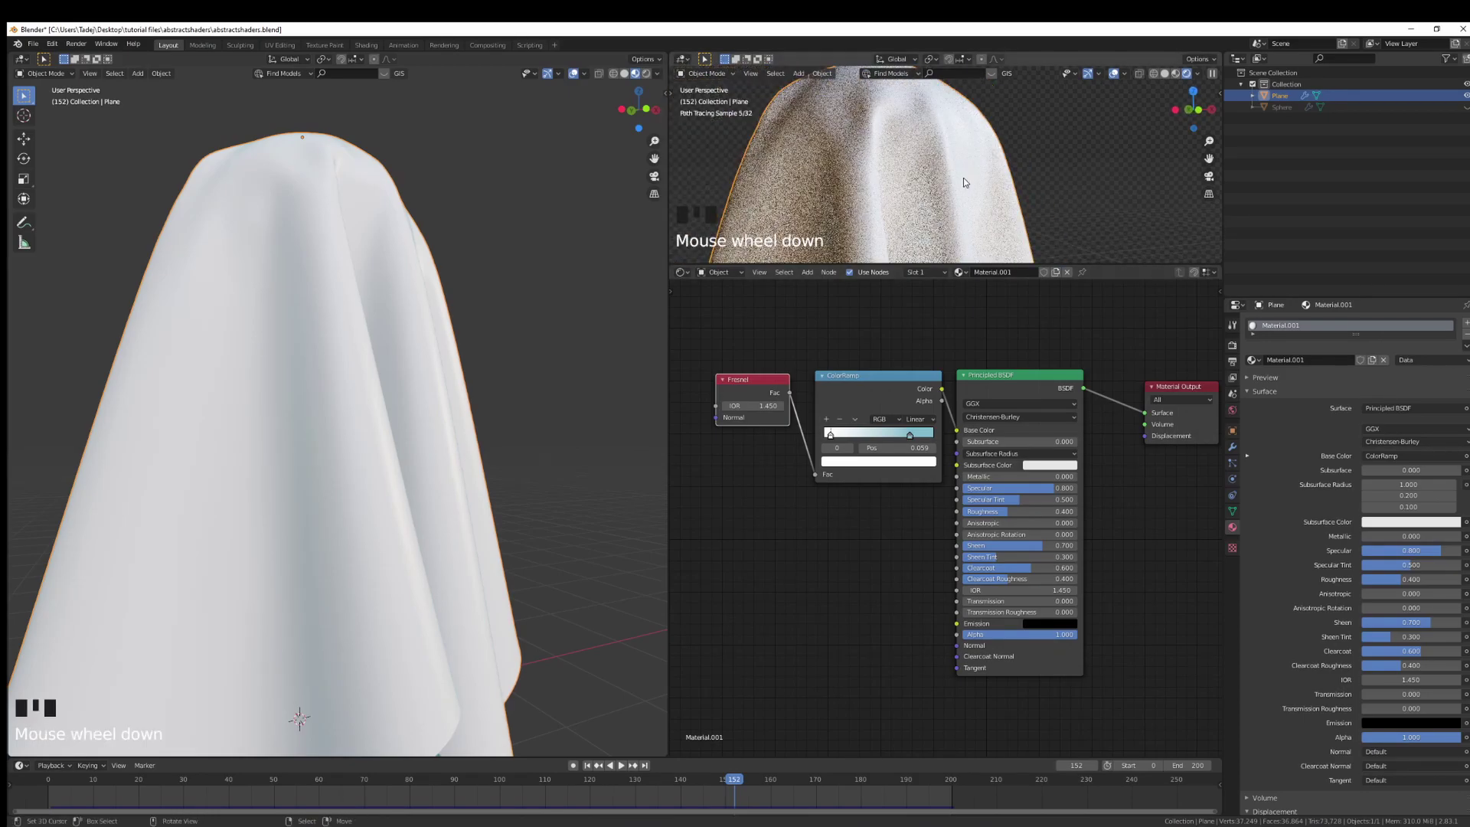
Step: Shift the tinted stop's colour toward purple and raise the Fresnel IOR
left_click(909, 436)
left_click(896, 461)
left_click_drag(881, 362, 882, 337)
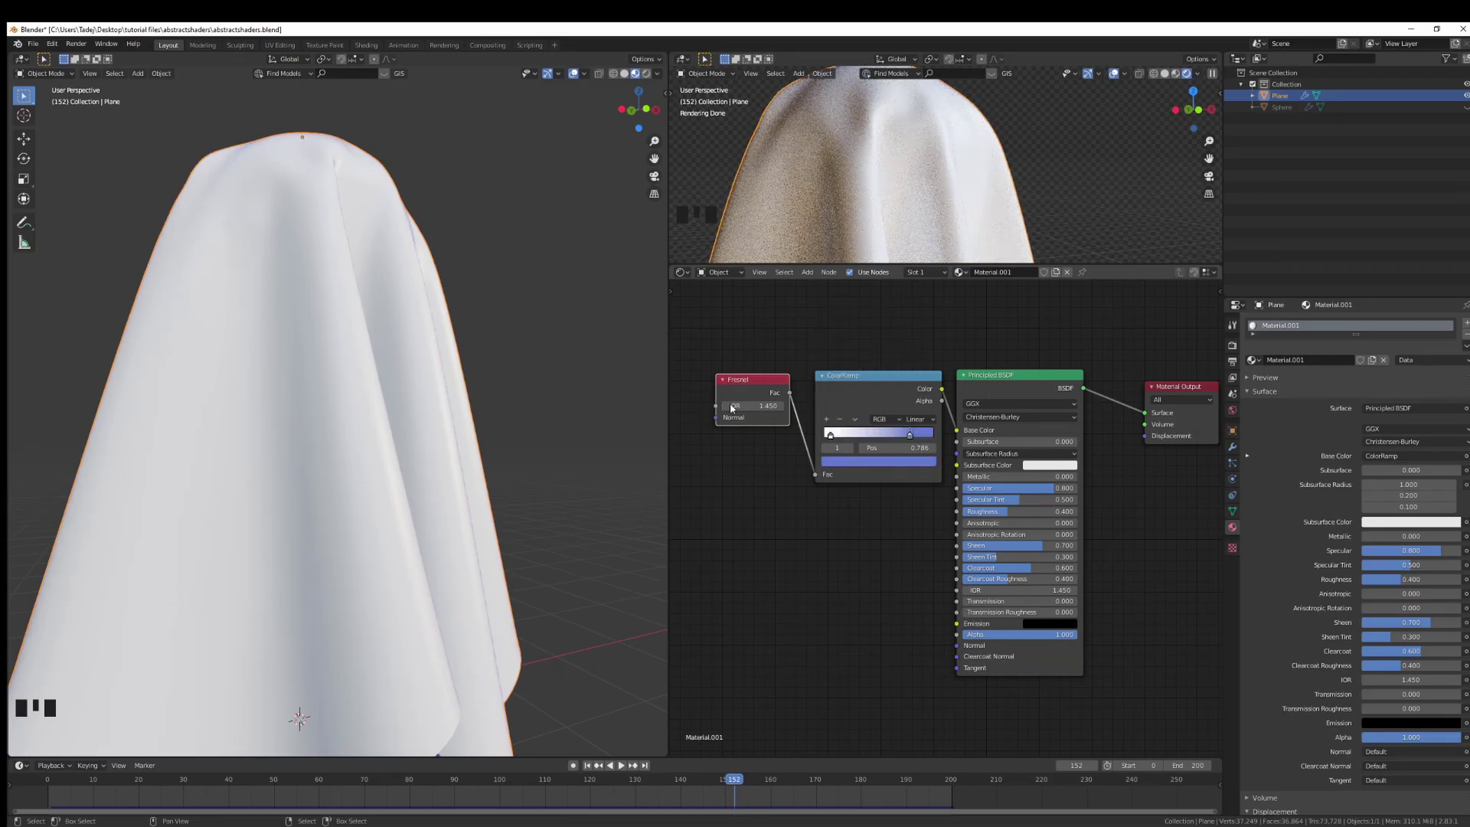
mouse_move(754, 406)
left_mouse_down()
mouse_move(833, 406)
mouse_move(741, 406)
left_mouse_up()
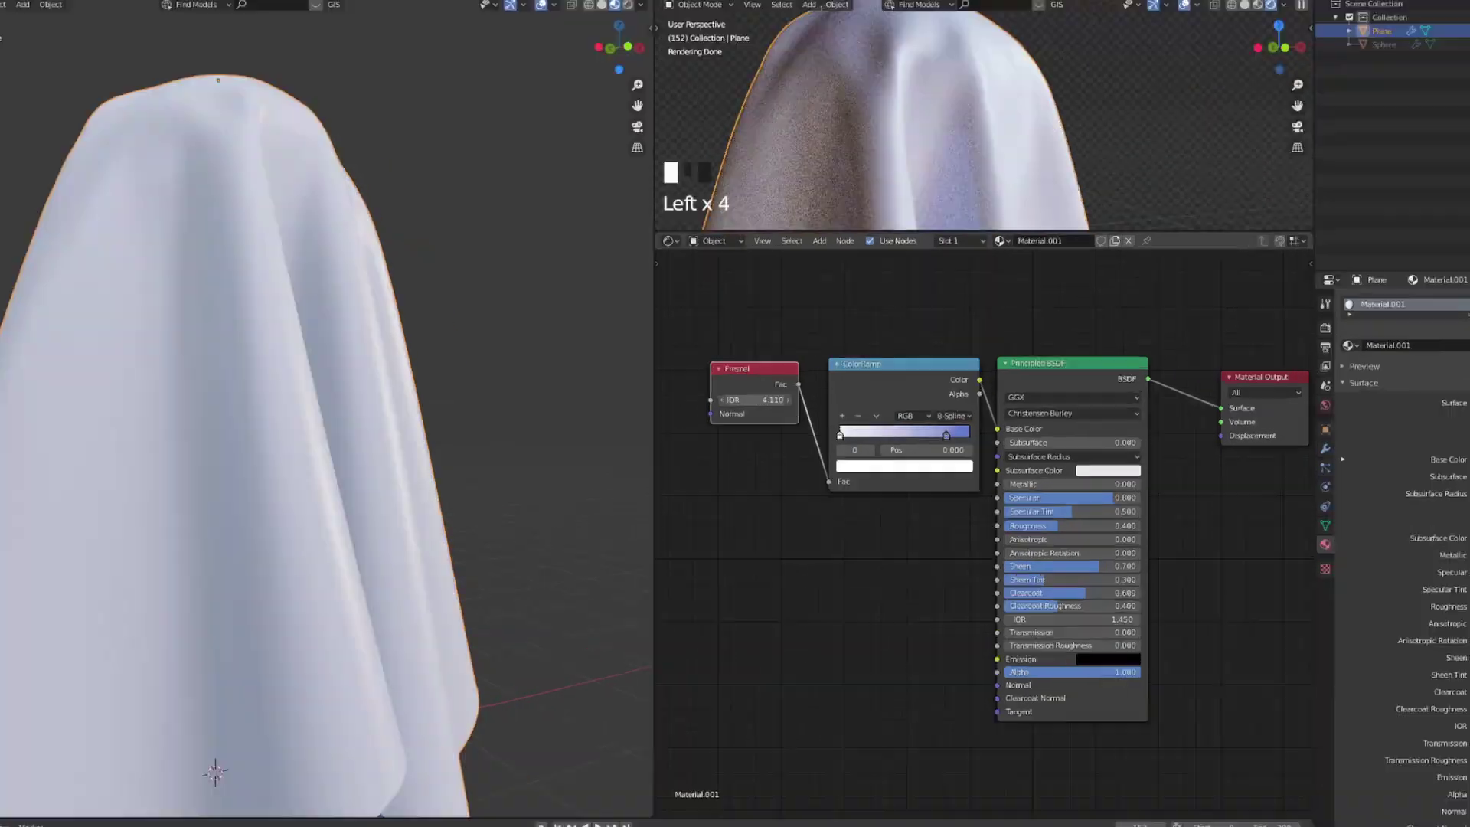
Step: Bring the Fresnel IOR down to about 1.28, then unlink and relink Fresnel Fac to compare
mouse_move(761, 406)
left_mouse_down()
mouse_move(733, 400)
mouse_move(746, 405)
left_mouse_up()
middle_click_drag(602, 406, 554, 416)
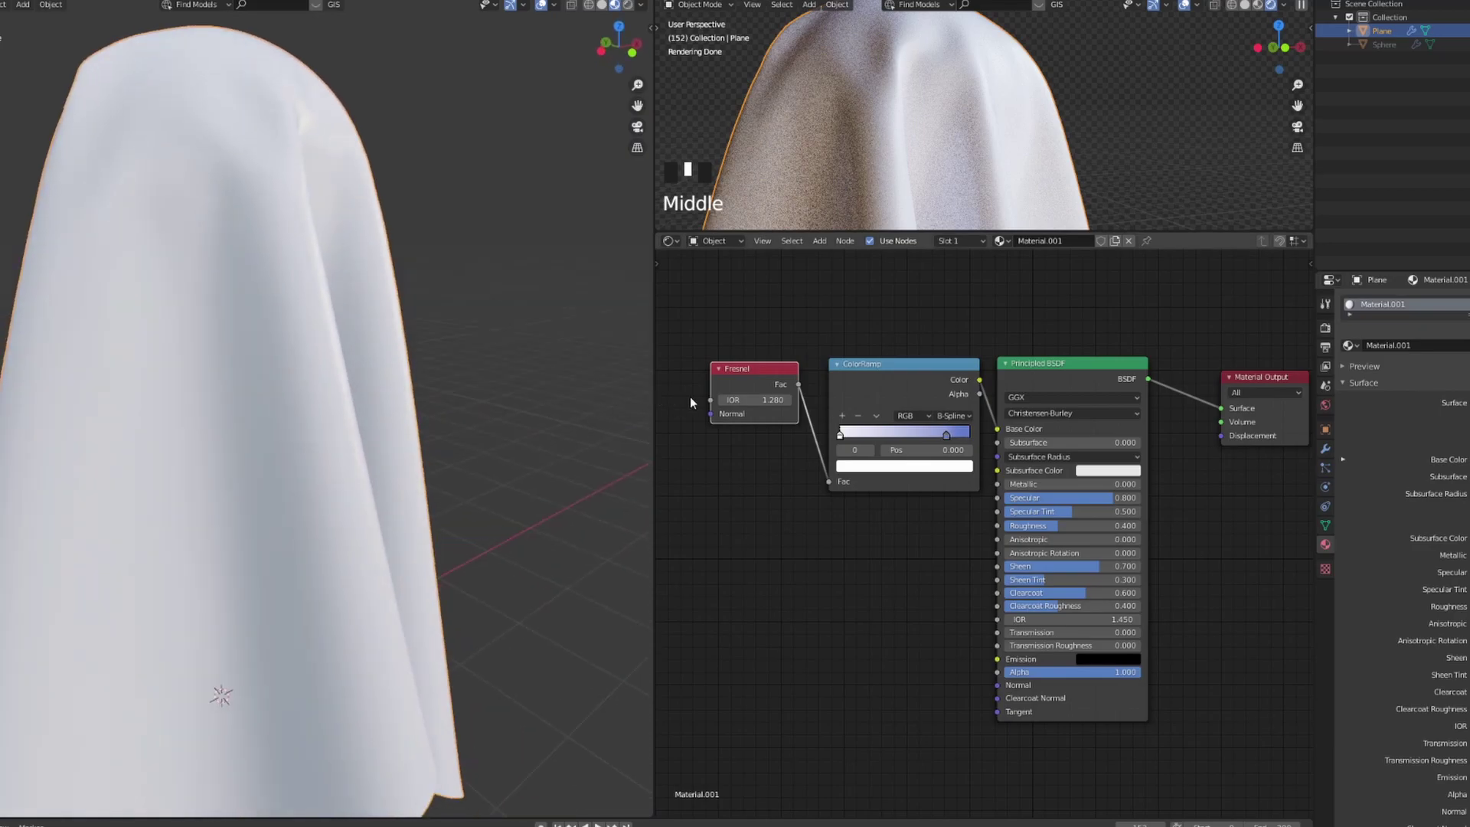
left_click_drag(829, 481, 789, 477)
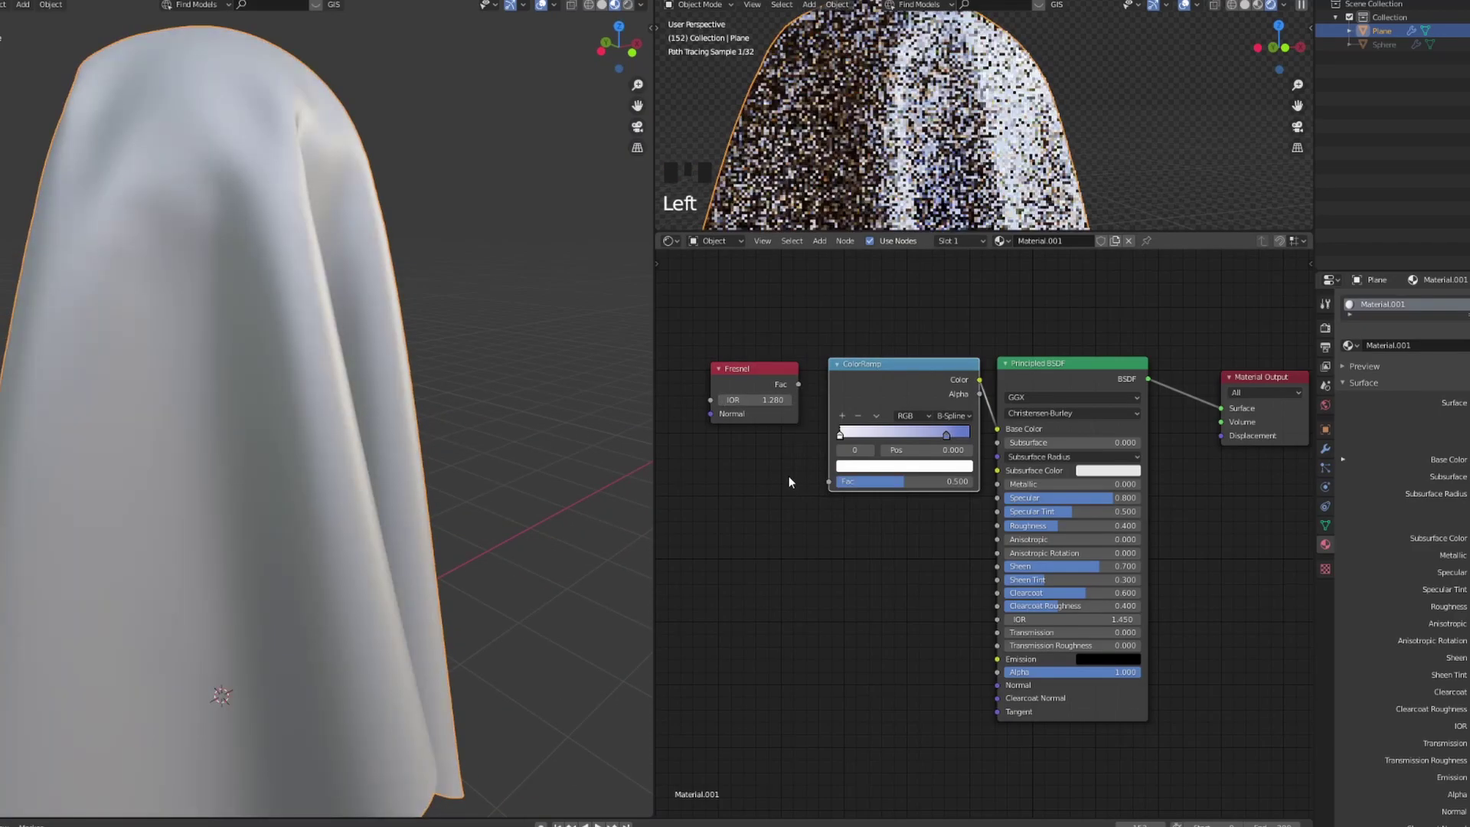
left_click(780, 386)
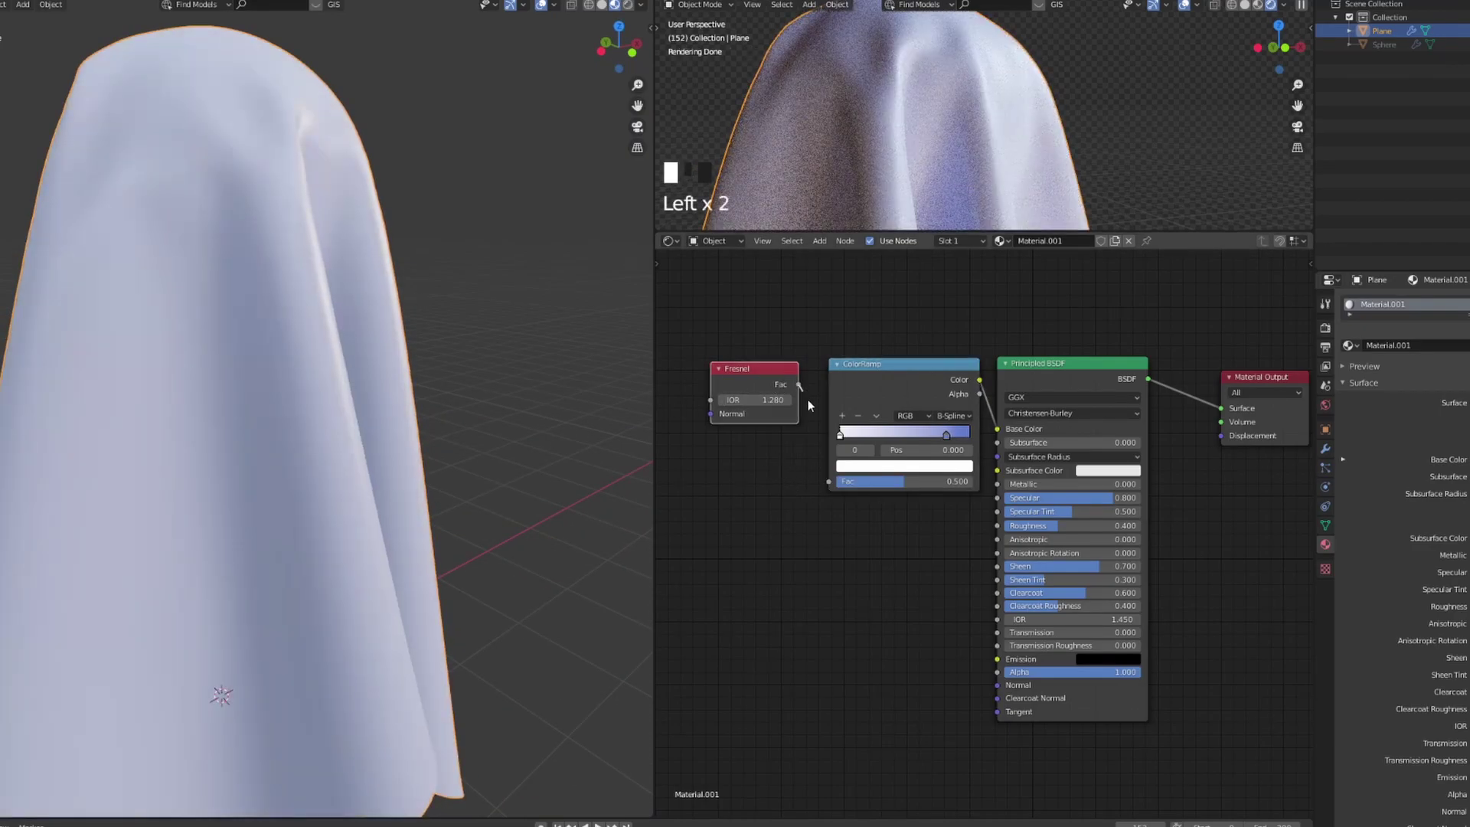
left_click_drag(835, 482, 831, 482)
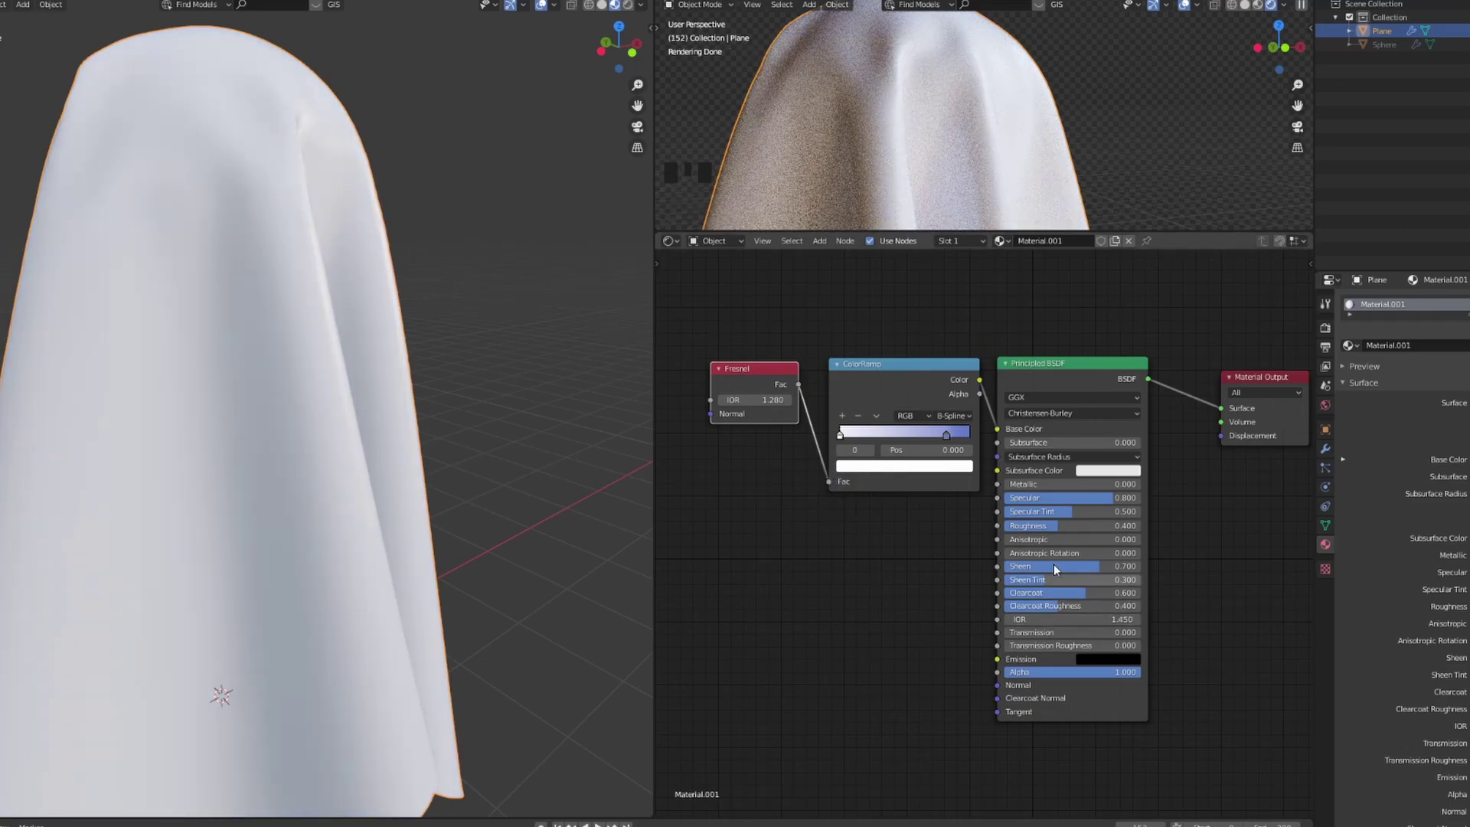
scroll(977, 141, "down", 4)
scroll(969, 150, "up", 2)
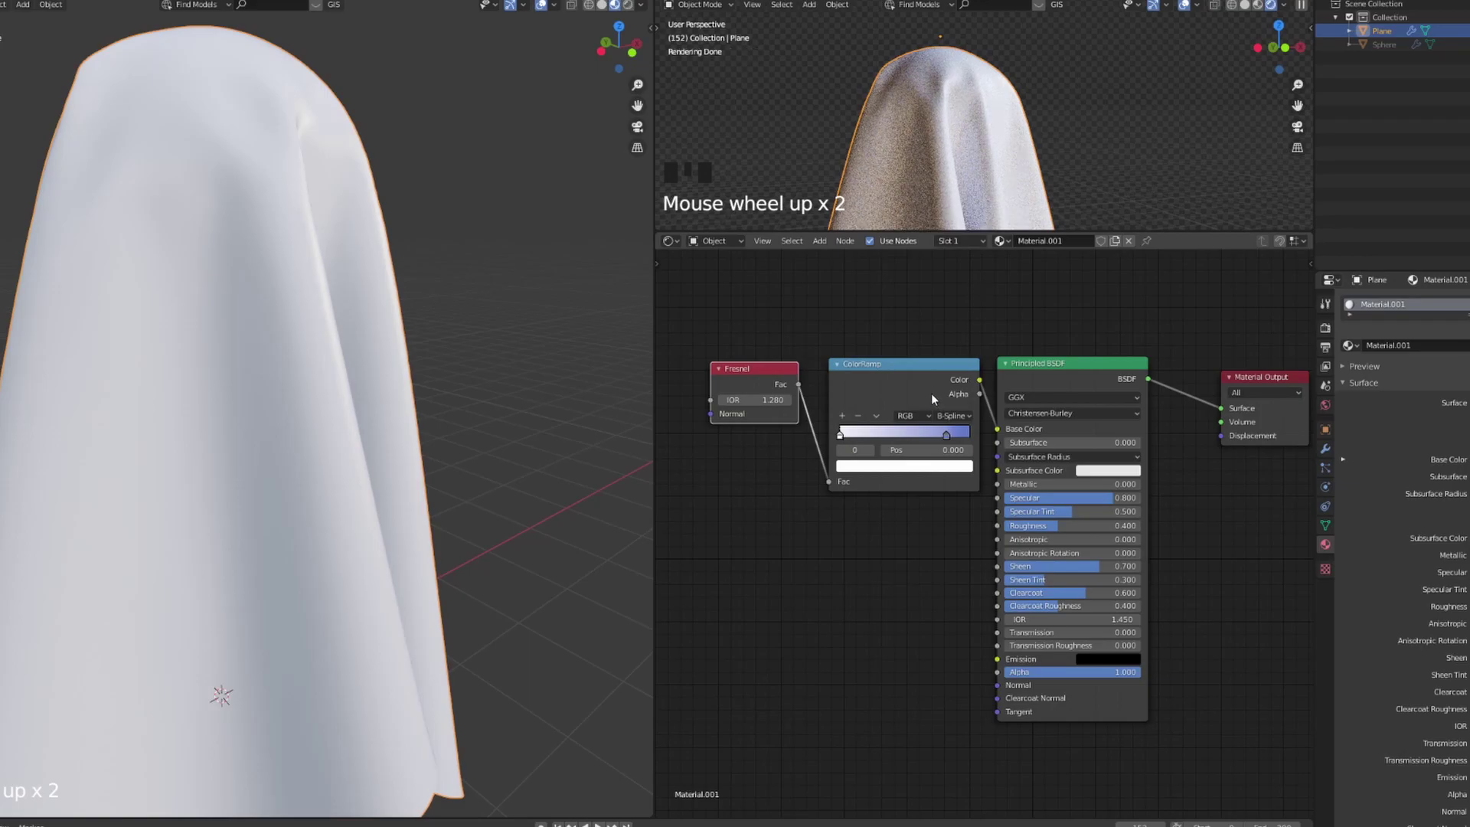